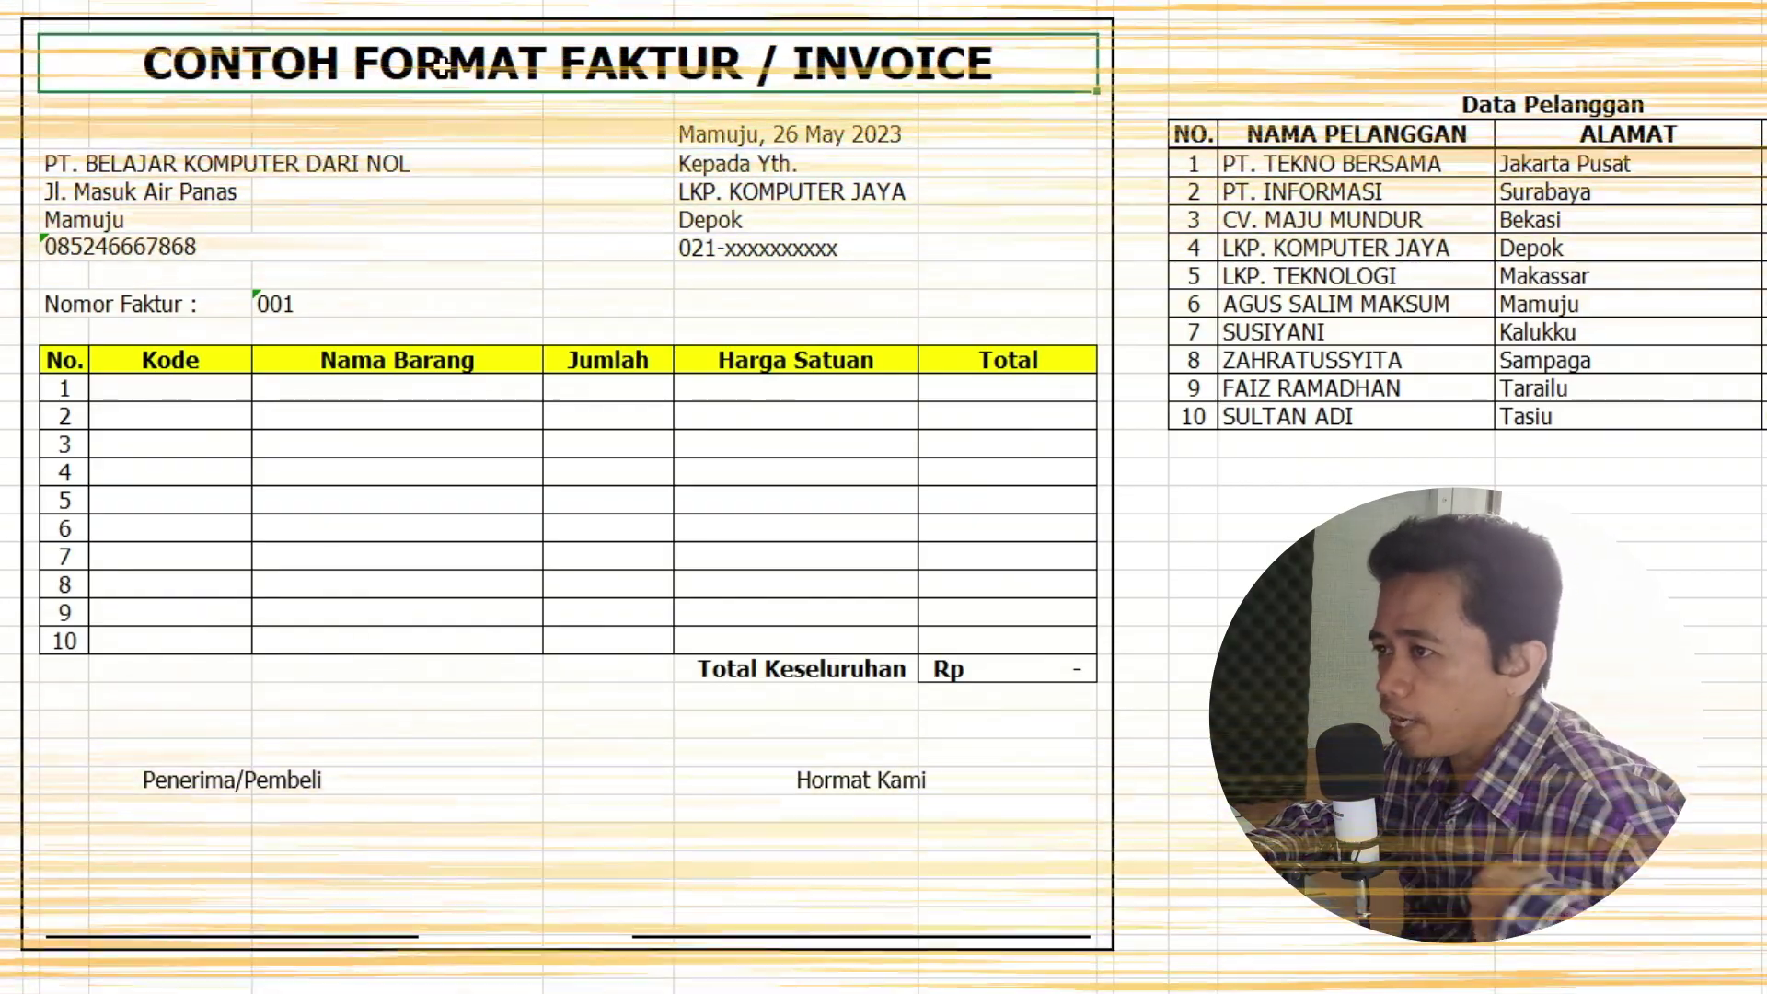
# Step: Choose a customer from the invoice's customer name dropdown
pyautogui.click(837, 197)
pyautogui.click(931, 191)
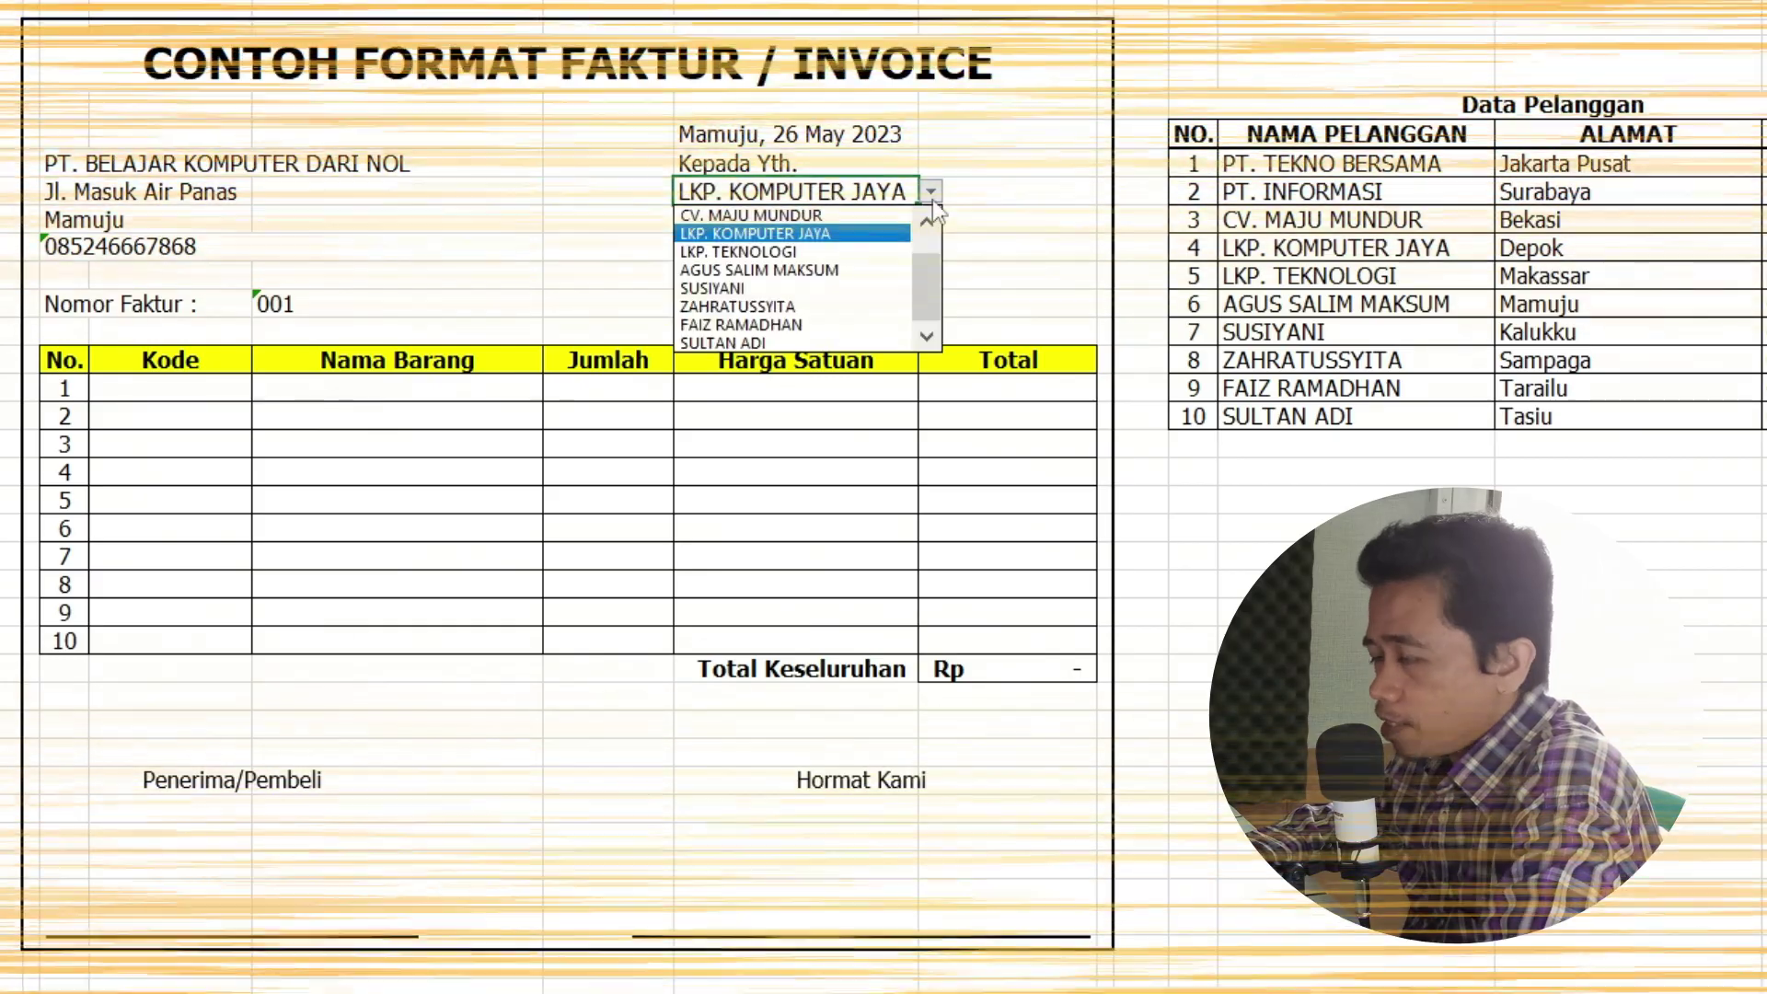
pyautogui.moveTo(927, 300); pyautogui.dragTo(925, 218)
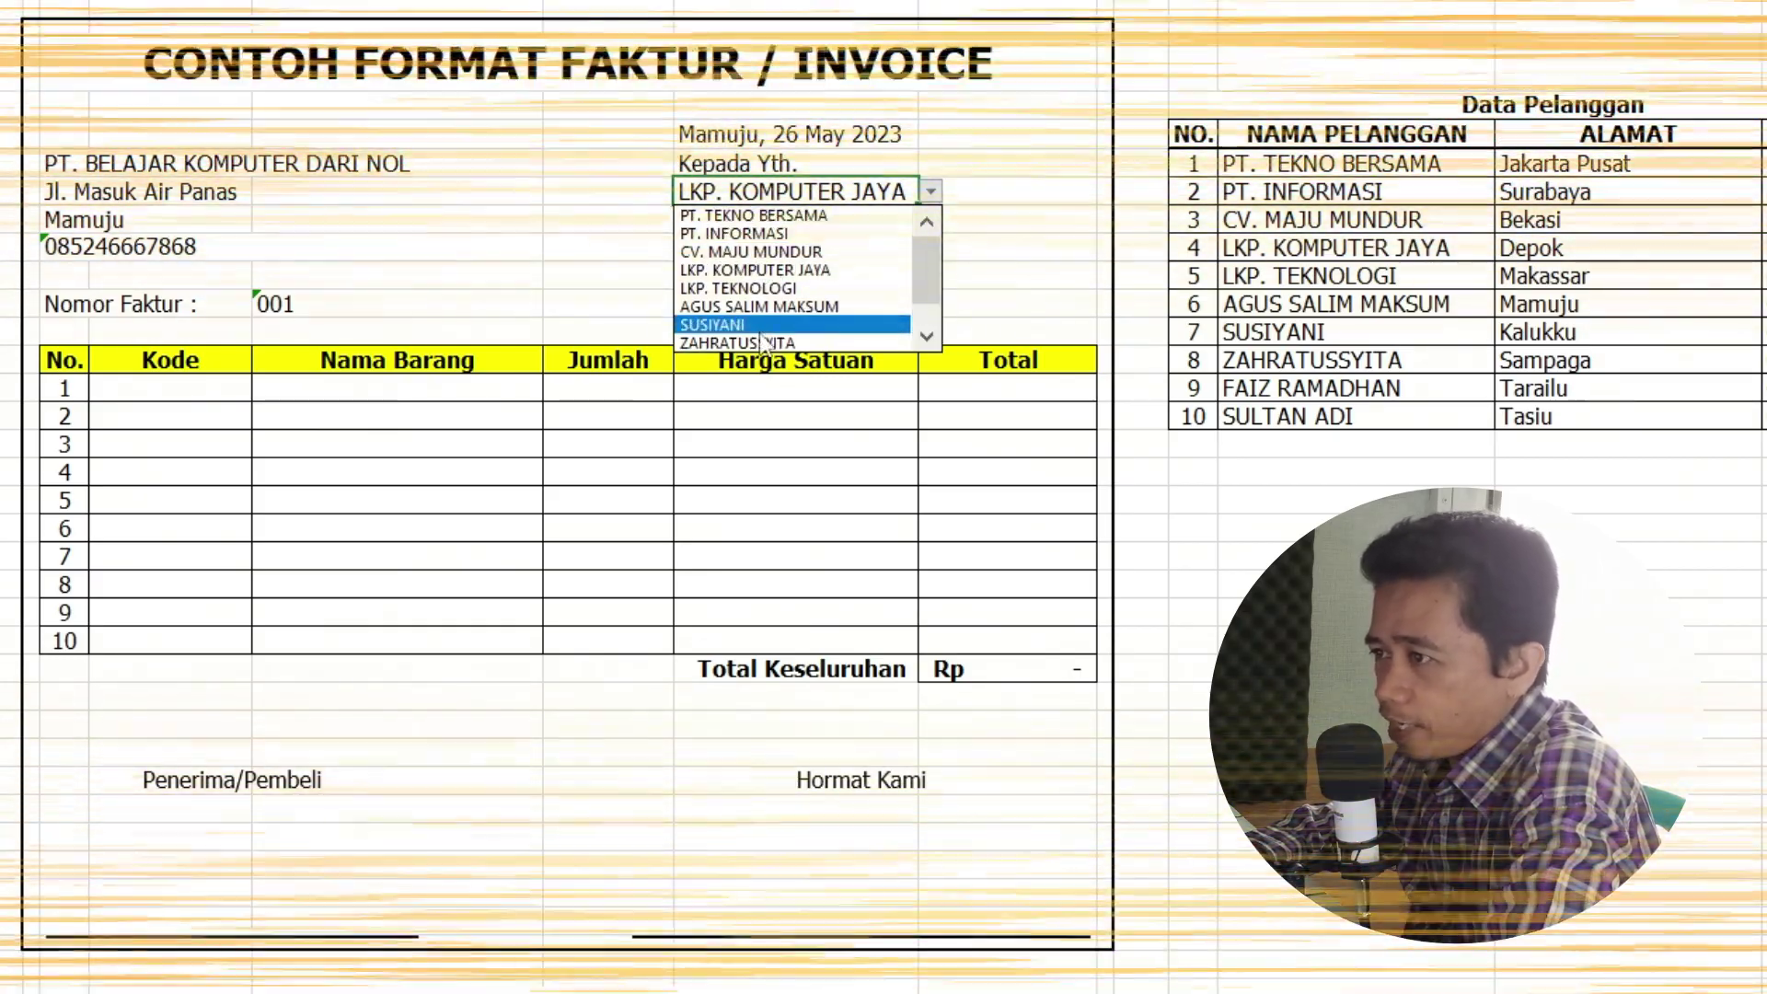
pyautogui.click(792, 324)
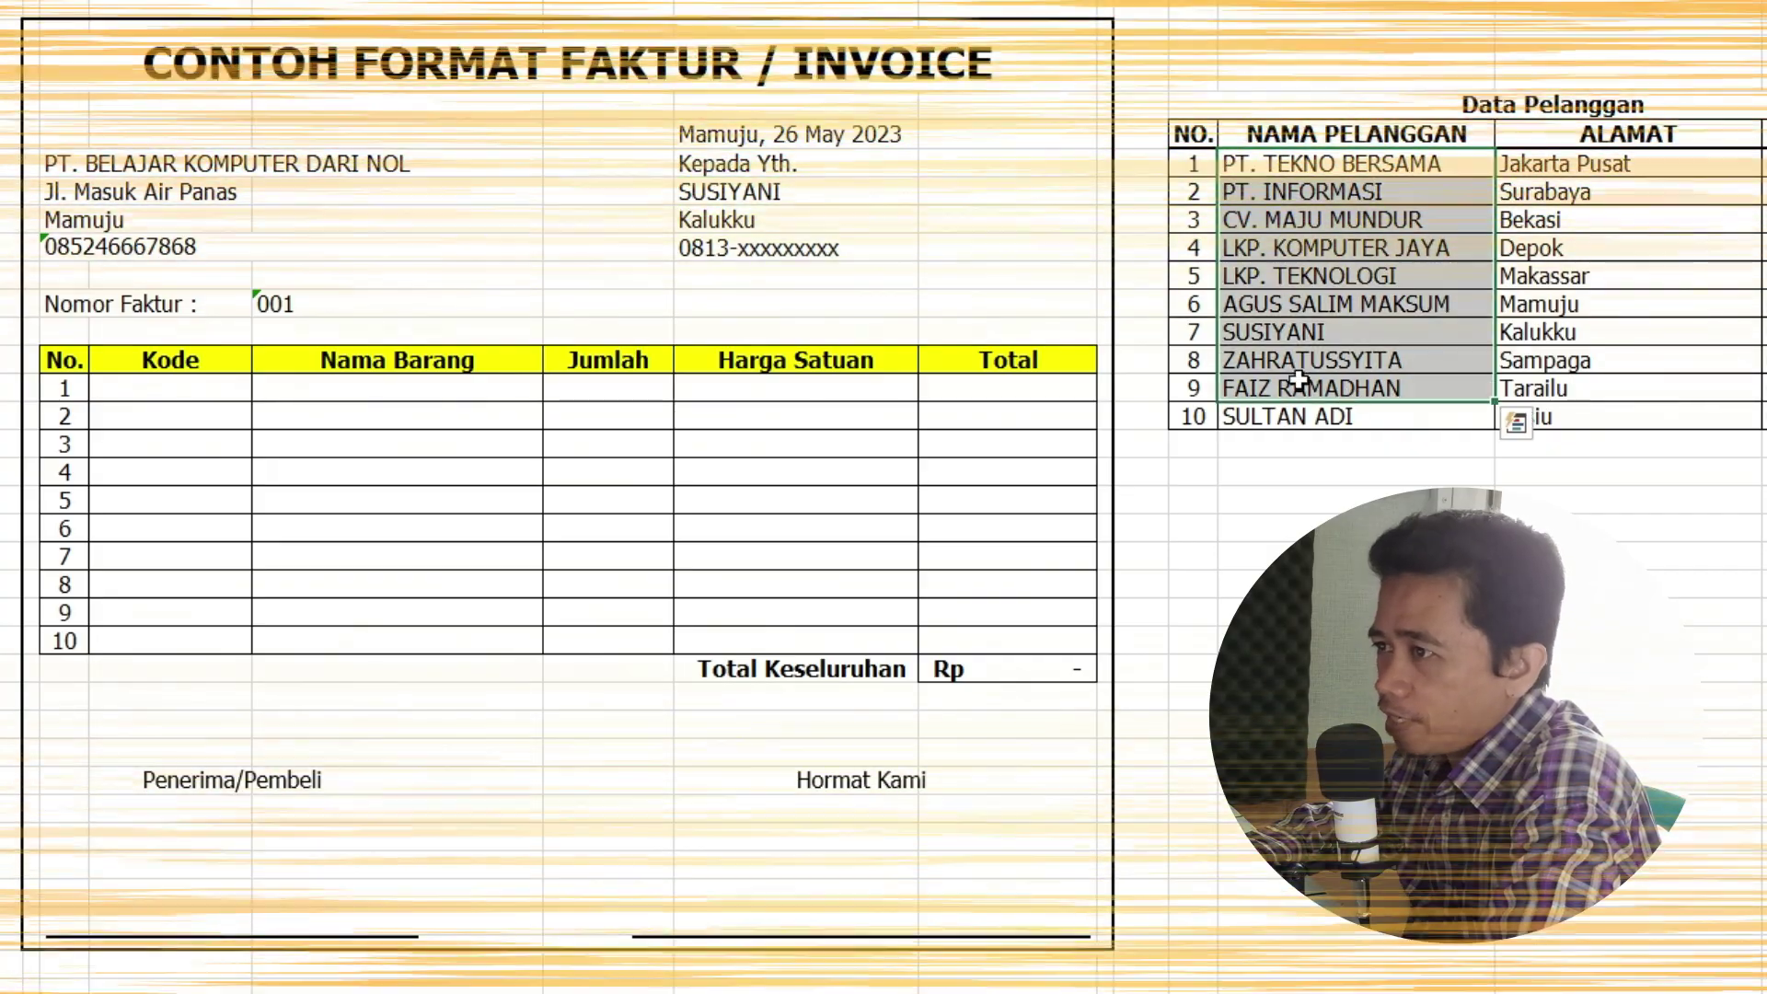
pyautogui.click(935, 191)
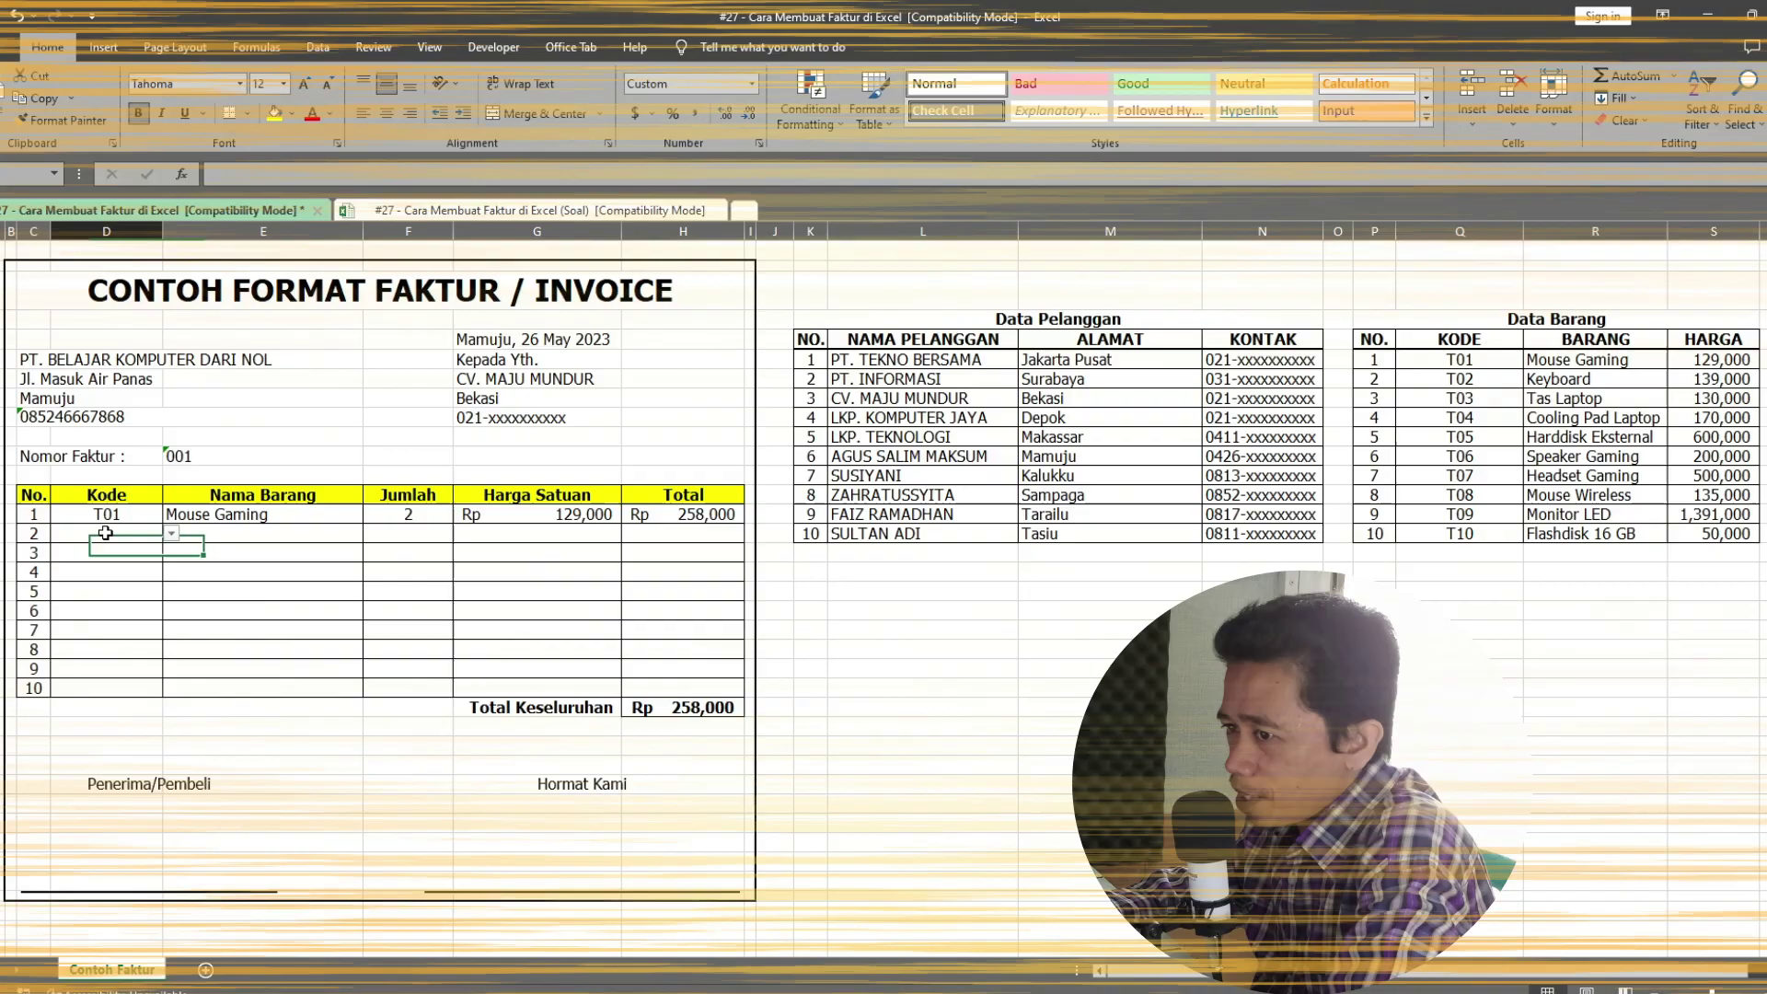
# Step: Pick item code T07 (Headset Gaming) for the second invoice row
pyautogui.click(106, 533)
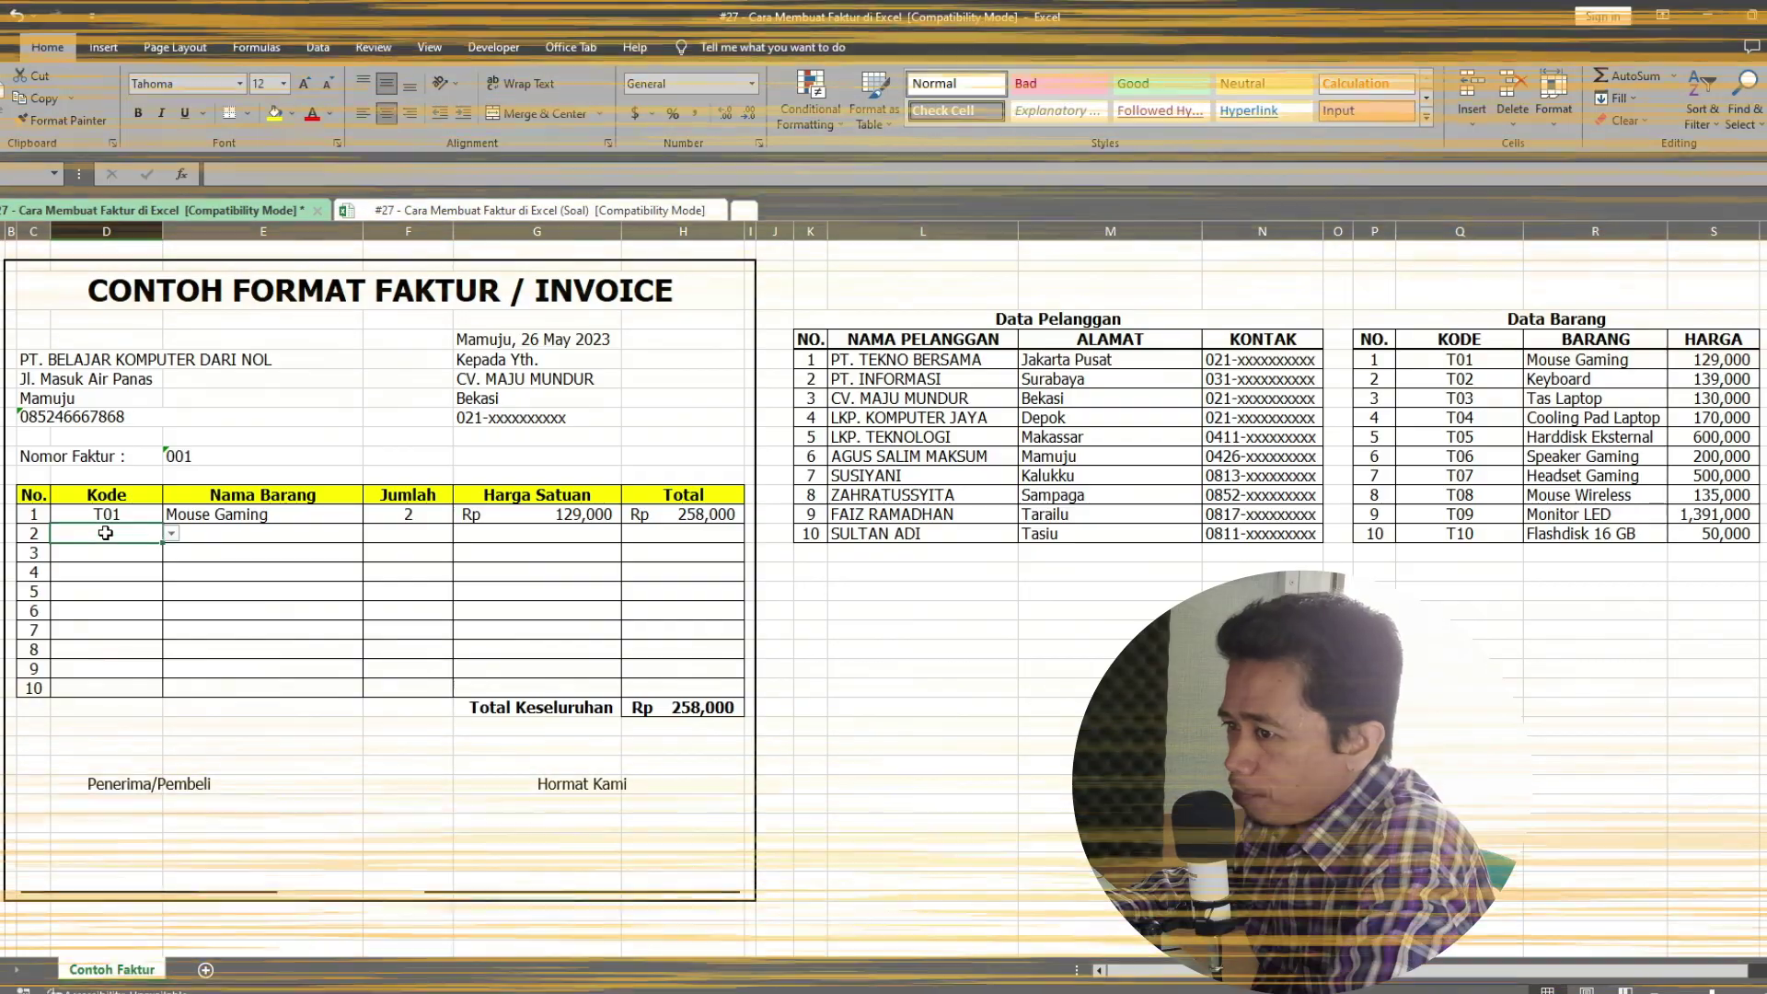
pyautogui.click(1592, 475)
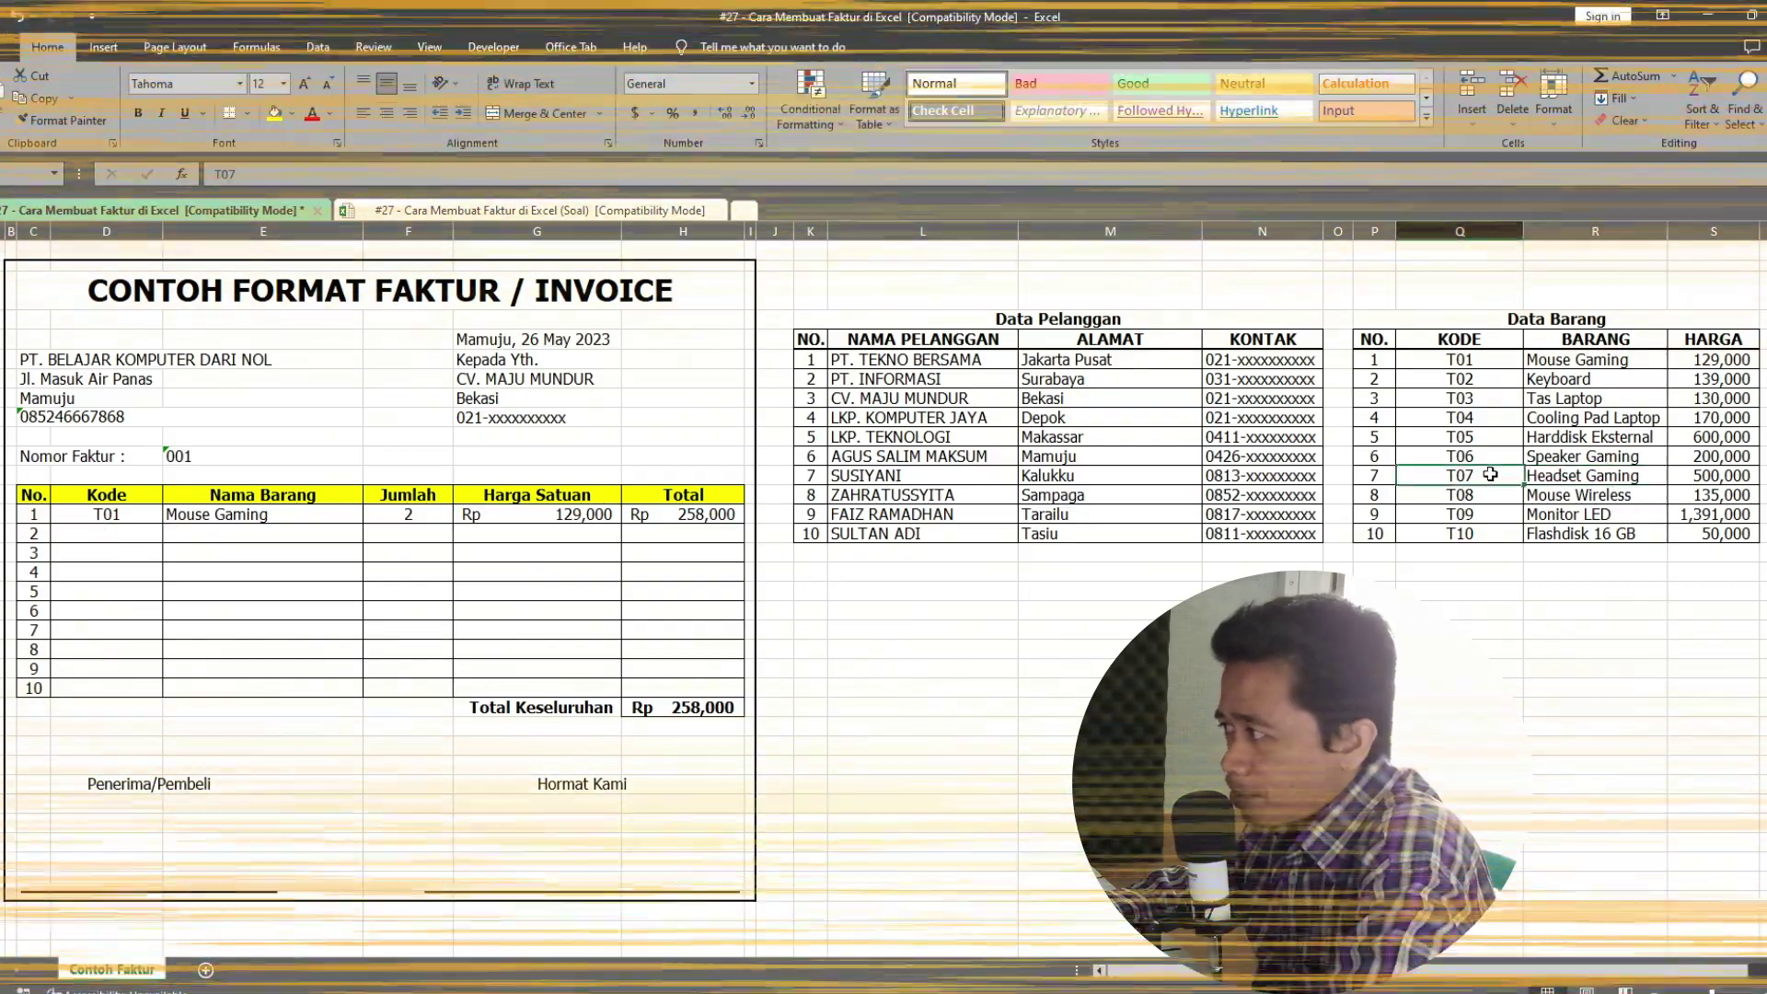
pyautogui.click(120, 533)
pyautogui.click(269, 422)
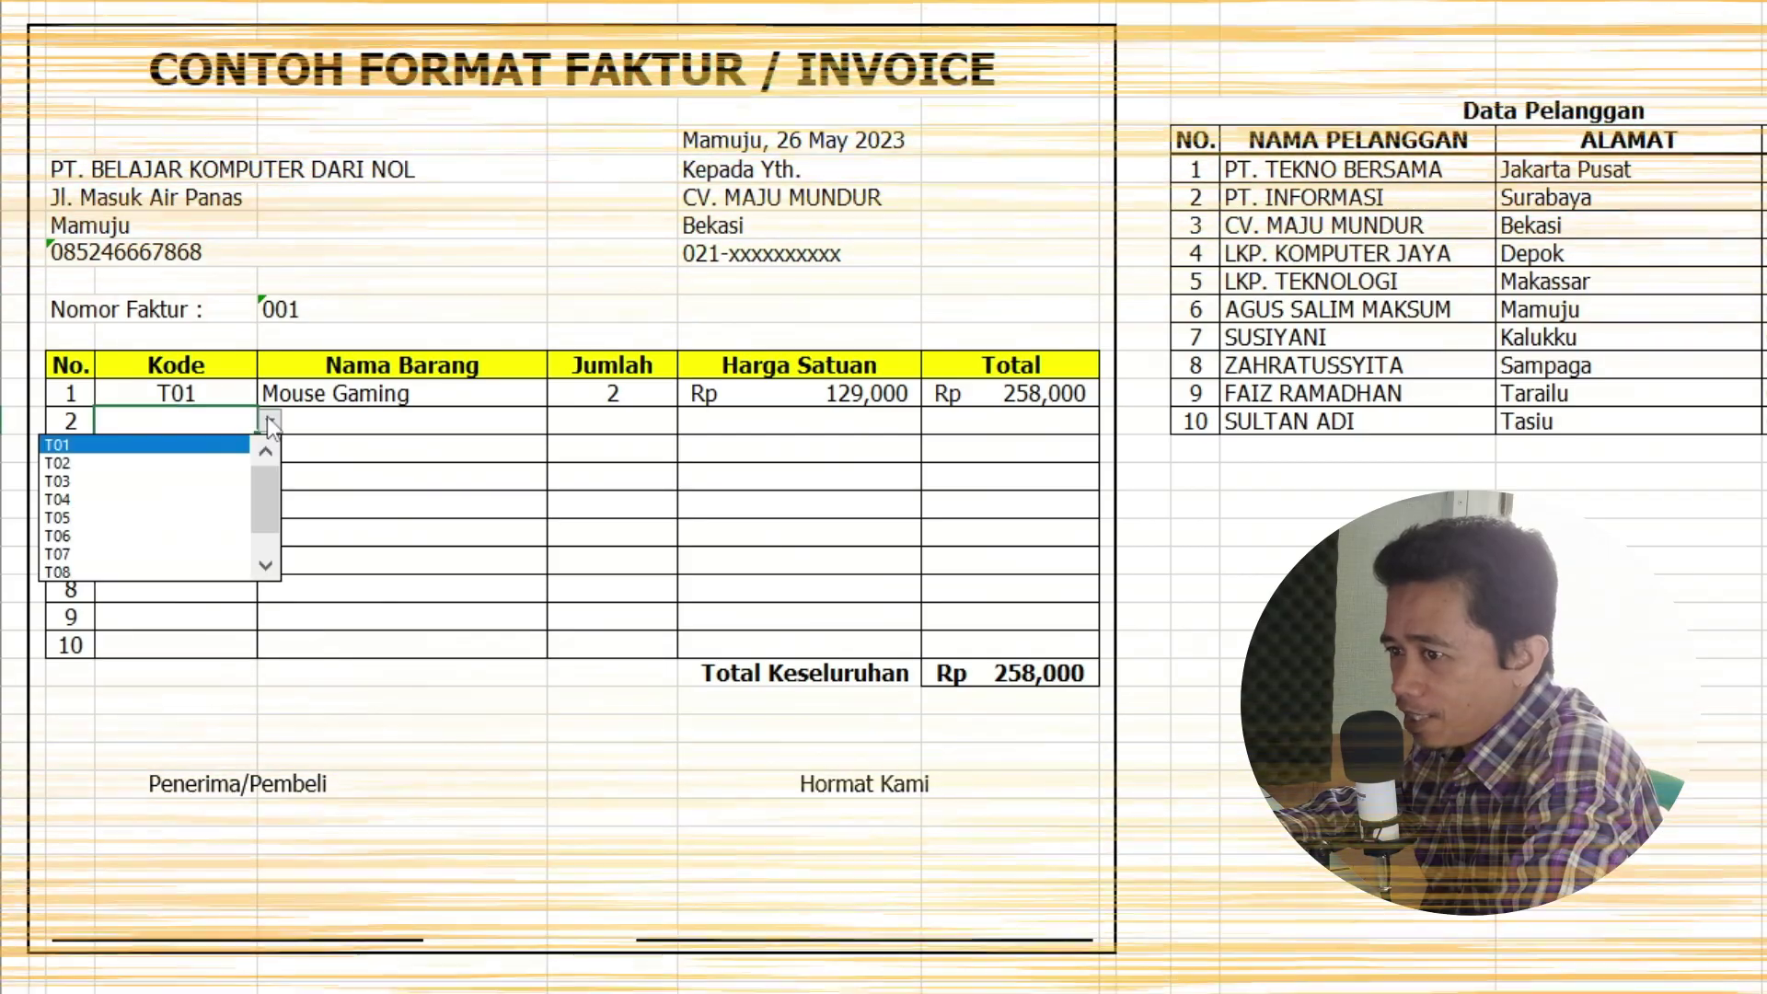
pyautogui.click(83, 550)
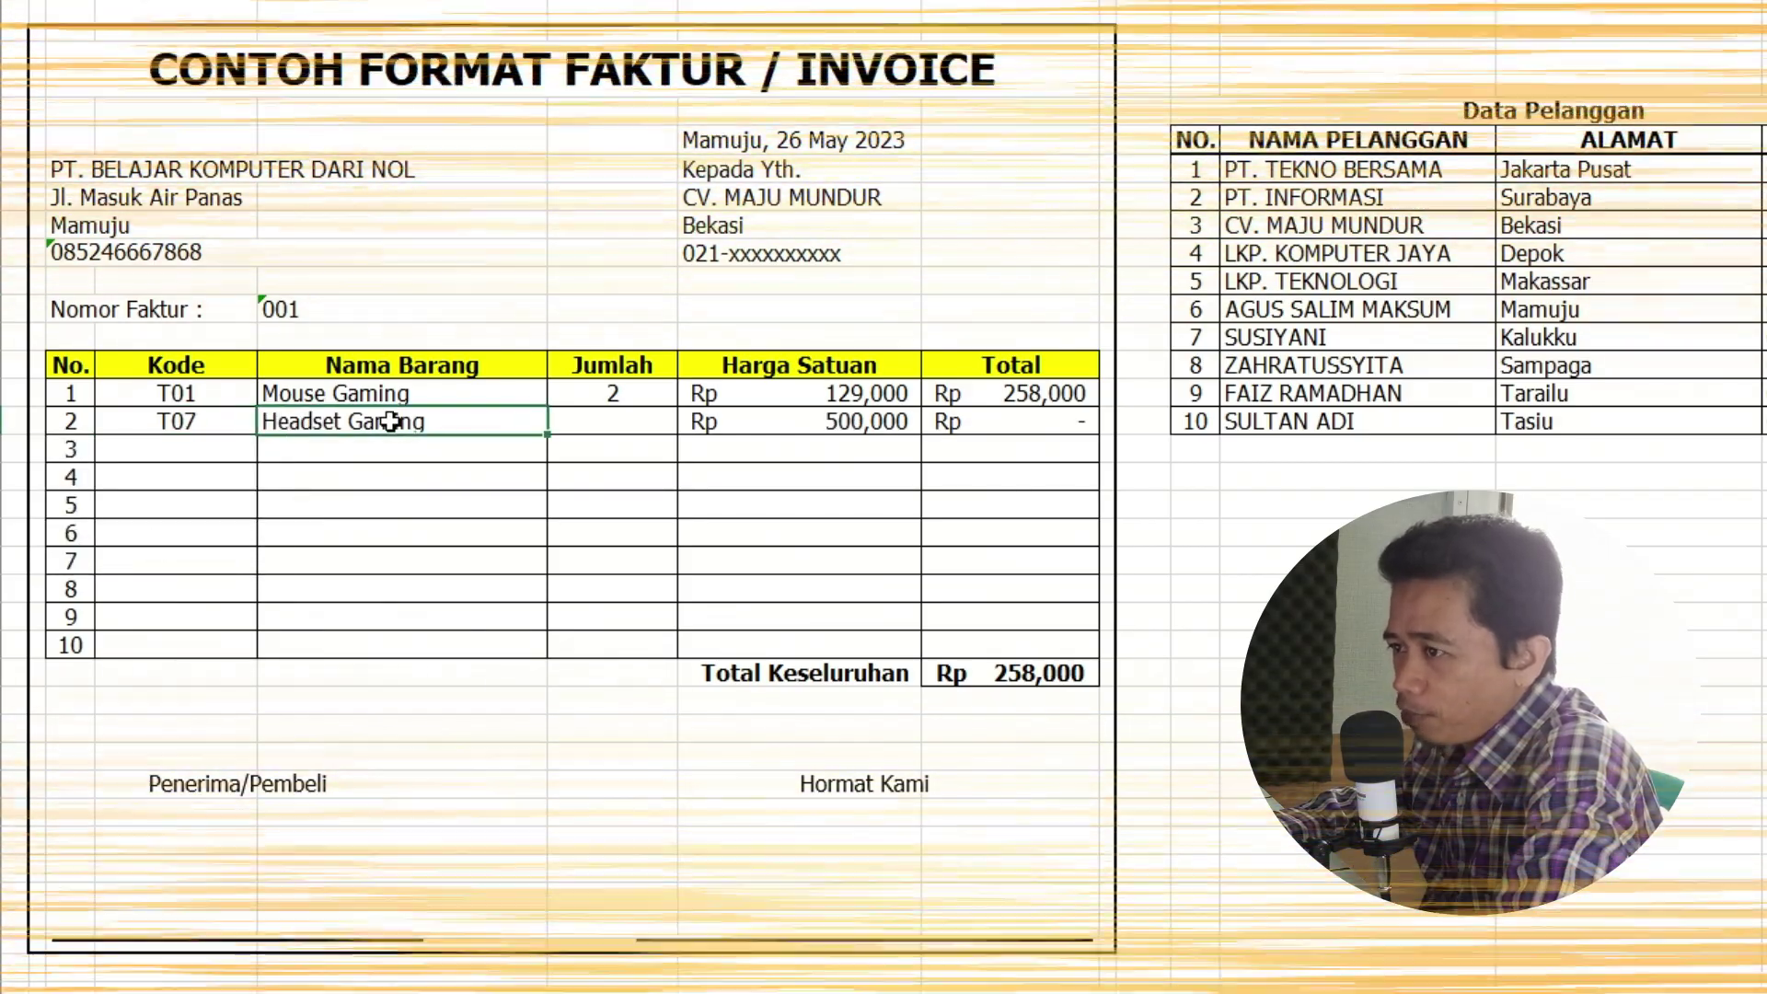
pyautogui.click(647, 421)
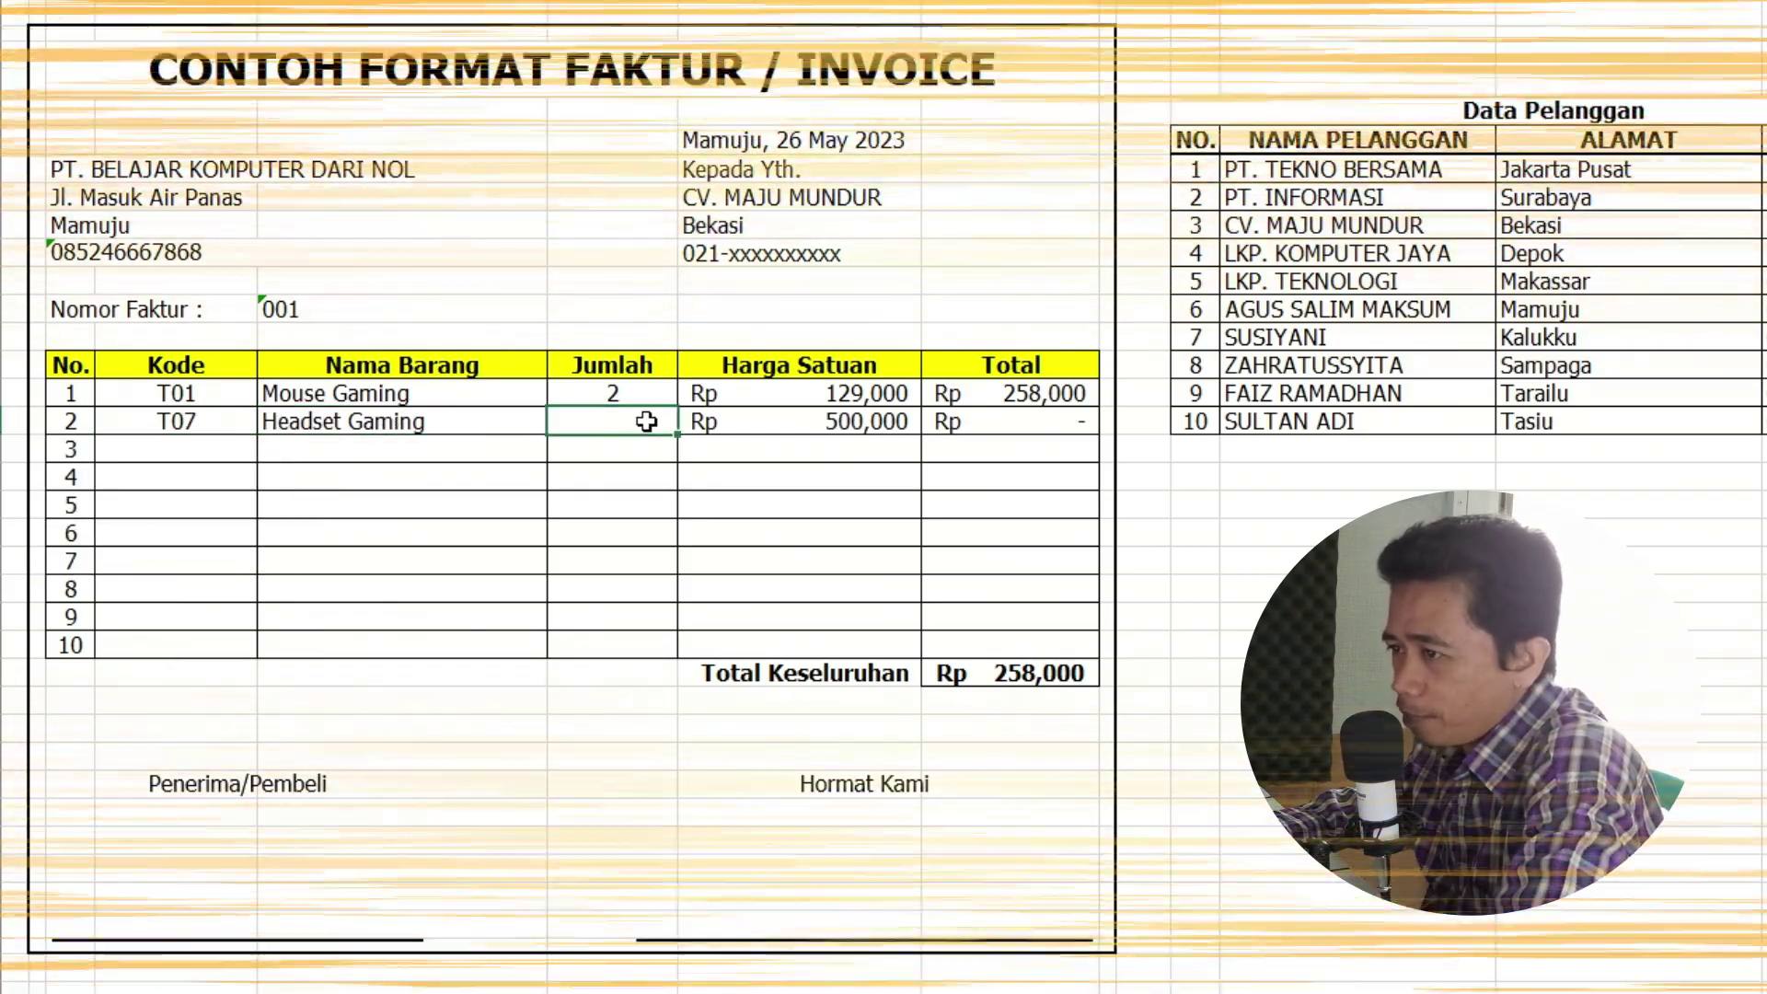
# Step: Enter quantity 1 for item 2, view the finished workbook, then return to the (Soal) workbook
pyautogui.write('1')
pyautogui.press('Return')
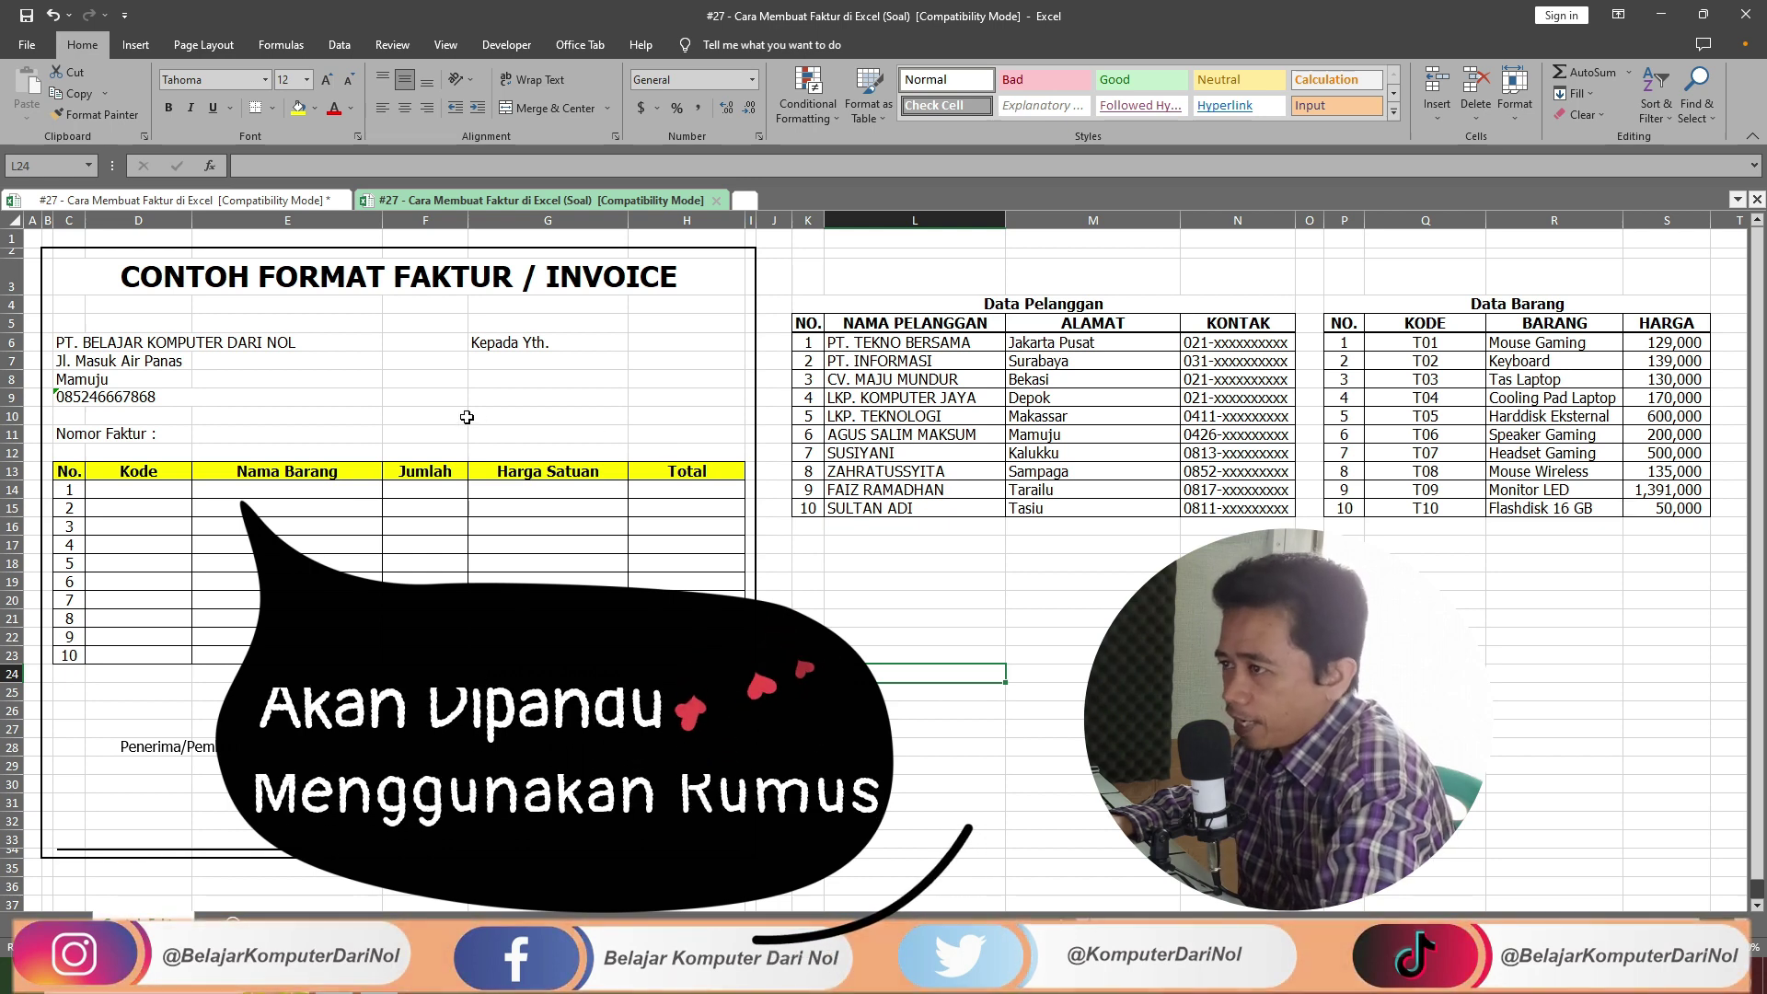
pyautogui.hotkey('ctrl', 'Tab')
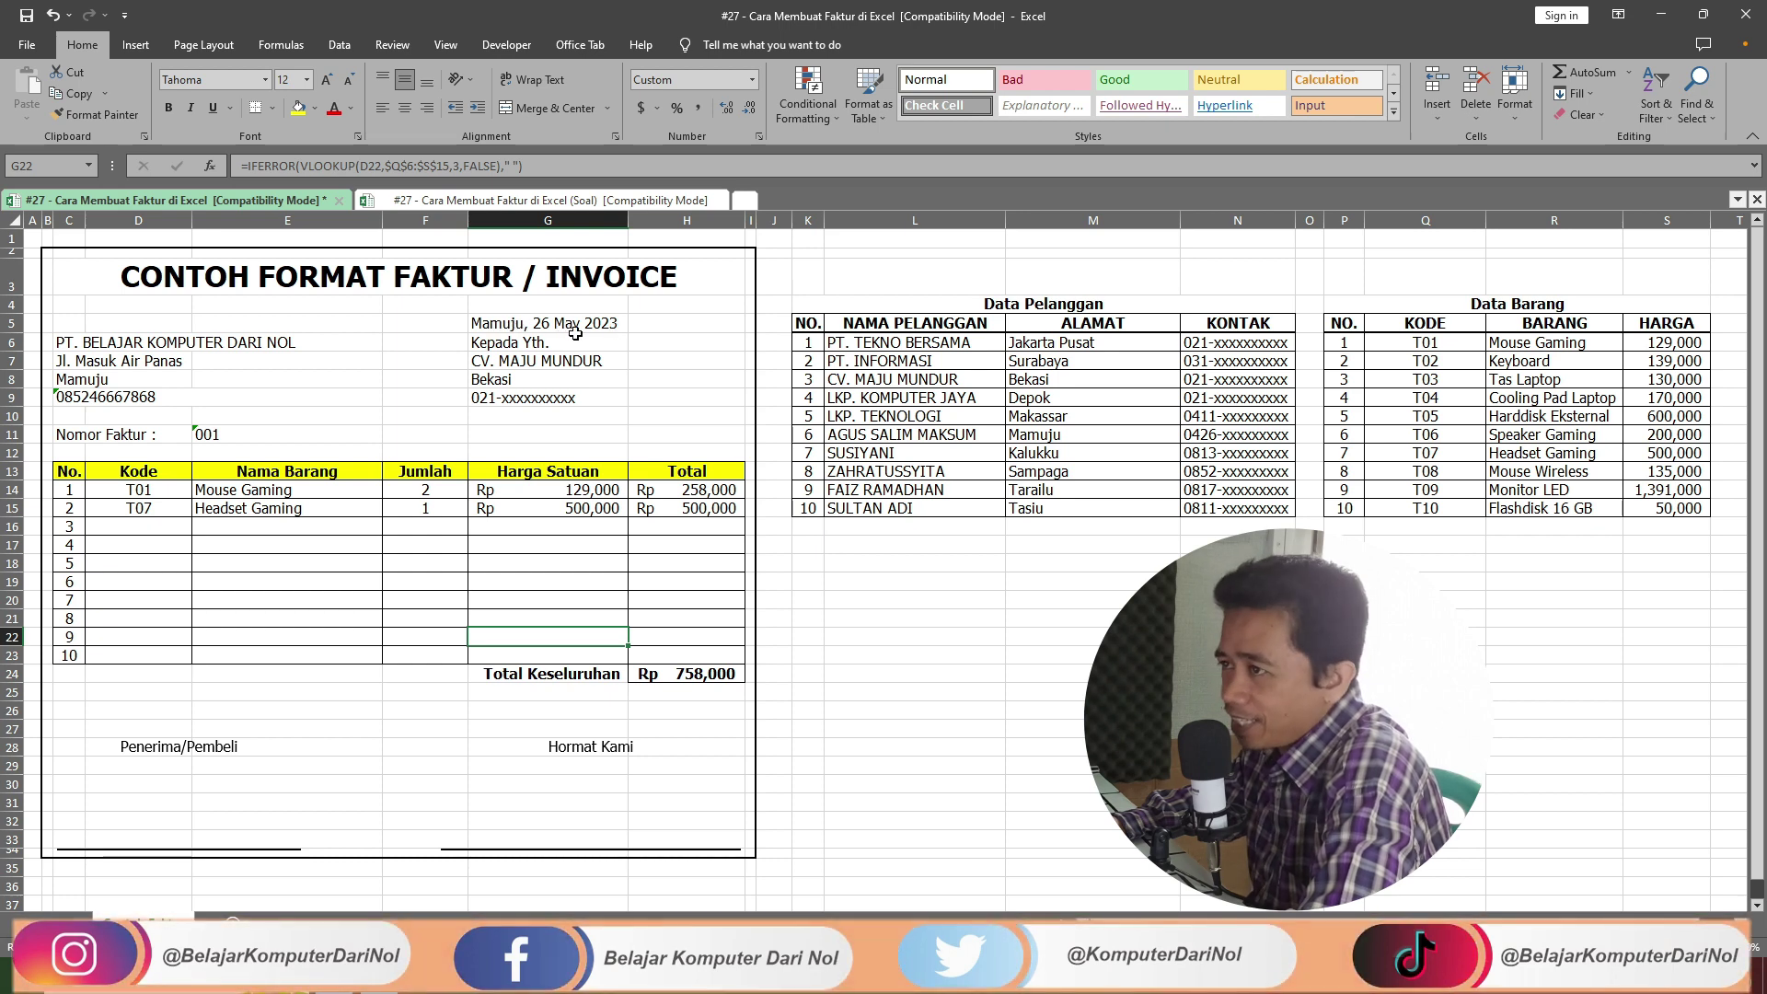
pyautogui.hotkey('ctrl', 'Tab')
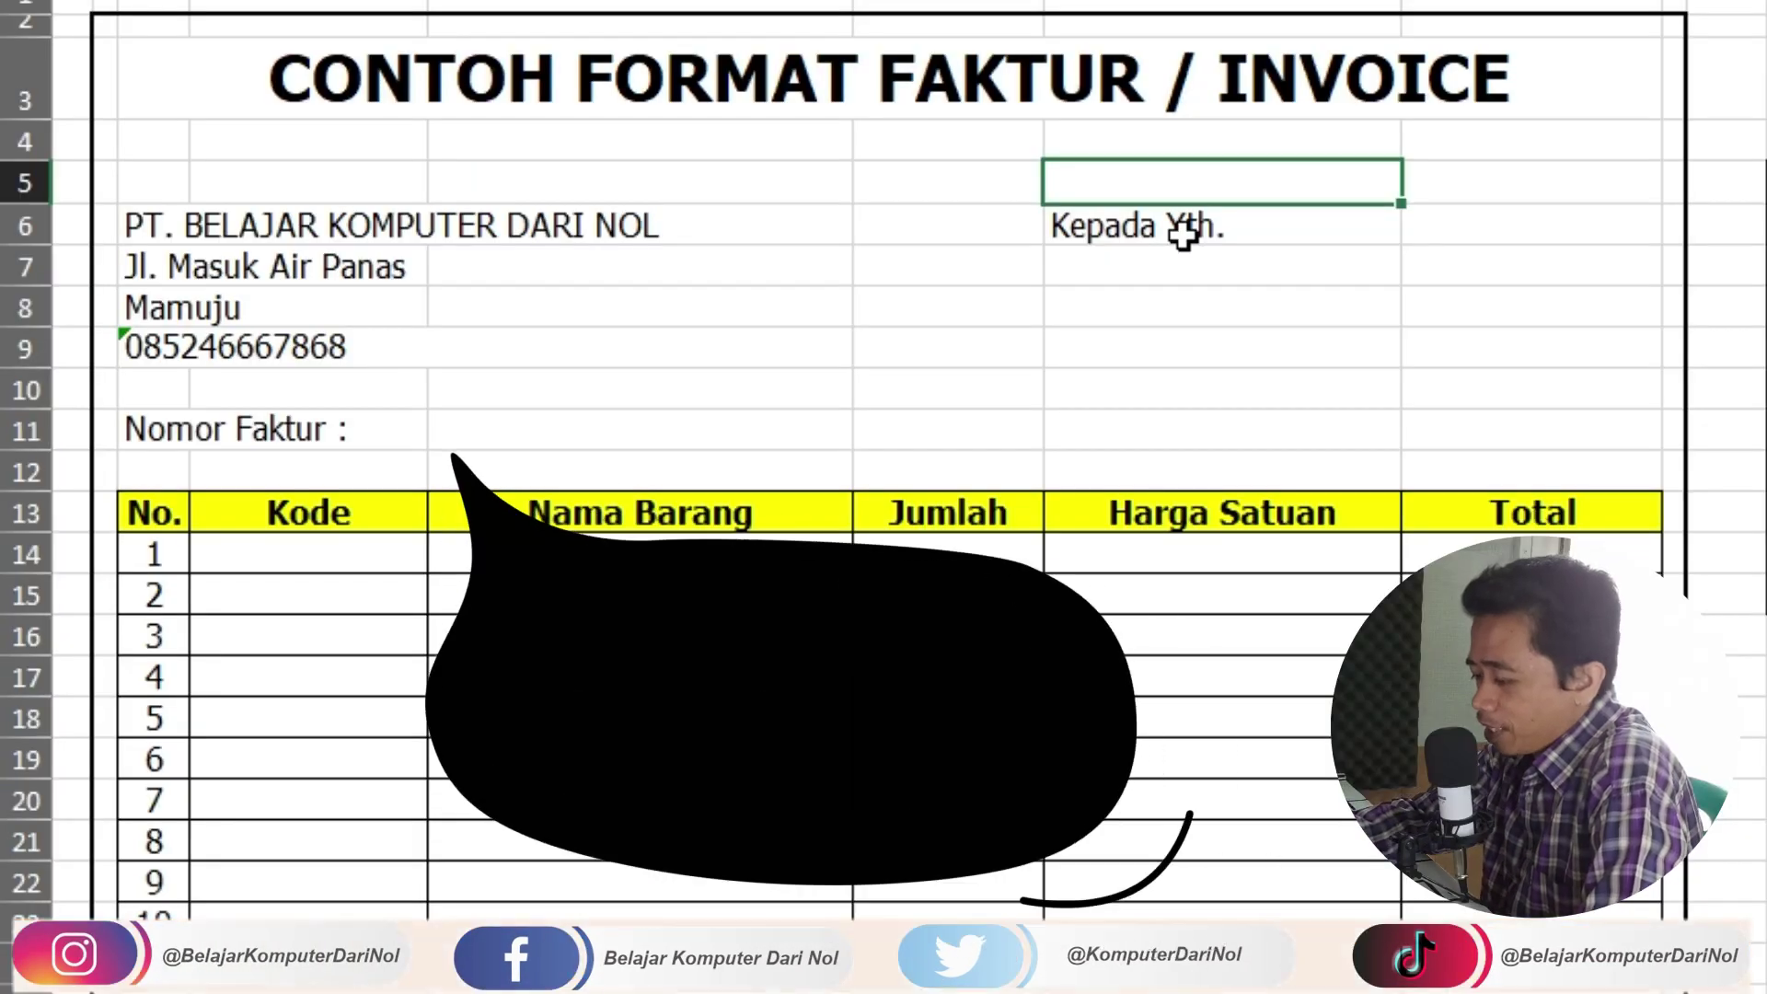
# Step: In F5, type ="Mamuju, " & TEXT(TODAY(), leaving the date format still to add
pyautogui.write('="Mamuju,')
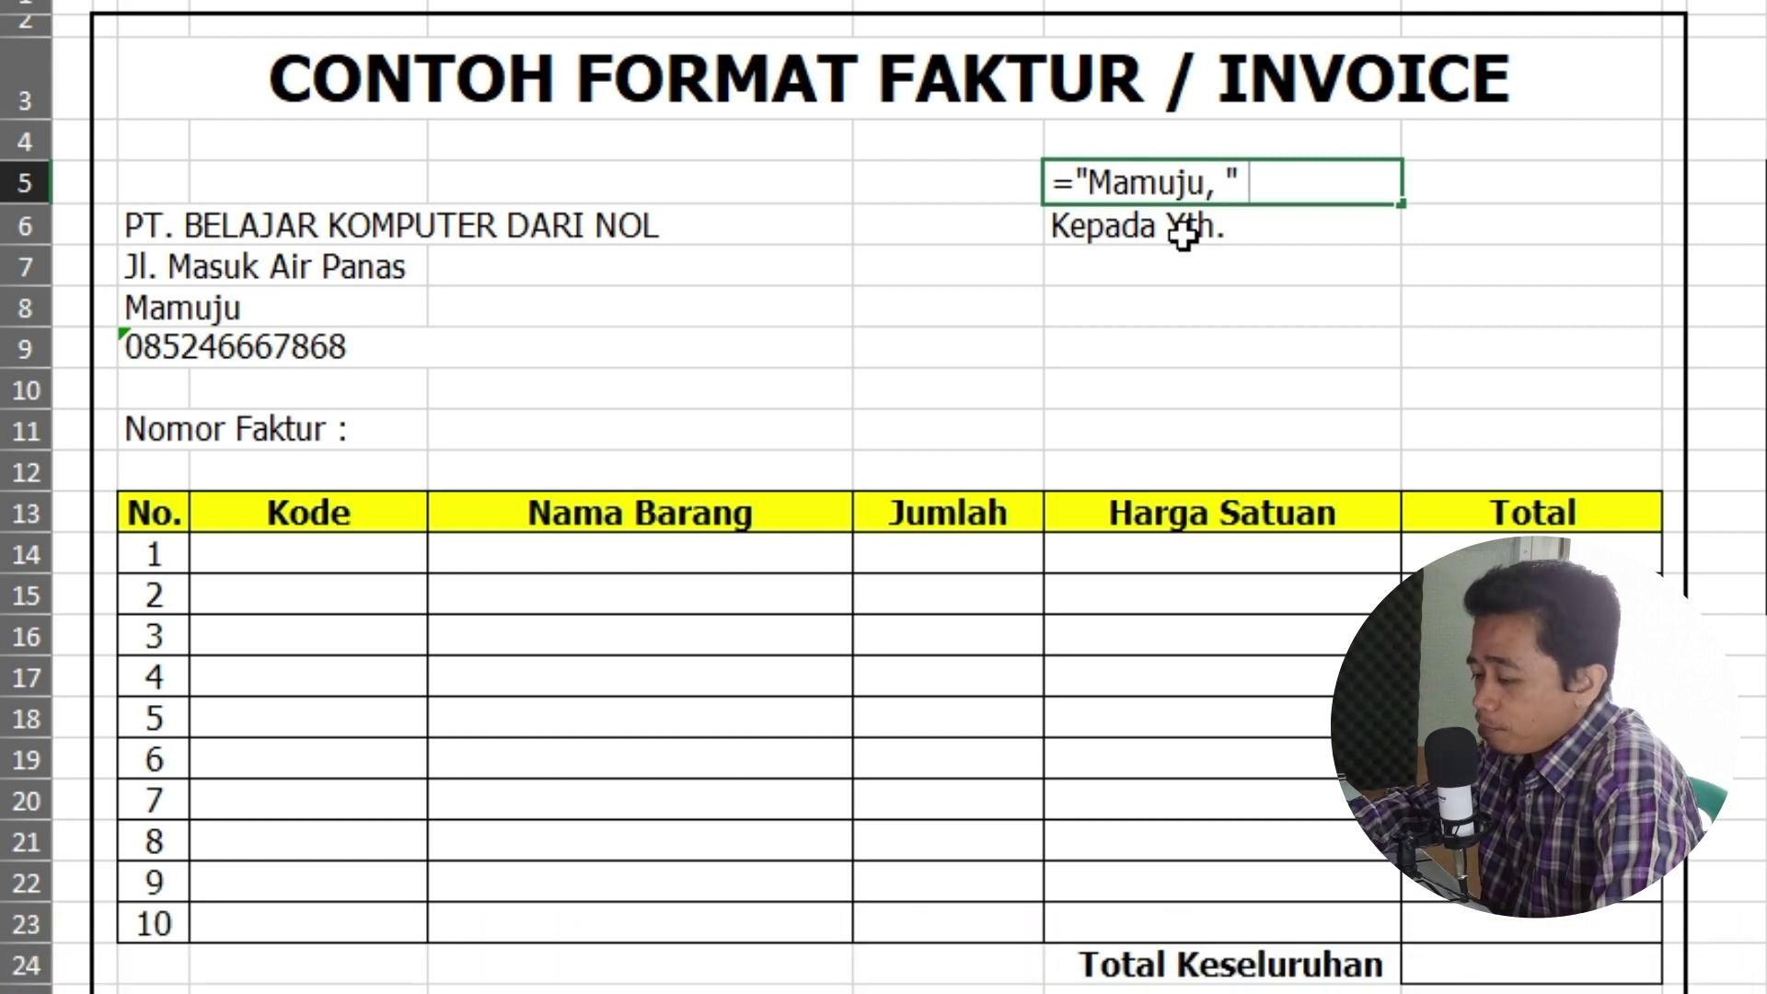
pyautogui.write('&')
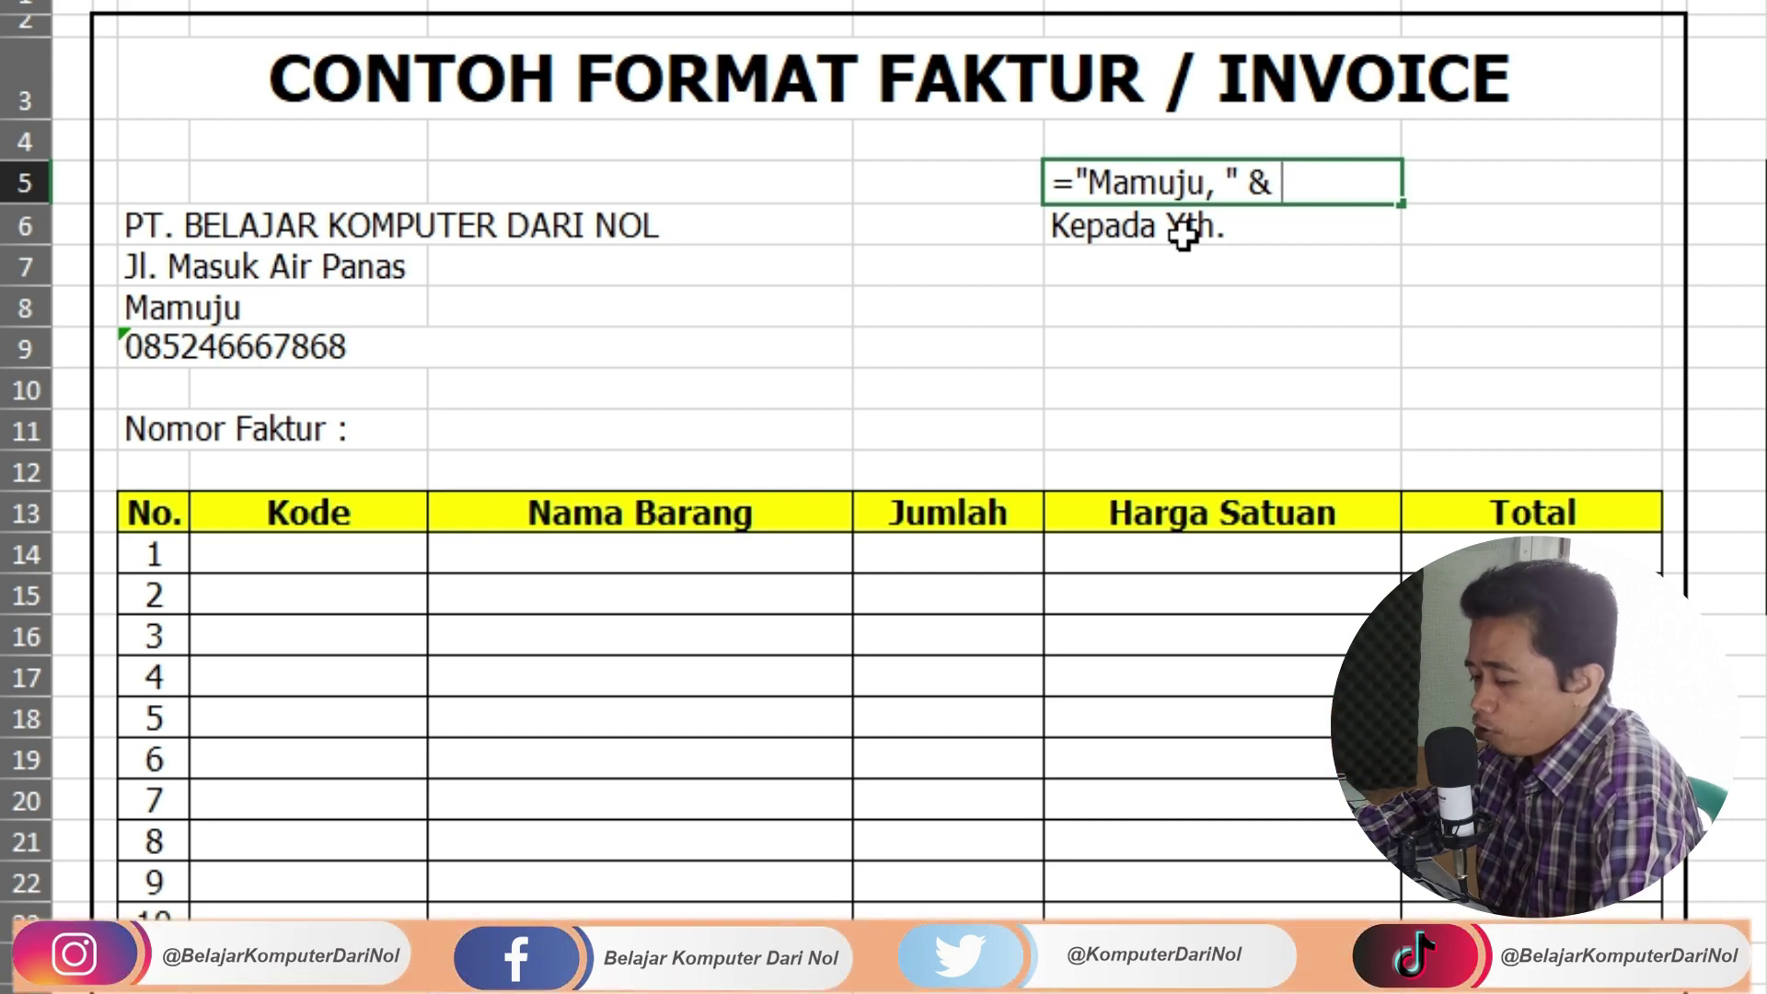
pyautogui.write('TEXT')
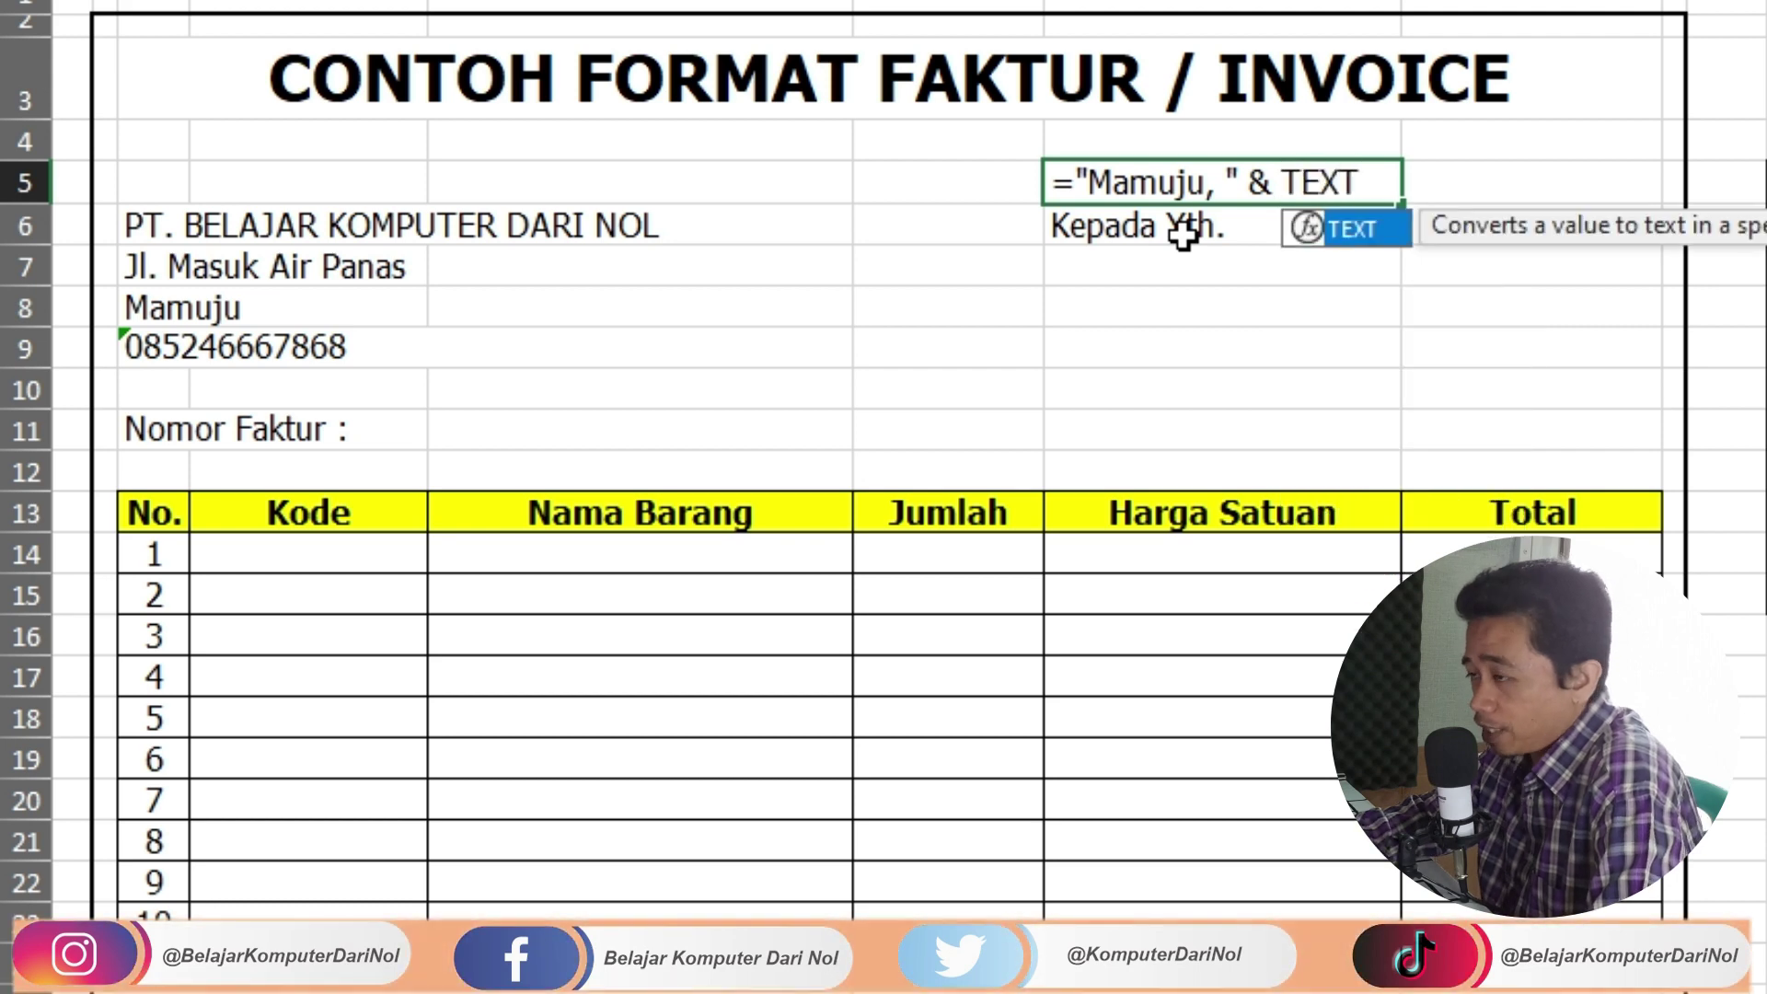
pyautogui.write('(')
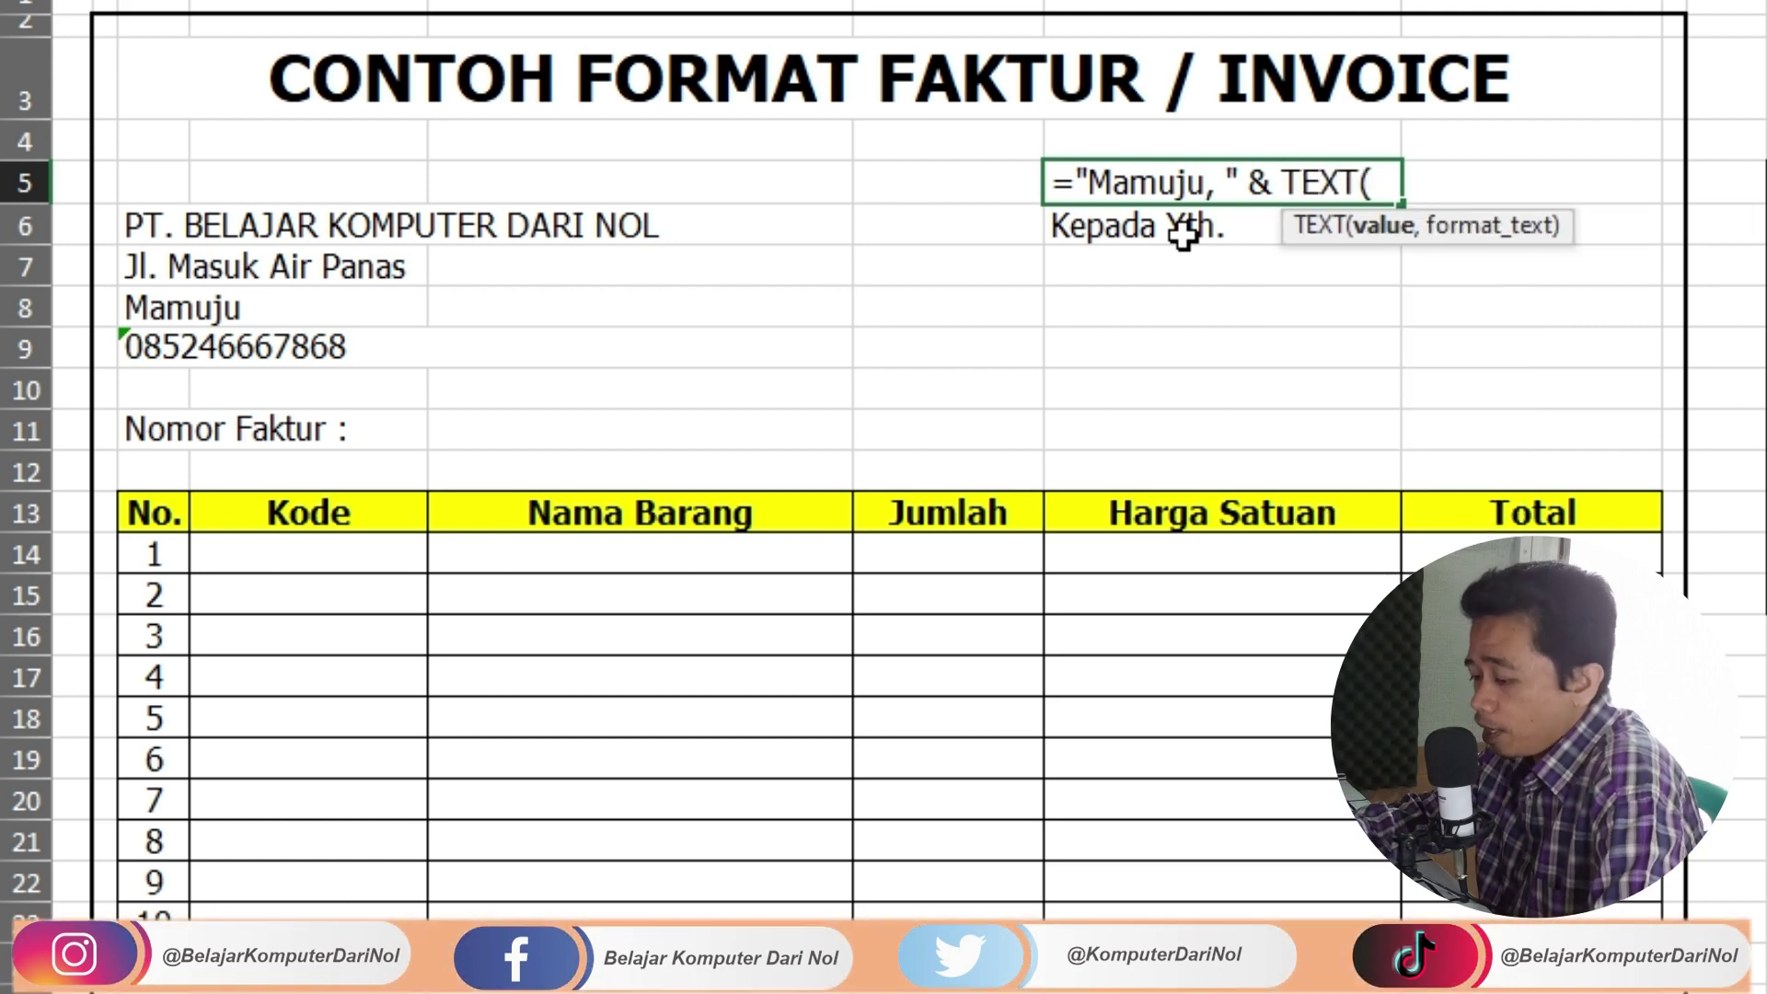
pyautogui.write('TODAY')
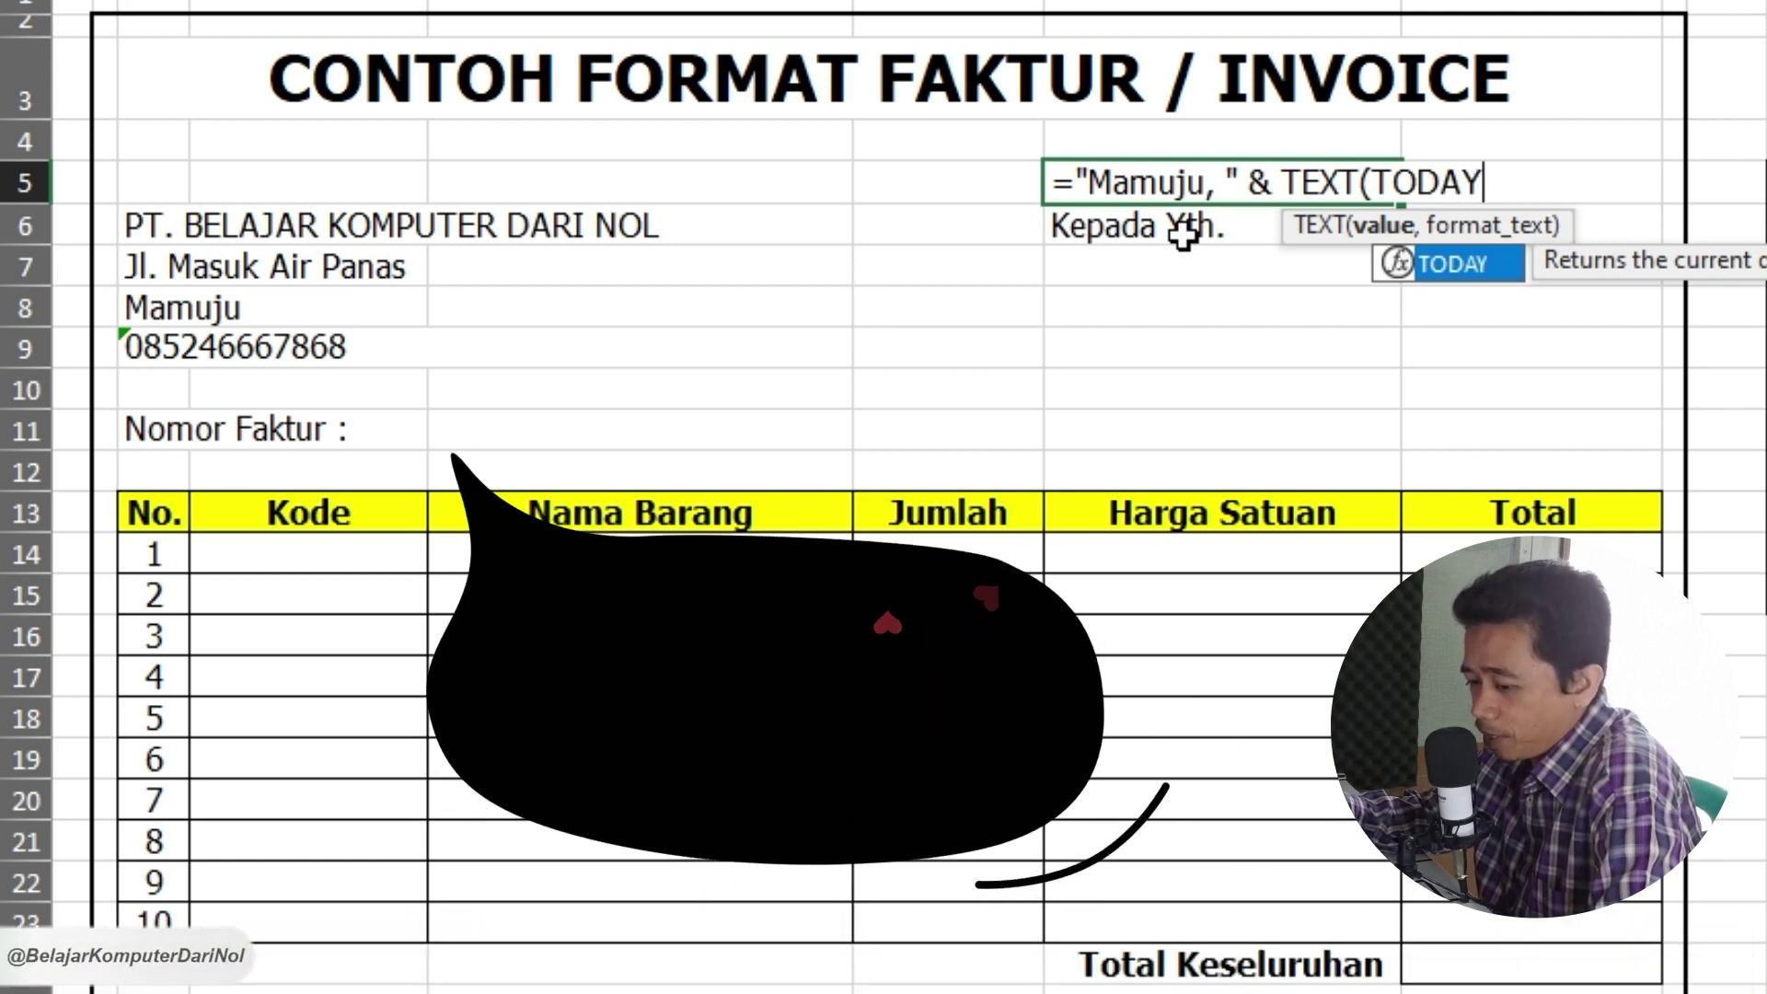
pyautogui.write('(')
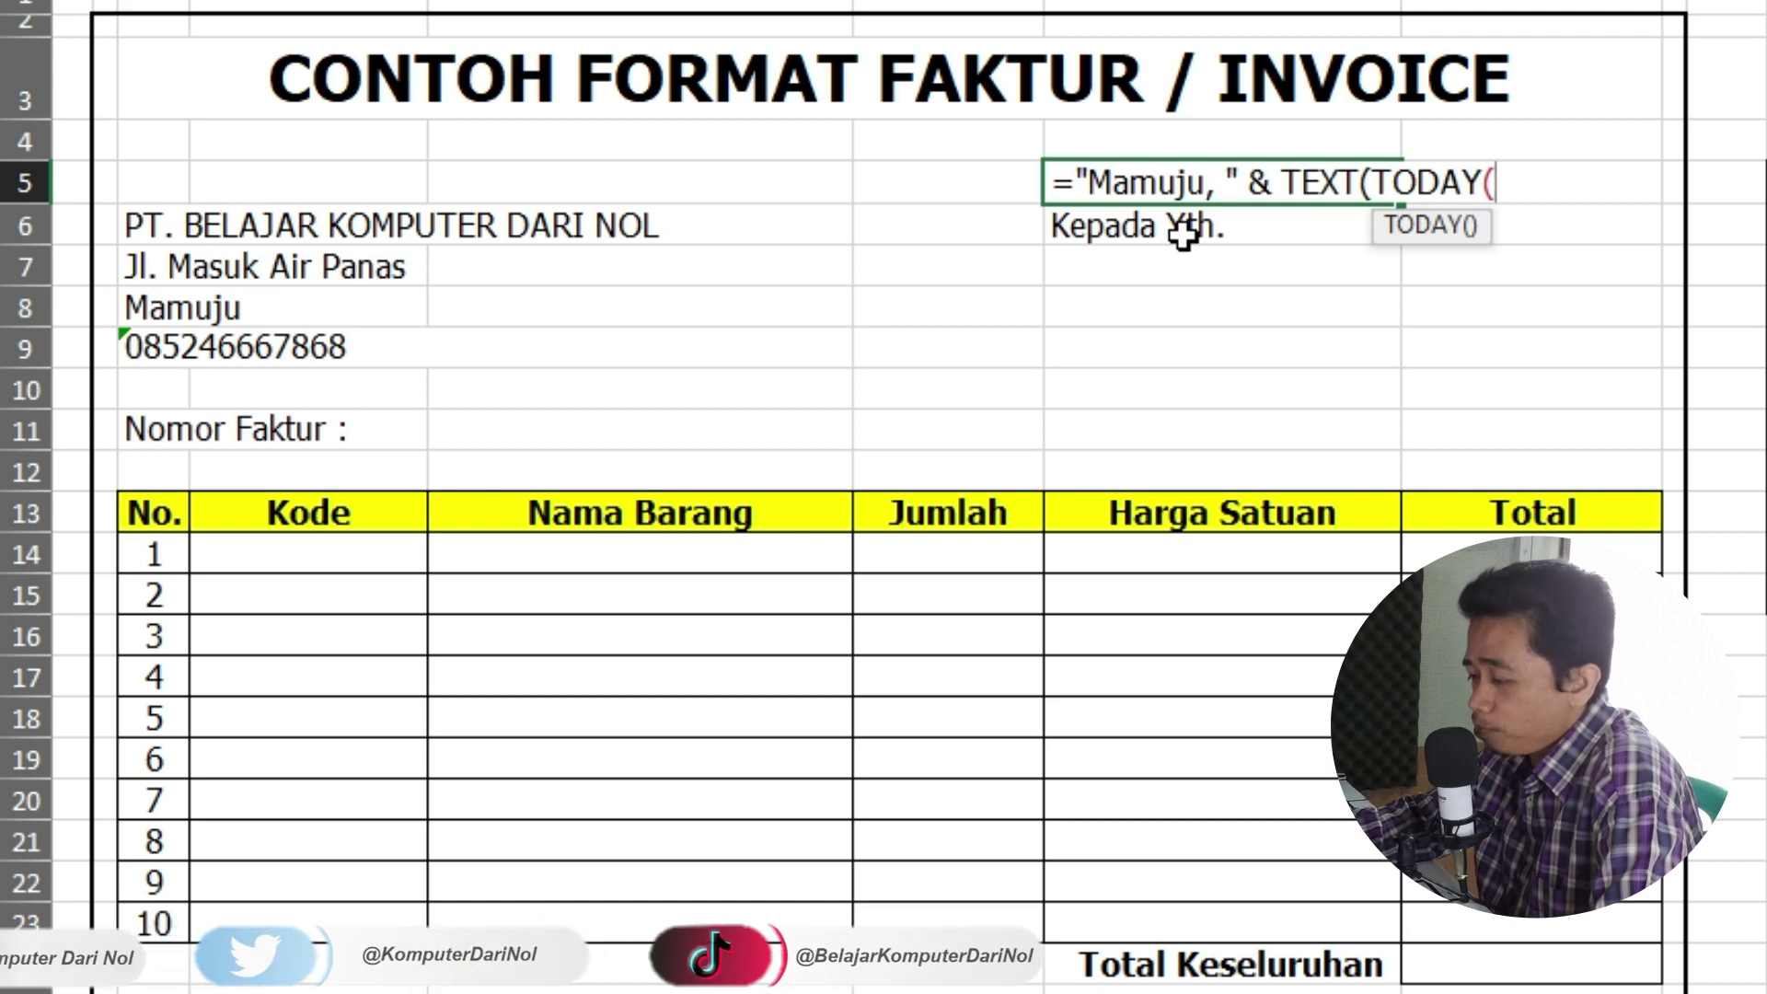
pyautogui.write(')')
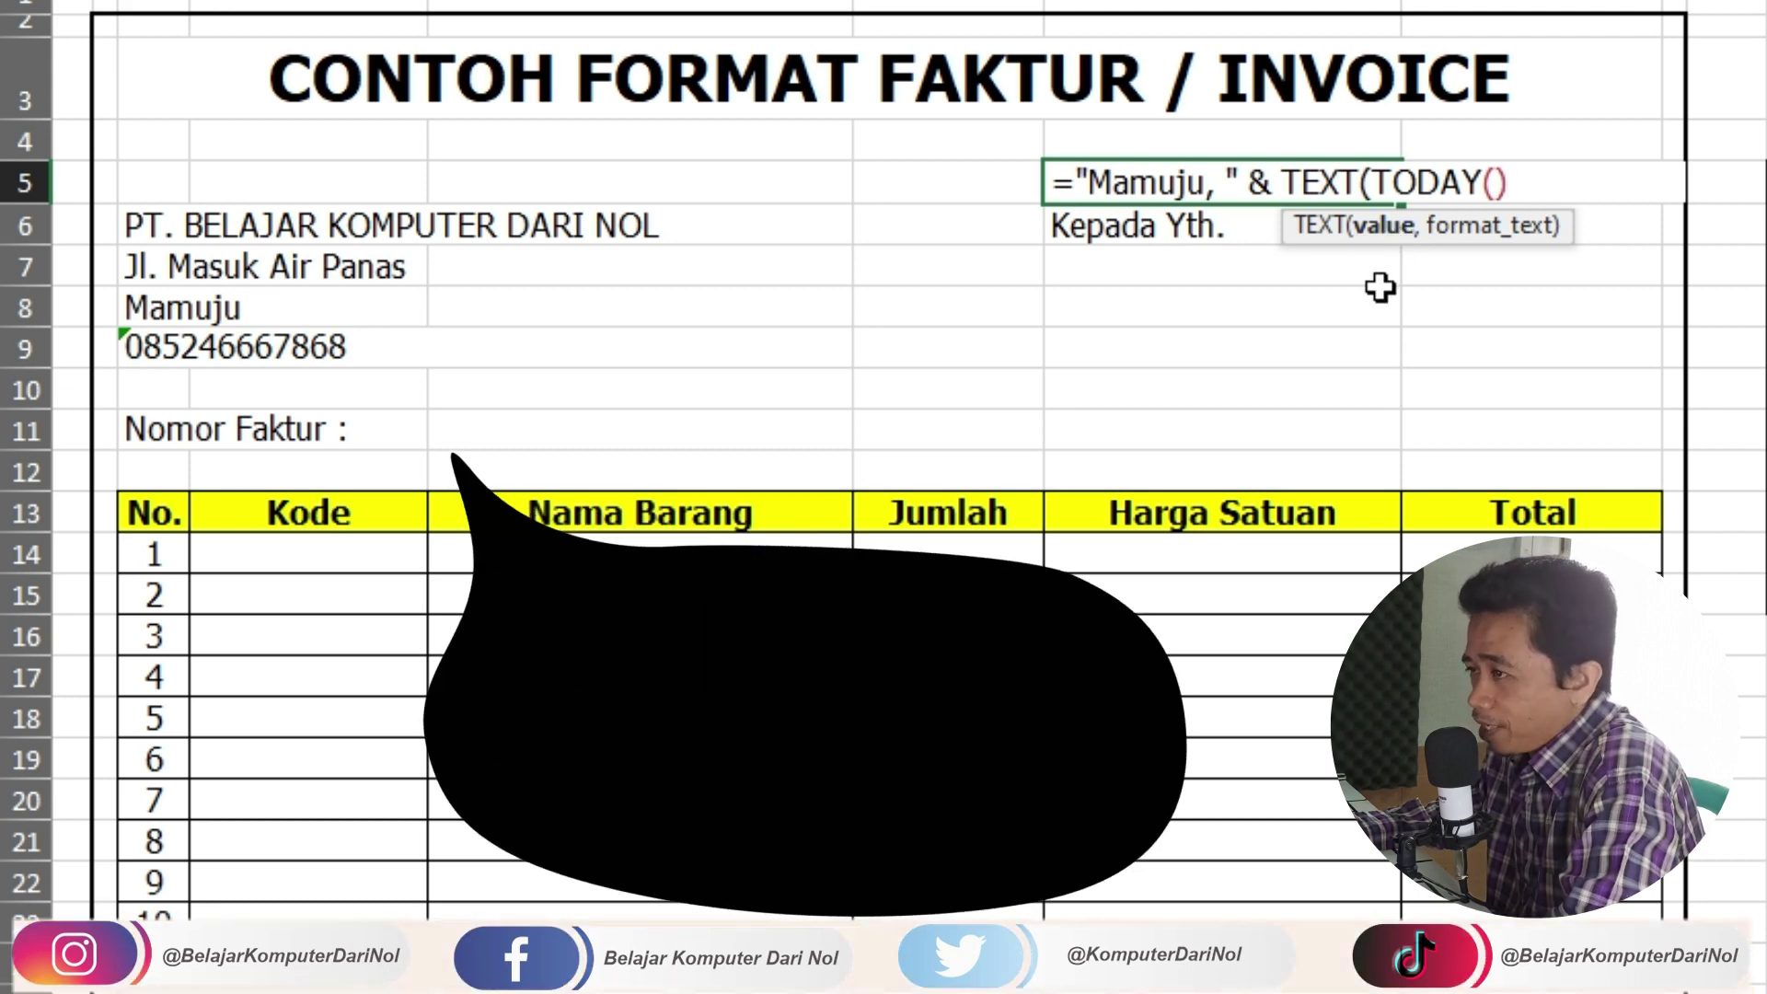
pyautogui.write(',')
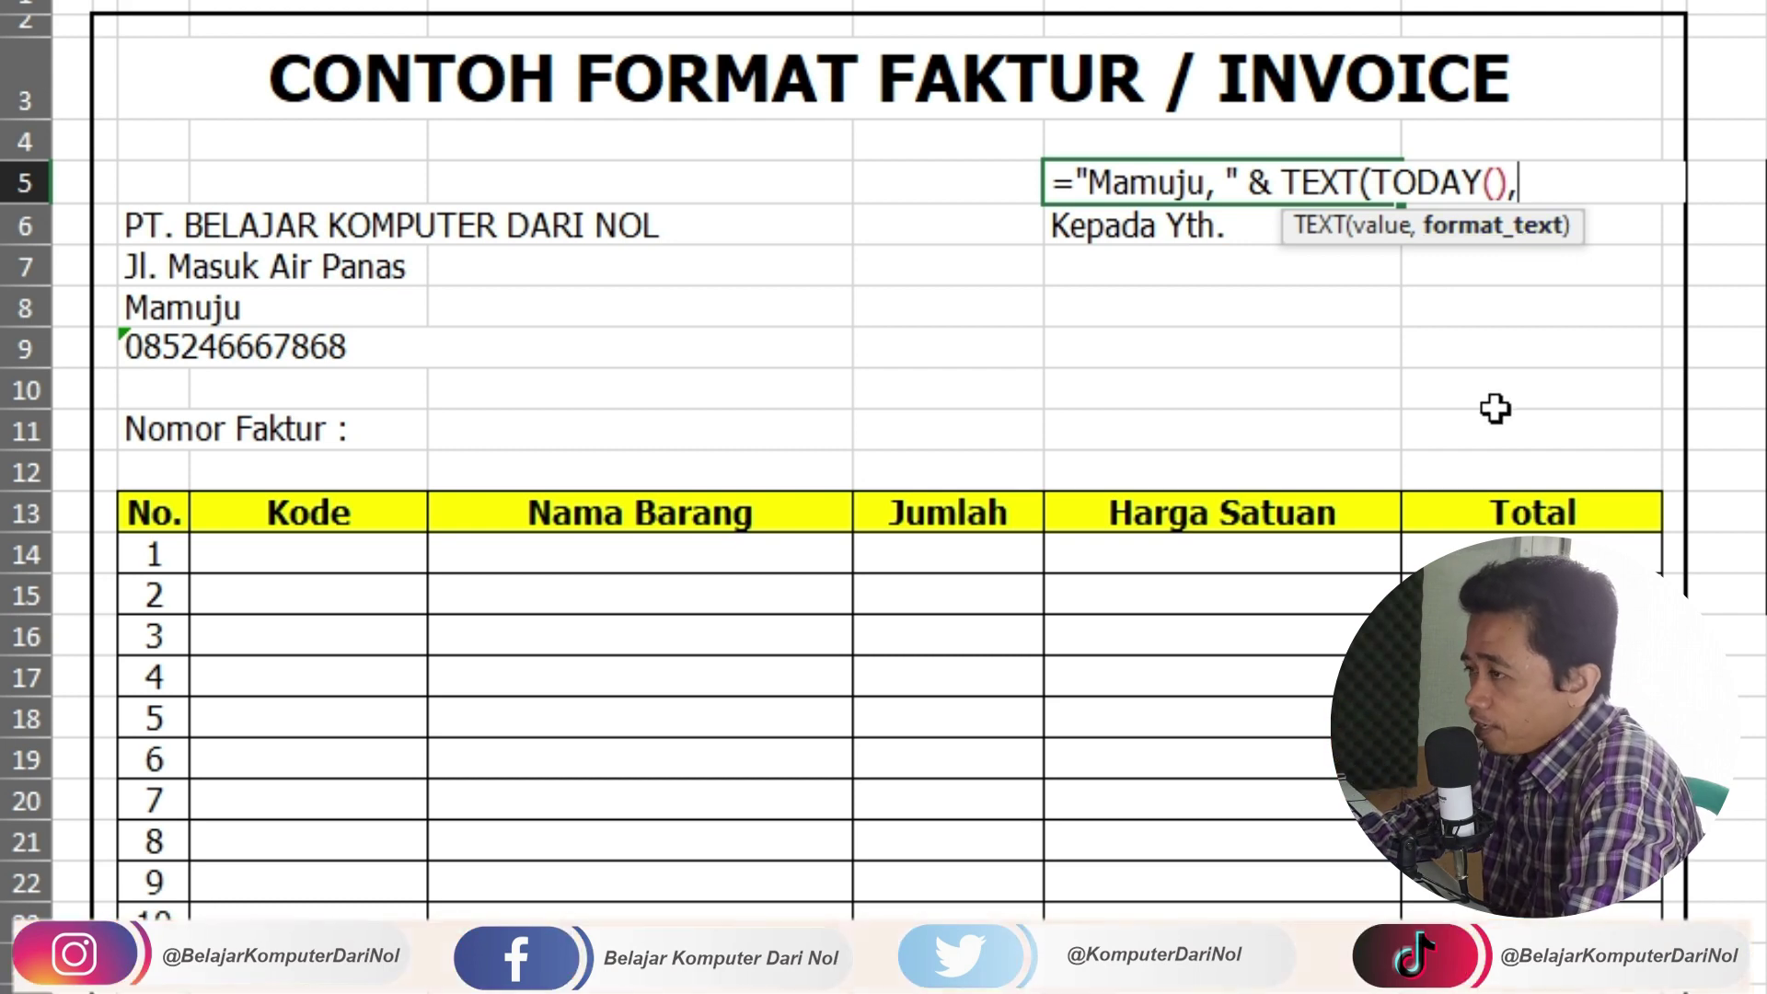
# Step: Finish the F5 formula with format "DD MMMM YYYY" so it shows Mamuju, 26 May 2023
pyautogui.write('"')
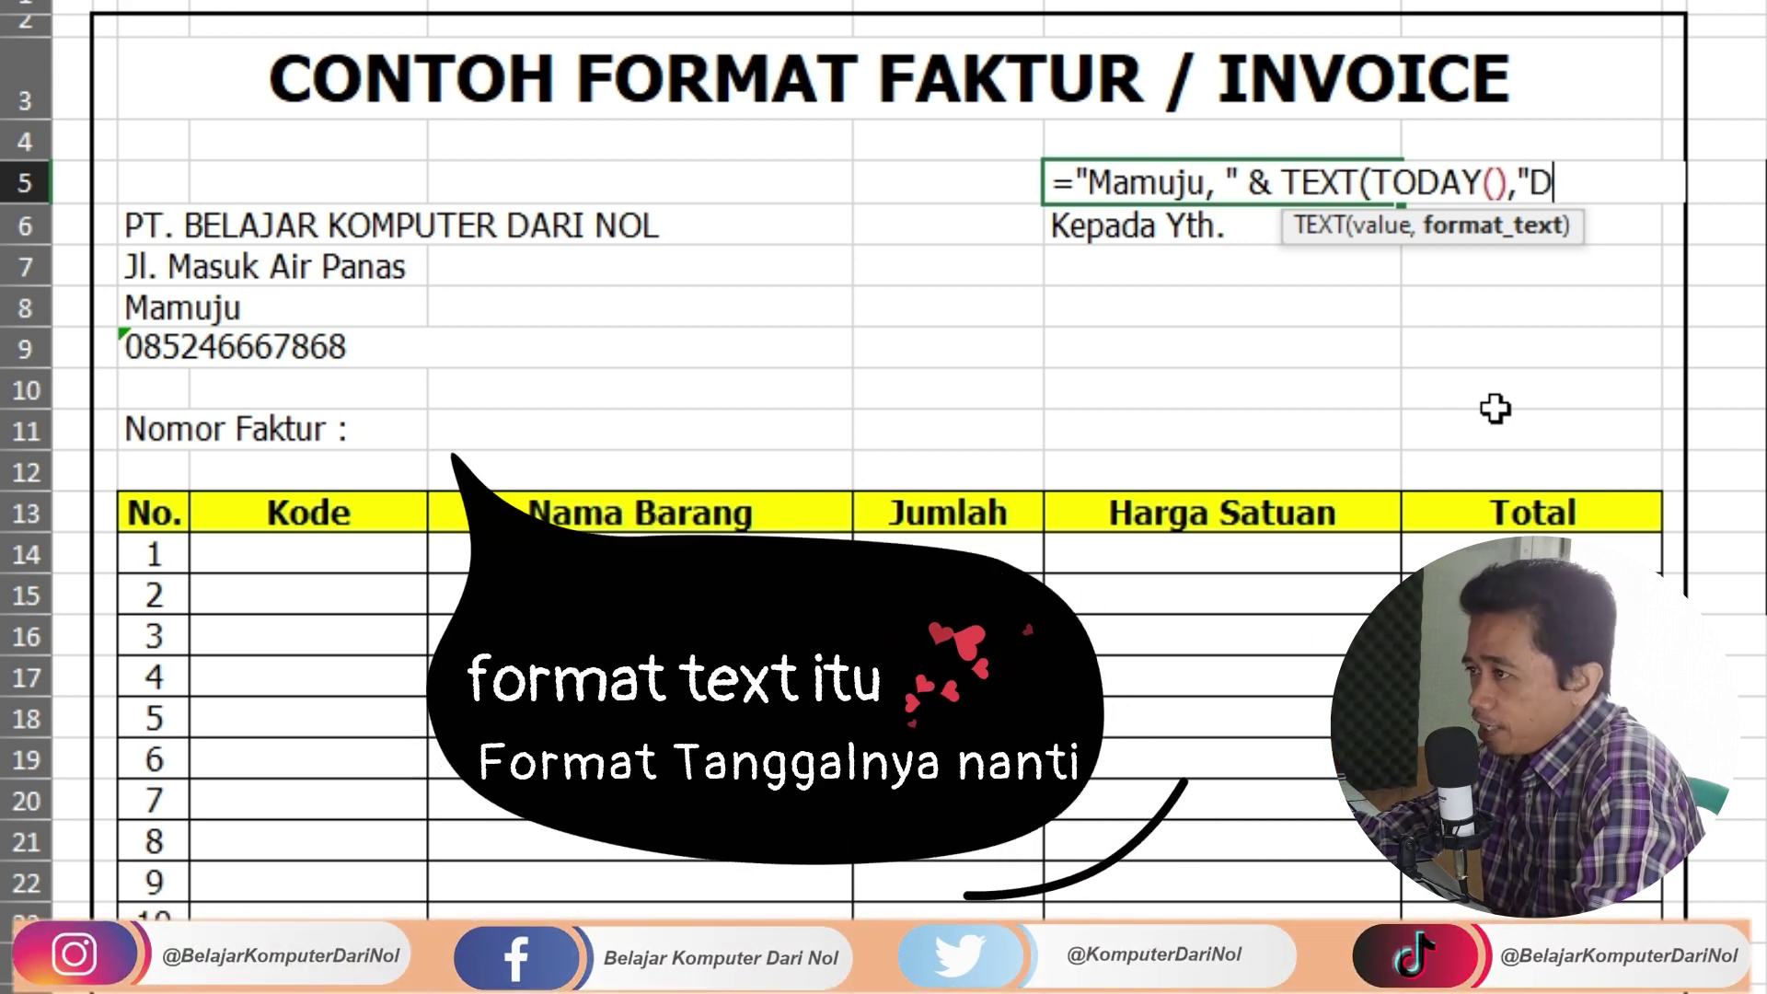
pyautogui.write('D MMMM')
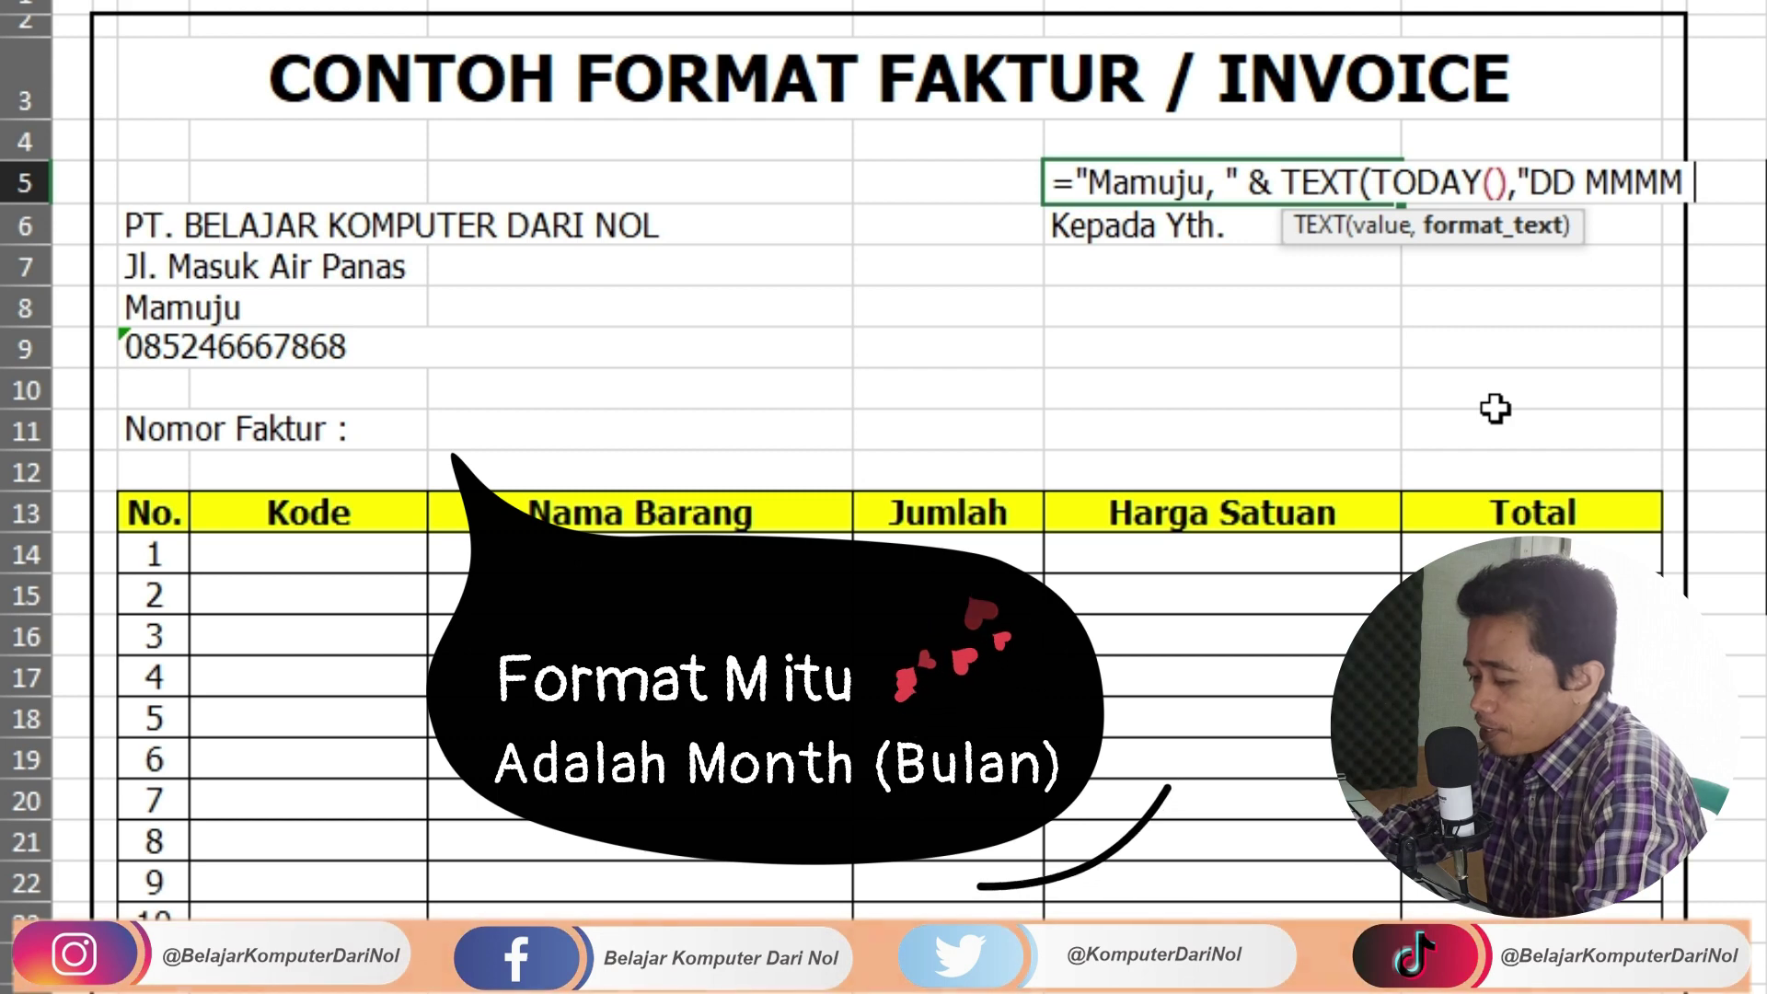
pyautogui.write('YYYY')
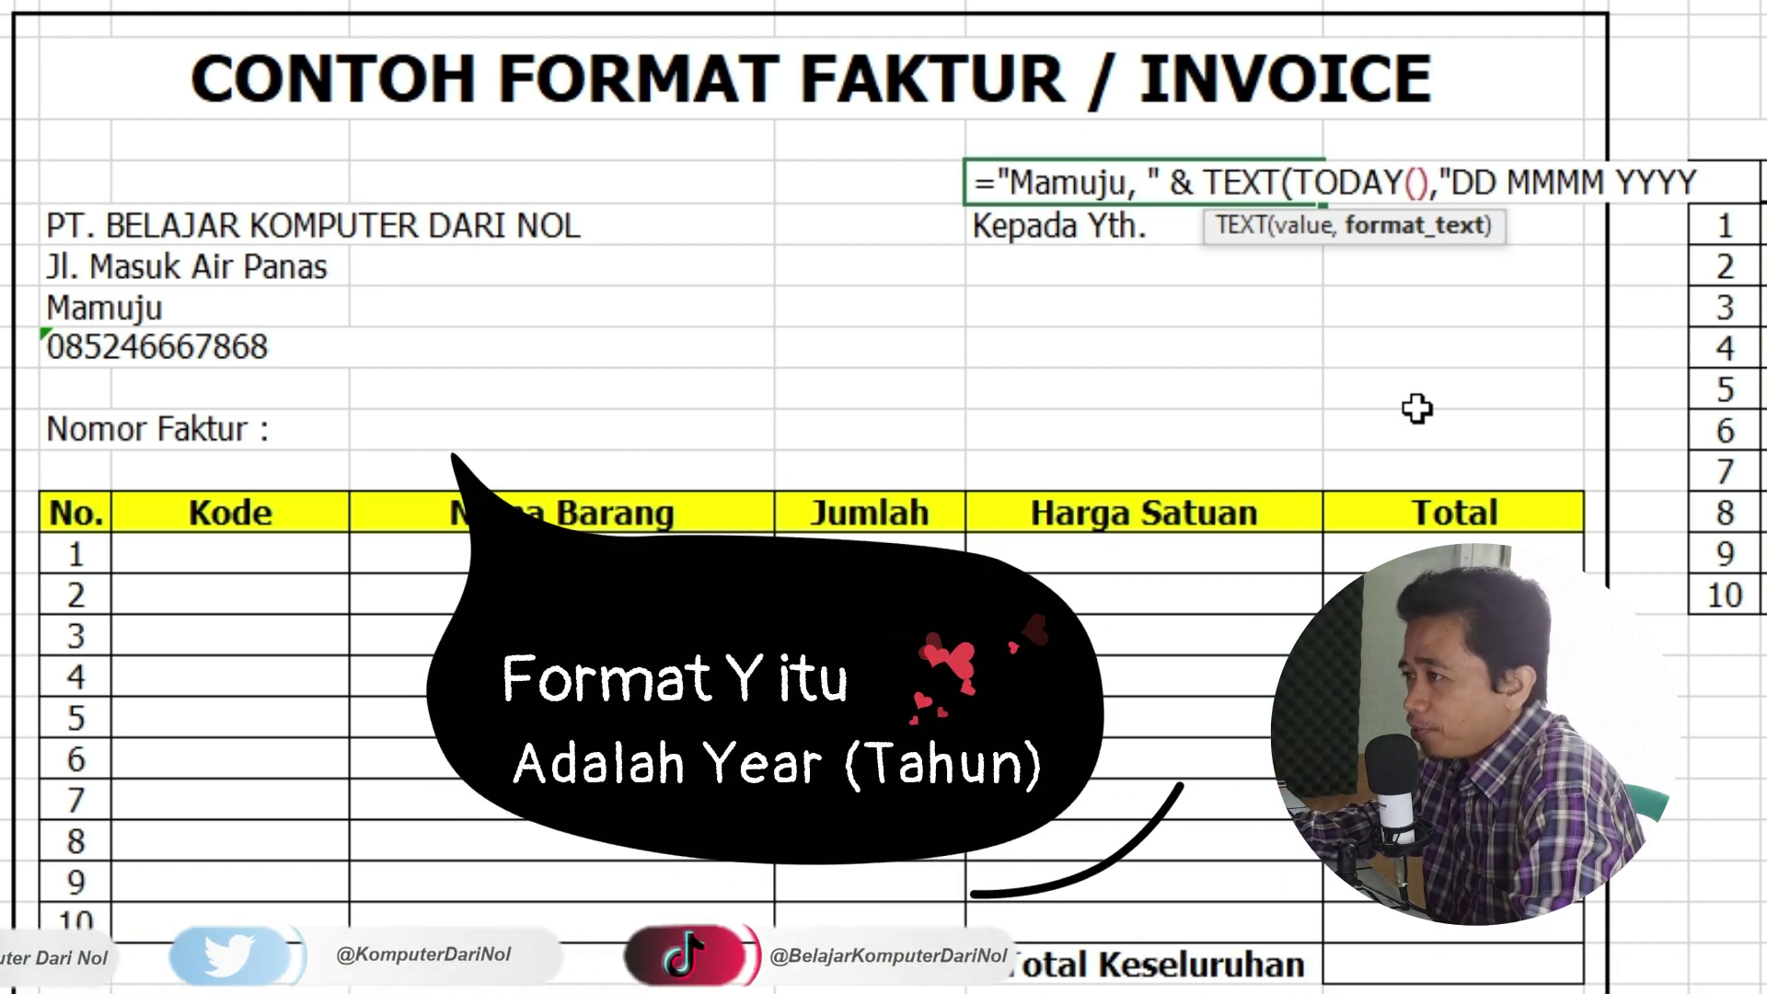
pyautogui.write('"')
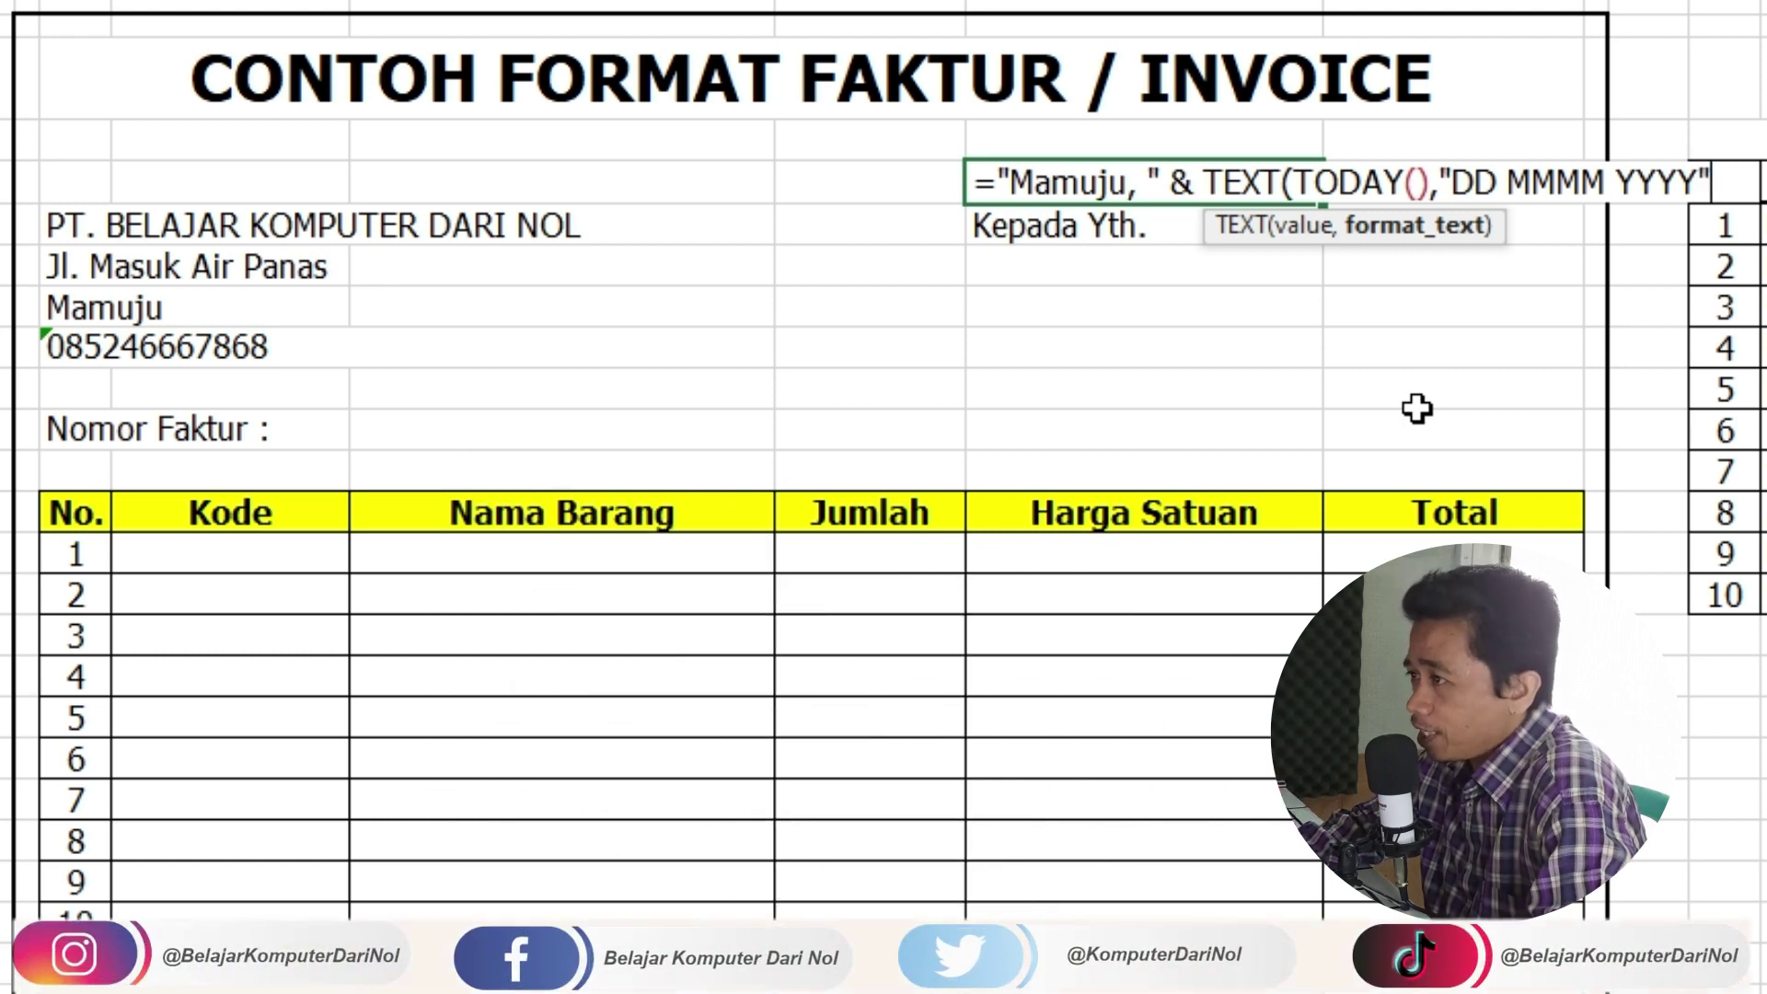
pyautogui.write(')')
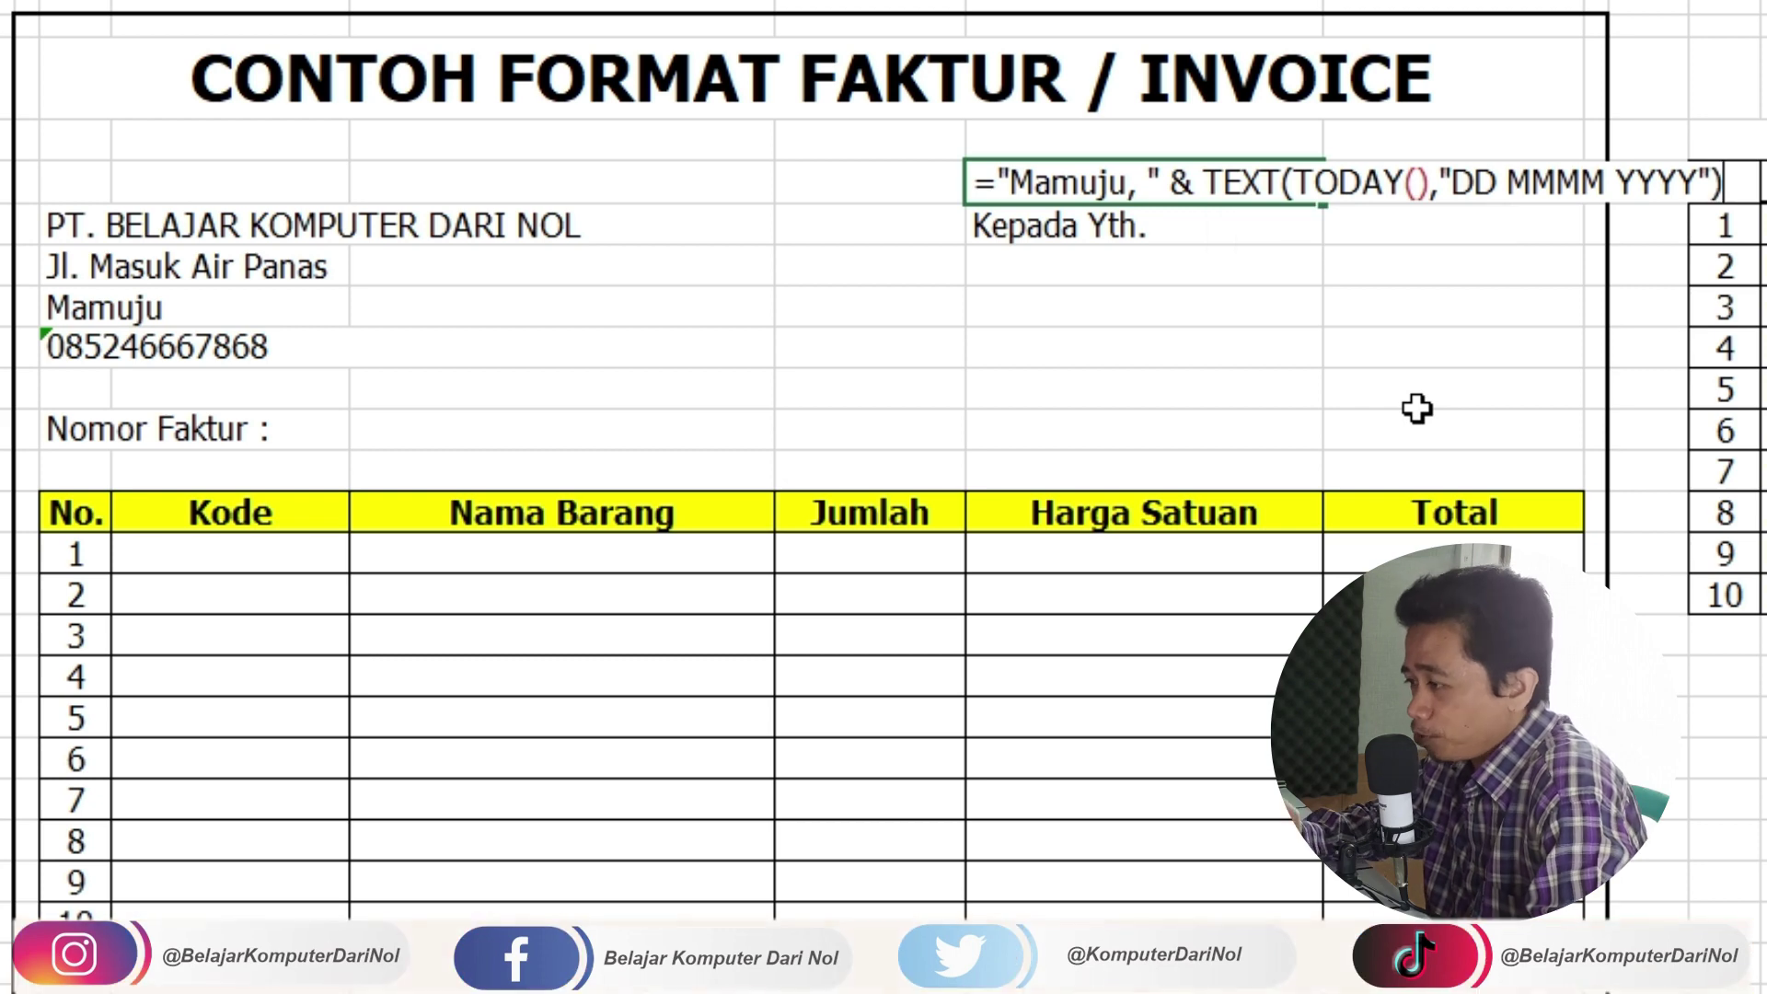
pyautogui.press('Return')
pyautogui.click(1128, 181)
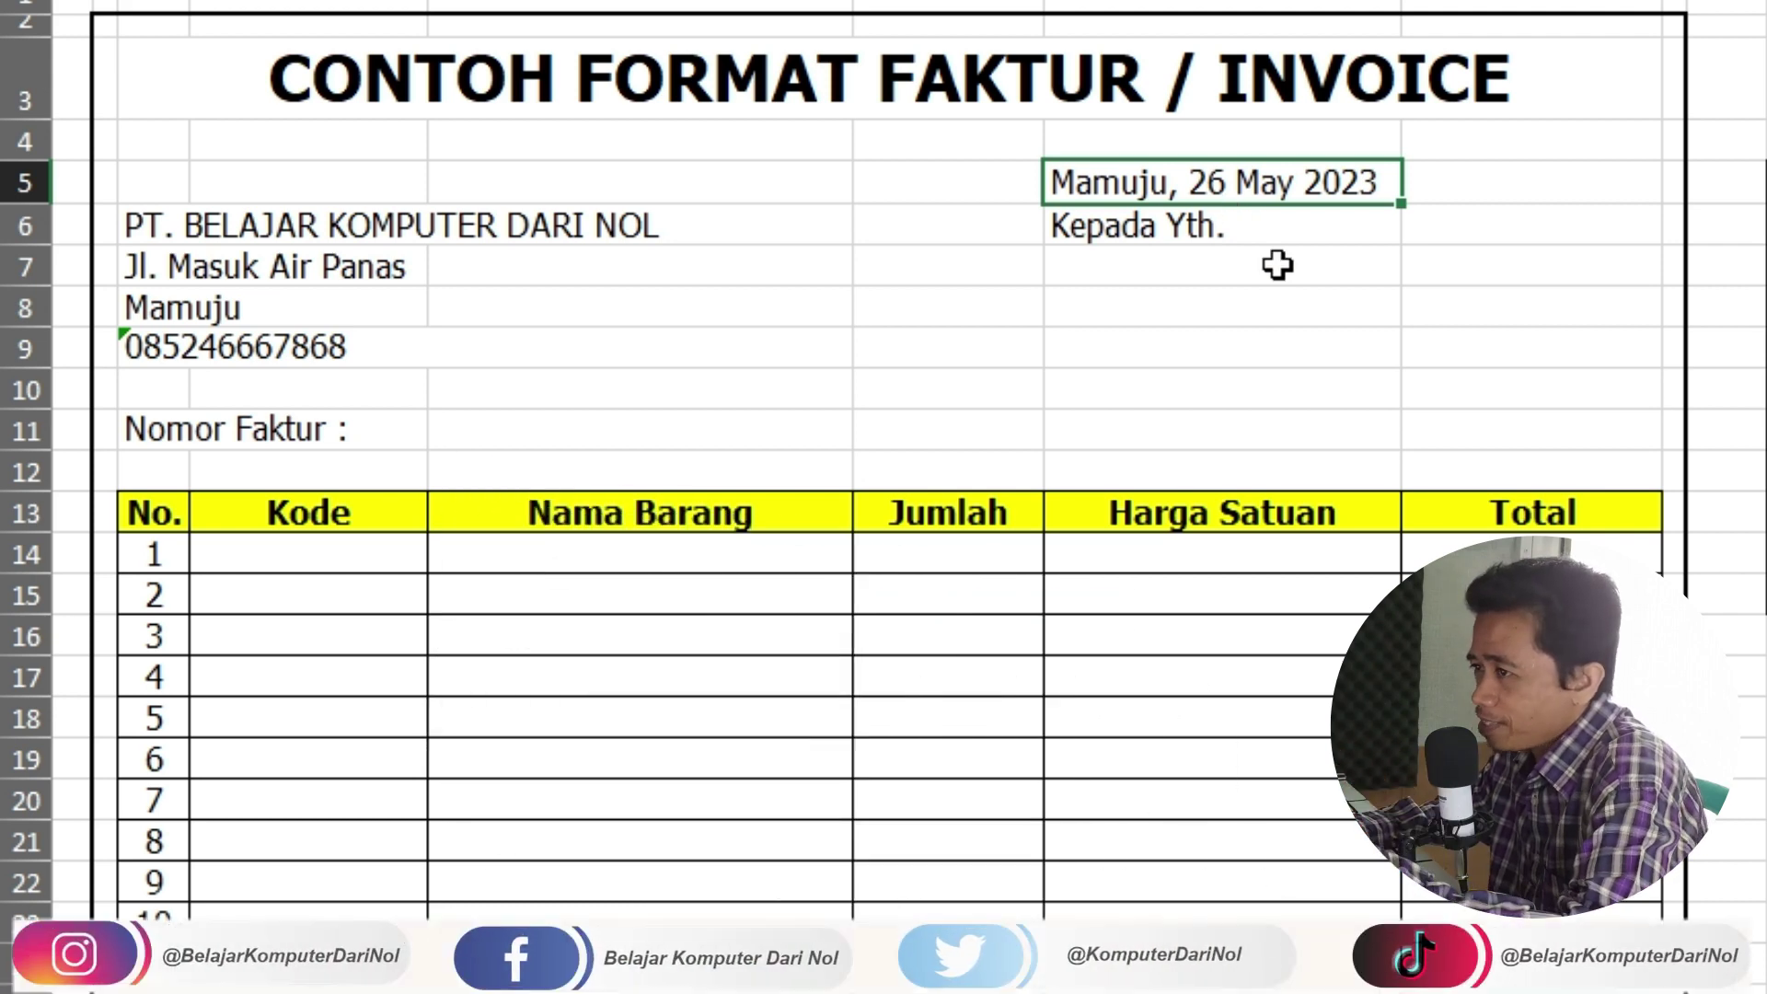
pyautogui.click(1094, 261)
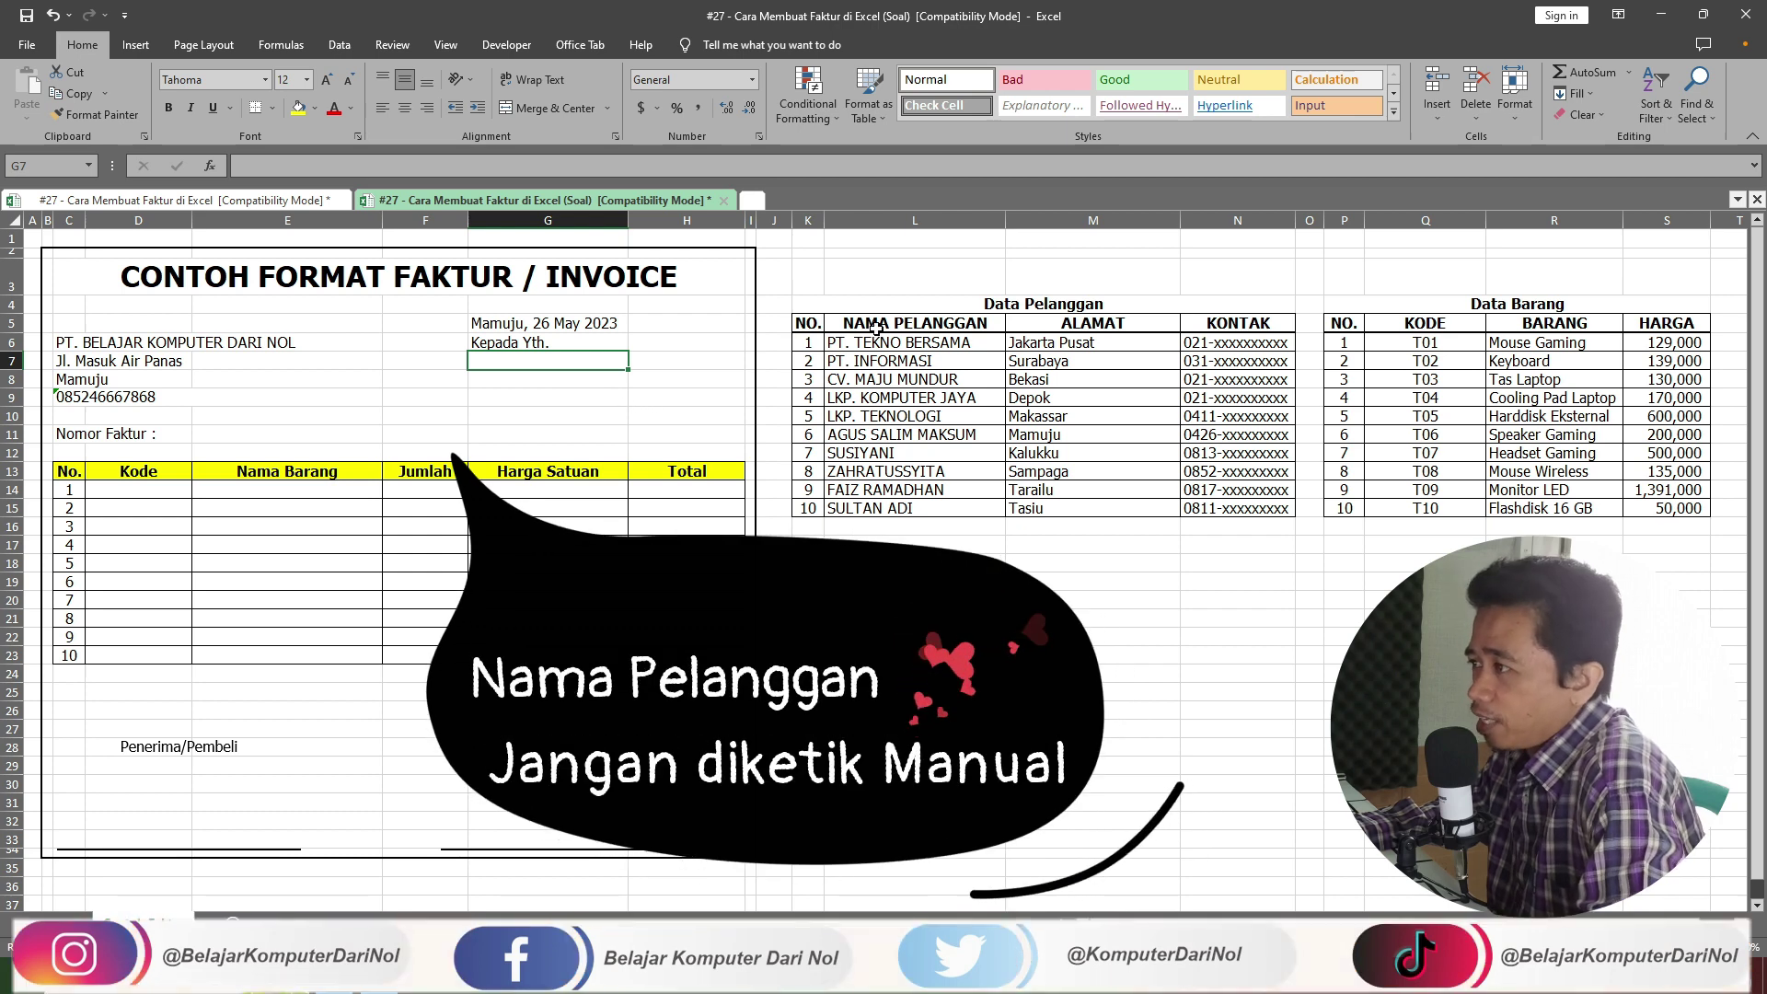
pyautogui.moveTo(808, 323); pyautogui.dragTo(1245, 509)
pyautogui.click(517, 360)
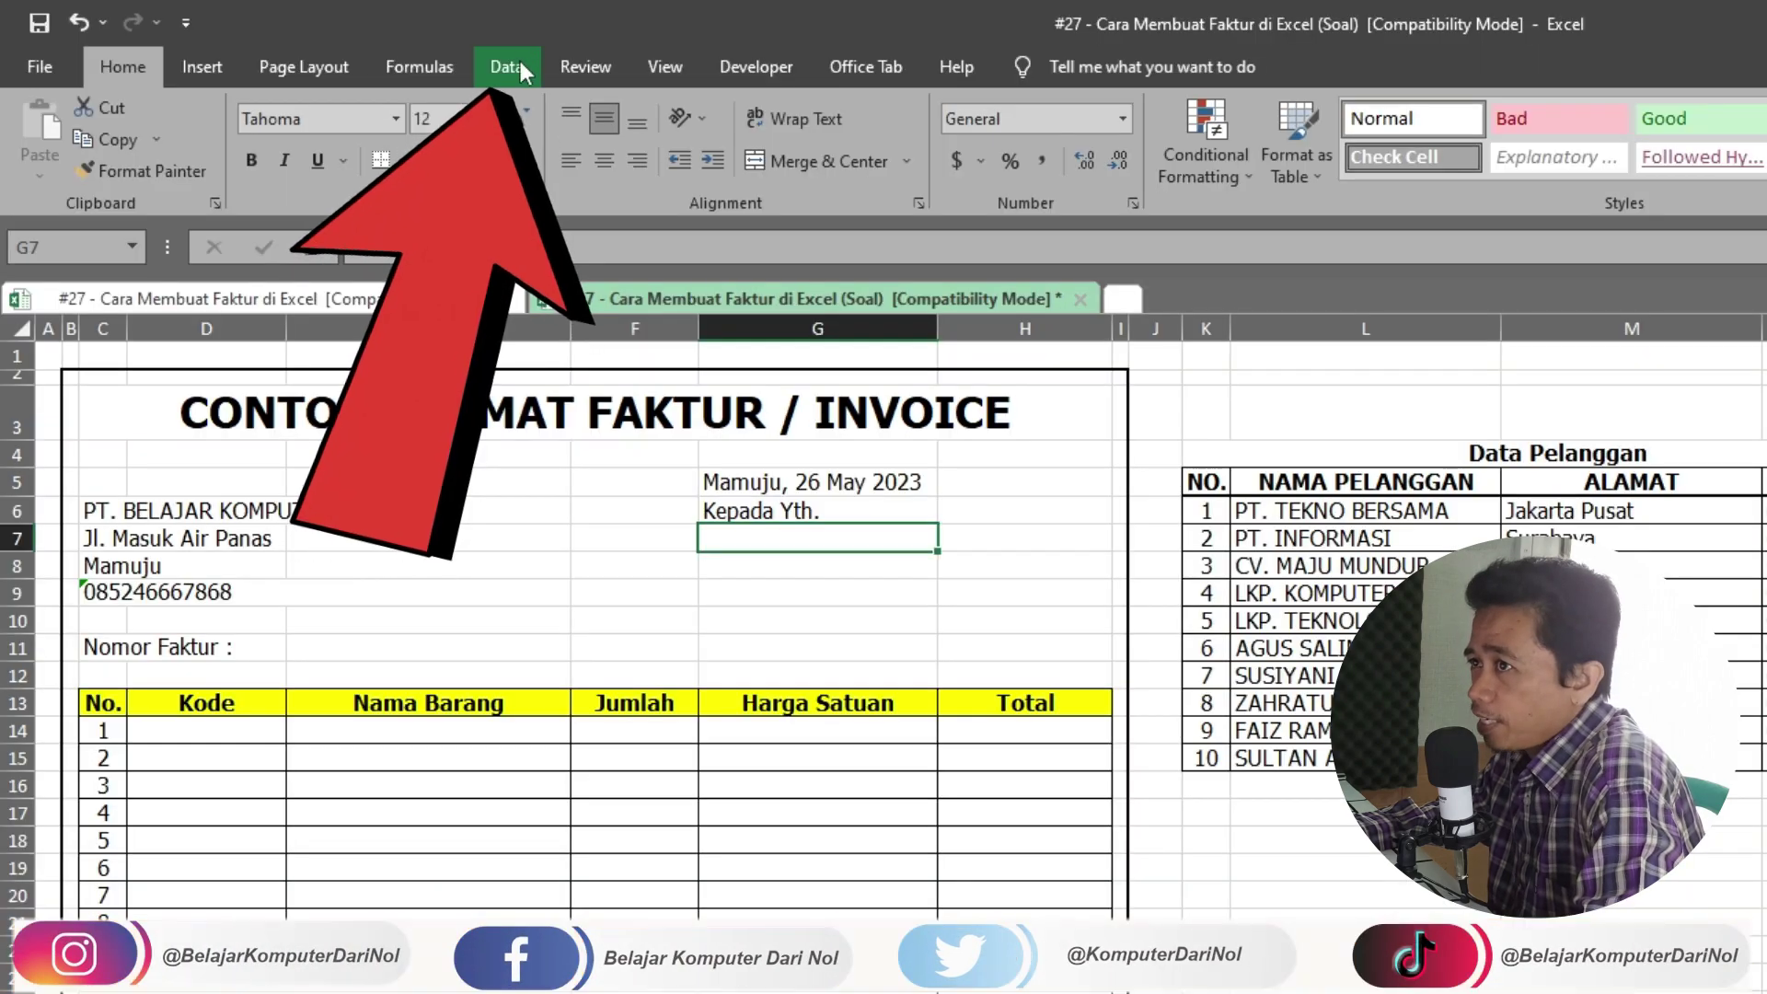
# Step: Add a List data validation to G7 with source =$L$6:$L$15
pyautogui.click(520, 65)
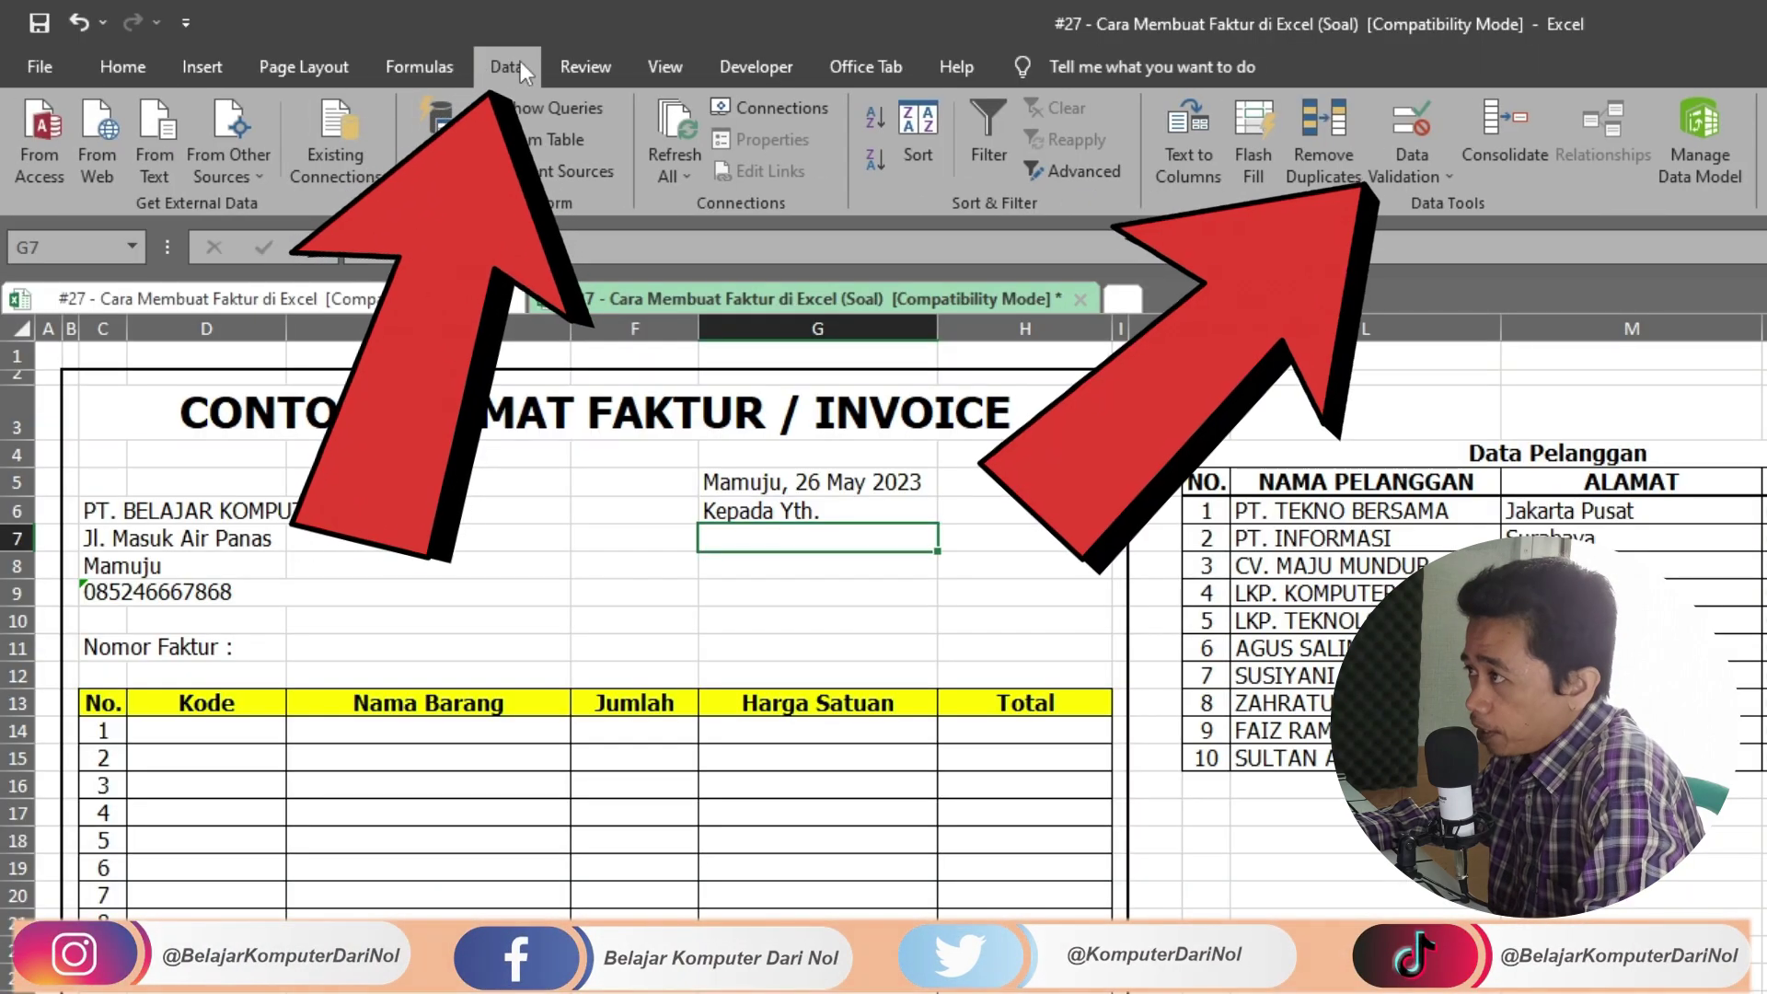
pyautogui.click(1444, 181)
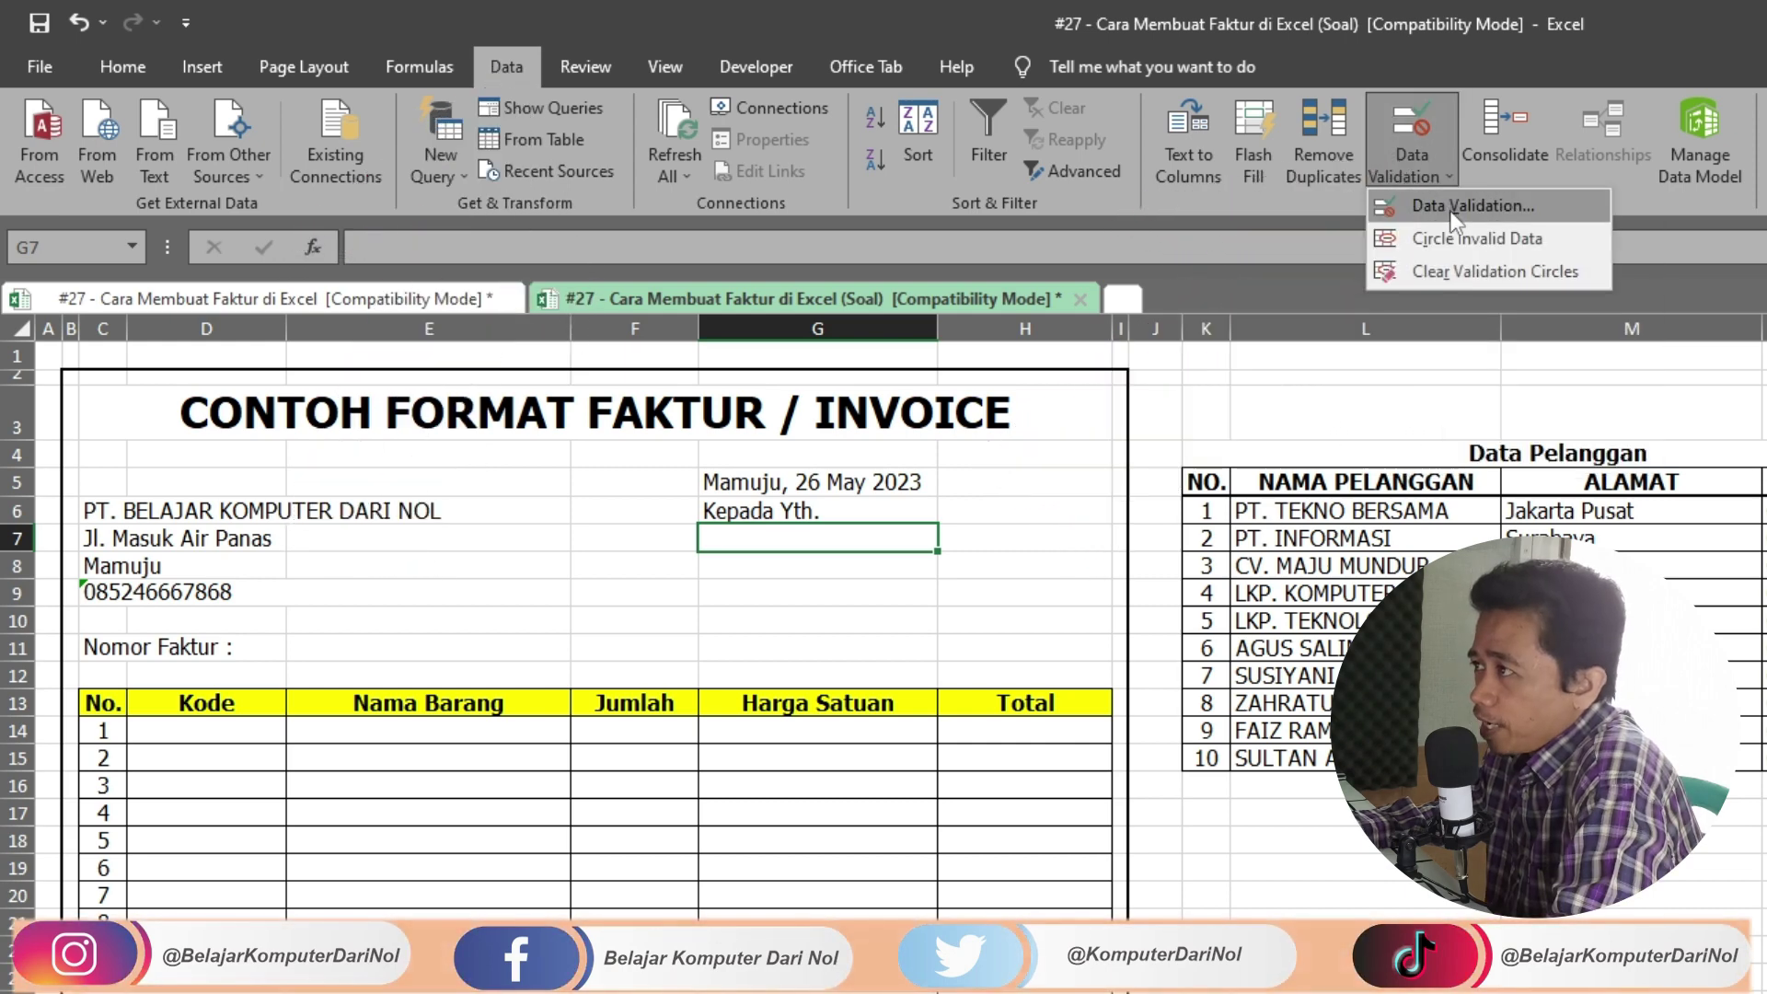
pyautogui.click(1452, 210)
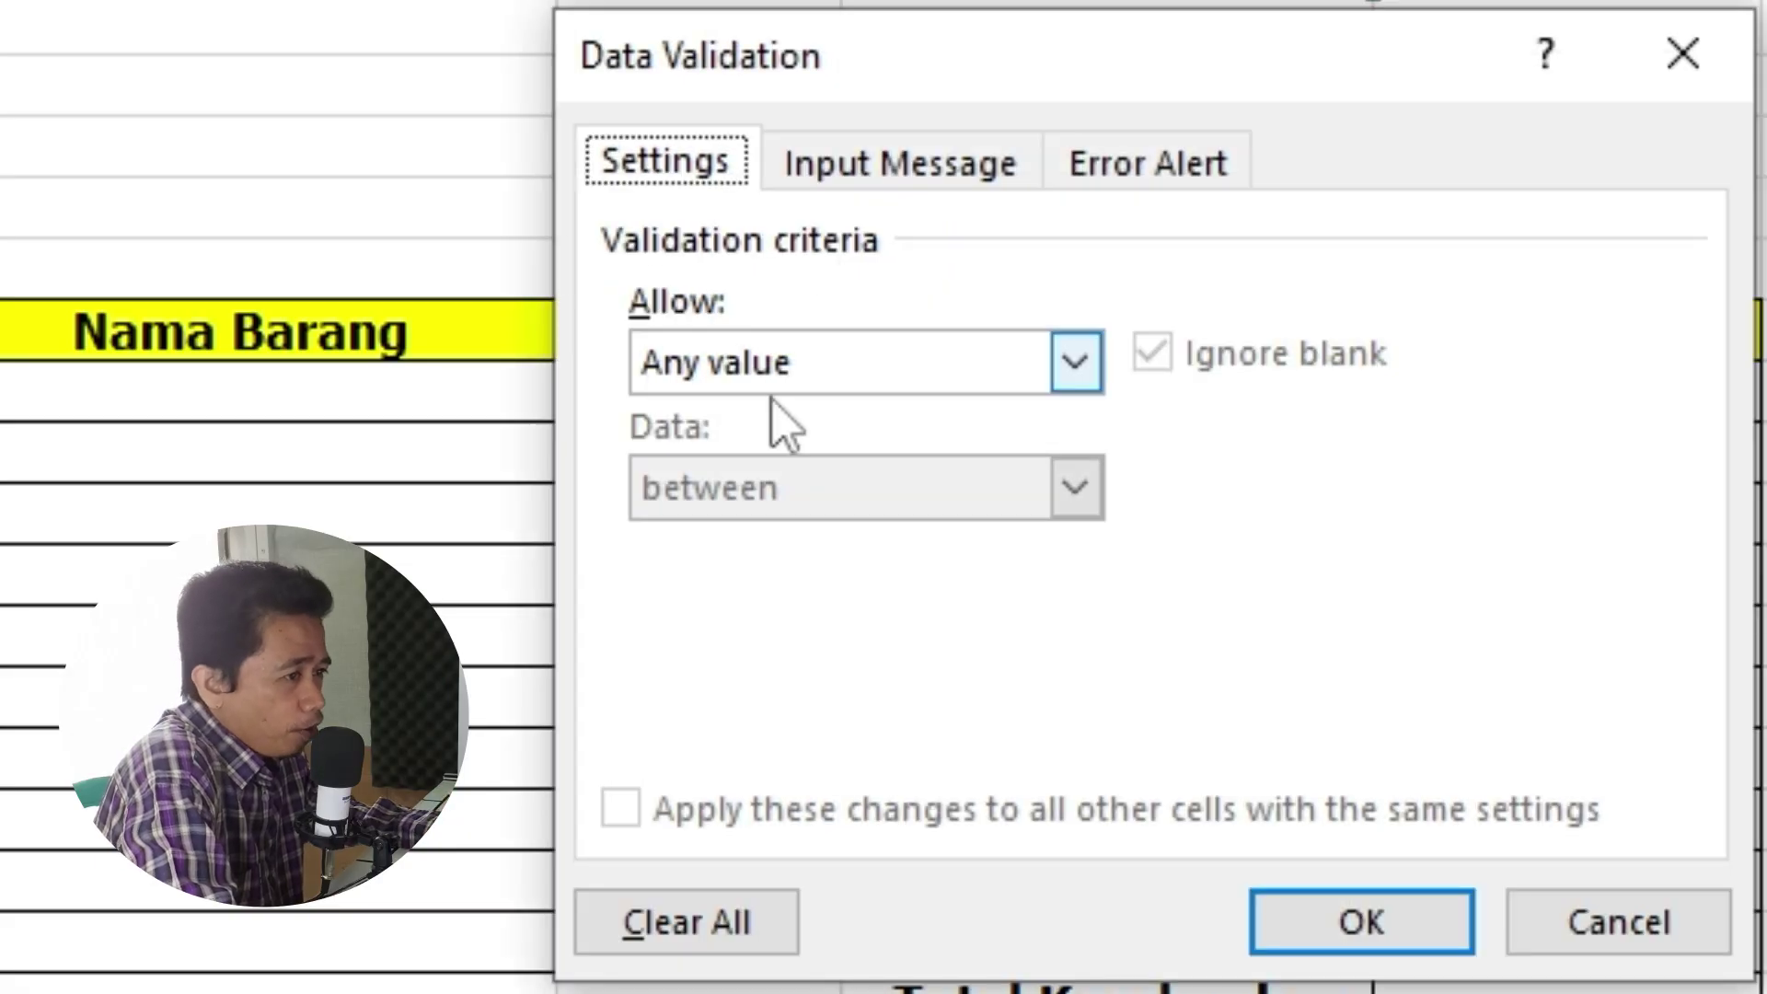
pyautogui.click(1074, 366)
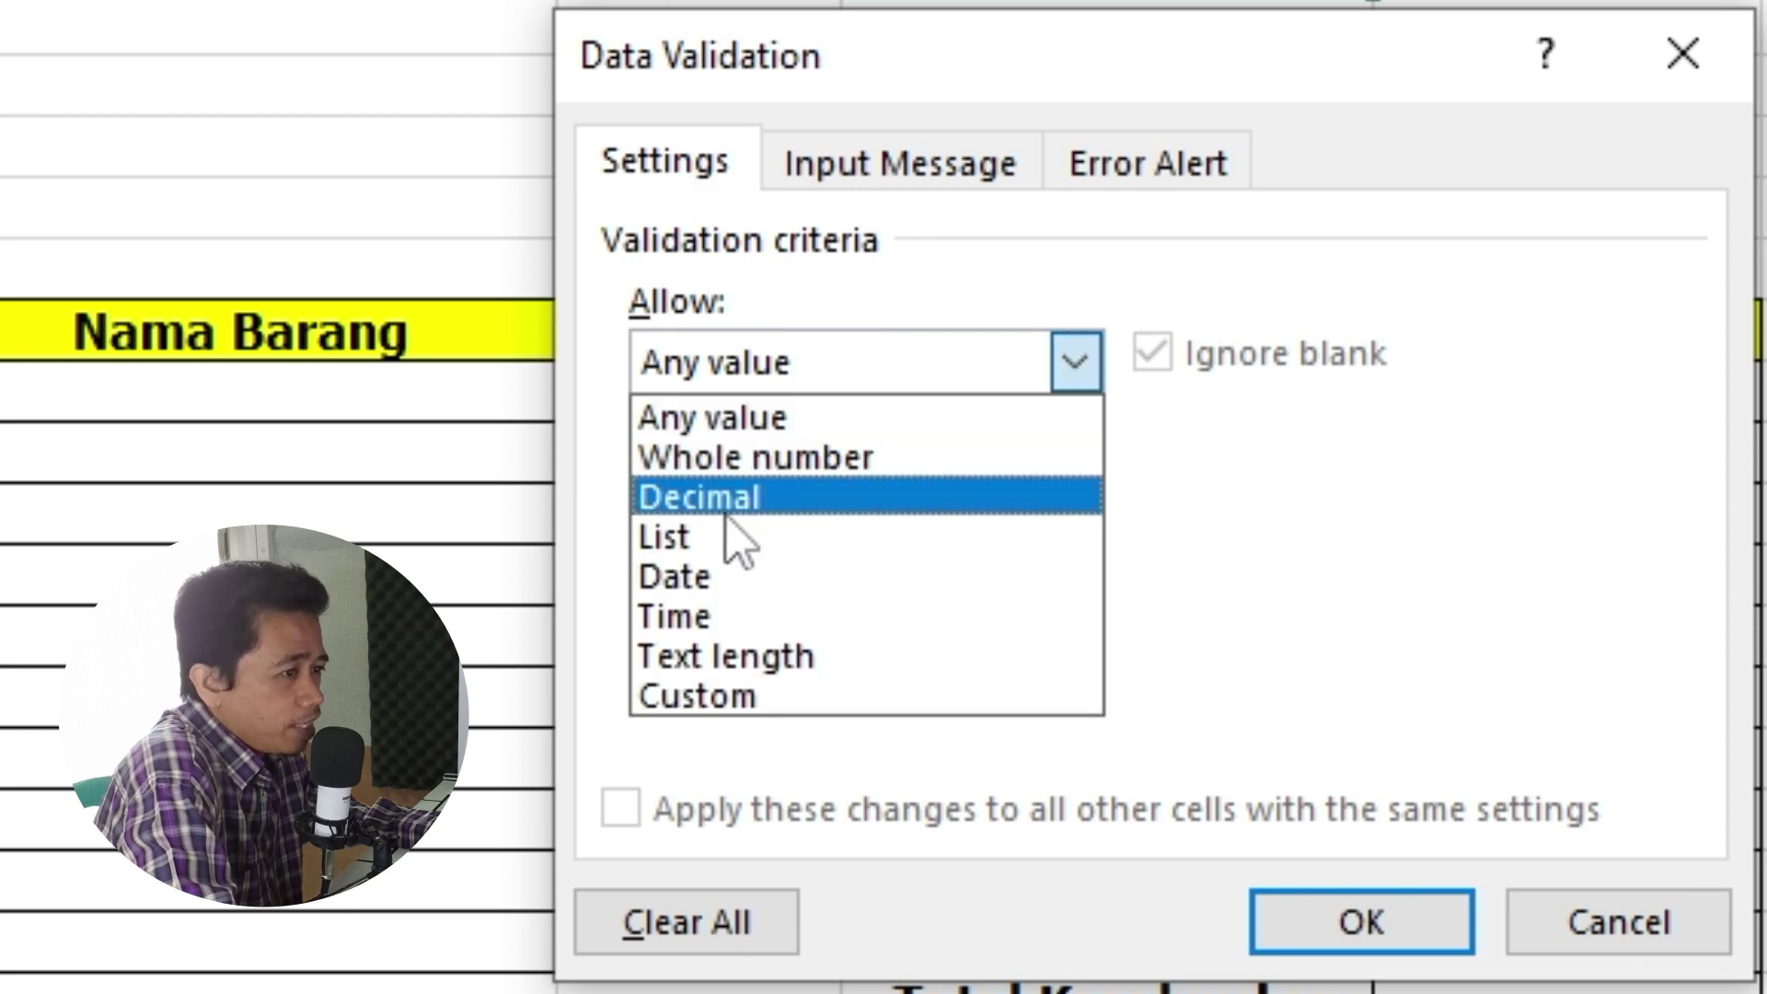
pyautogui.click(690, 536)
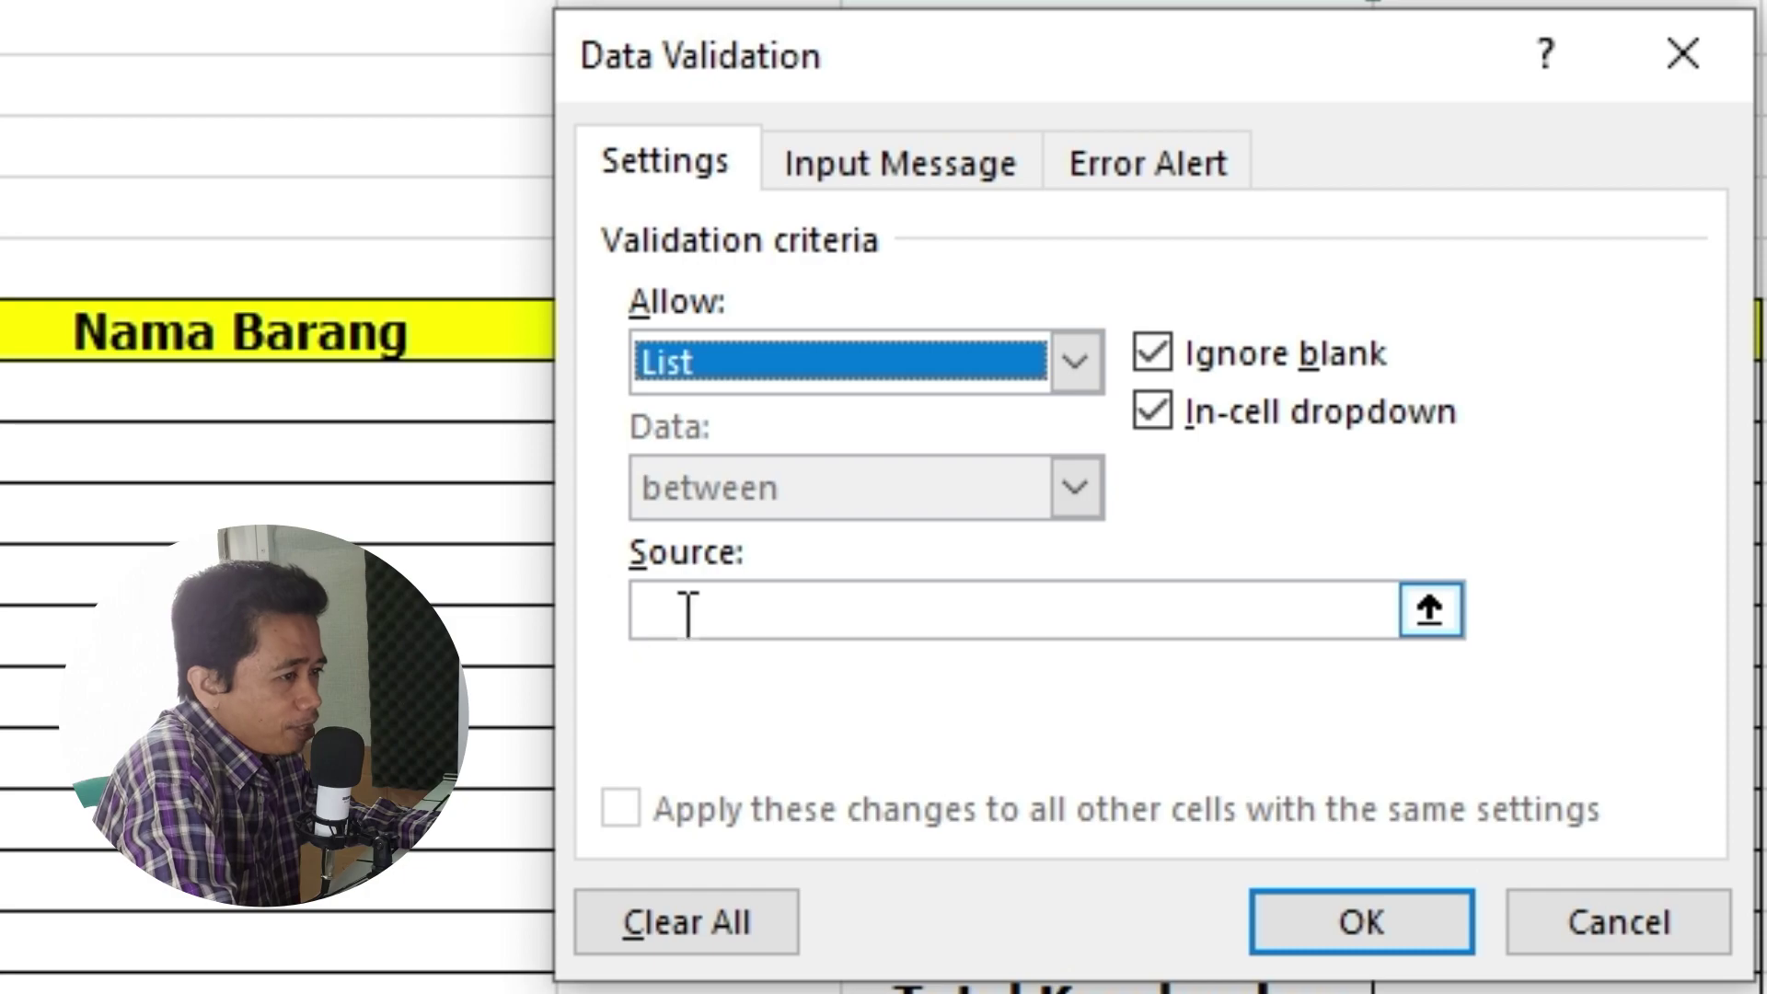
pyautogui.click(688, 612)
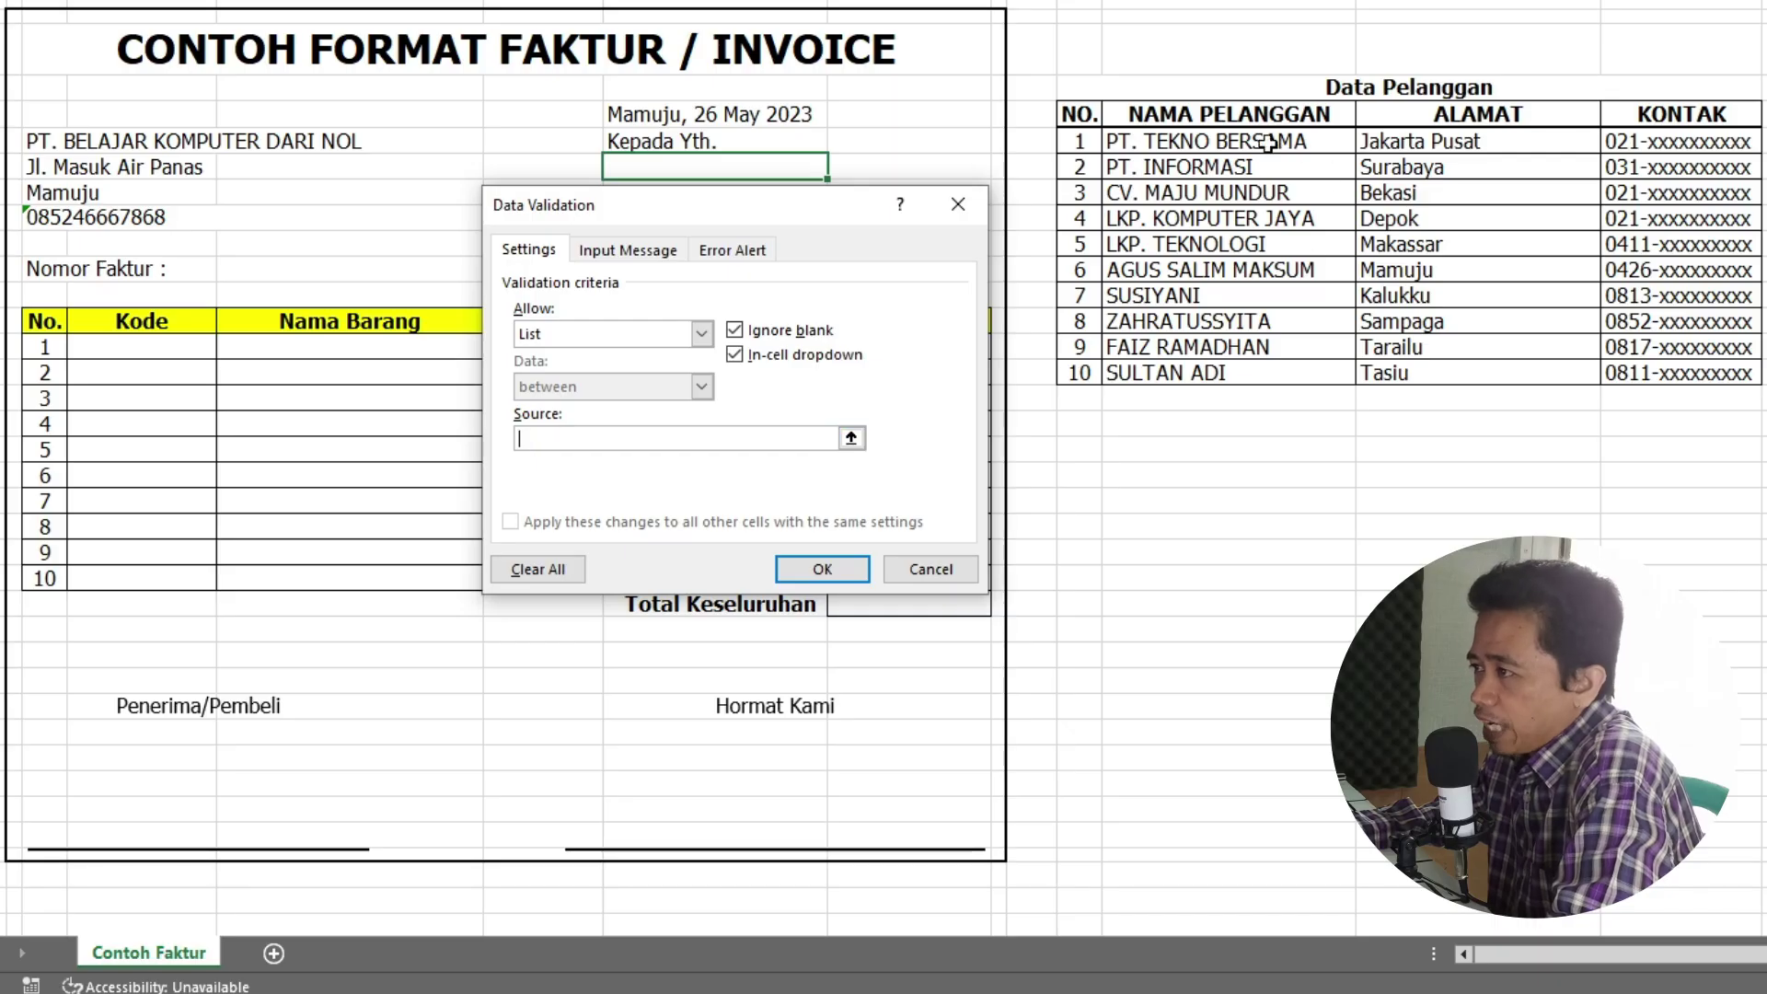
pyautogui.moveTo(1269, 143); pyautogui.dragTo(1227, 398)
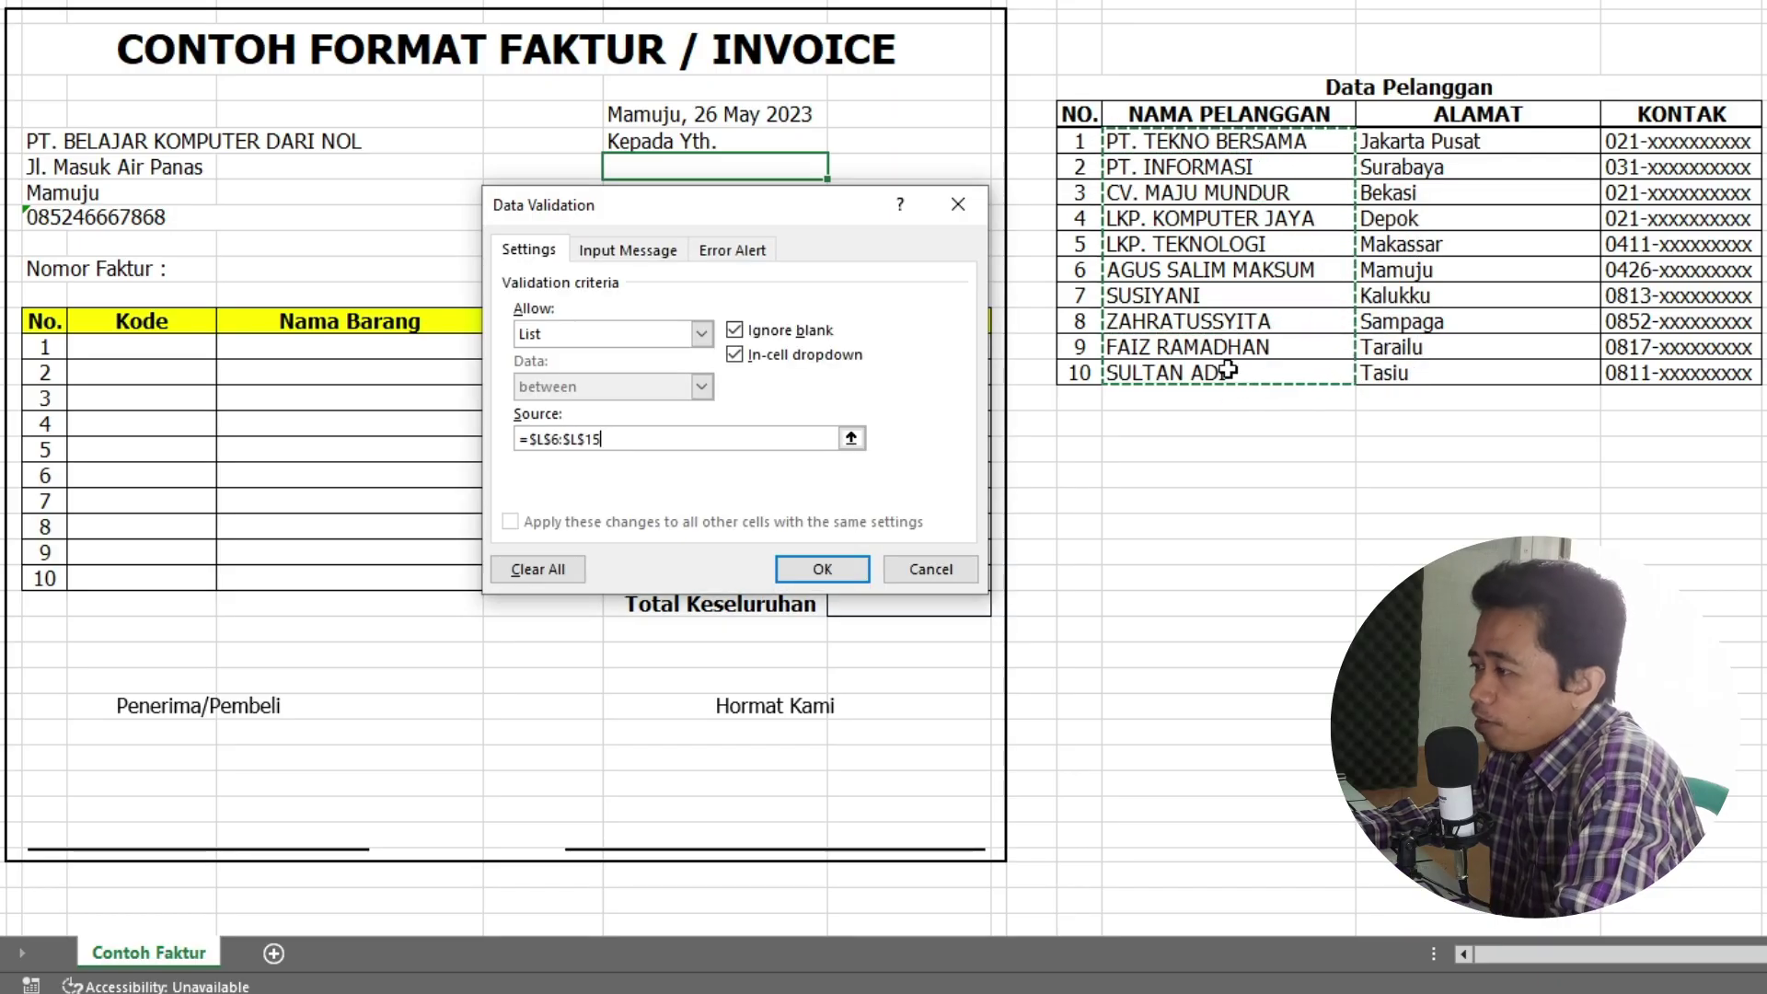
pyautogui.click(822, 569)
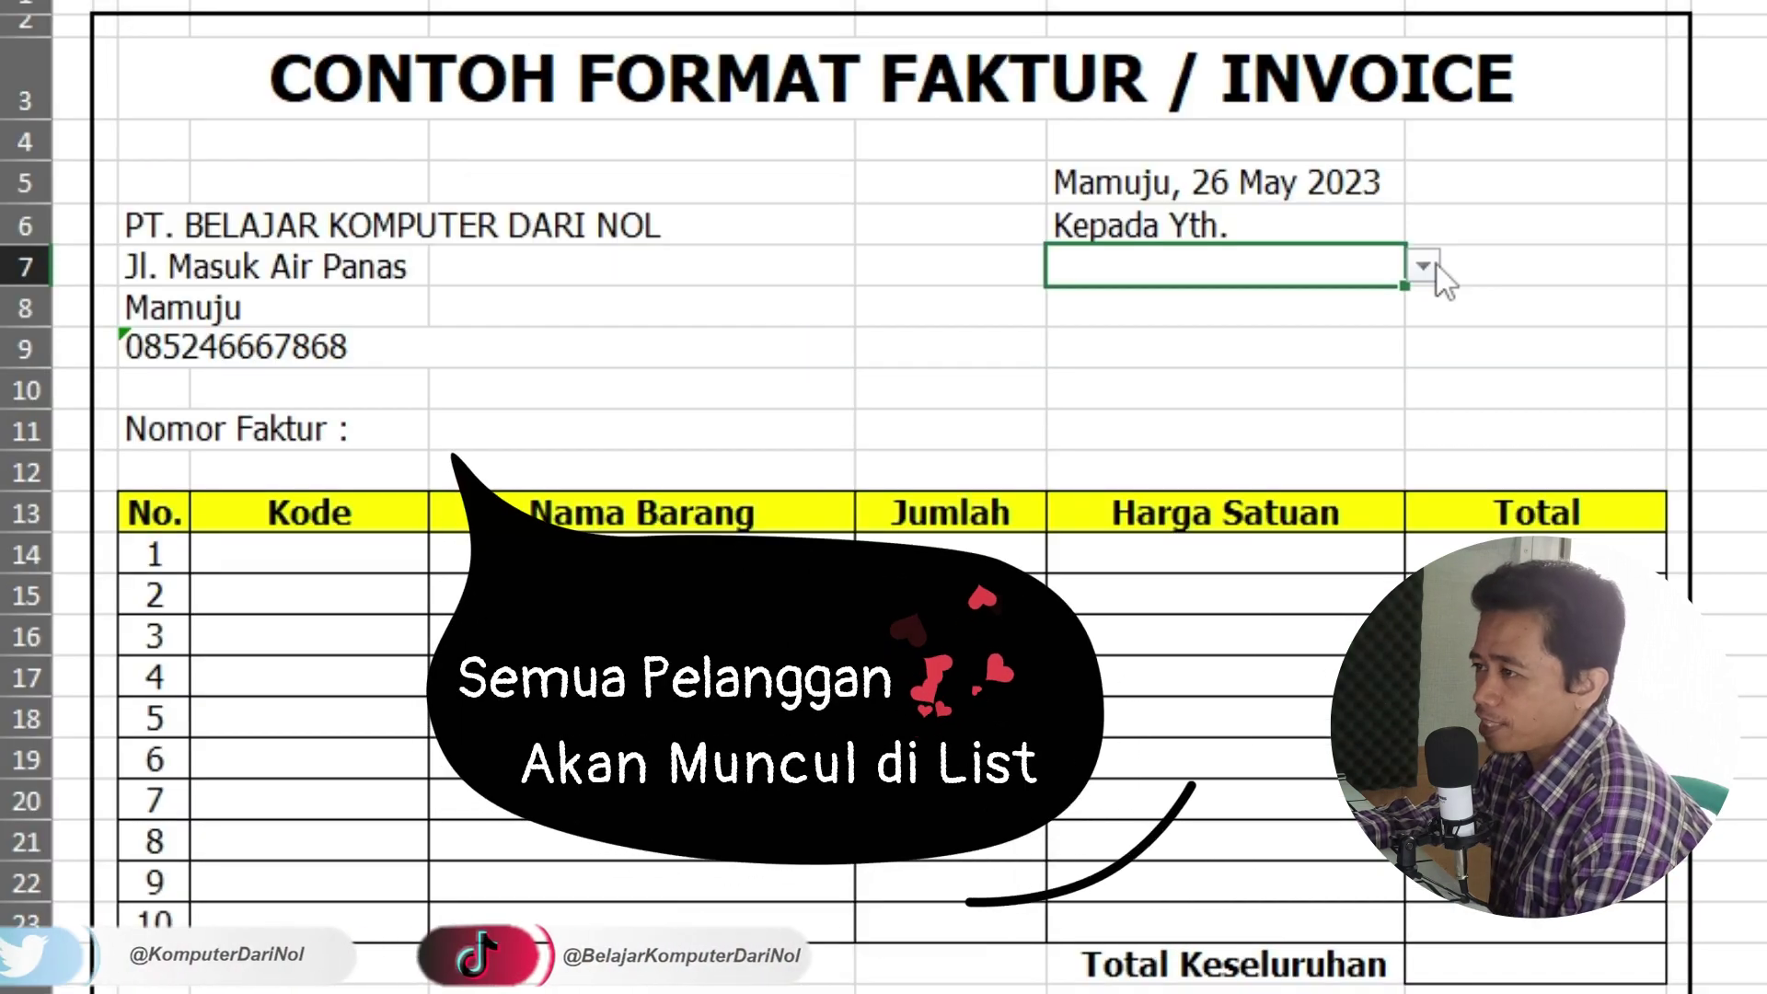
# Step: Test the G7 dropdown by picking several customers, including LKP. KOMPUTER JAYA, then clear the cell
pyautogui.click(1432, 265)
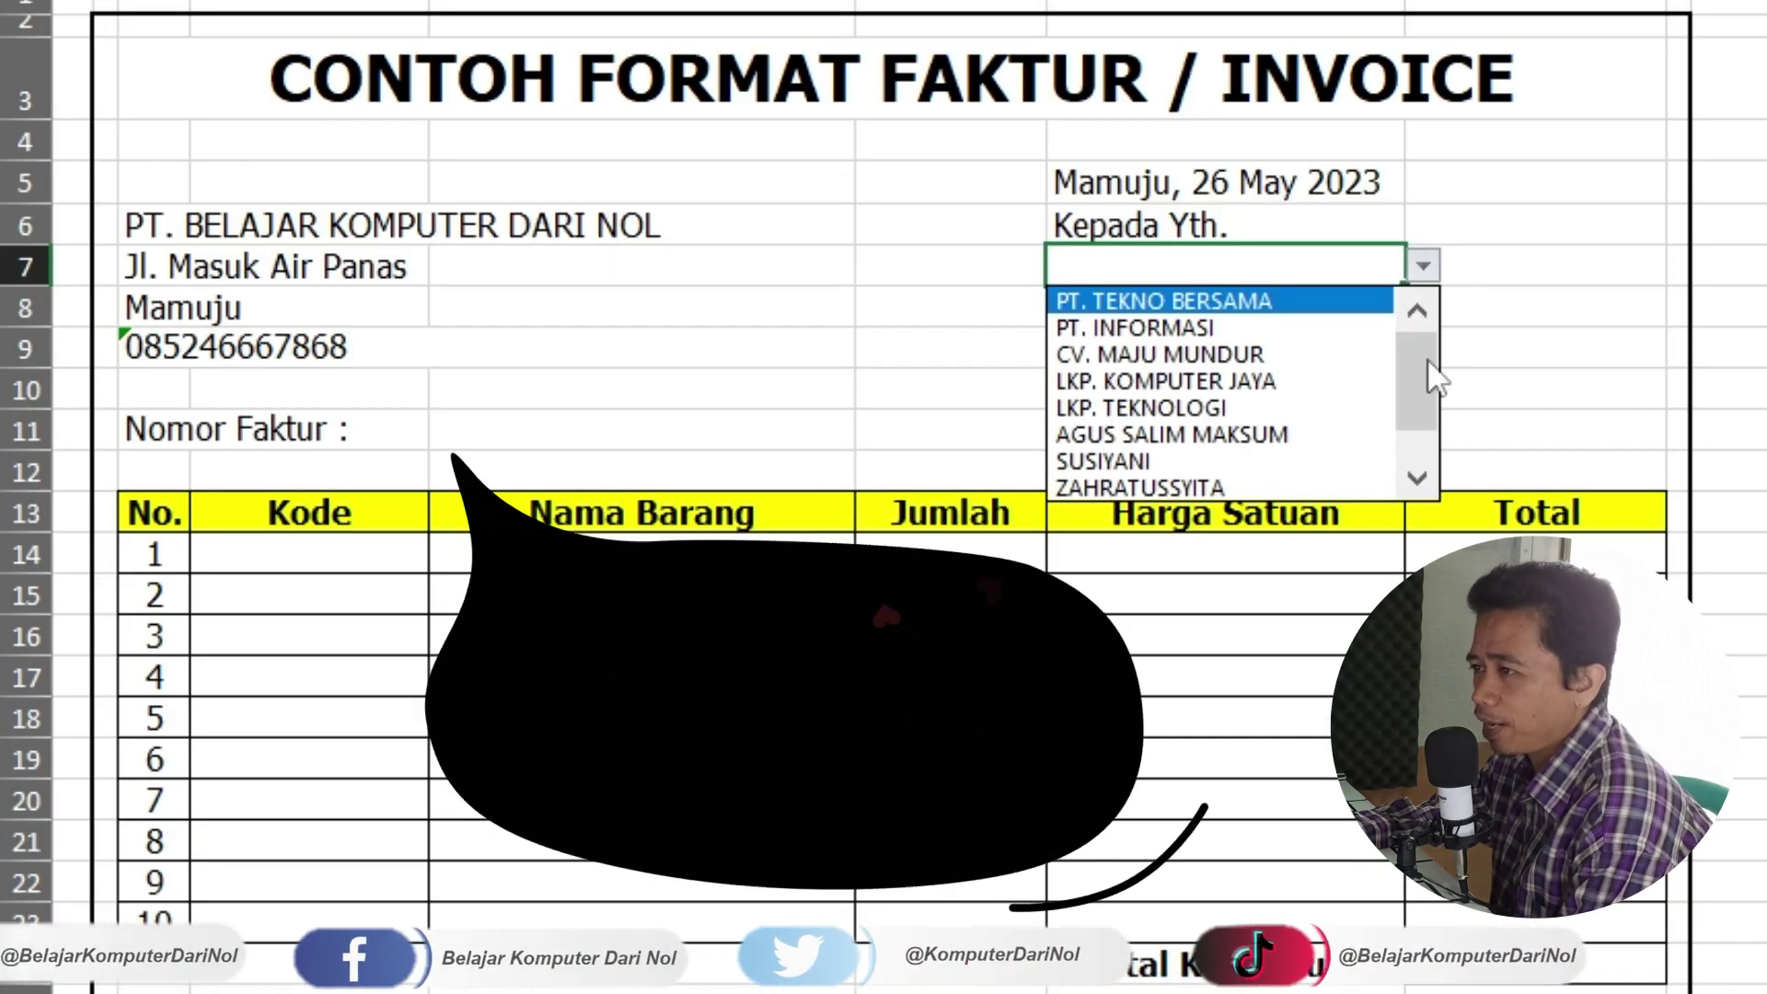
pyautogui.scroll(-1, 1429, 451)
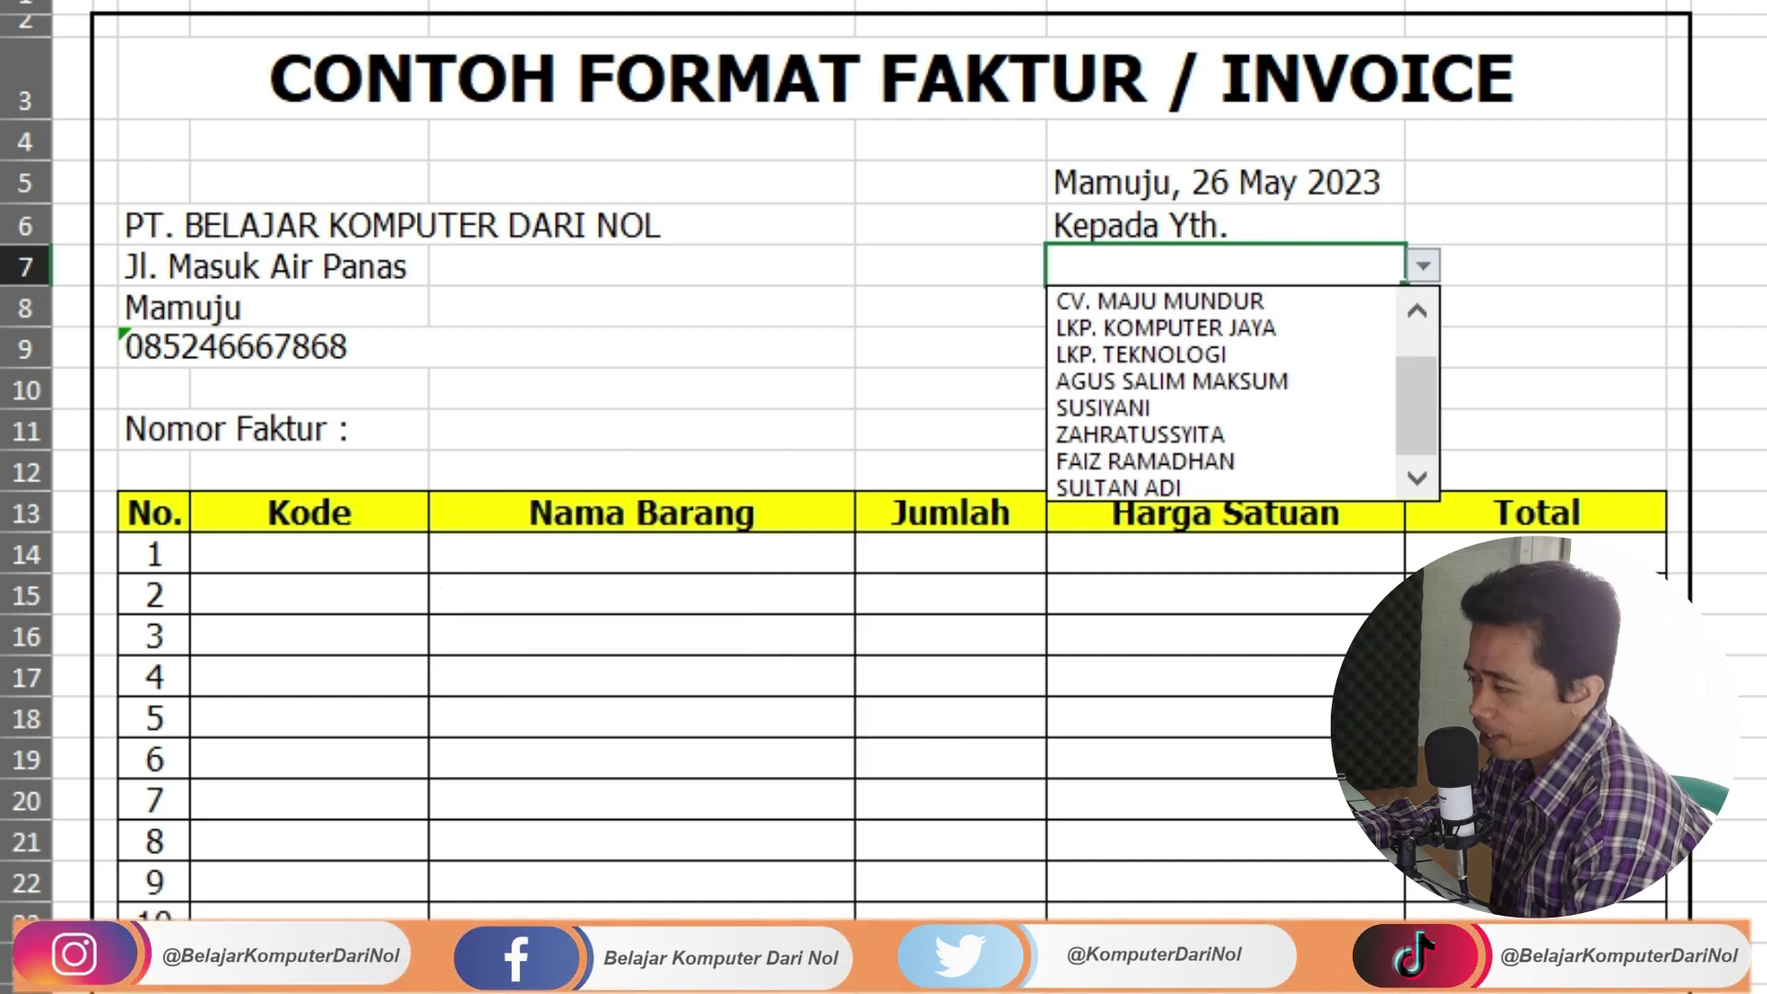
pyautogui.moveTo(1418, 439); pyautogui.dragTo(1412, 336)
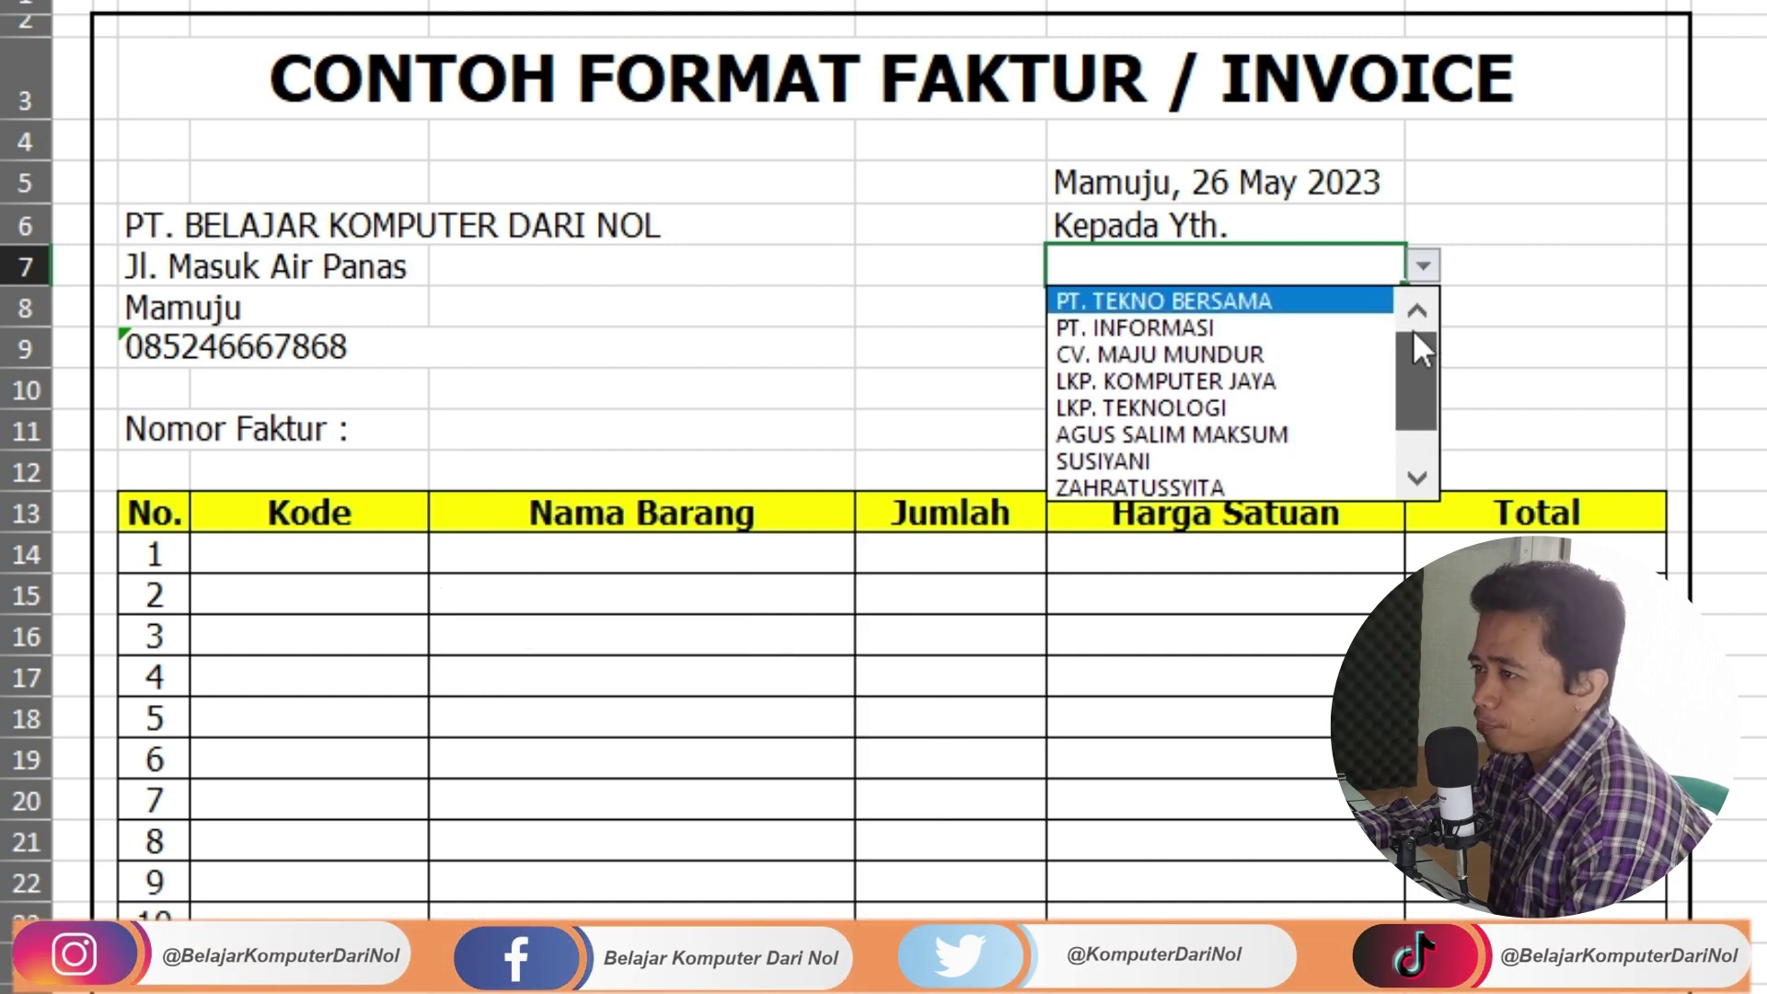
pyautogui.click(1143, 377)
pyautogui.click(1432, 269)
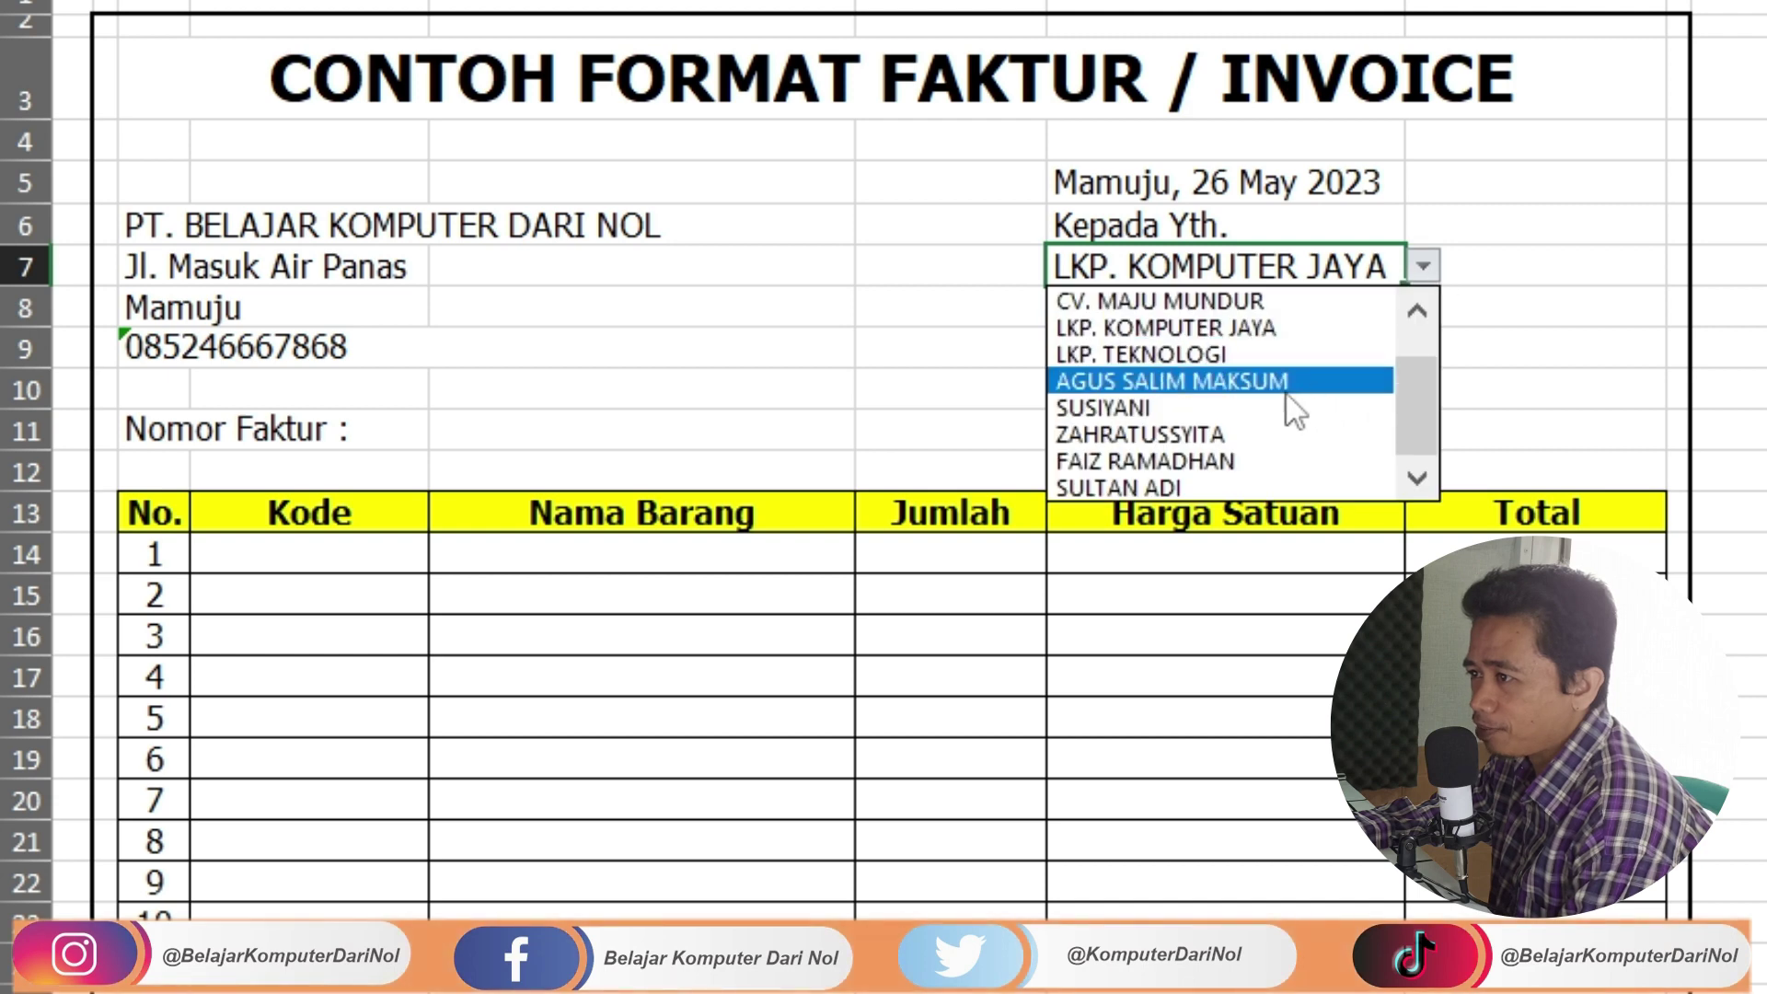
pyautogui.click(1233, 406)
pyautogui.click(1432, 271)
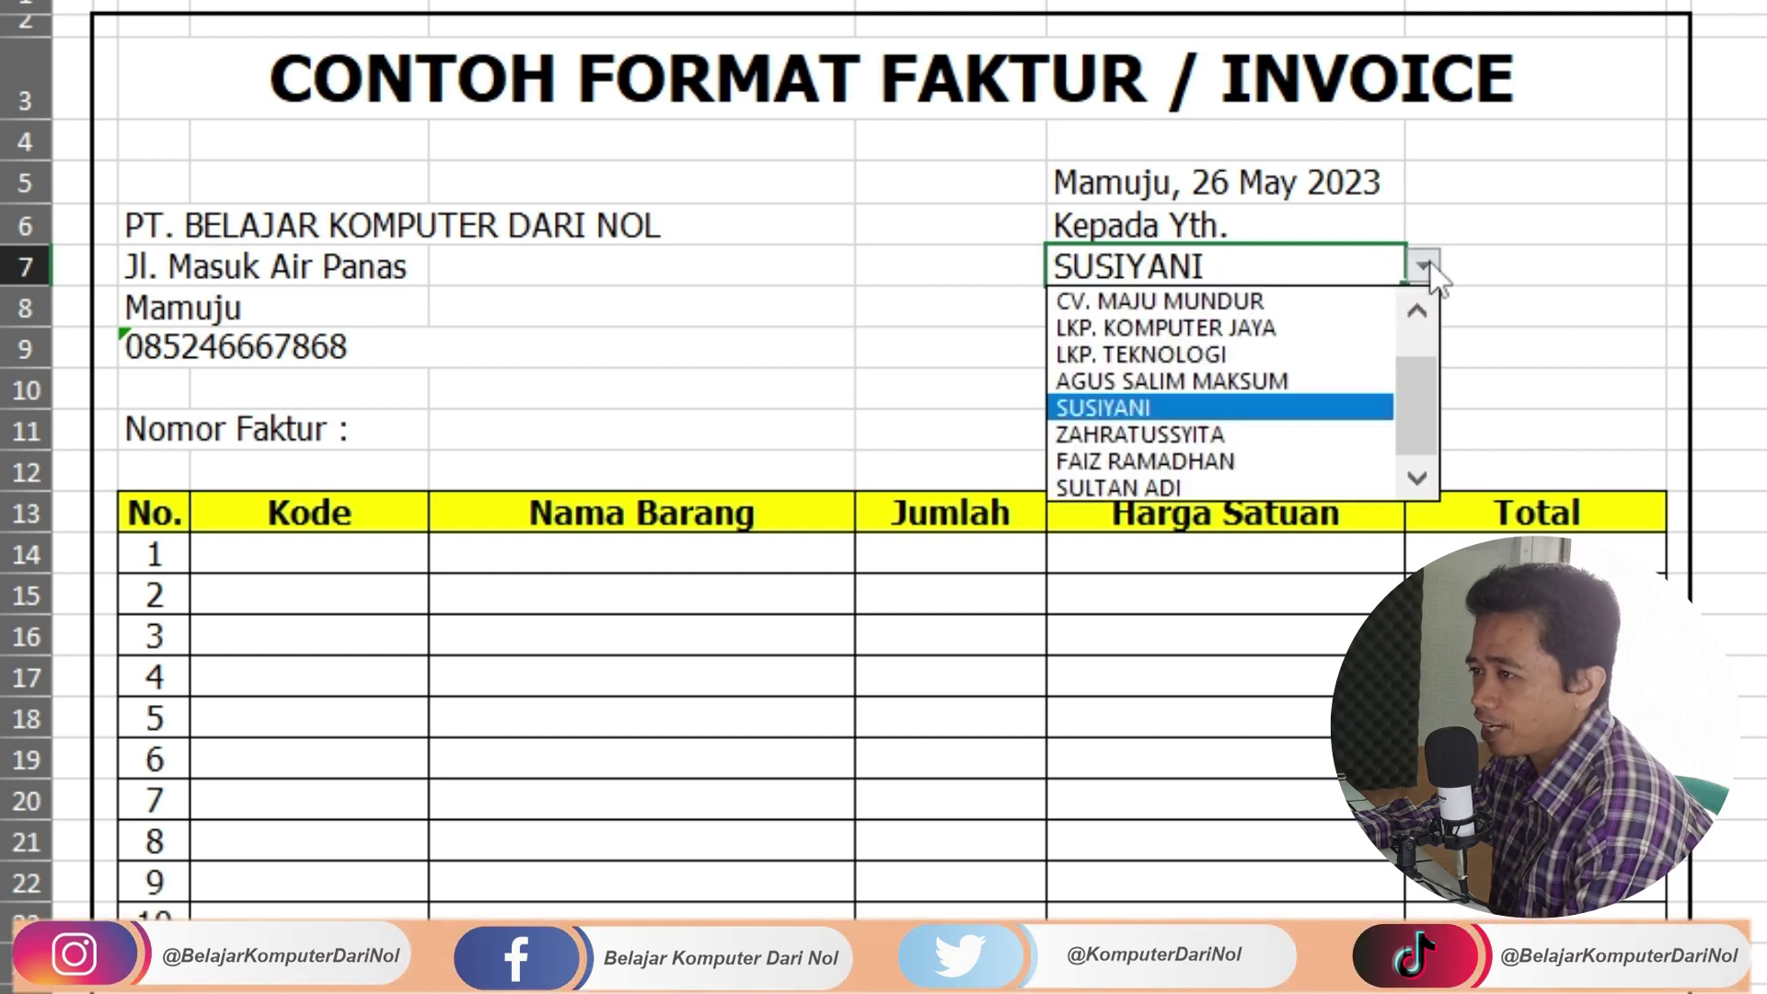
pyautogui.click(1159, 381)
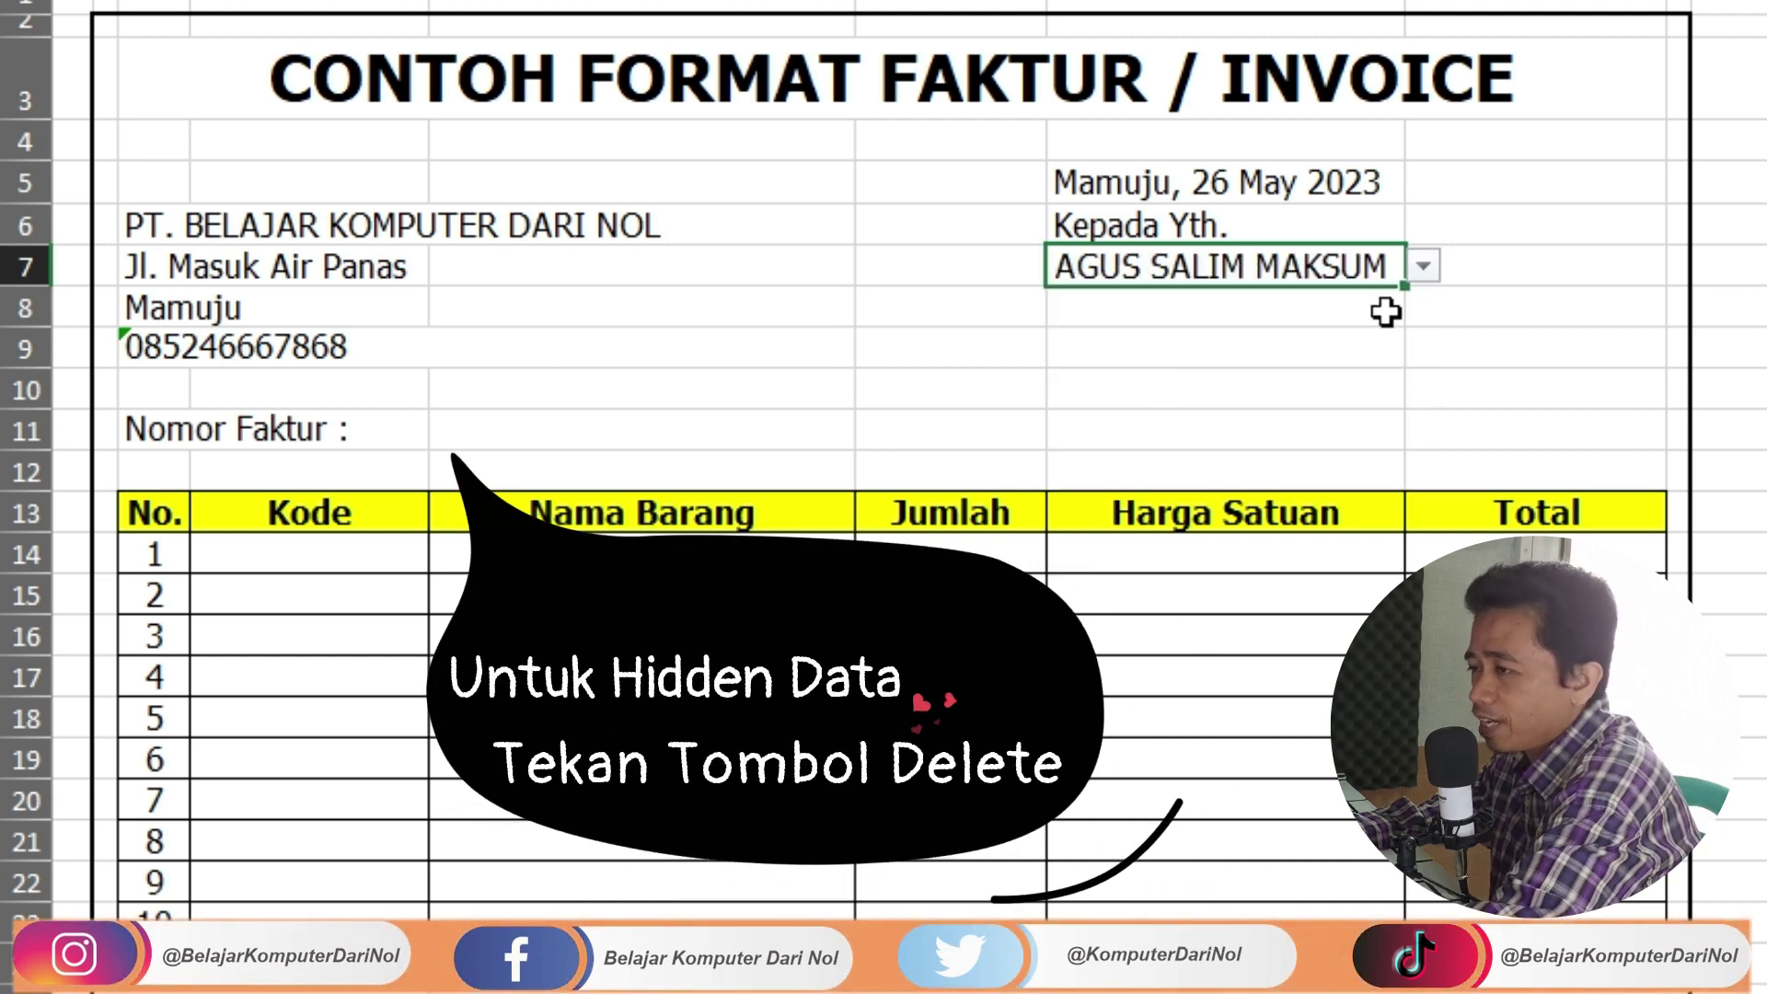
pyautogui.press('Delete')
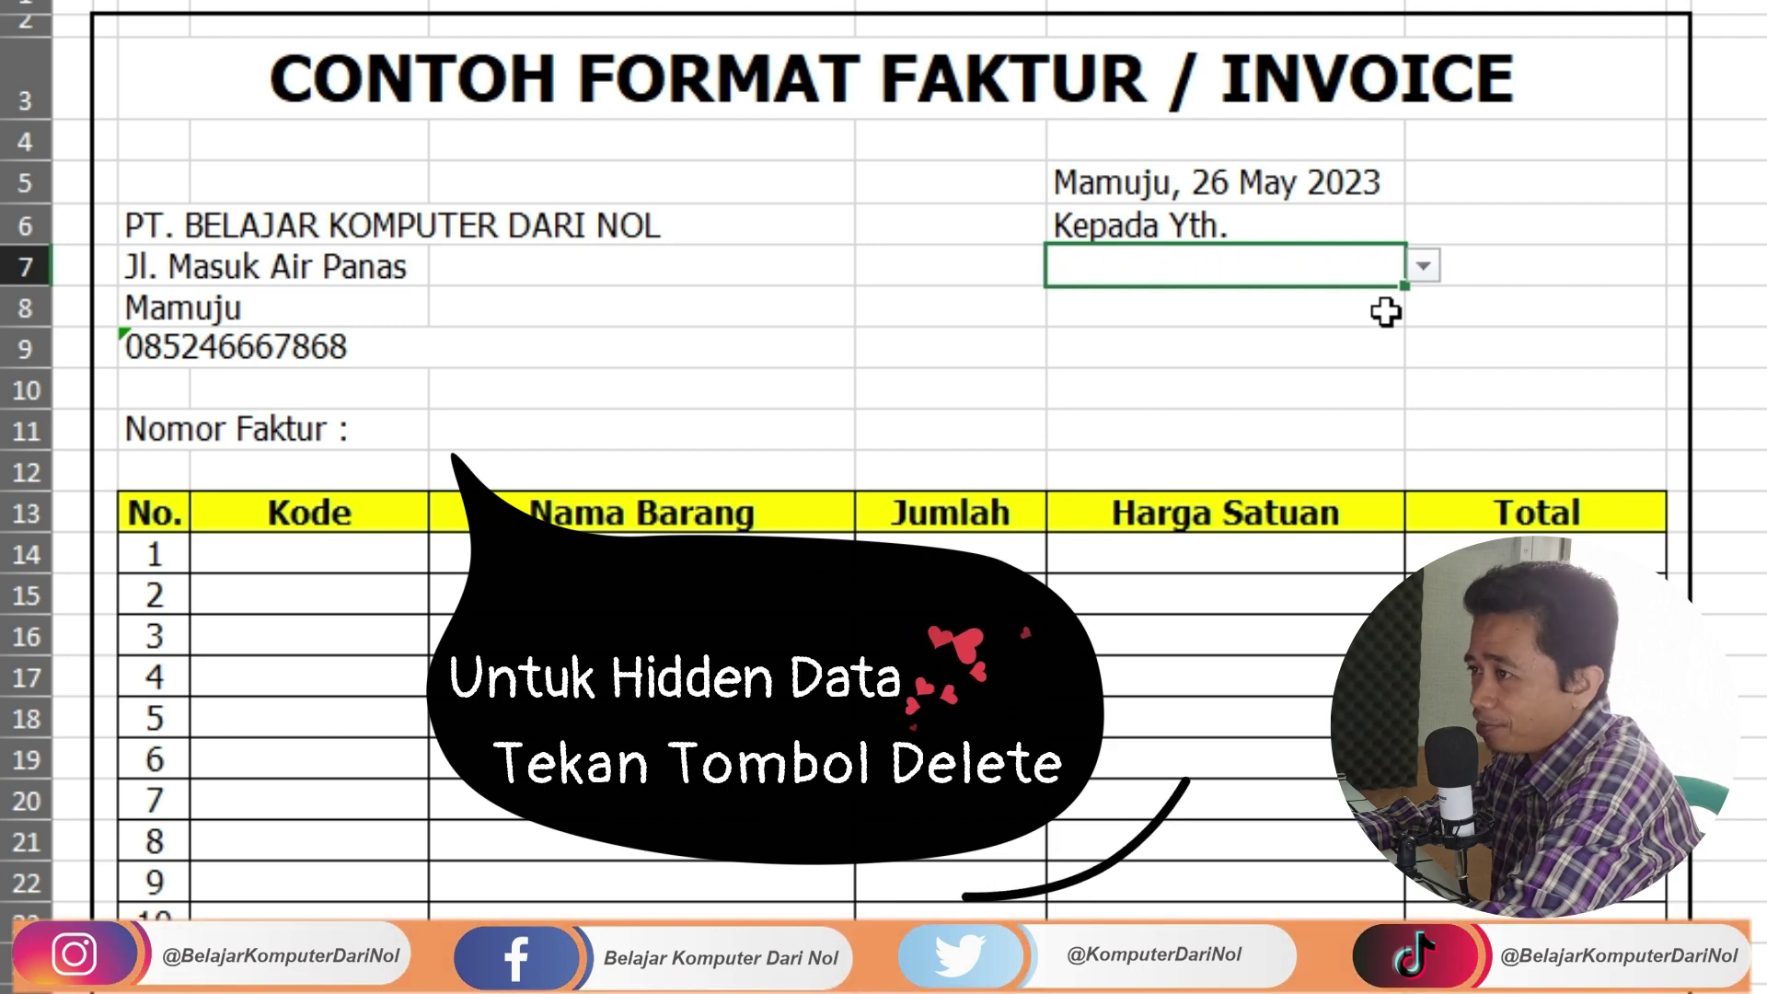
pyautogui.click(1199, 311)
pyautogui.write('=')
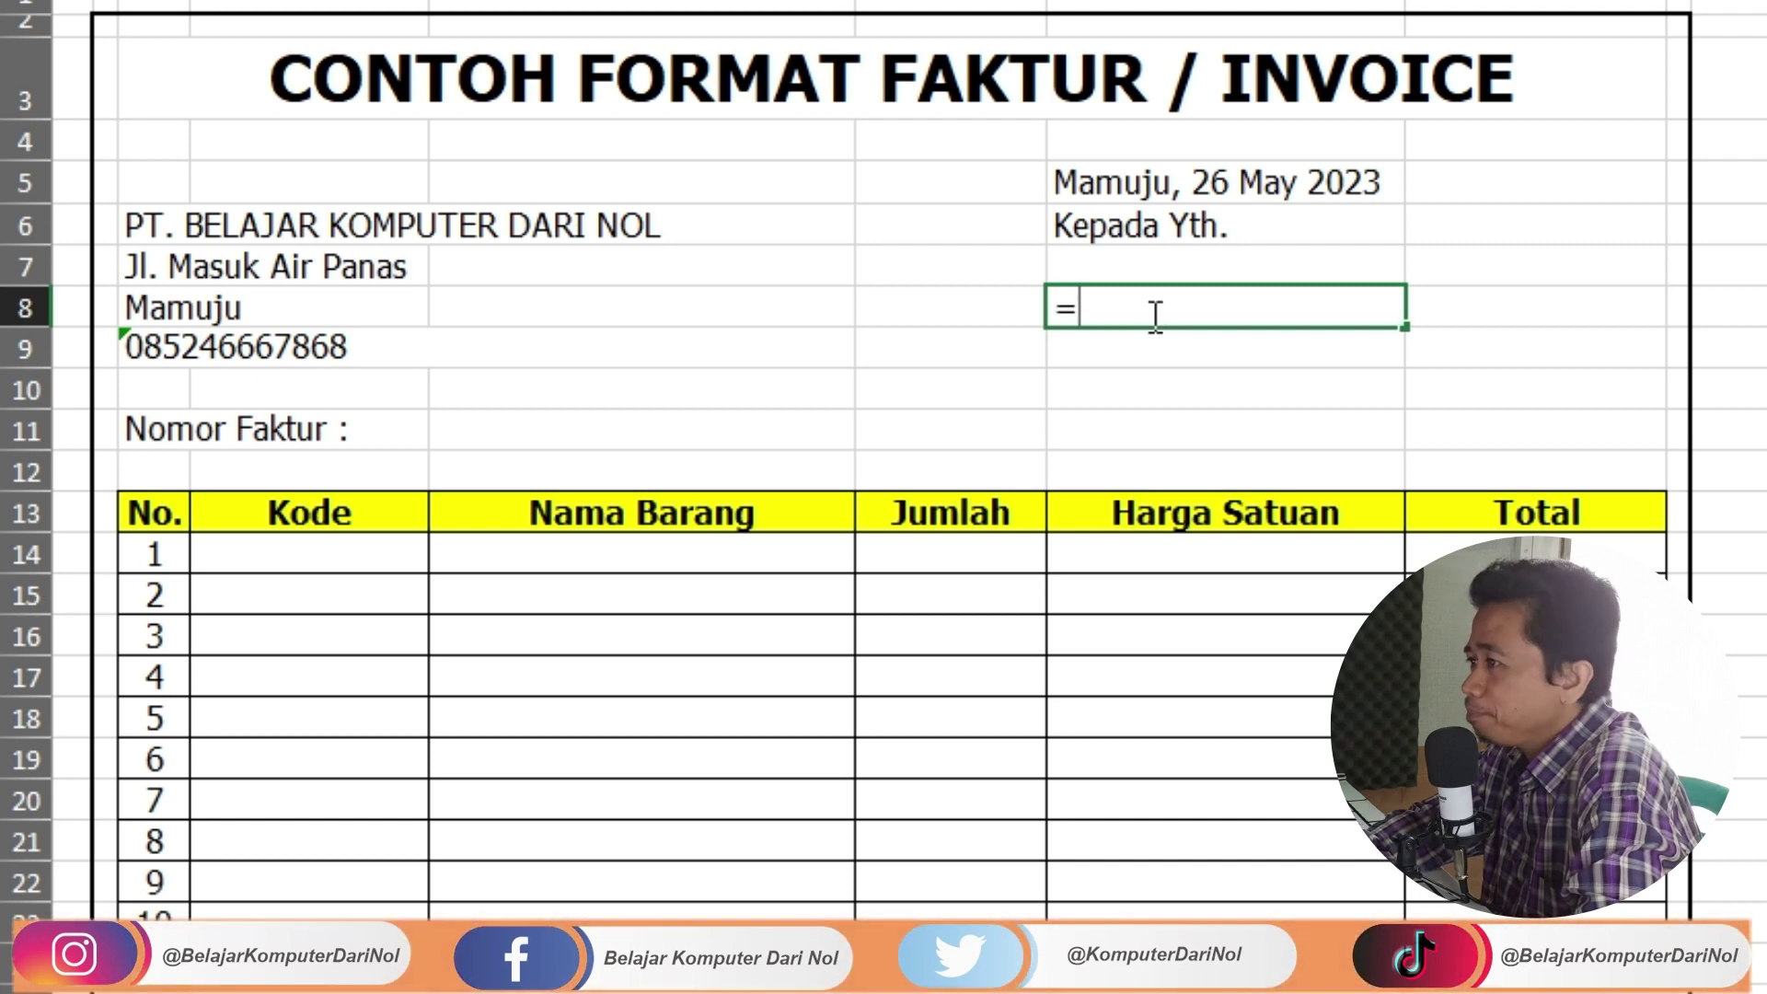
# Step: Enter =VLOOKUP(G7,$L$6:$N$15,2,FALSE) in G8 to fetch the customer's address
pyautogui.write('VL')
pyautogui.press('Tab')
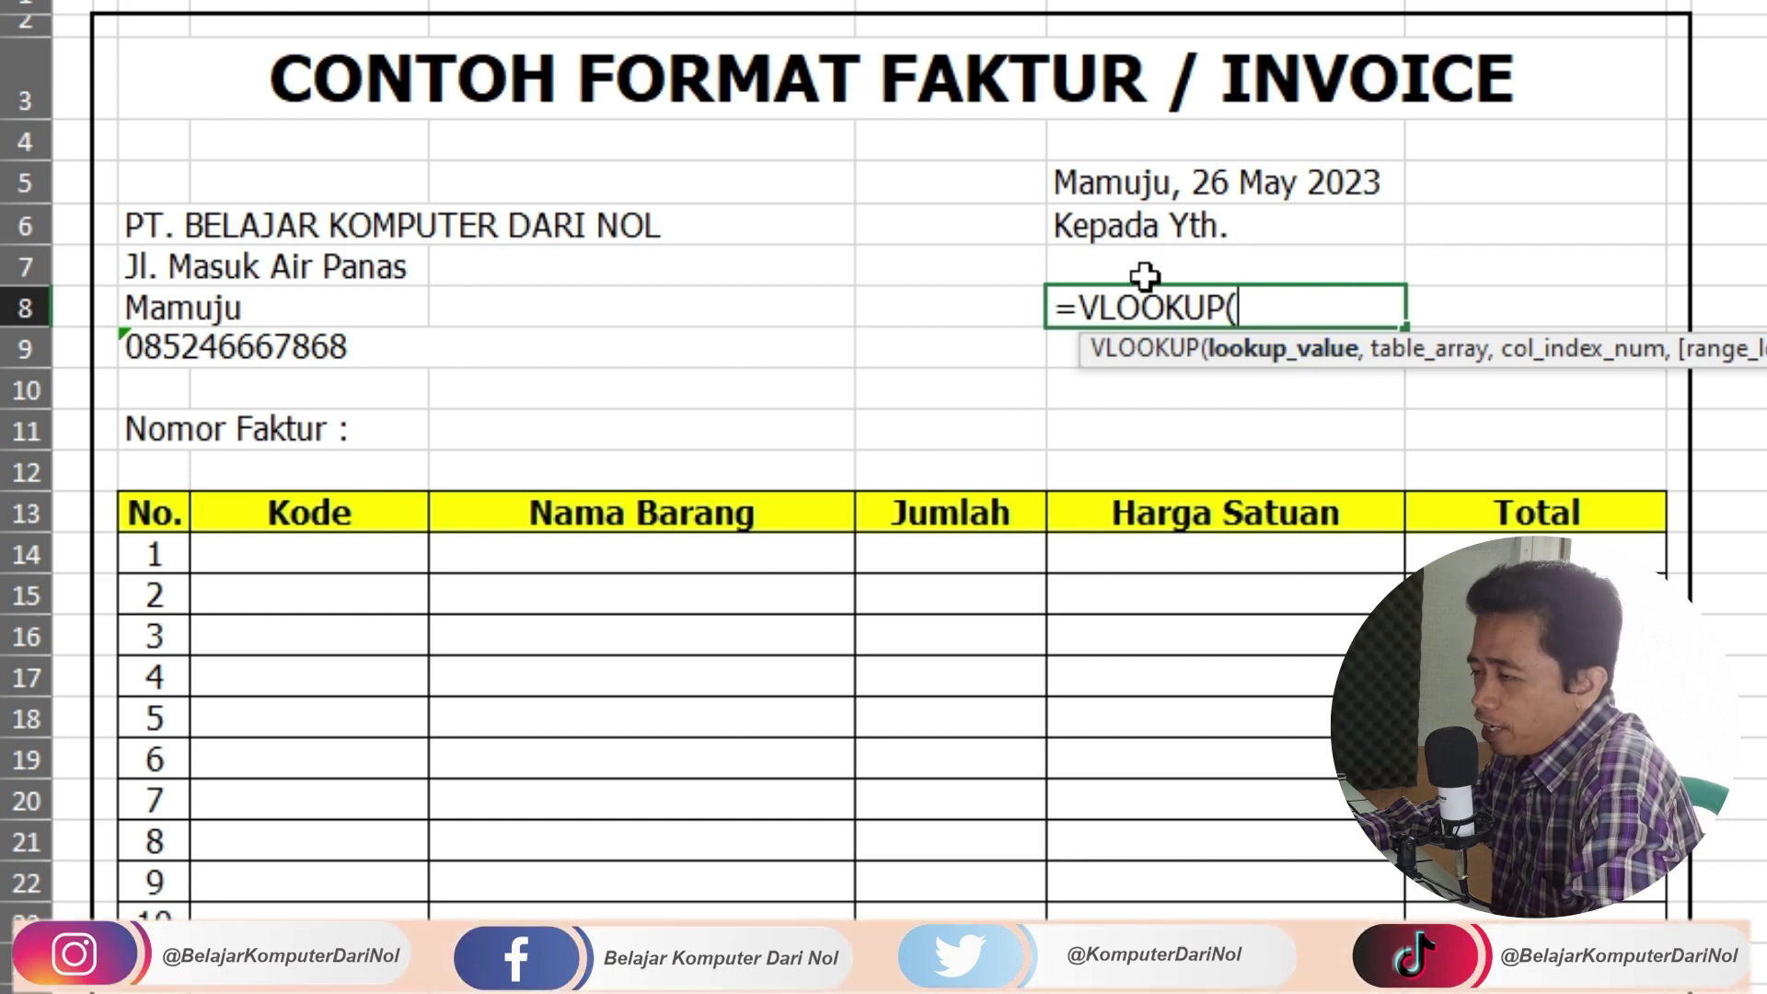
pyautogui.click(1147, 265)
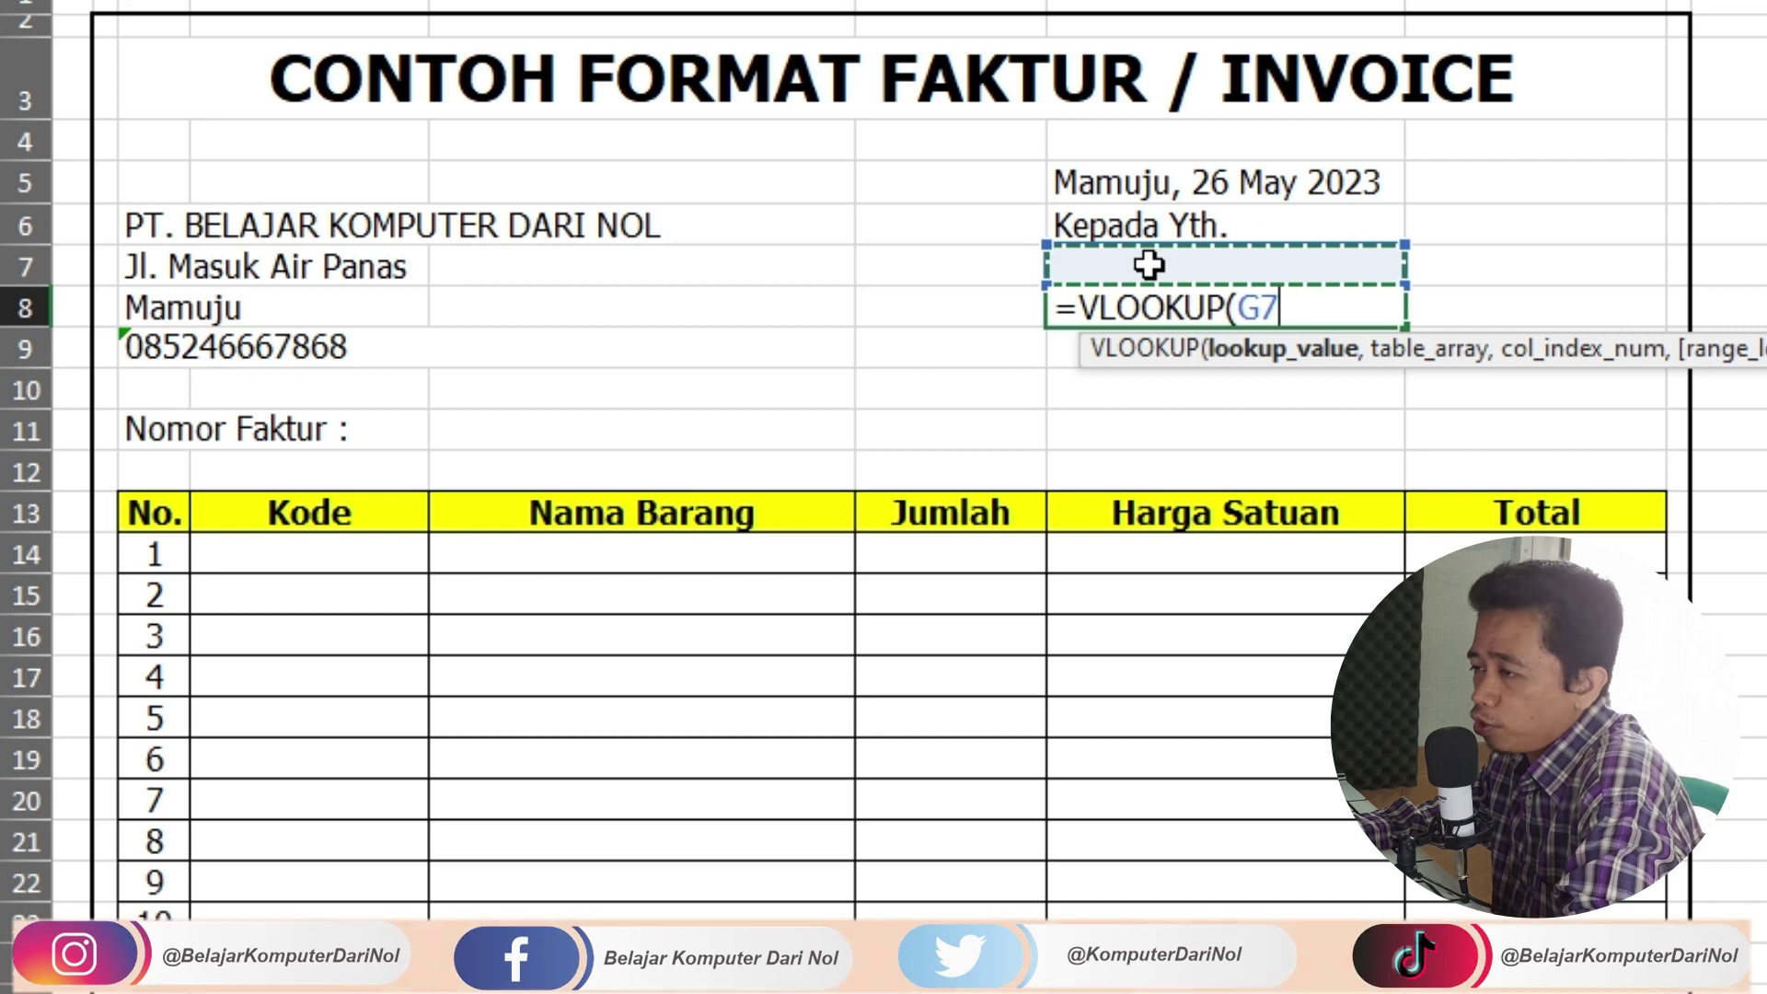
pyautogui.write(',')
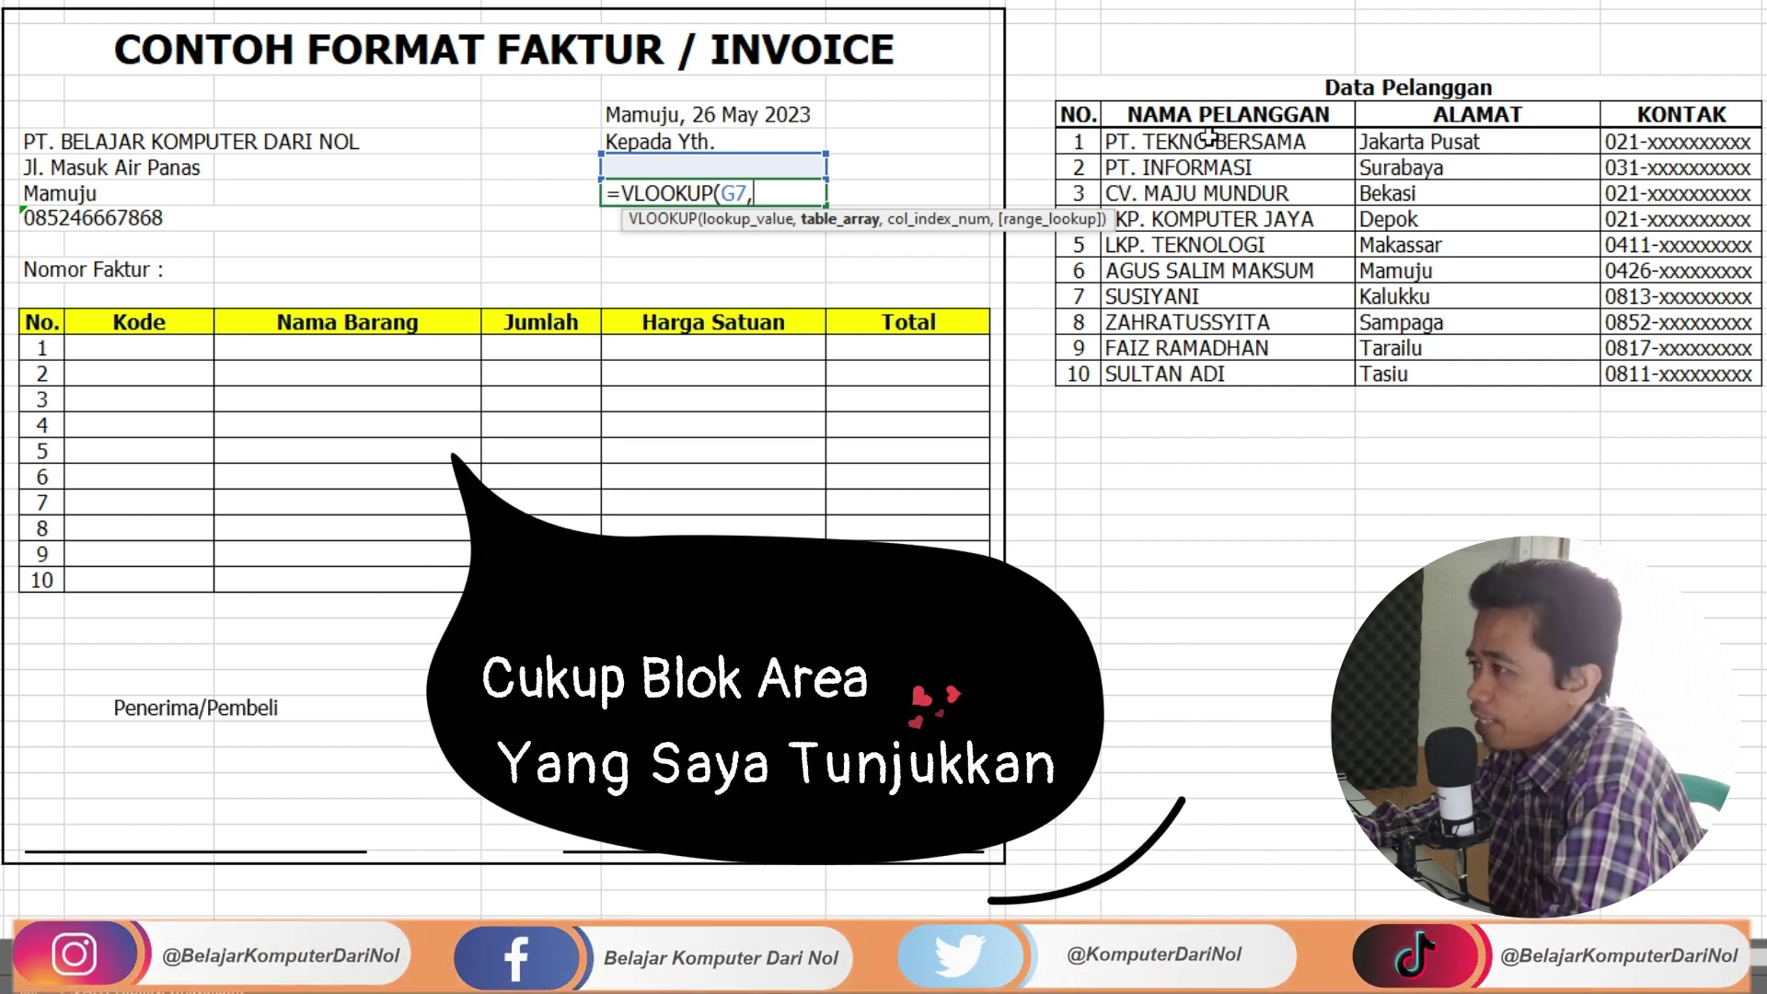
pyautogui.moveTo(1208, 138); pyautogui.dragTo(1684, 377)
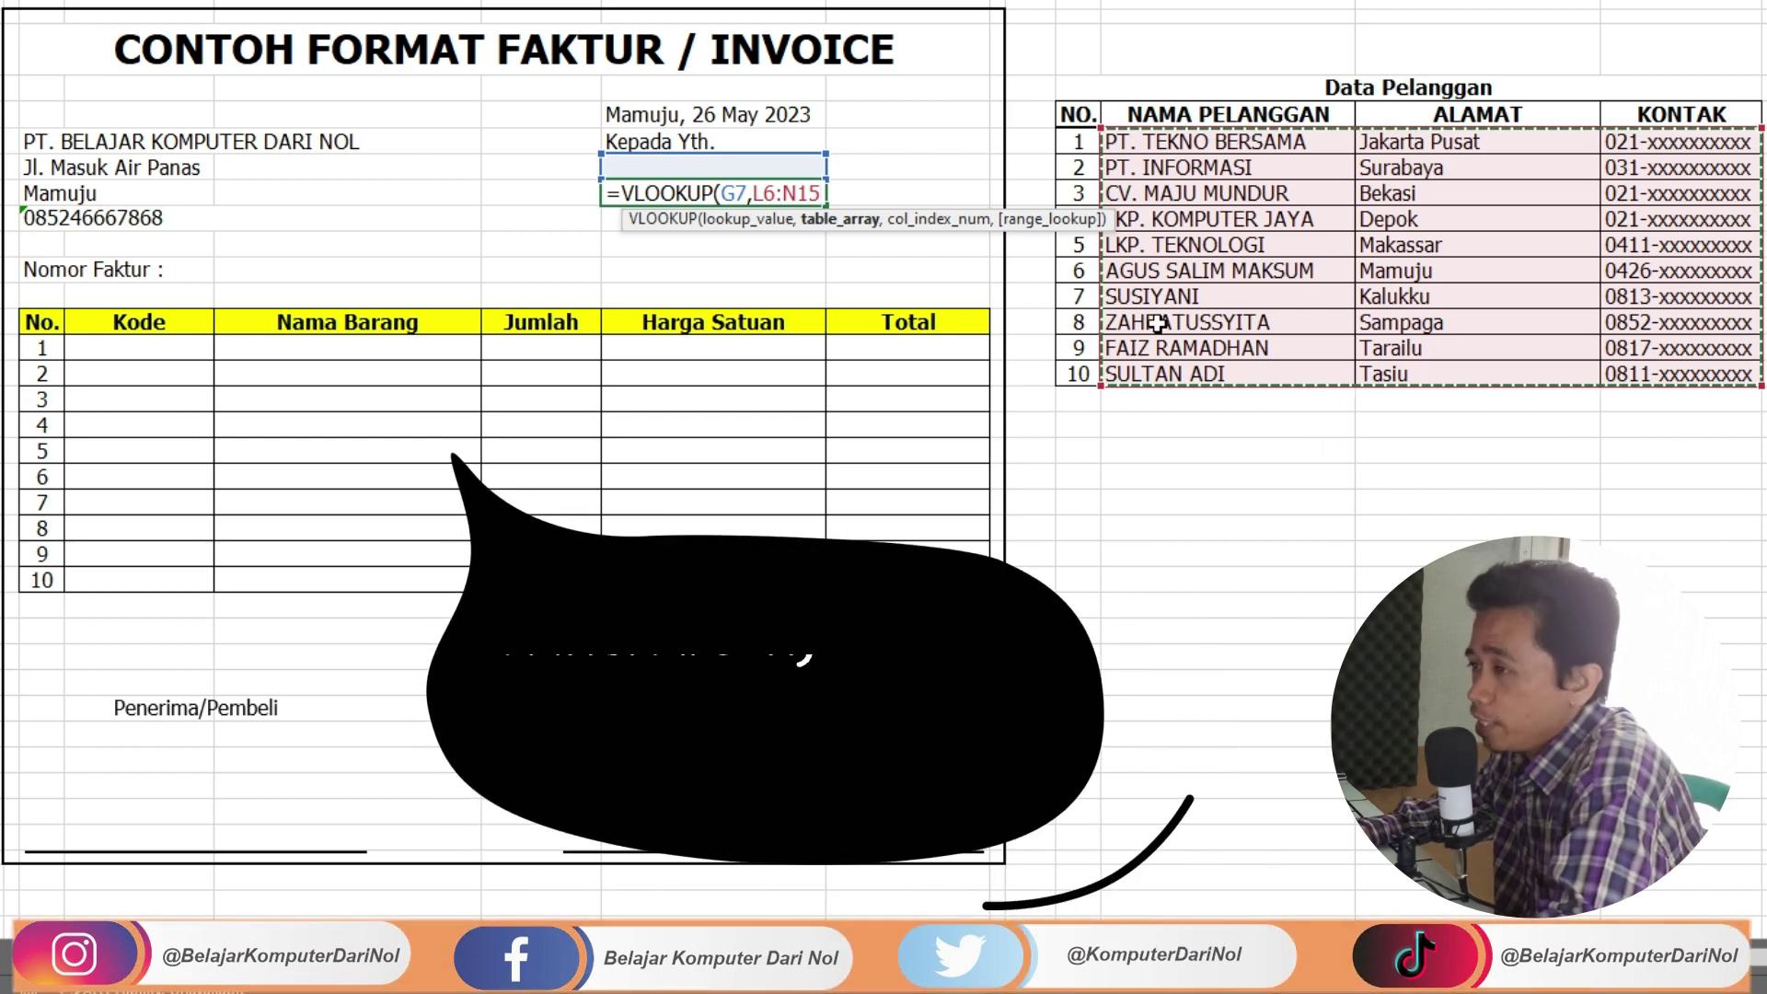
pyautogui.press('F4')
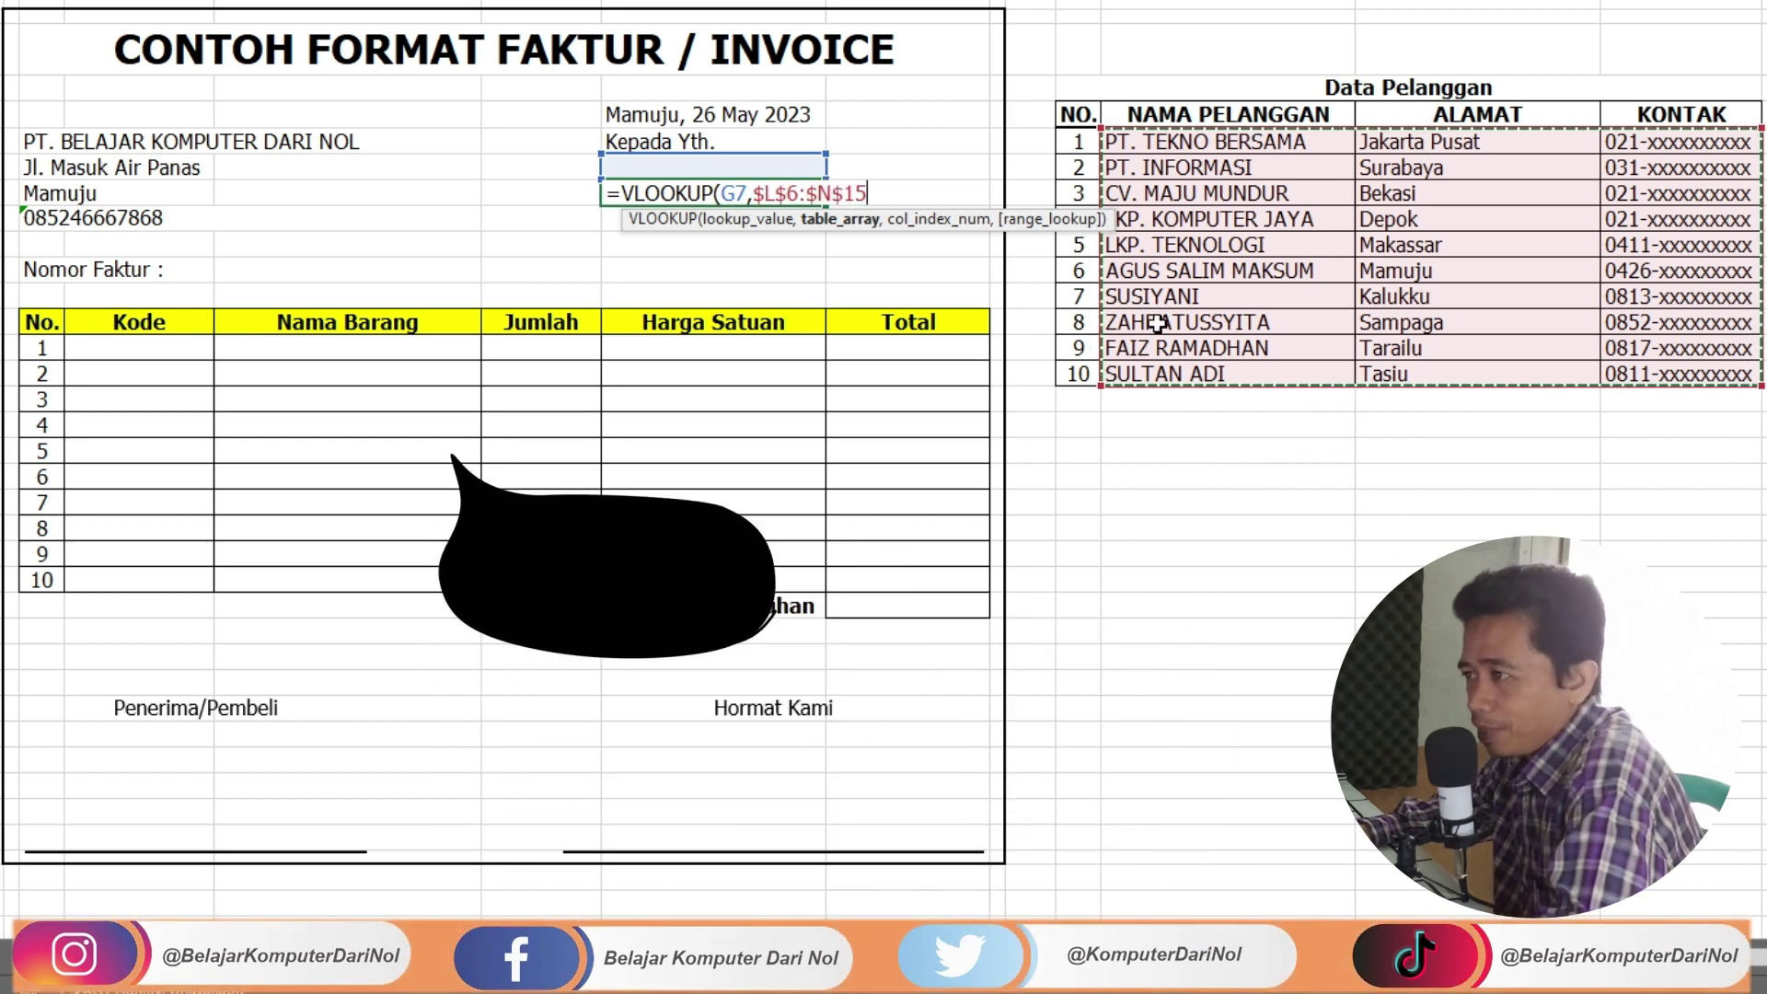
pyautogui.write(',2')
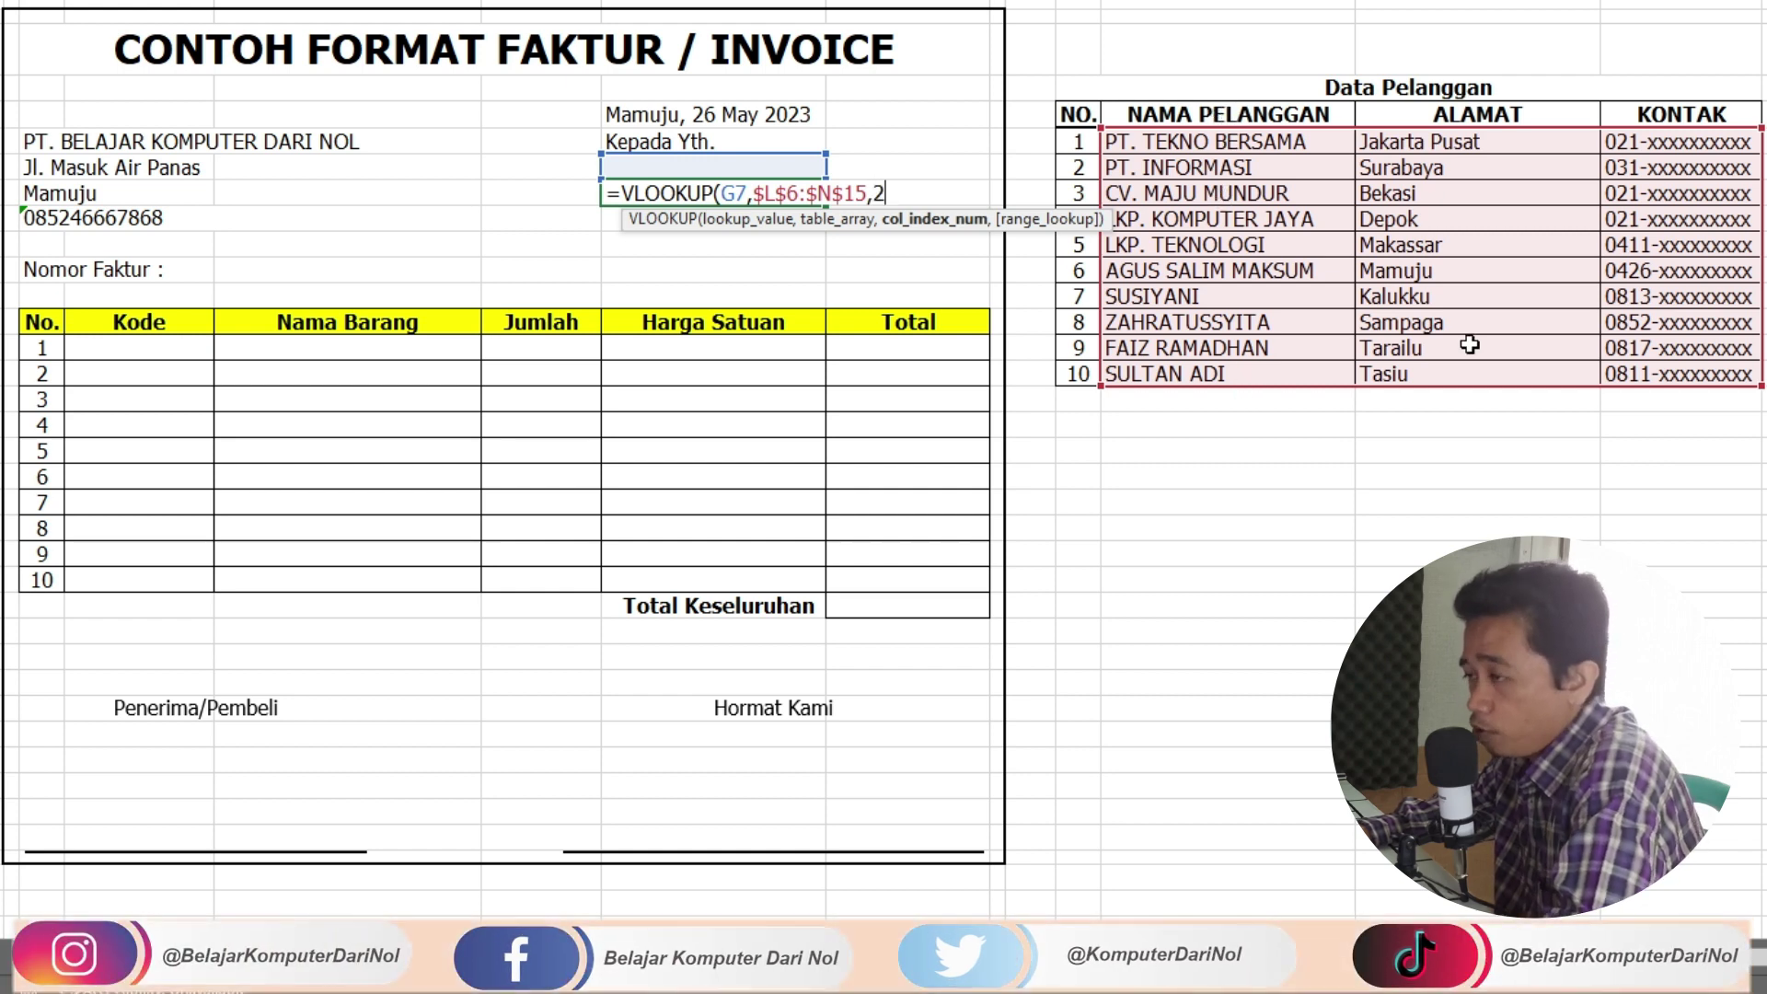
pyautogui.write(',')
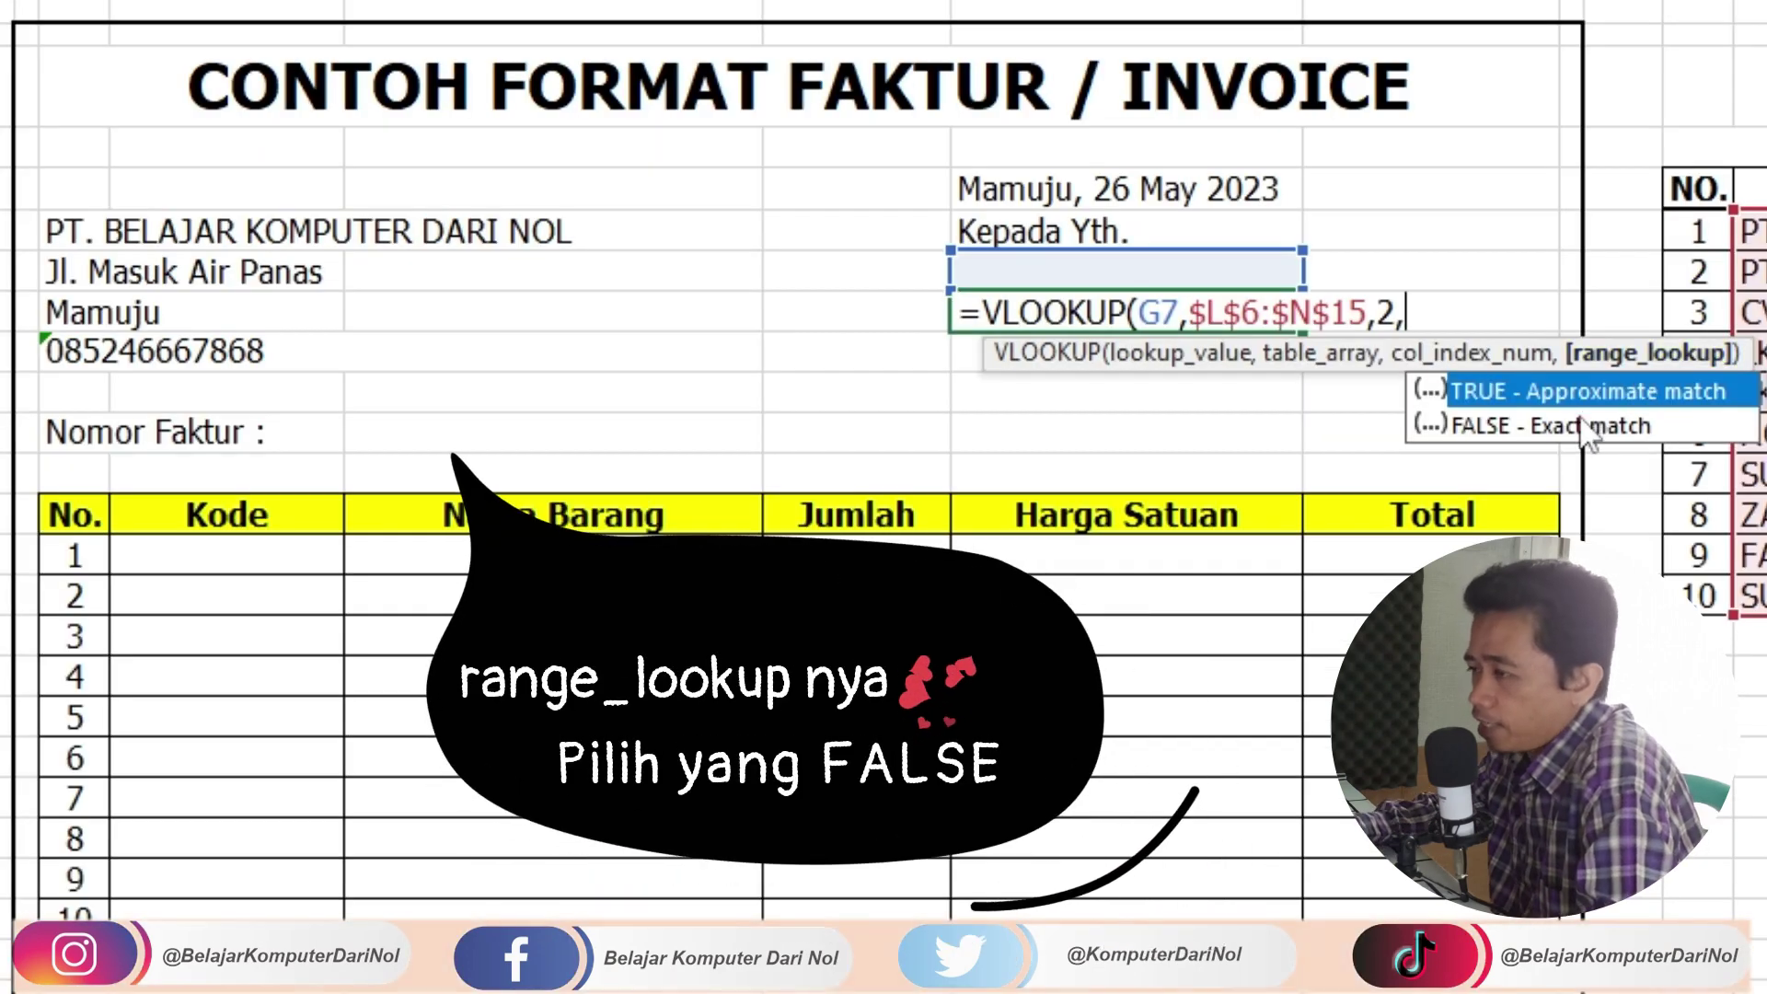
pyautogui.doubleClick(1587, 427)
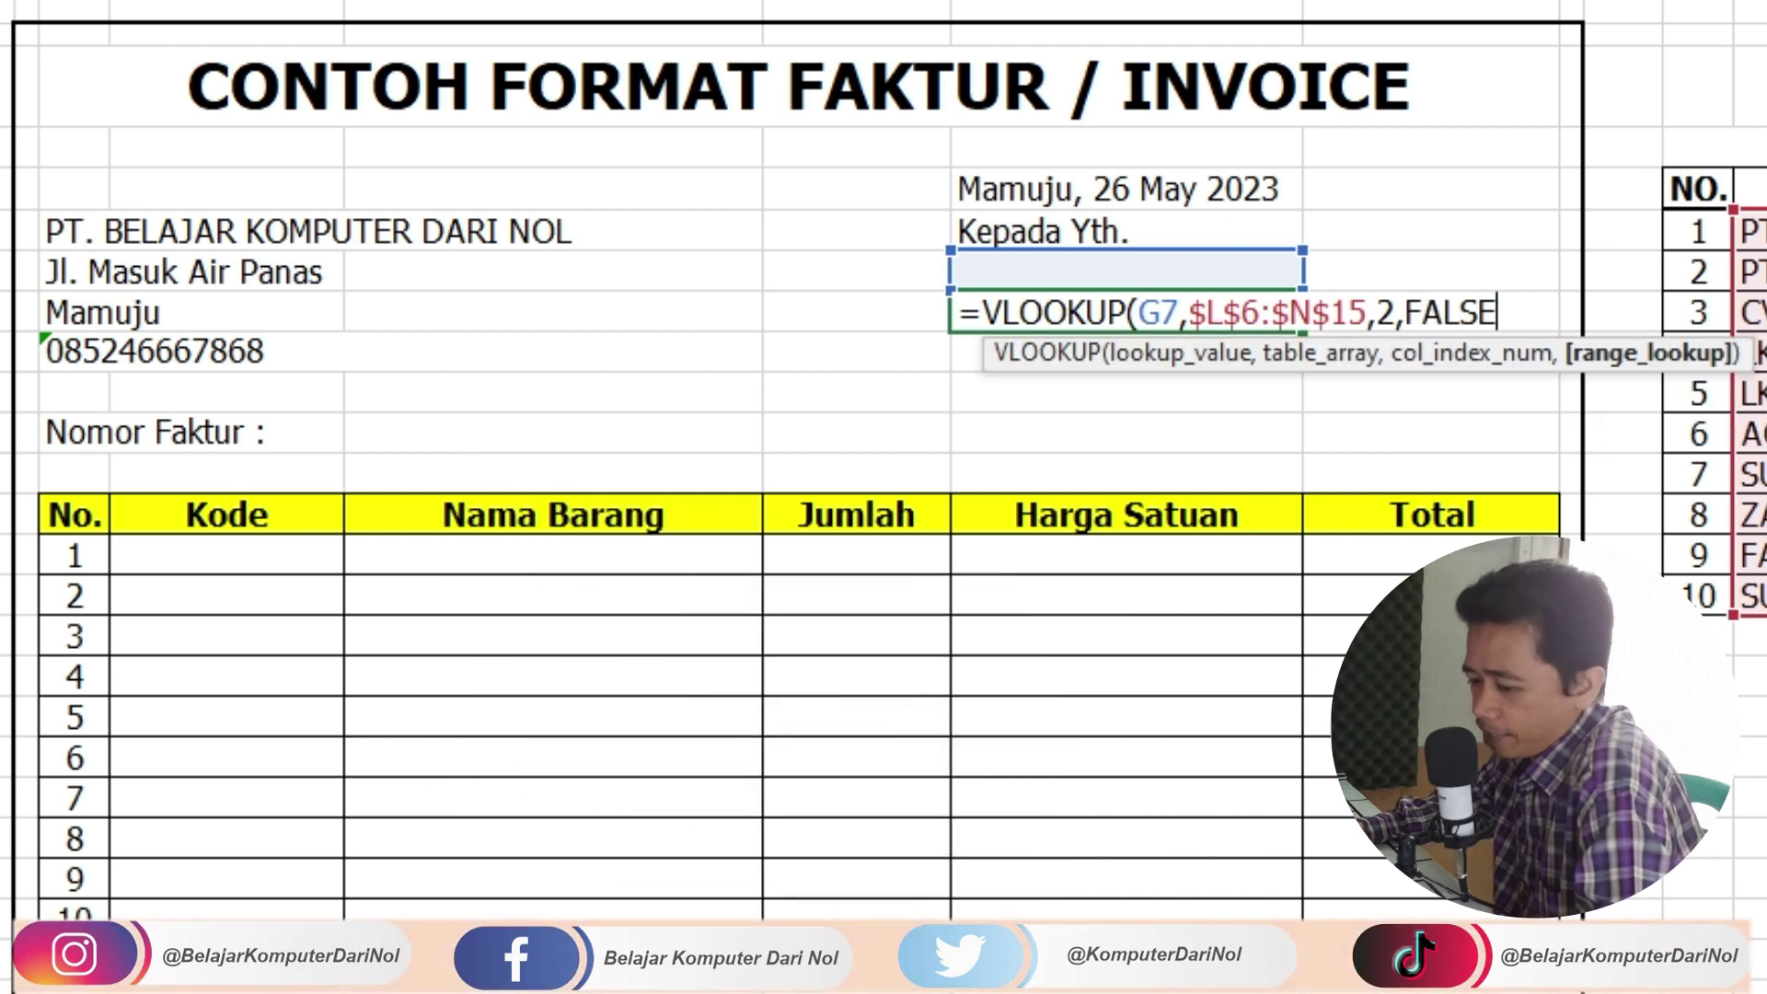
pyautogui.write(')')
pyautogui.press('Return')
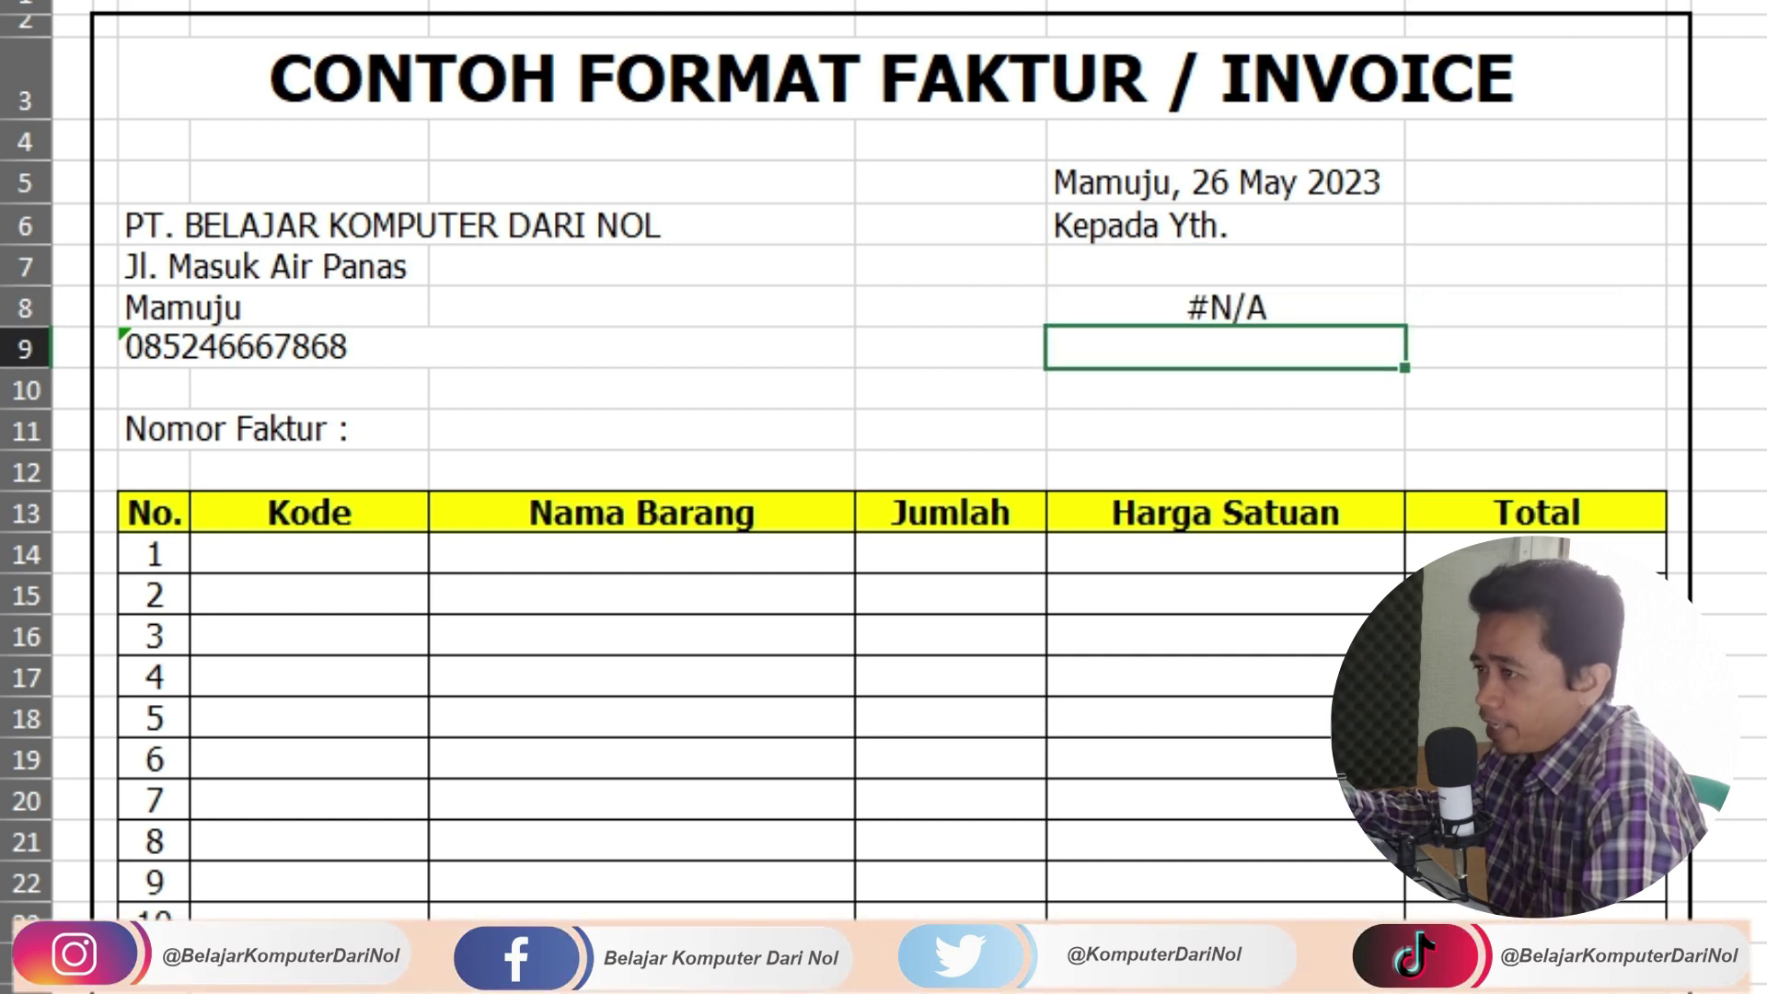
# Step: Inspect the #N/A address result while no recipient is chosen
pyautogui.click(1338, 293)
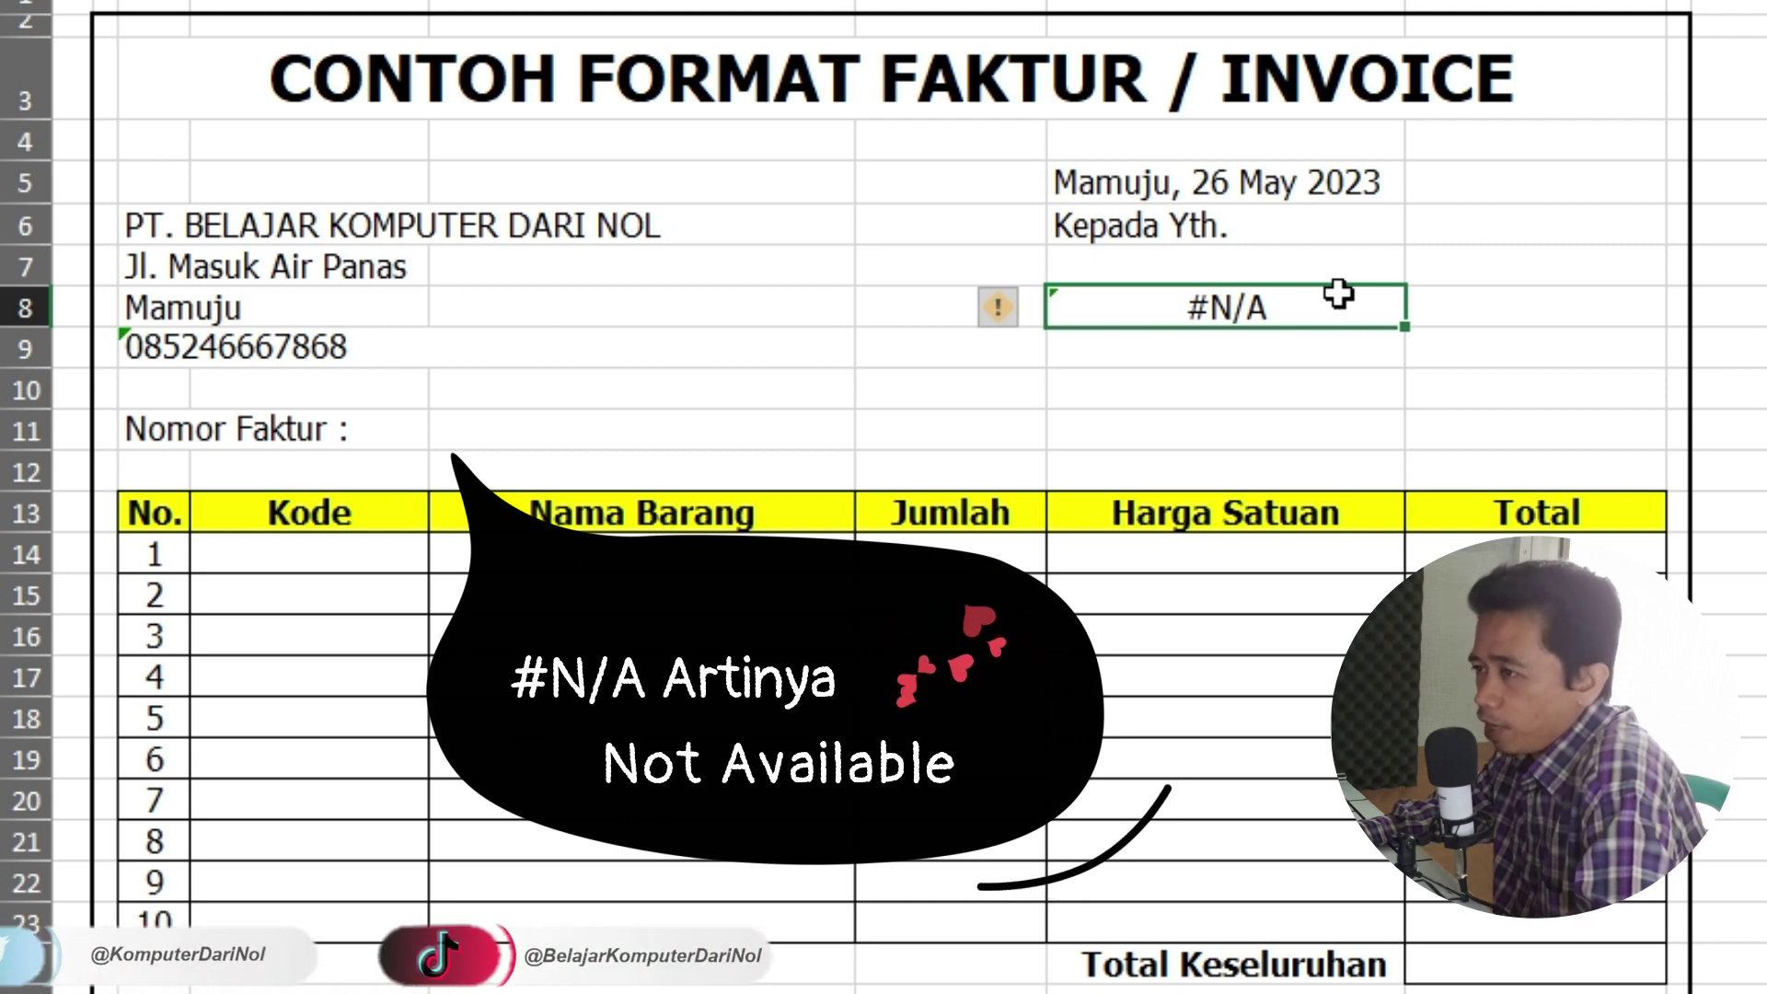
pyautogui.click(1113, 254)
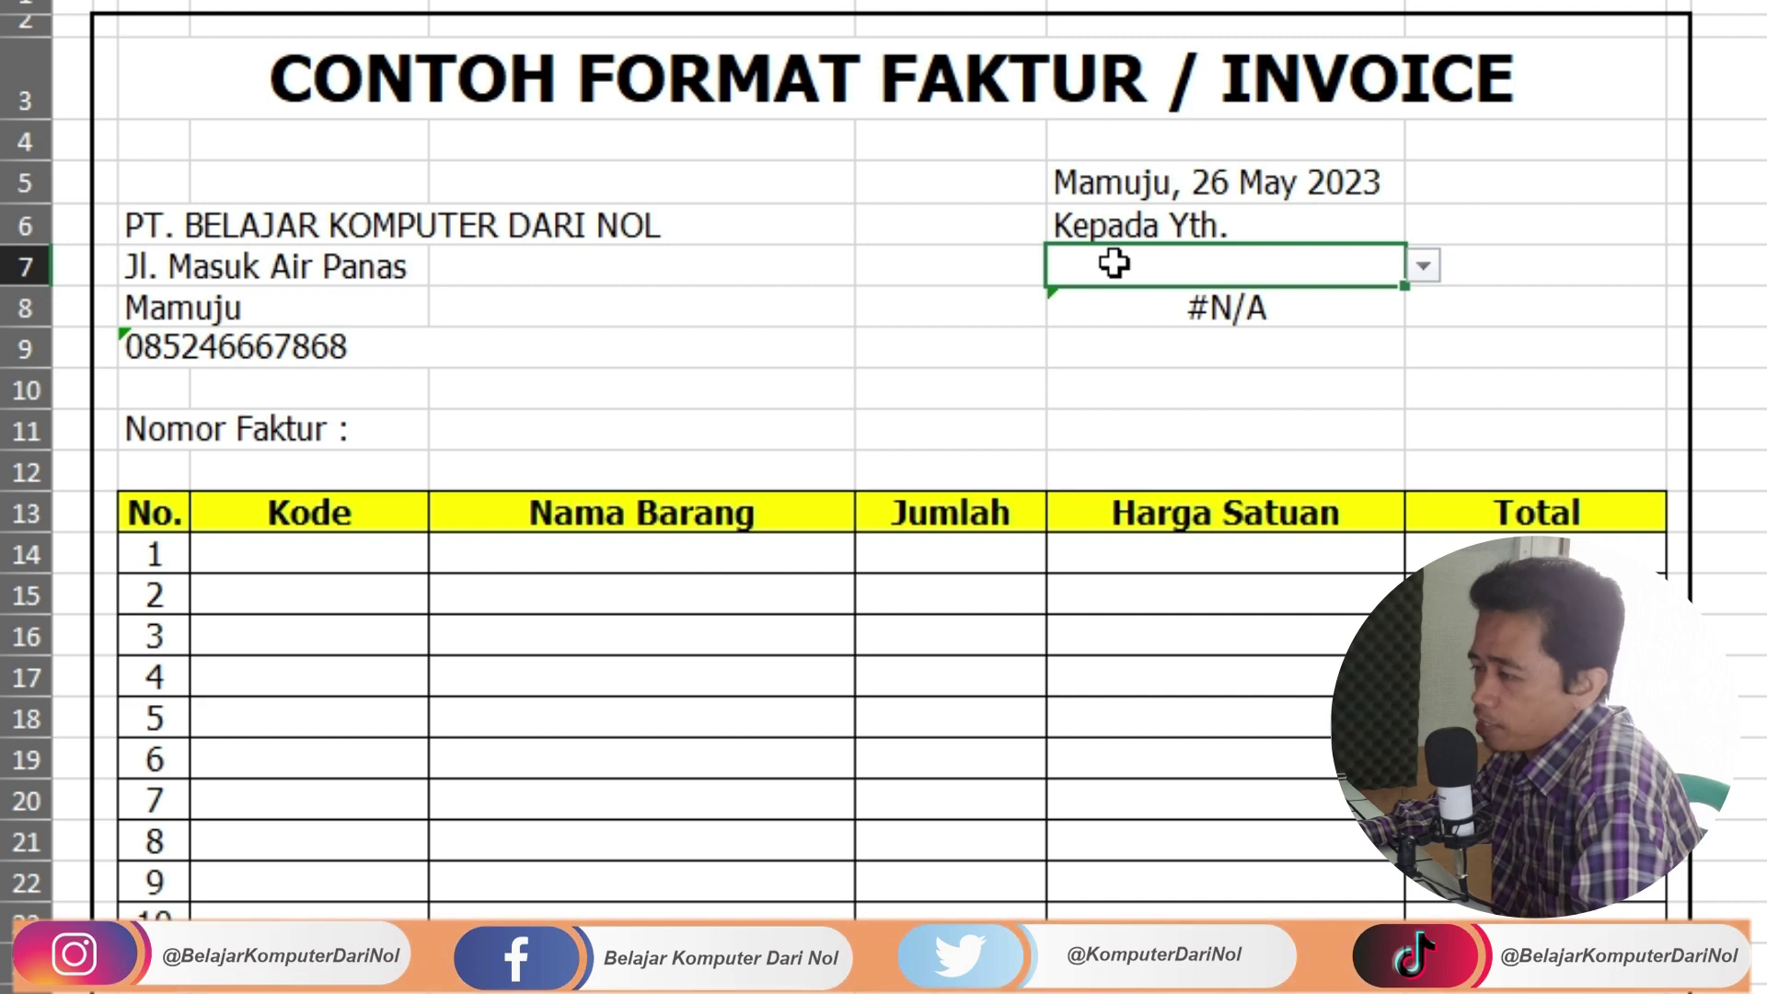
pyautogui.click(1303, 317)
pyautogui.click(1348, 276)
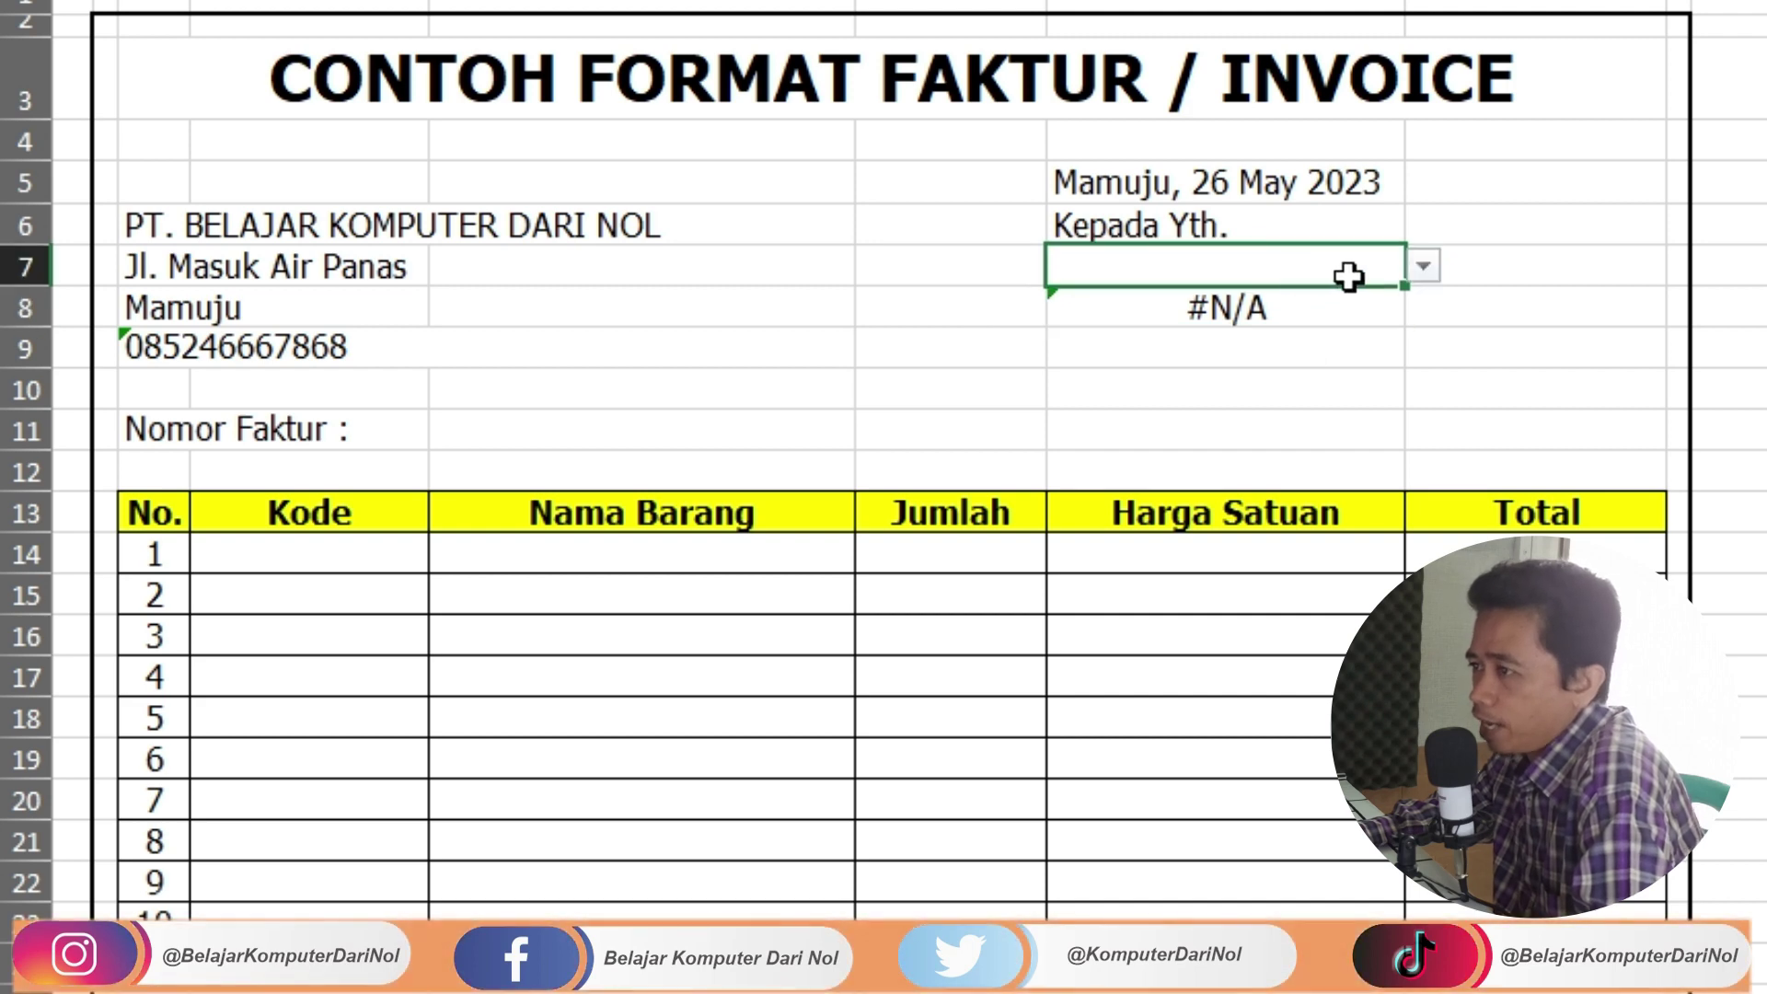
# Step: Choose PT. INFORMASI, confirm G8 shows Surabaya against Data Pelanggan, then clear G7
pyautogui.click(1424, 266)
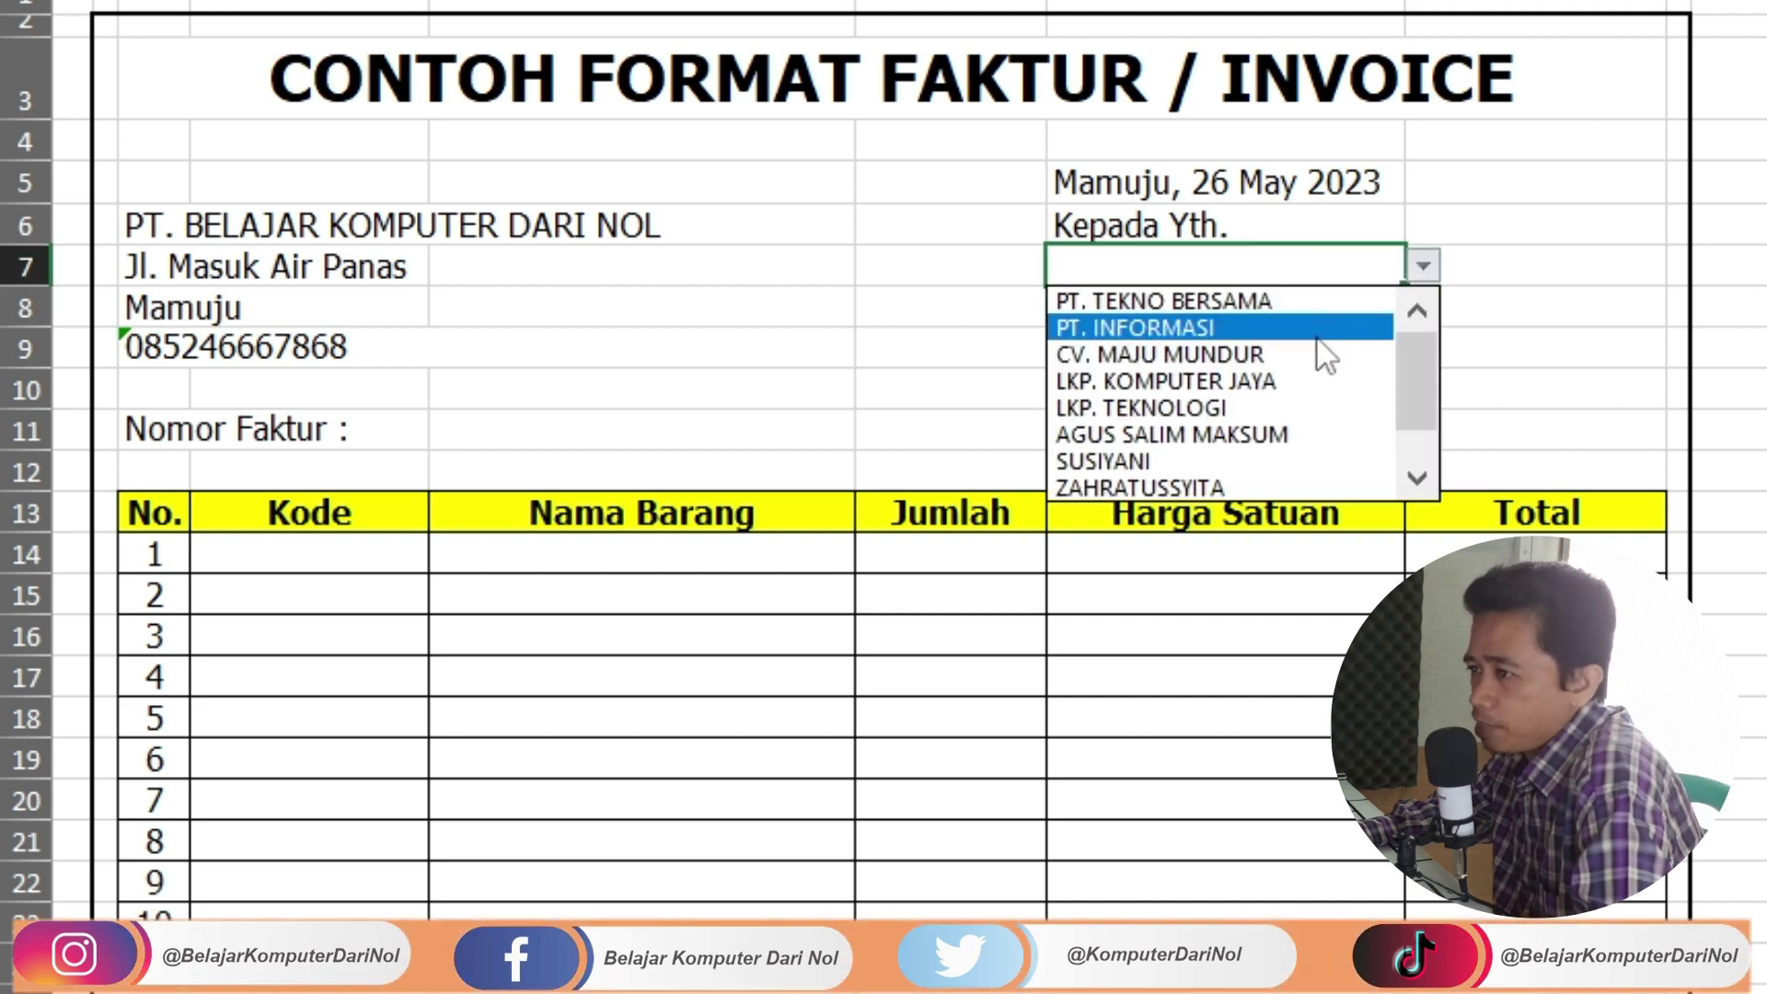
pyautogui.click(1154, 333)
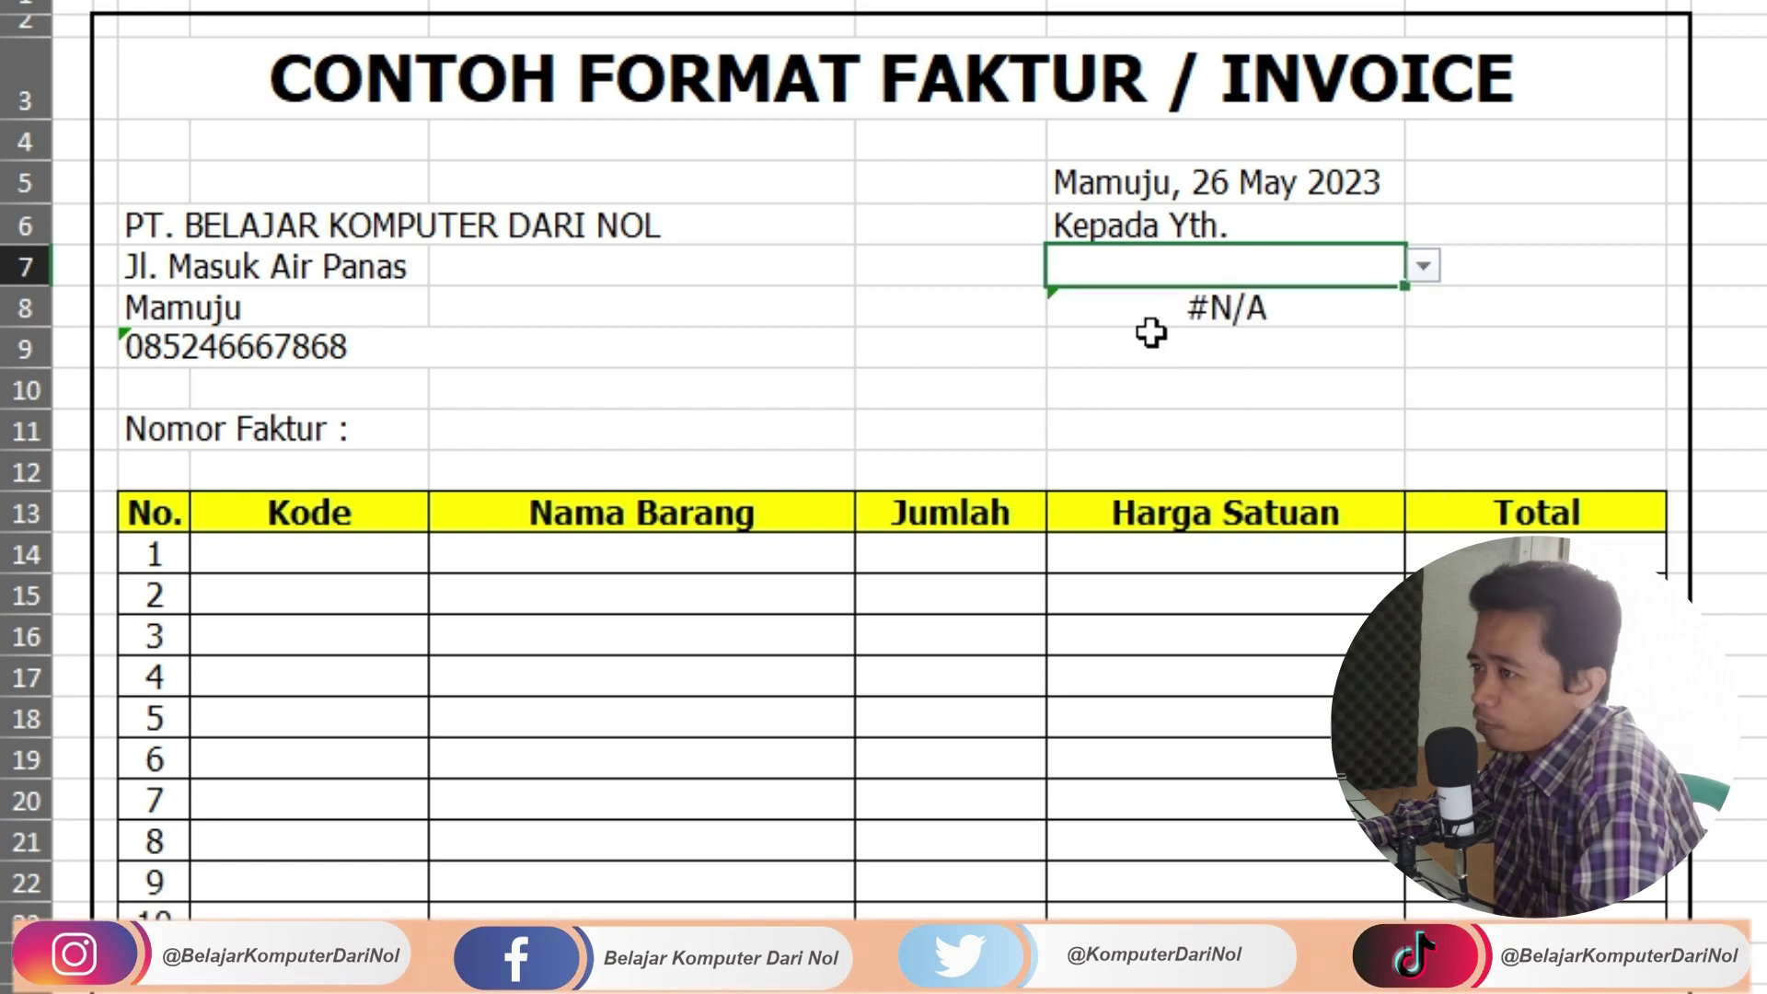
pyautogui.click(1192, 309)
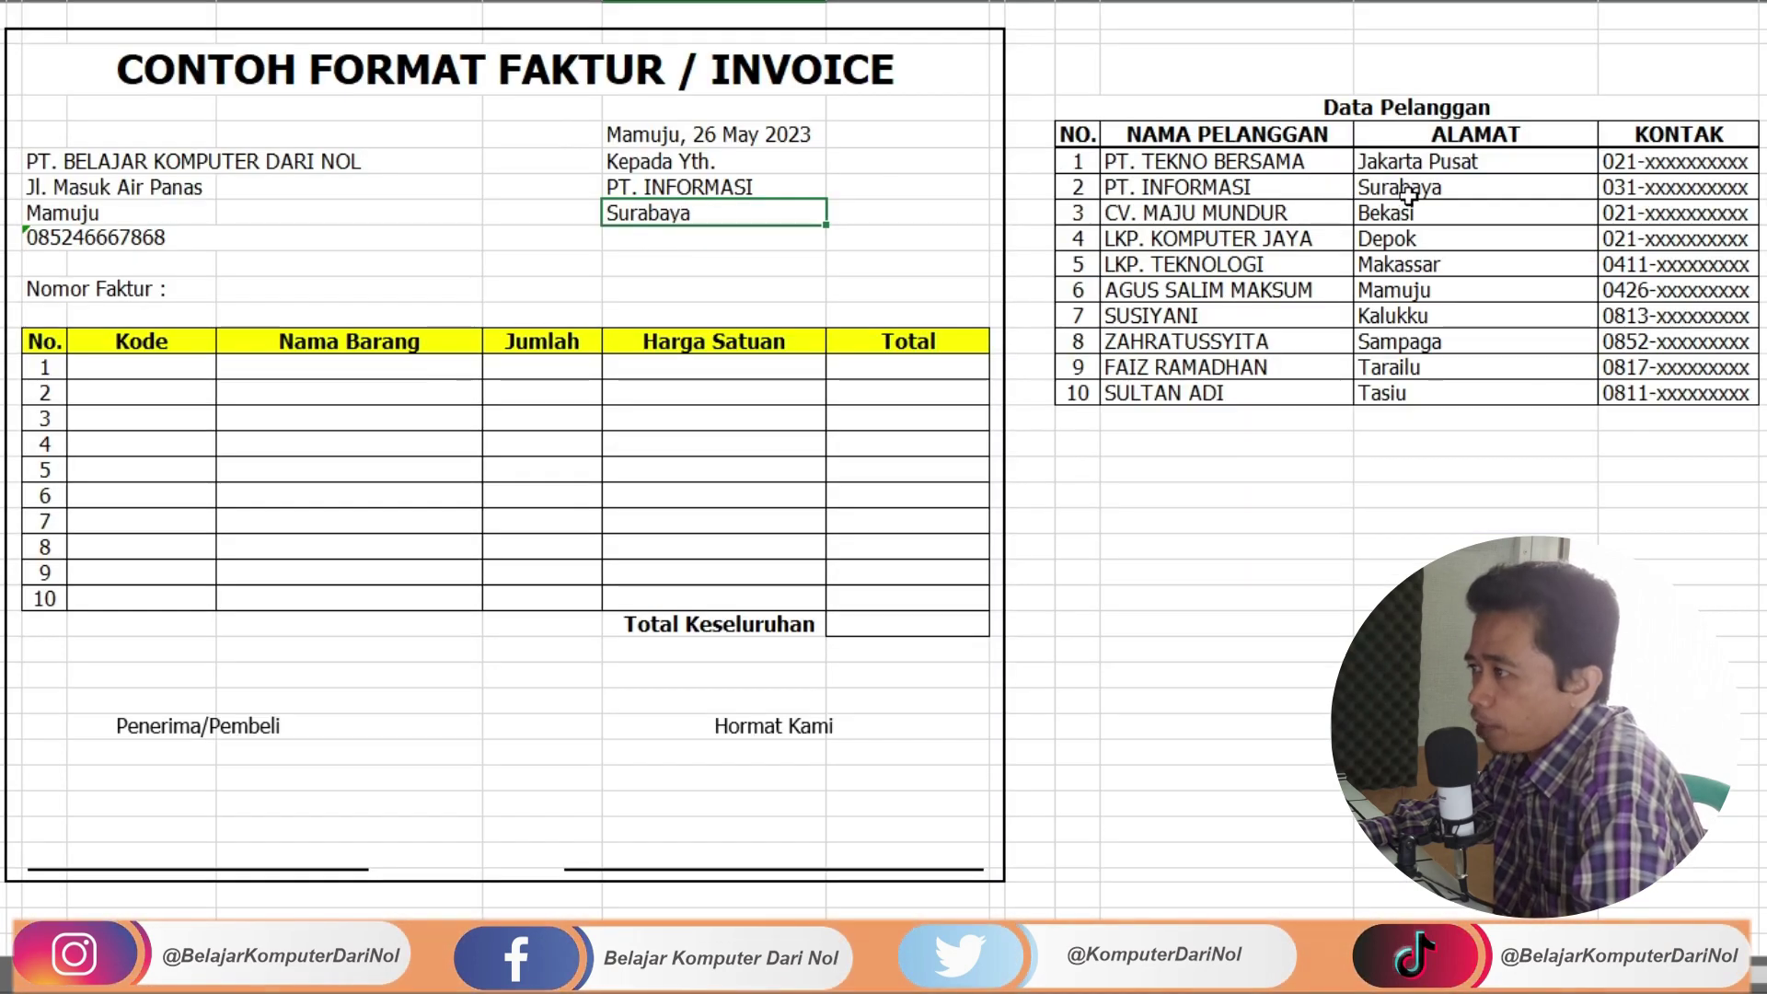
pyautogui.moveTo(1259, 191); pyautogui.dragTo(1418, 191)
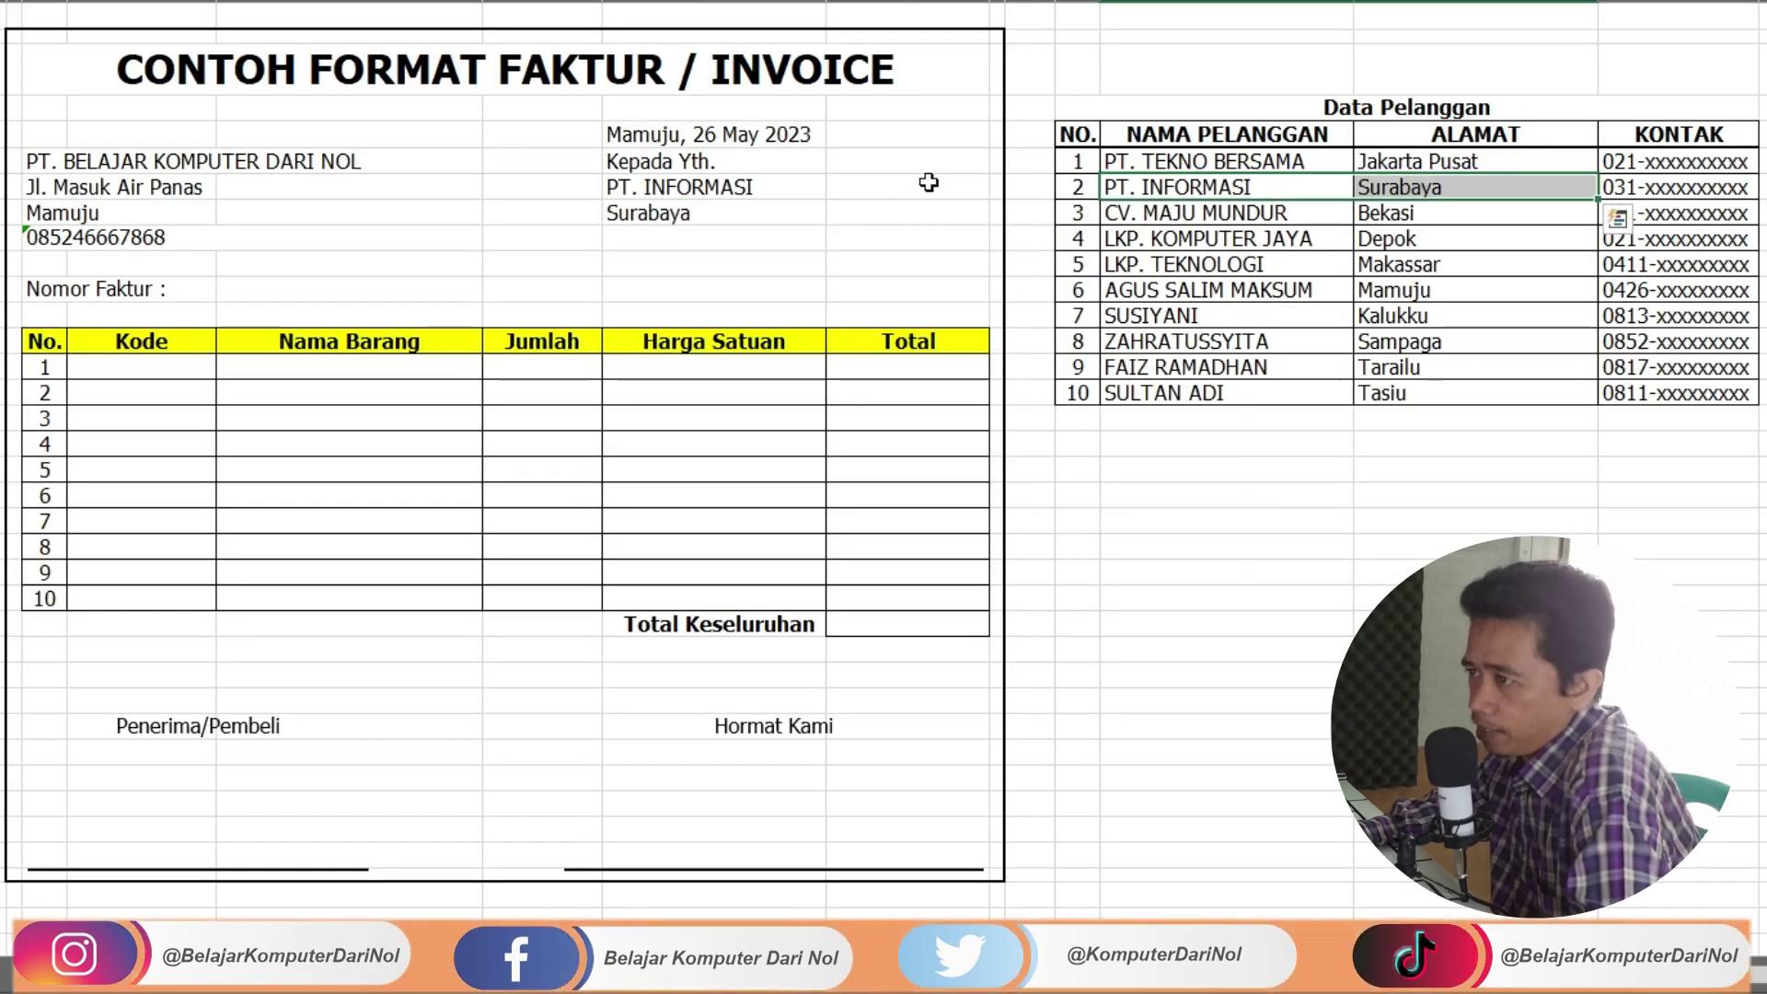
pyautogui.click(764, 186)
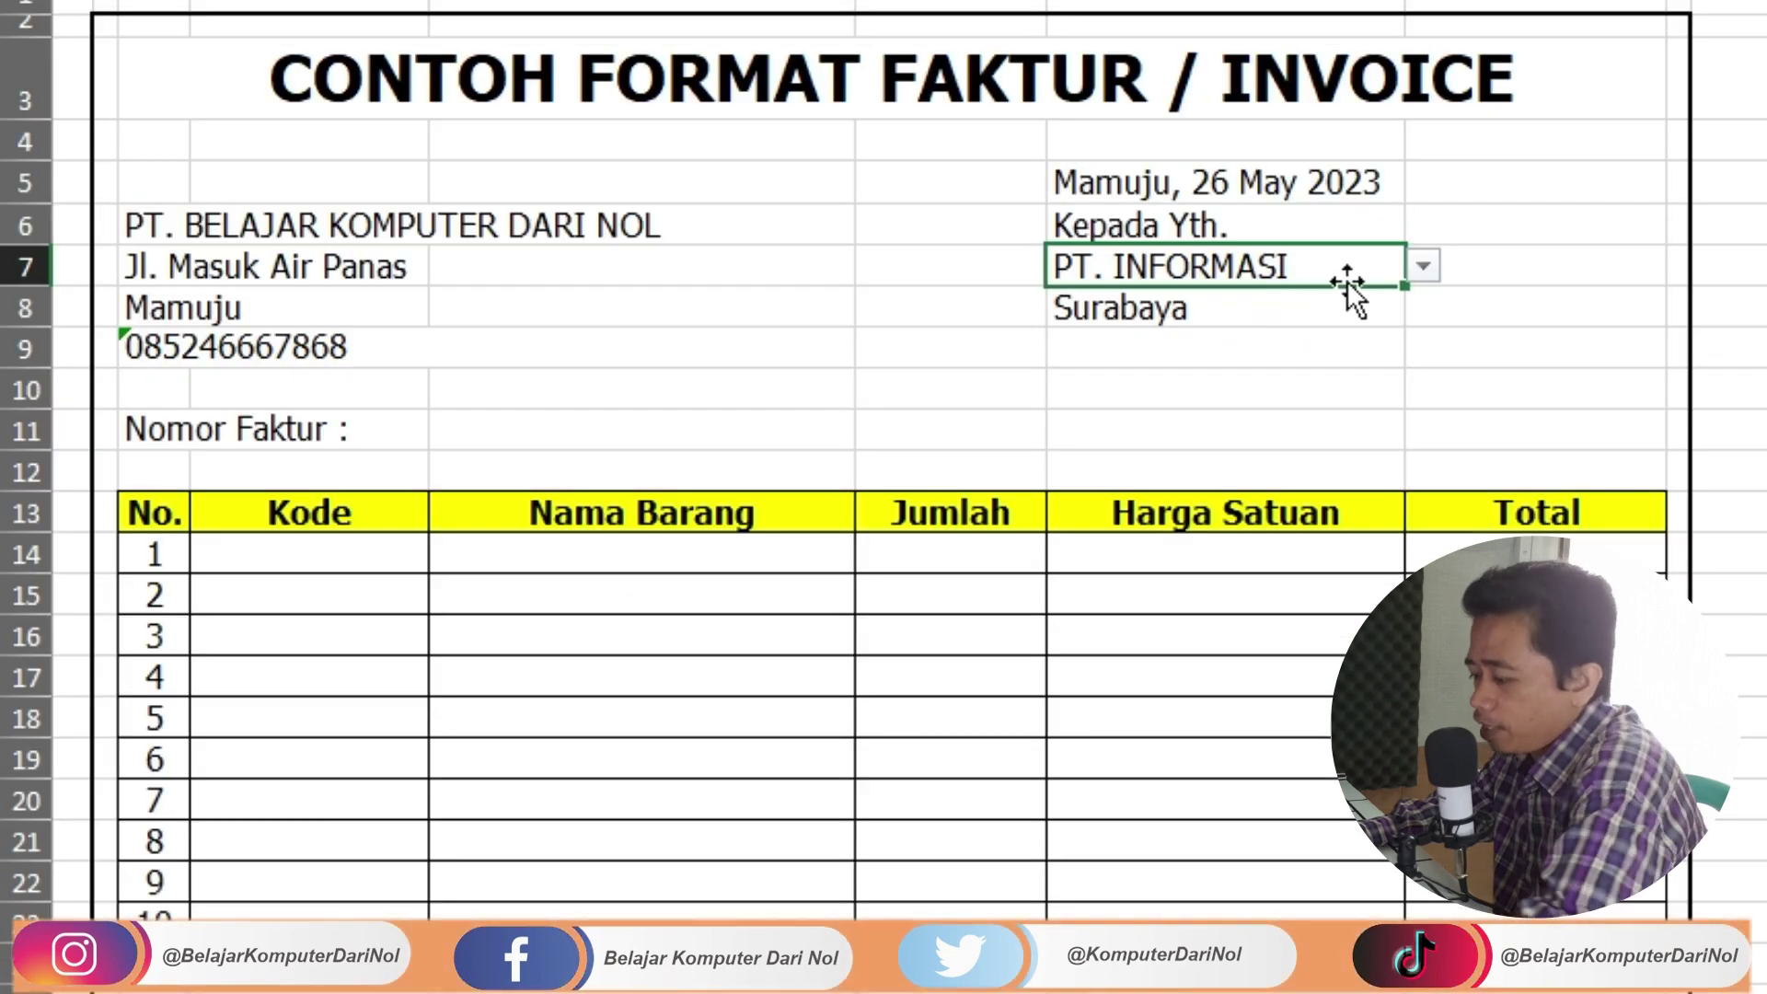
pyautogui.click(1156, 316)
pyautogui.click(1180, 266)
pyautogui.press('Delete')
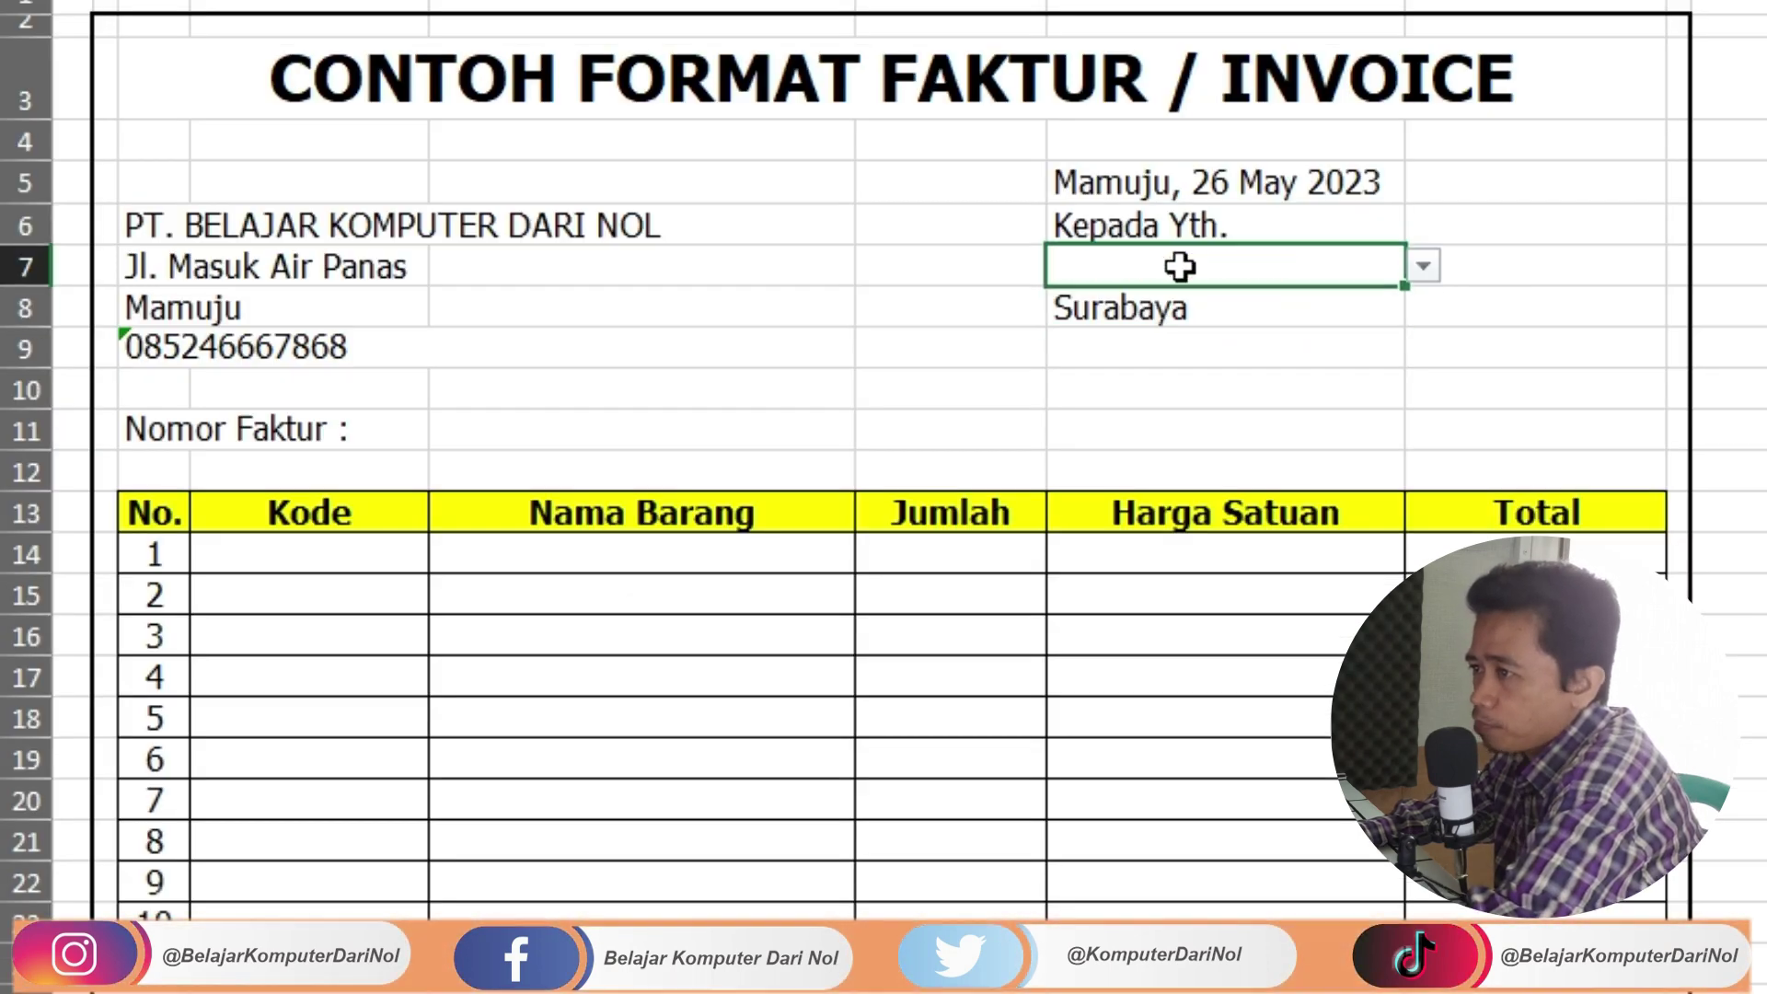
# Step: Wrap the G8 VLOOKUP in IFERROR with "" as the fallback value
pyautogui.click(1156, 304)
pyautogui.doubleClick(1196, 308)
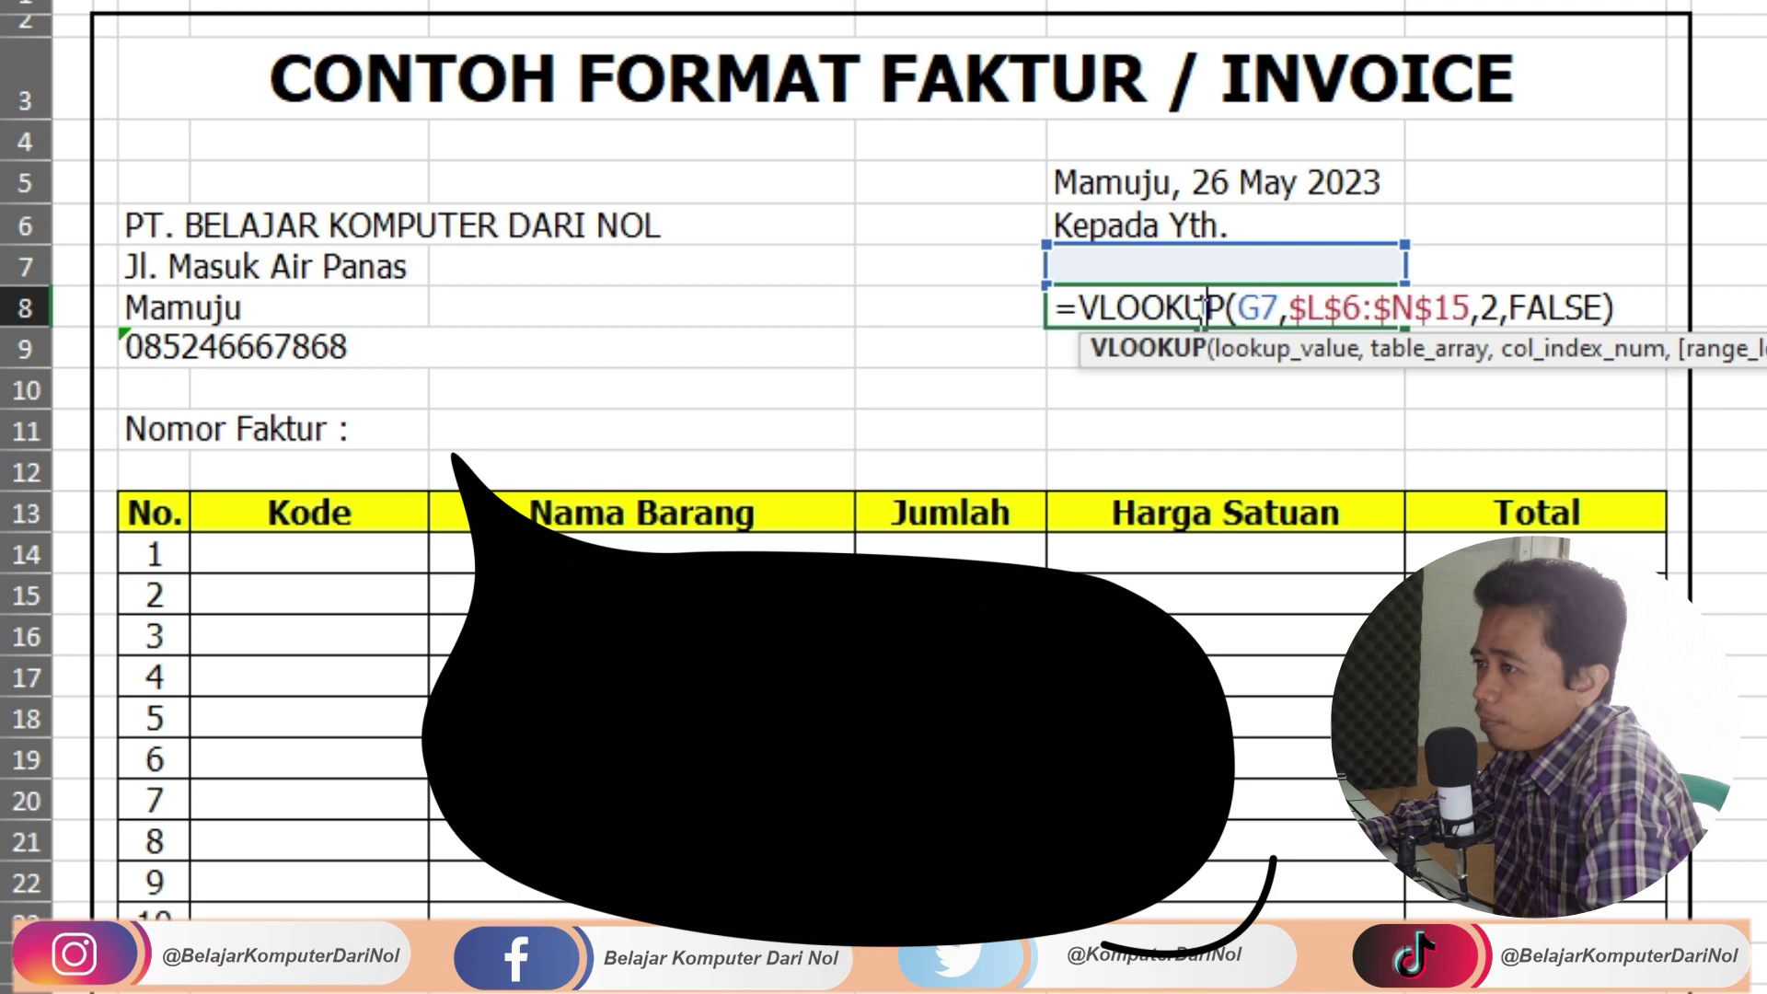
pyautogui.click(1089, 304)
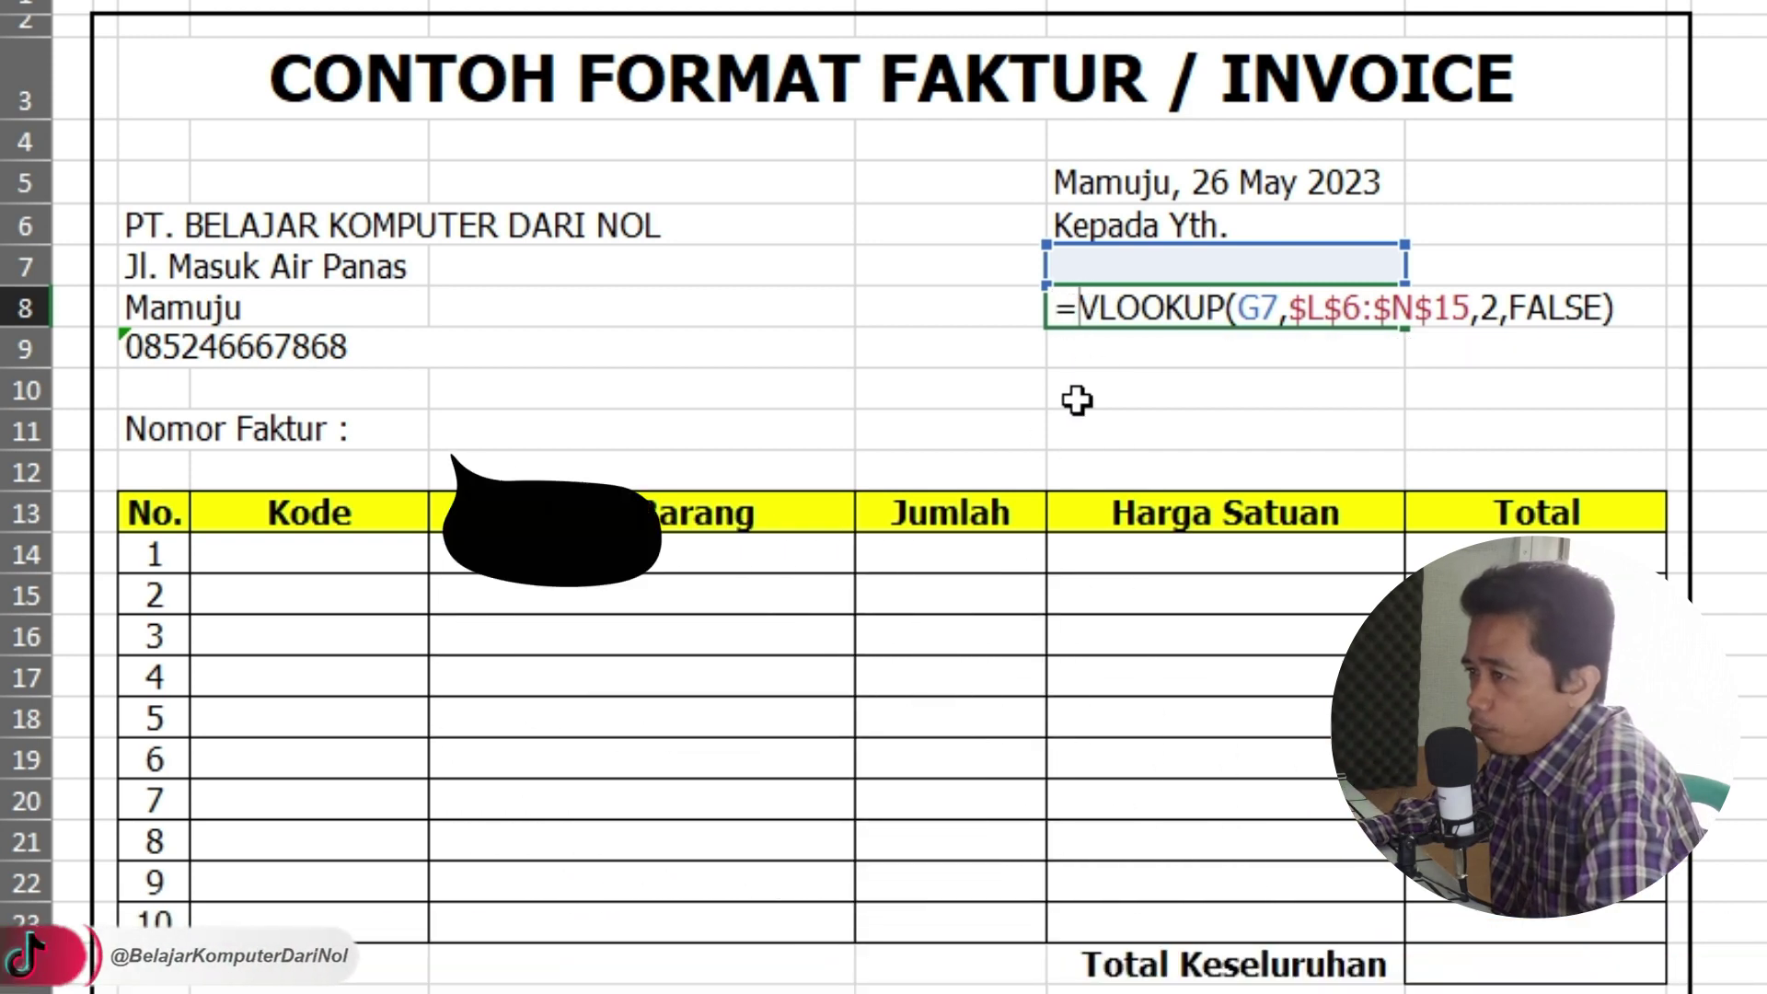
pyautogui.write('IF')
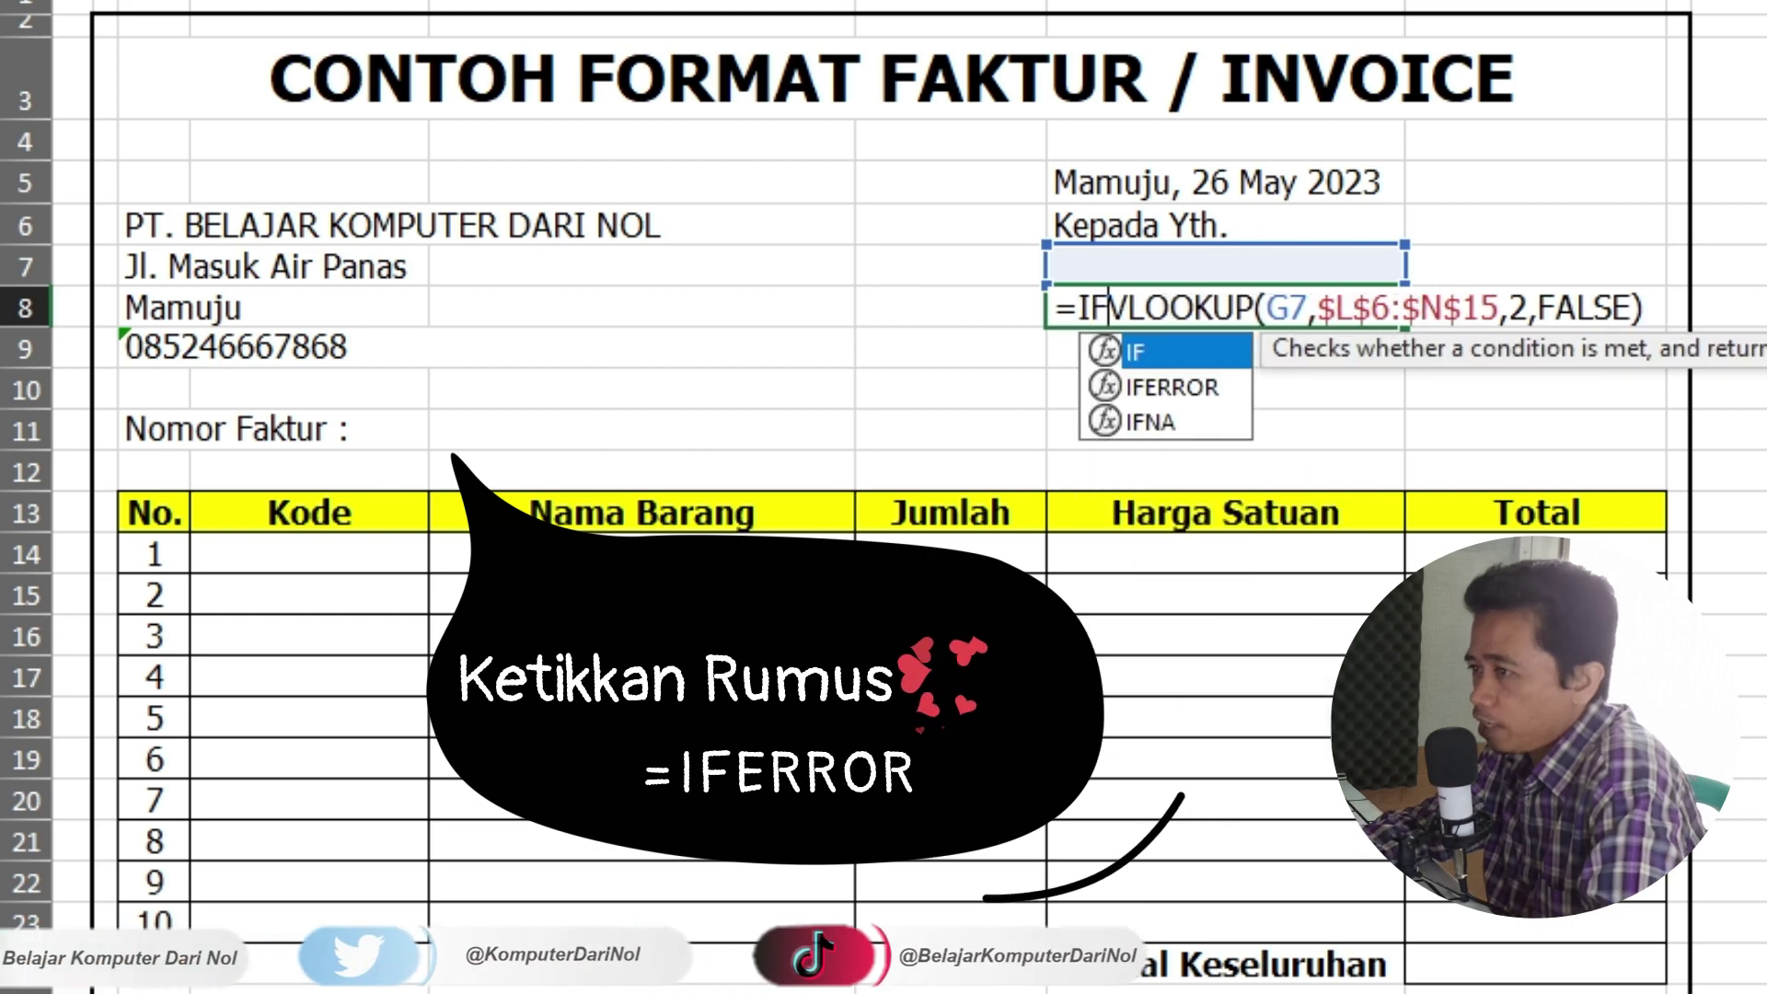
pyautogui.write('E')
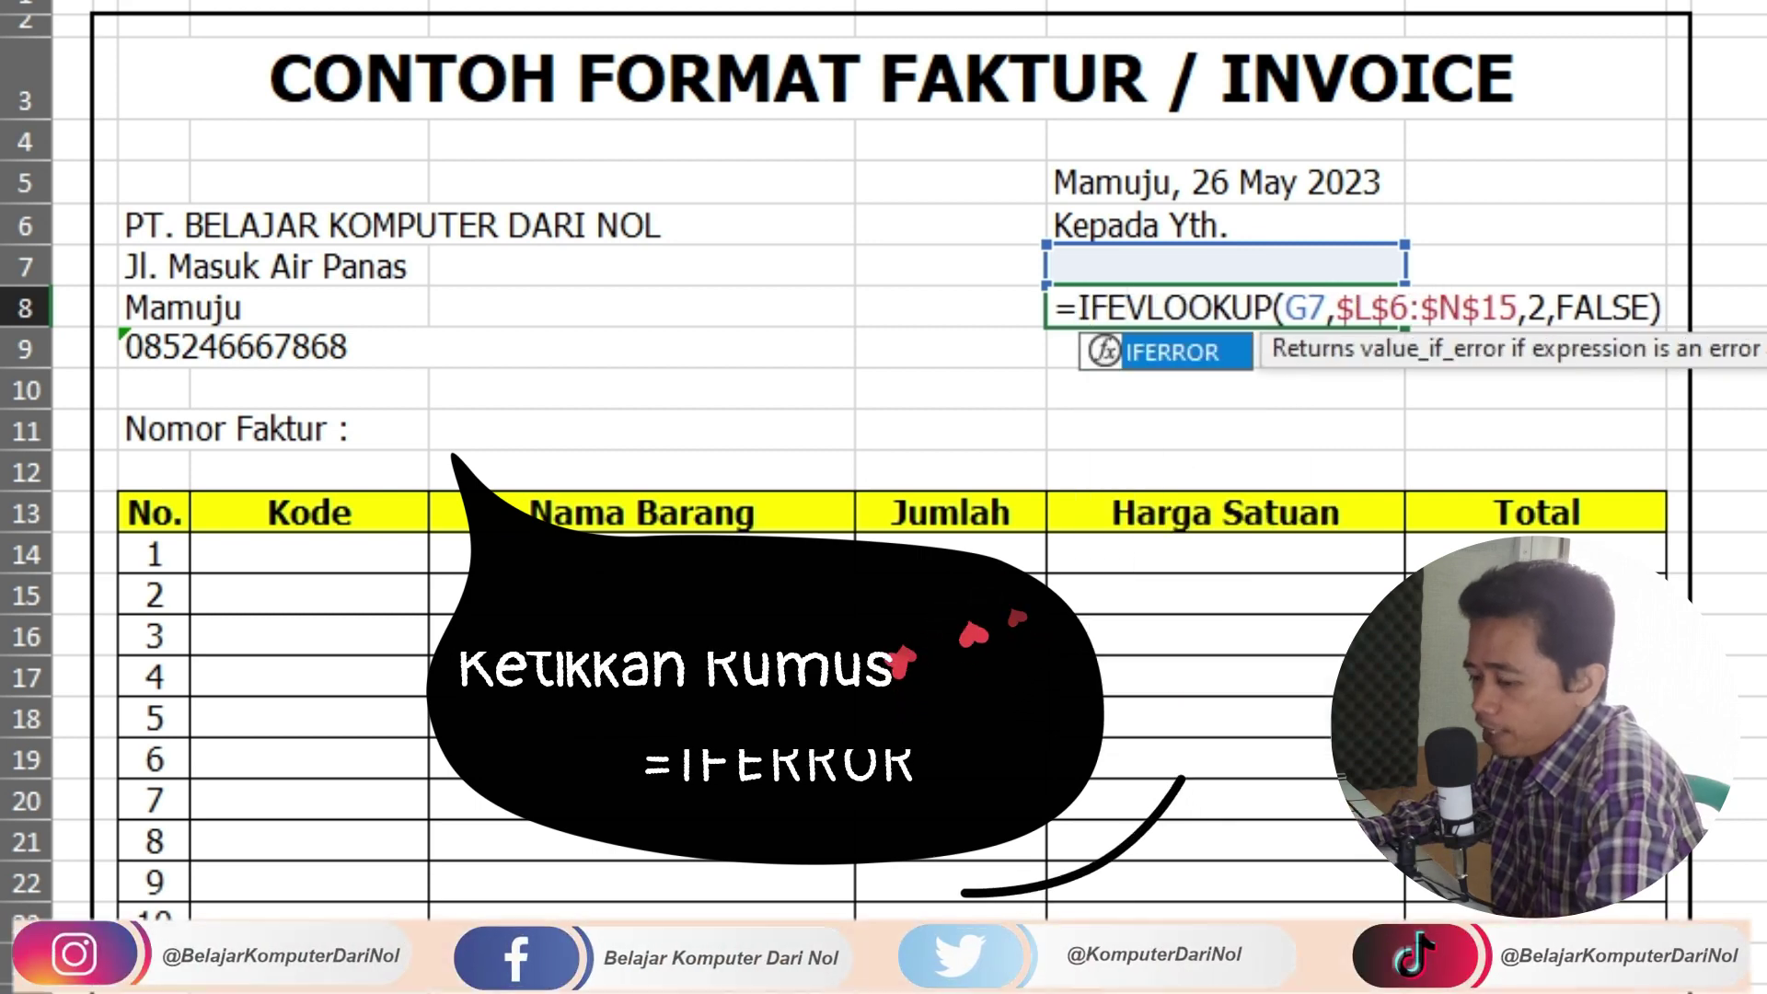
pyautogui.press('Tab')
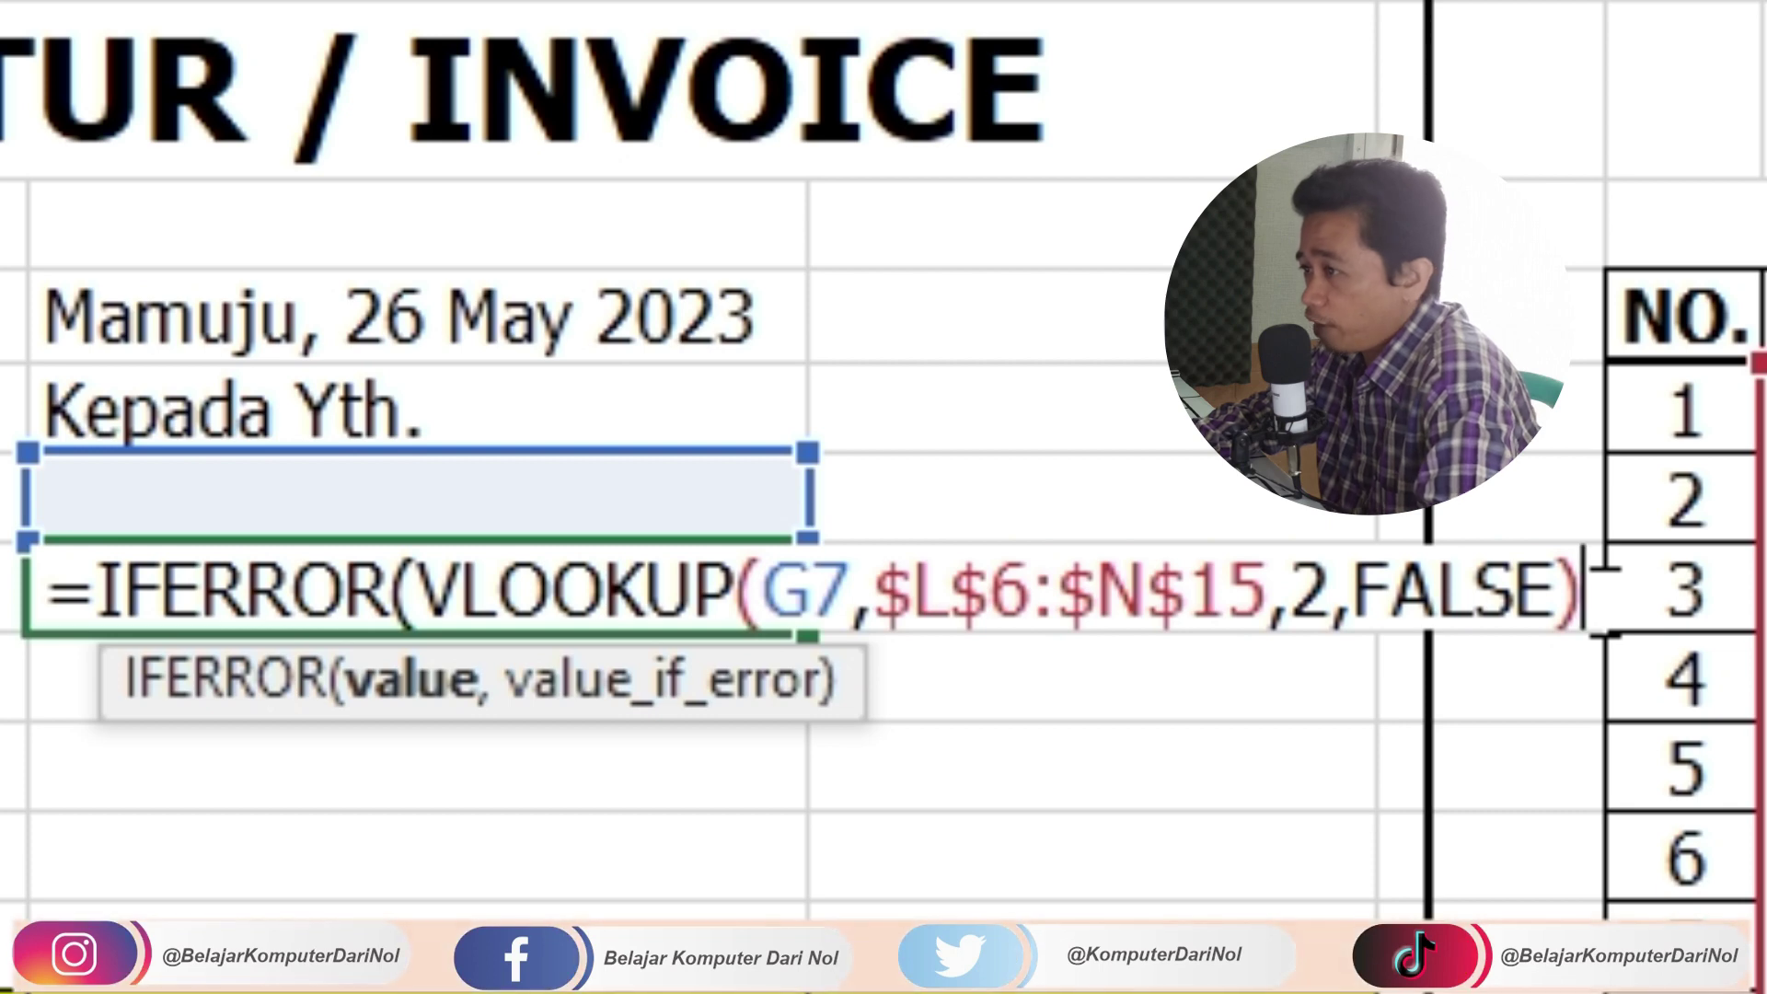
pyautogui.write(',')
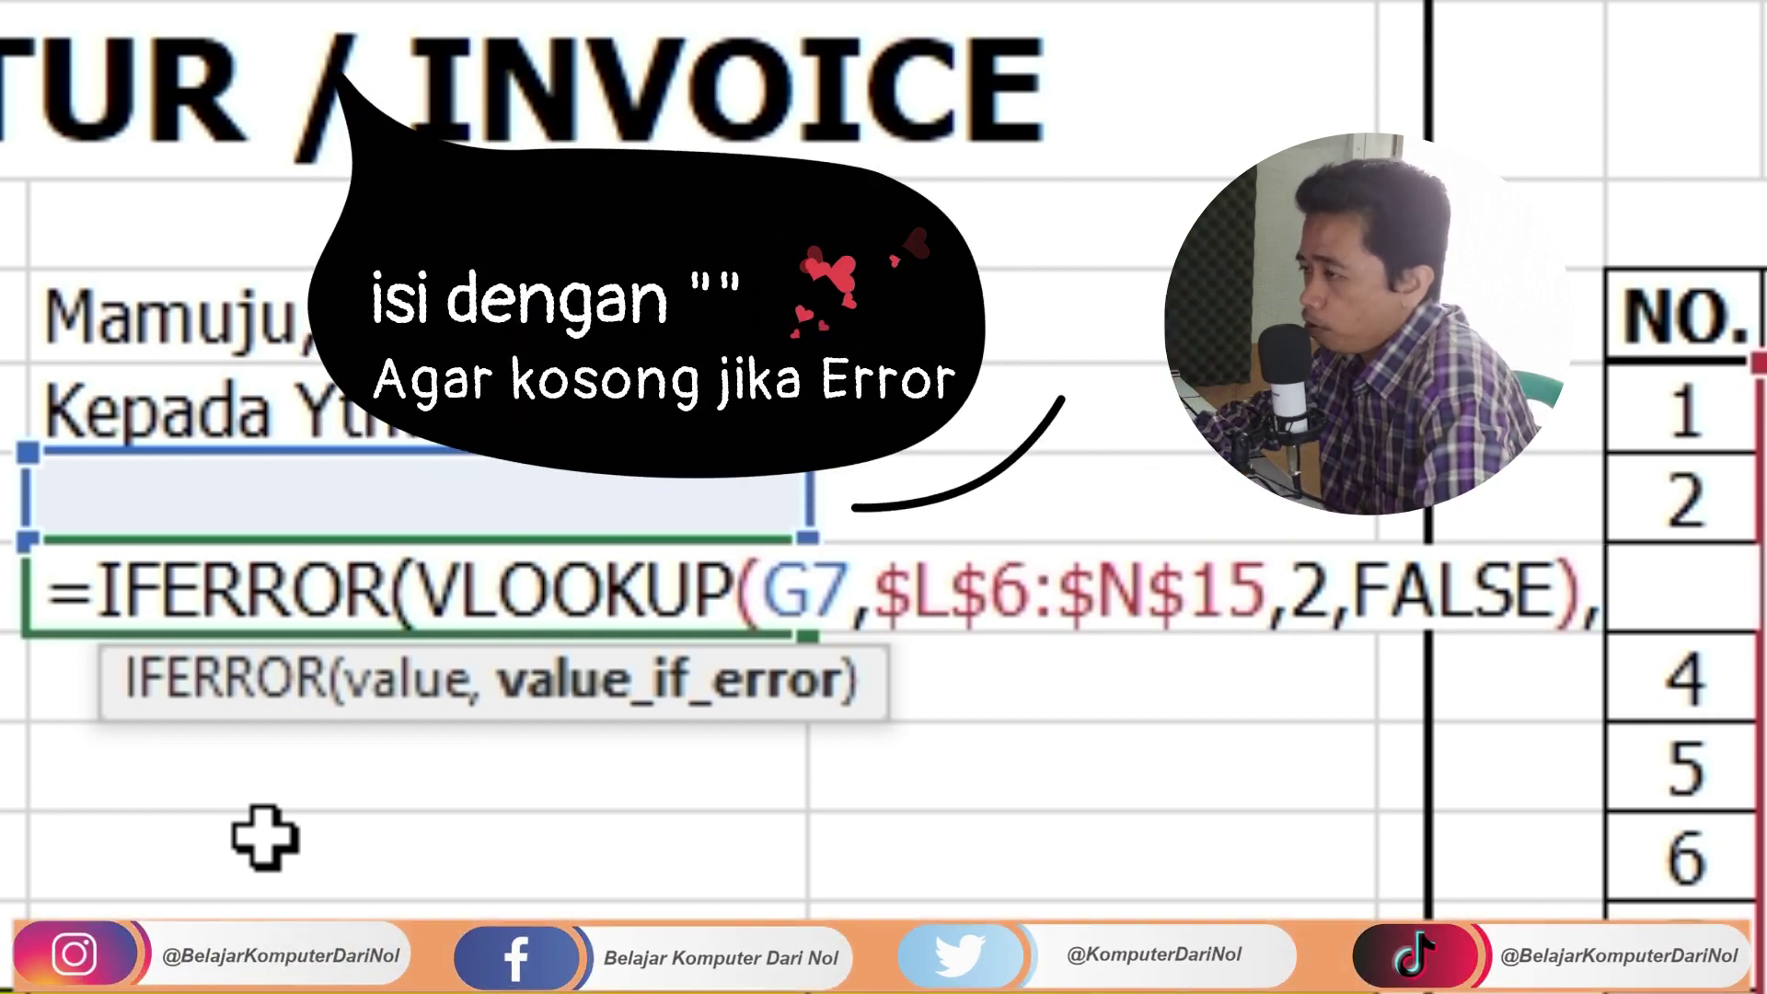
pyautogui.write('""')
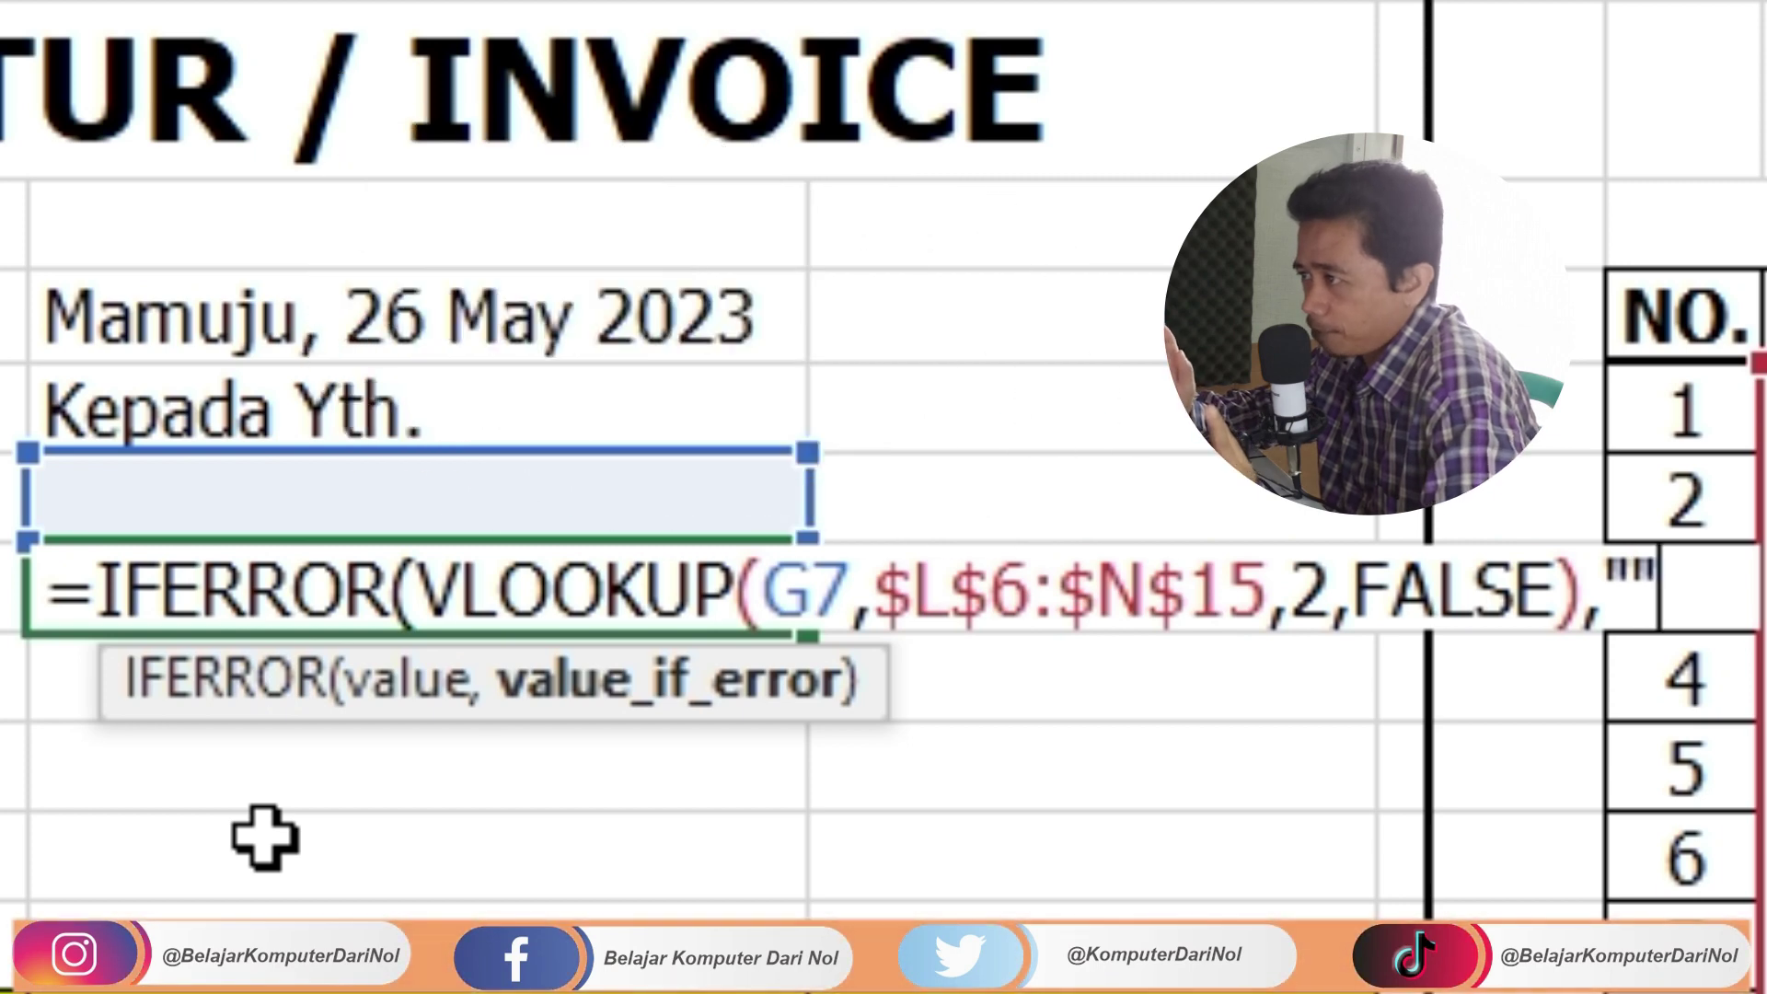
pyautogui.write(')')
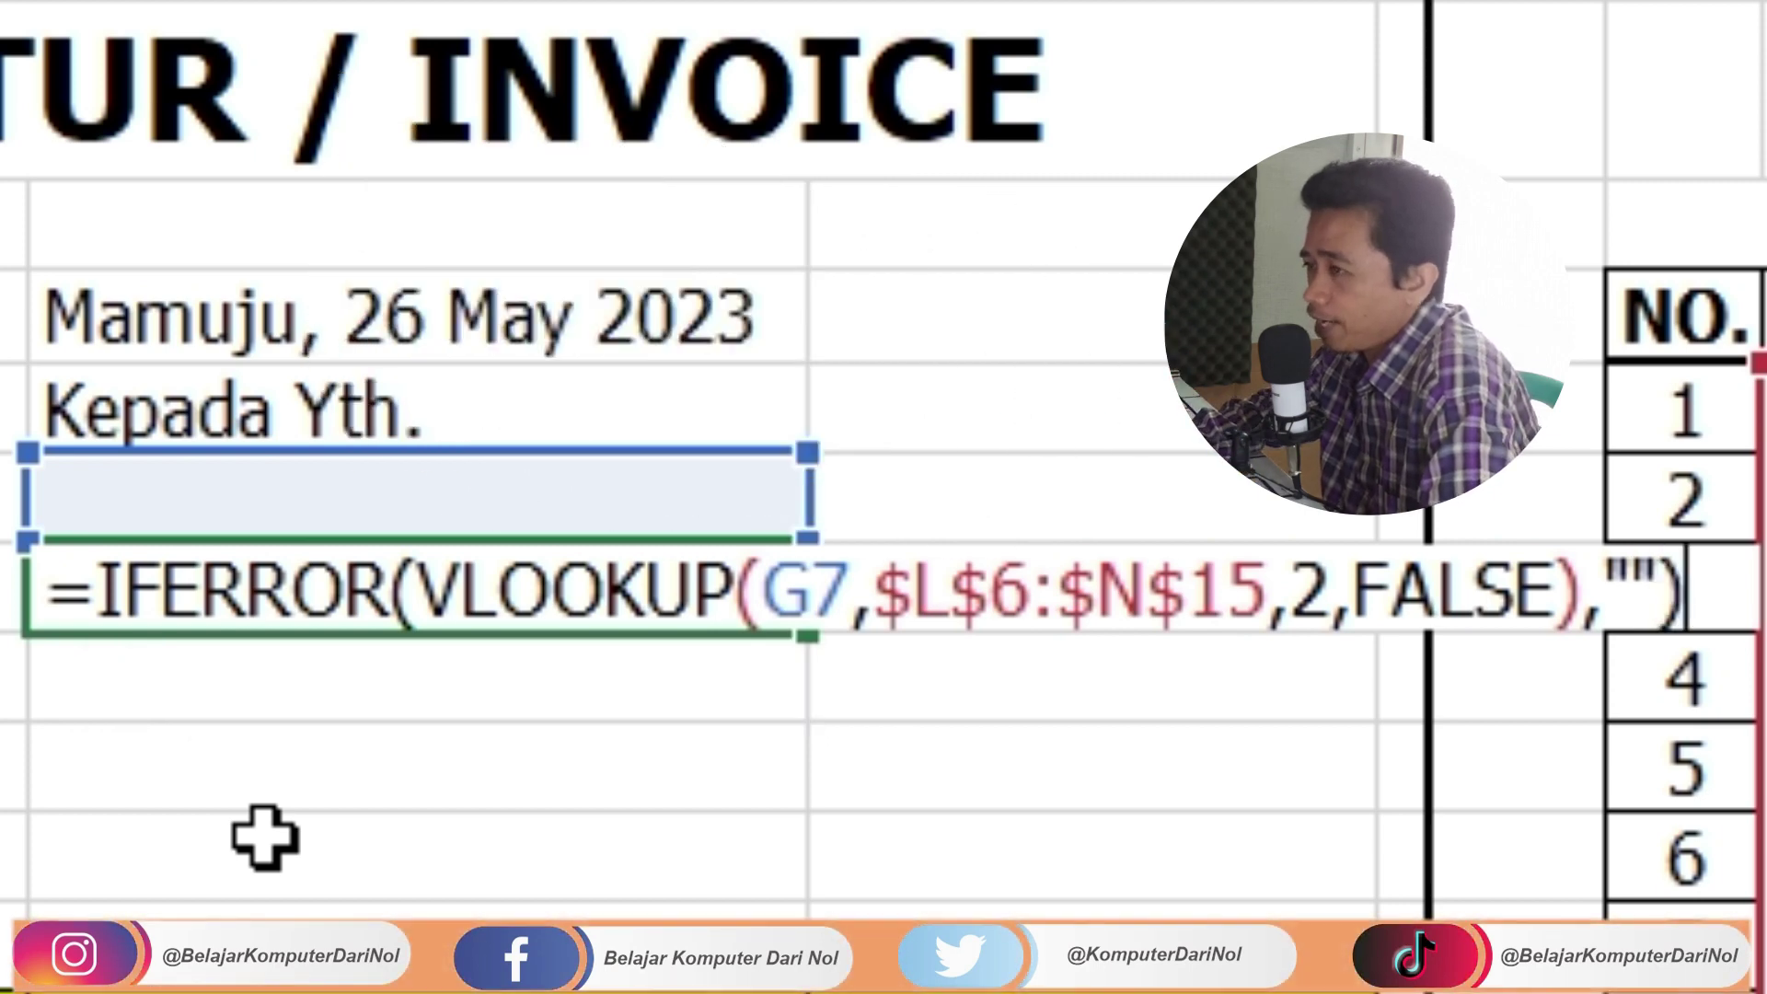
pyautogui.press('Return')
pyautogui.click(1198, 299)
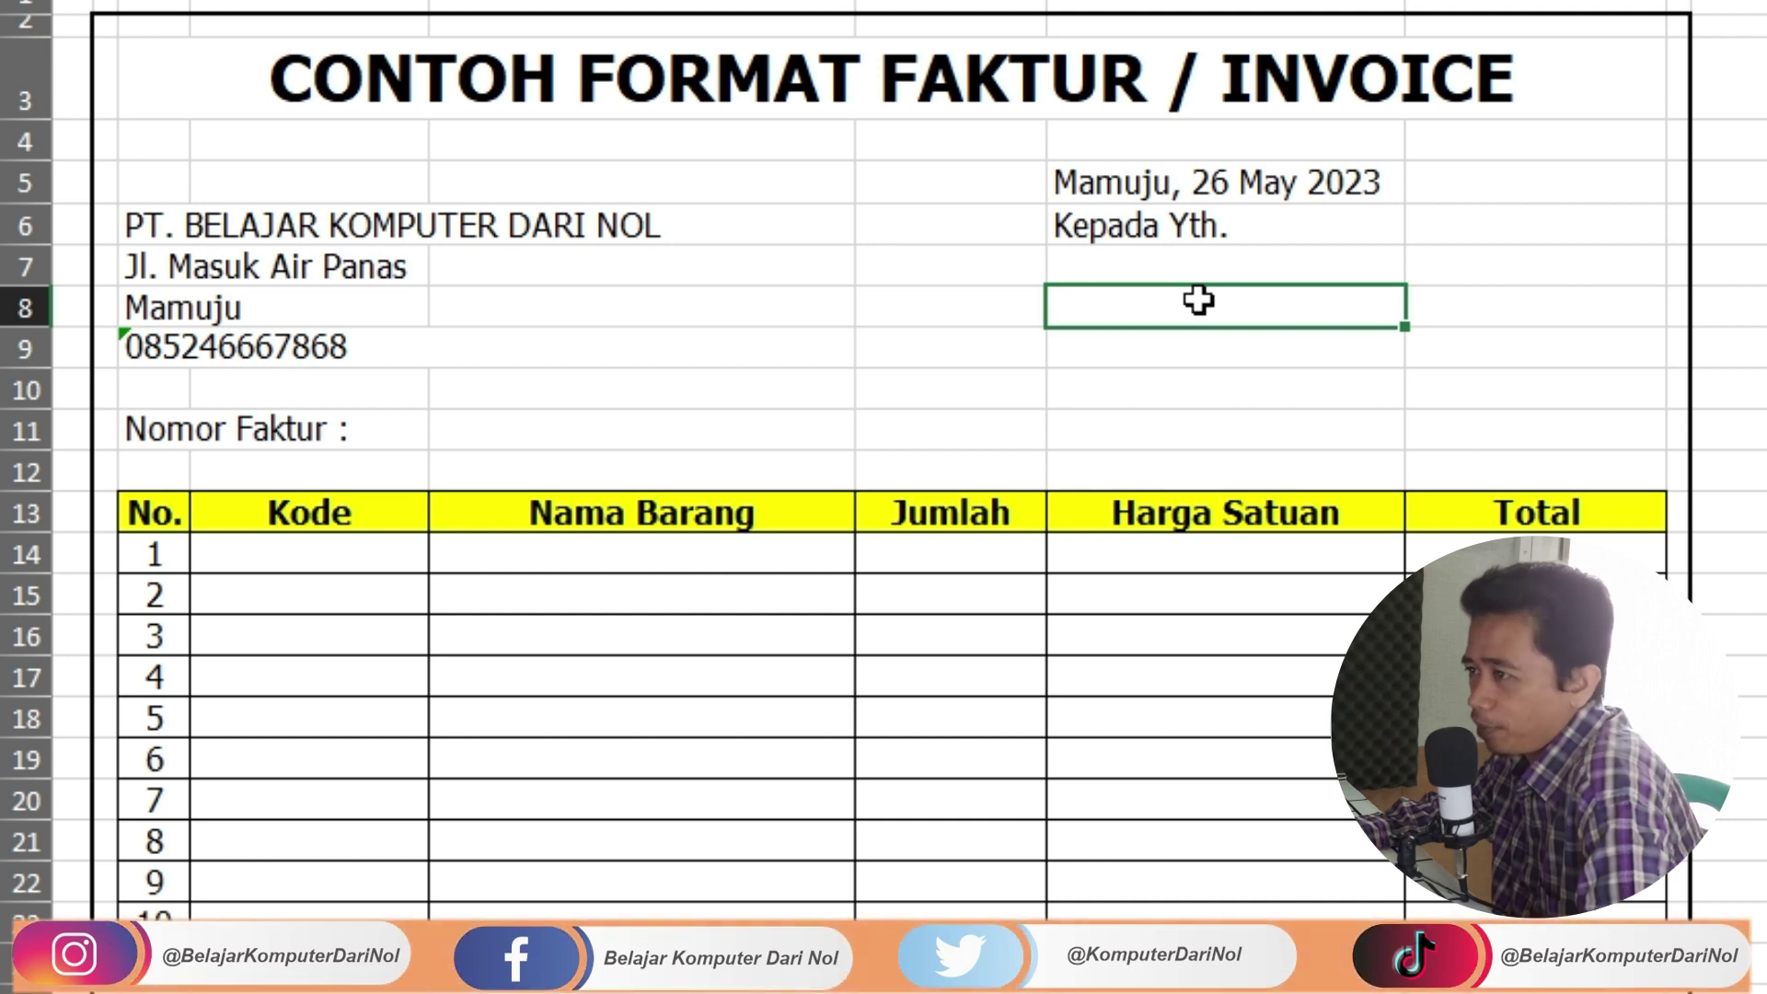
# Step: Choose a customer from the G7 dropdown so the matching address fills G8
pyautogui.click(1215, 267)
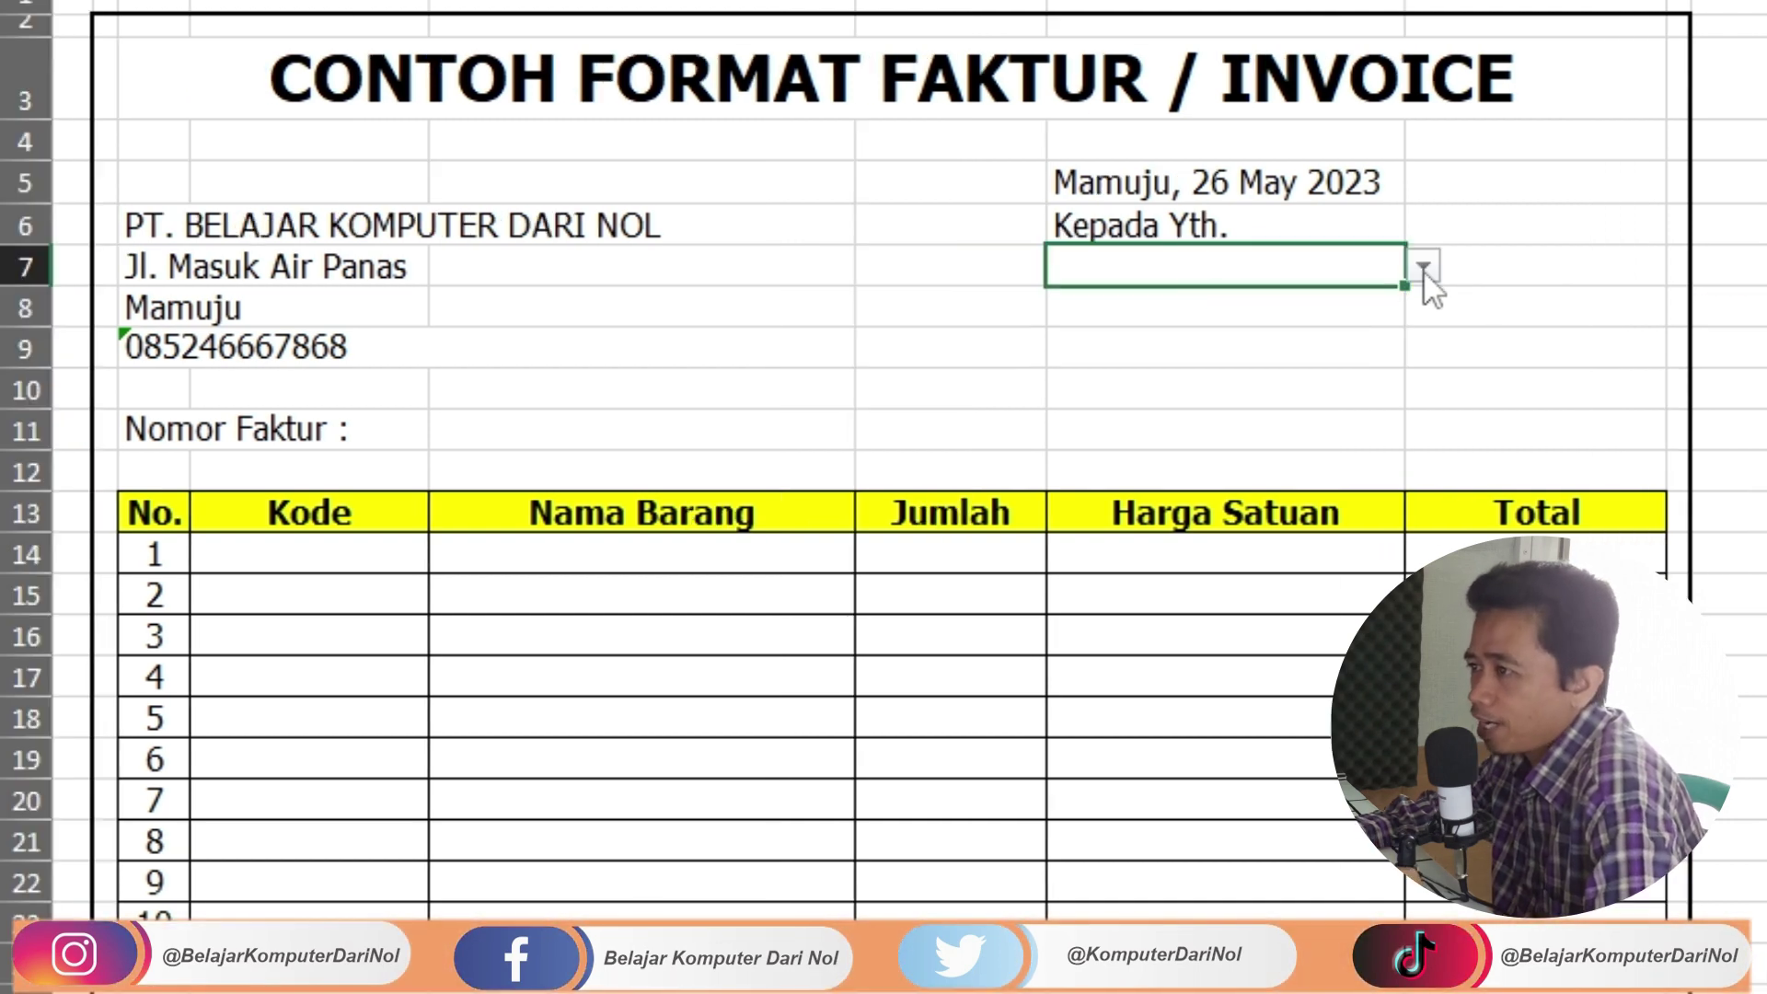
pyautogui.click(1426, 269)
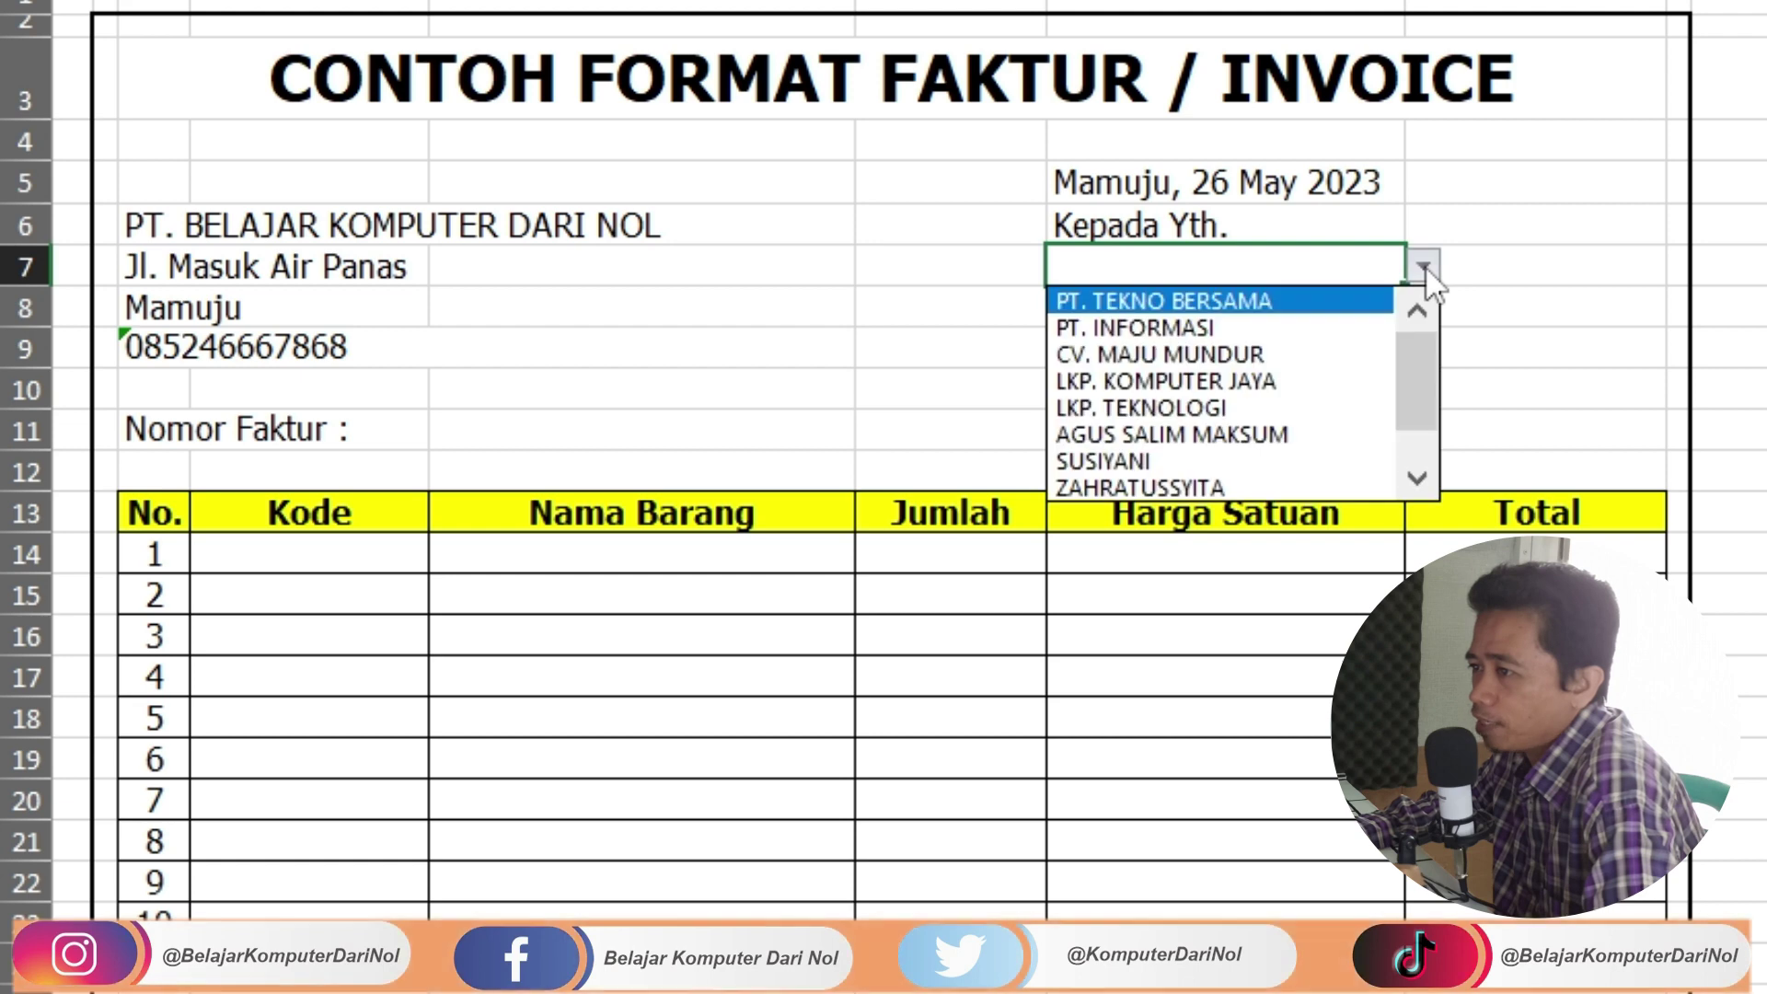
pyautogui.click(1159, 394)
pyautogui.click(1424, 267)
pyautogui.click(1216, 426)
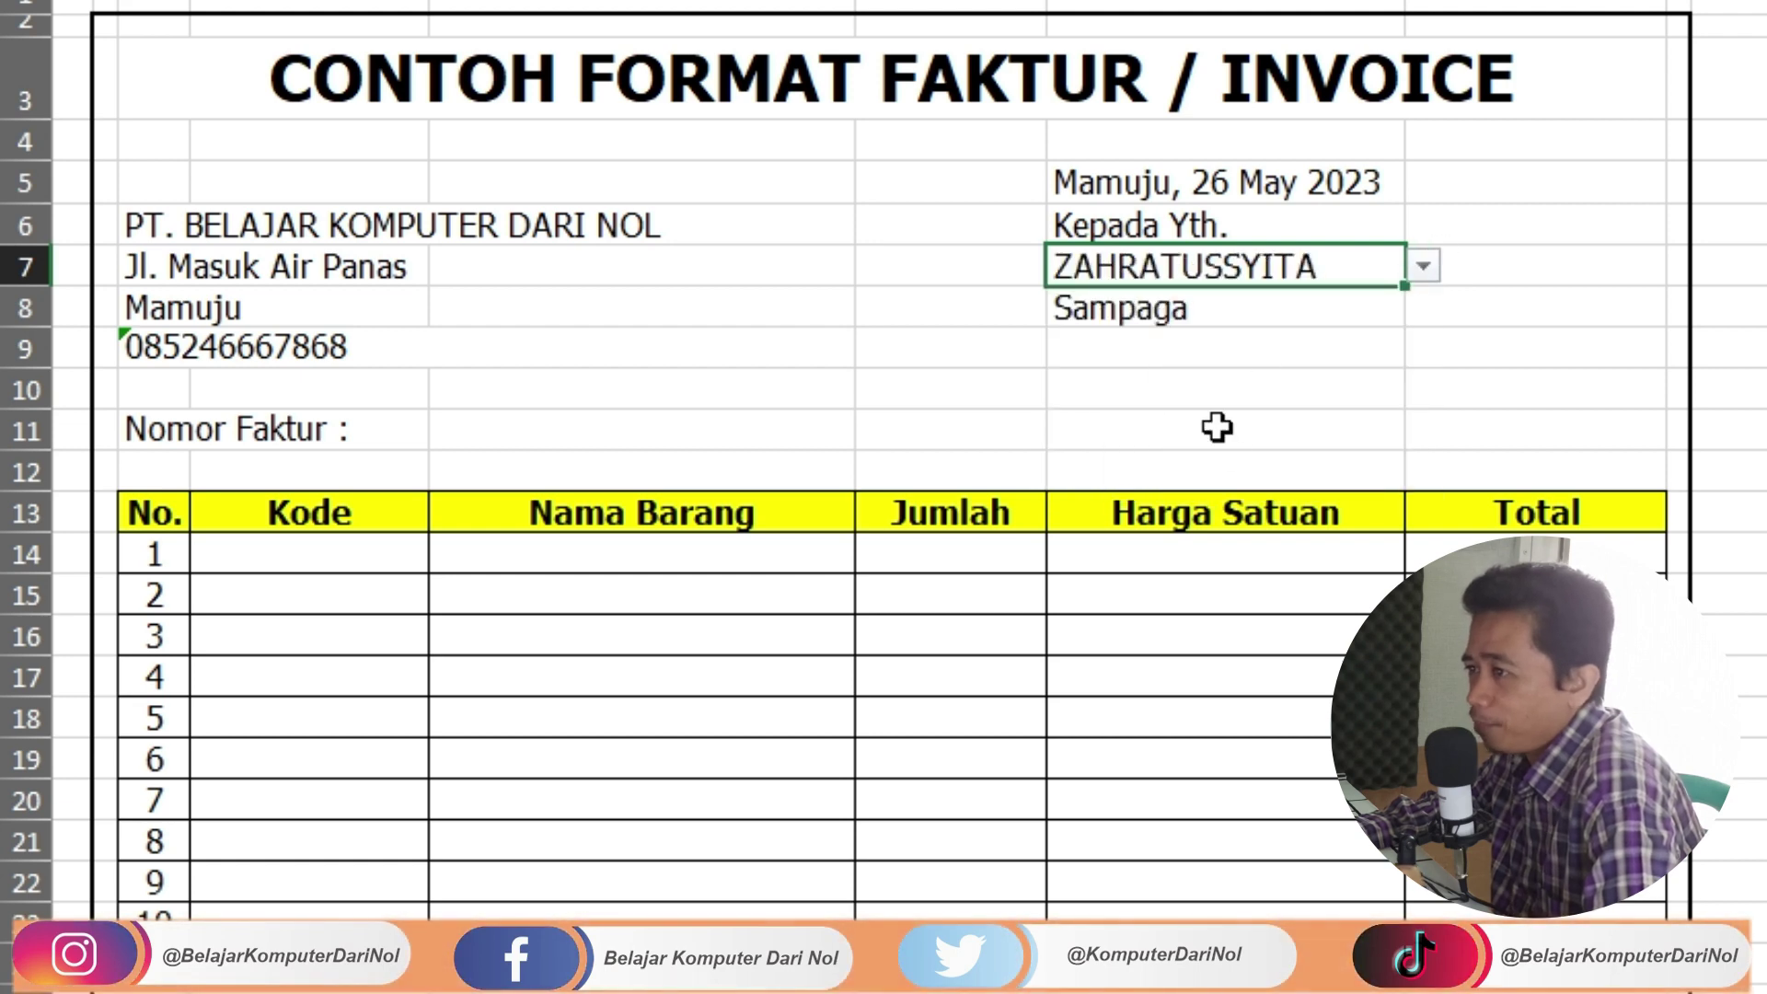
pyautogui.press('Down')
pyautogui.press('Down')
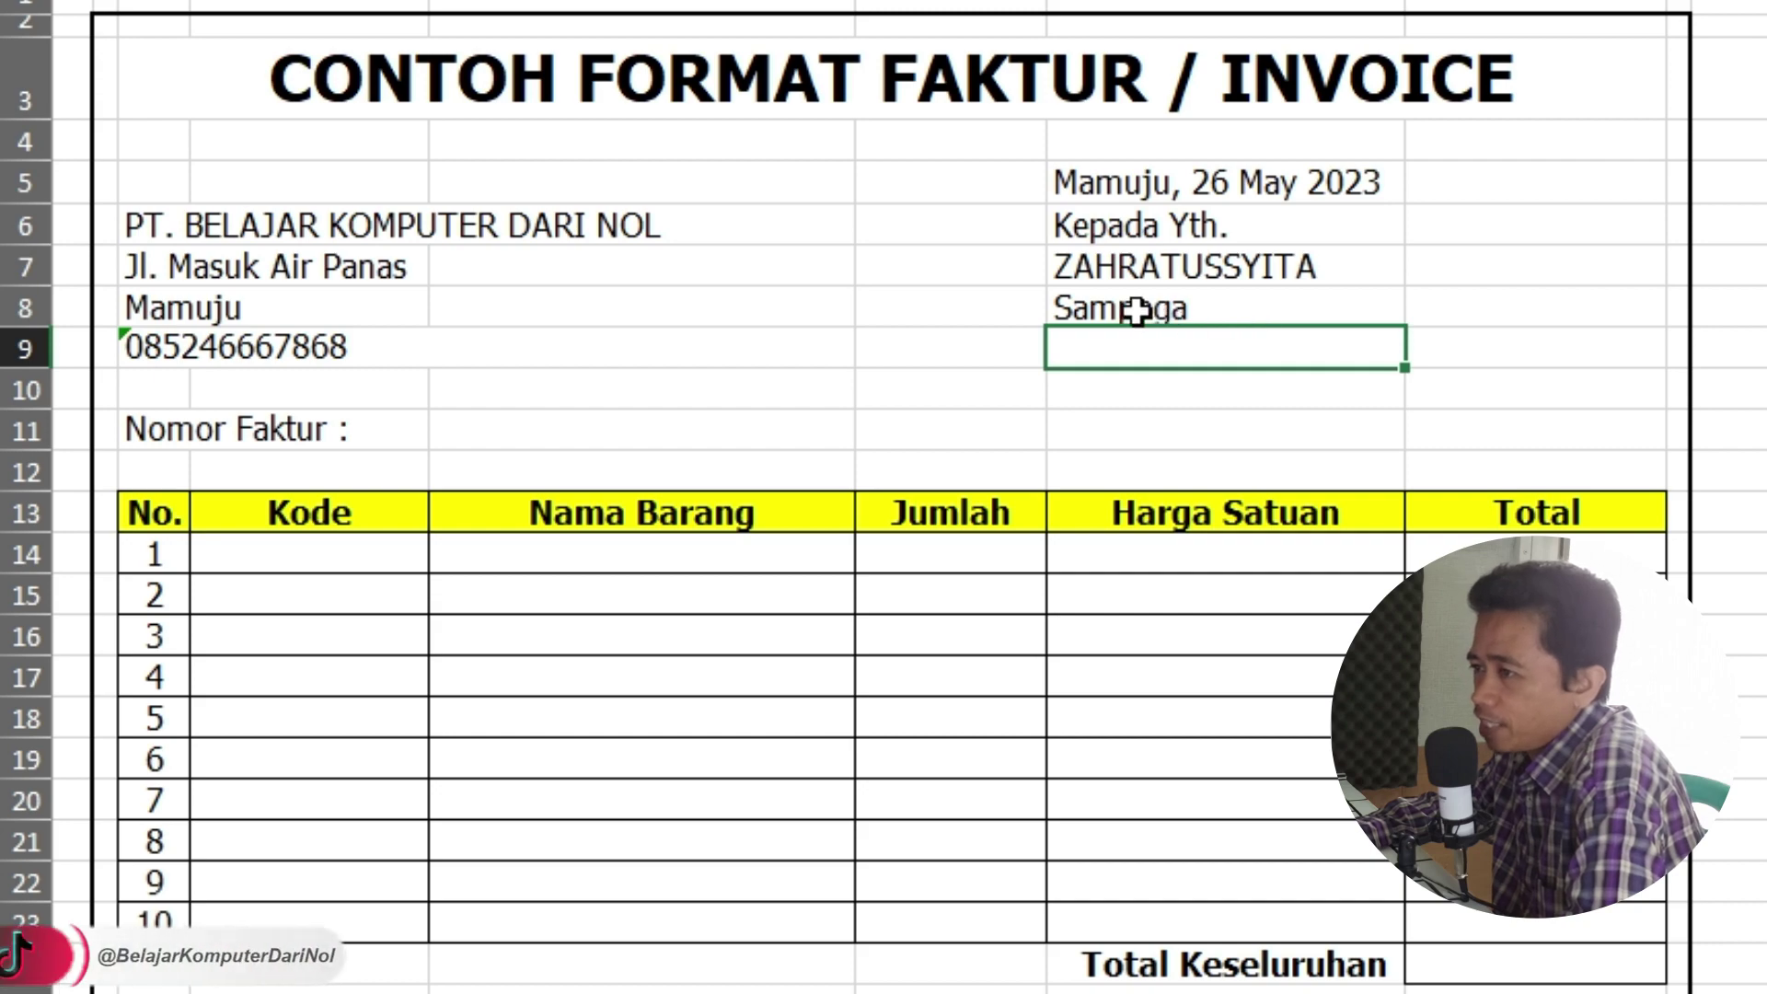
pyautogui.click(1137, 311)
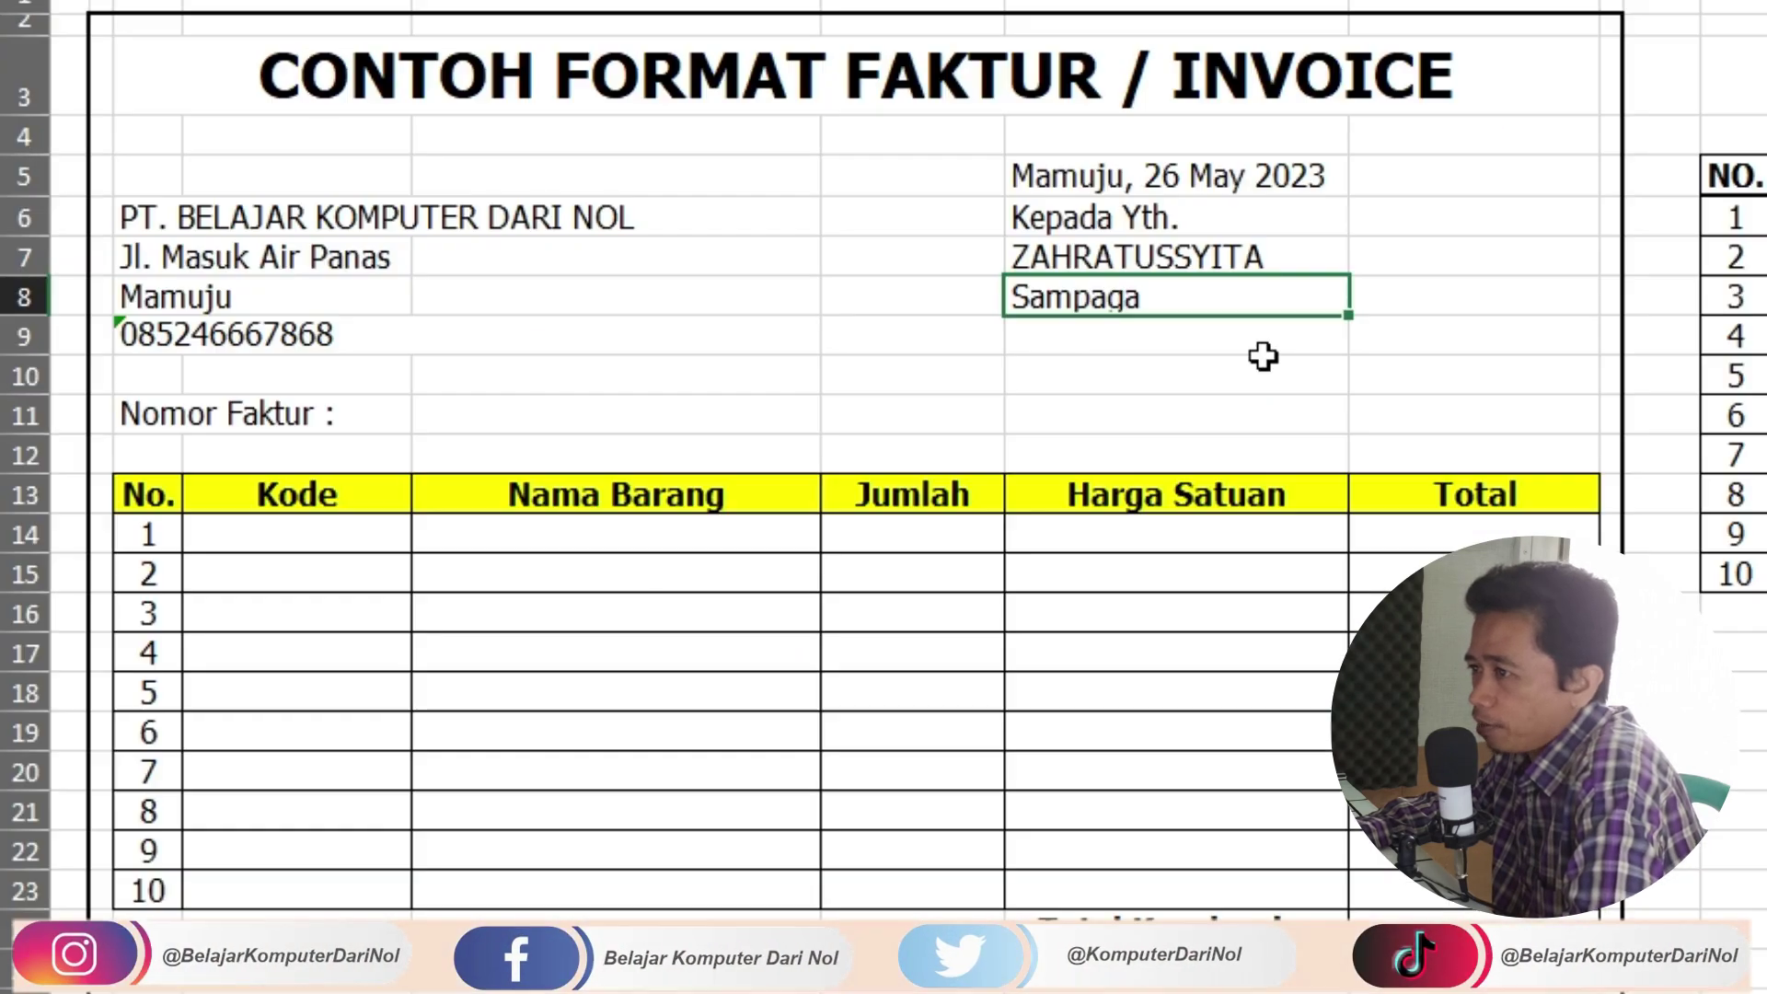
# Step: Copy G8's lookup formula into G9 and change its column index to 3 for the contact number
pyautogui.write('=IFERROR(VLOOKUP(G7,$L$6:$N$15,2,FALSE),"")')
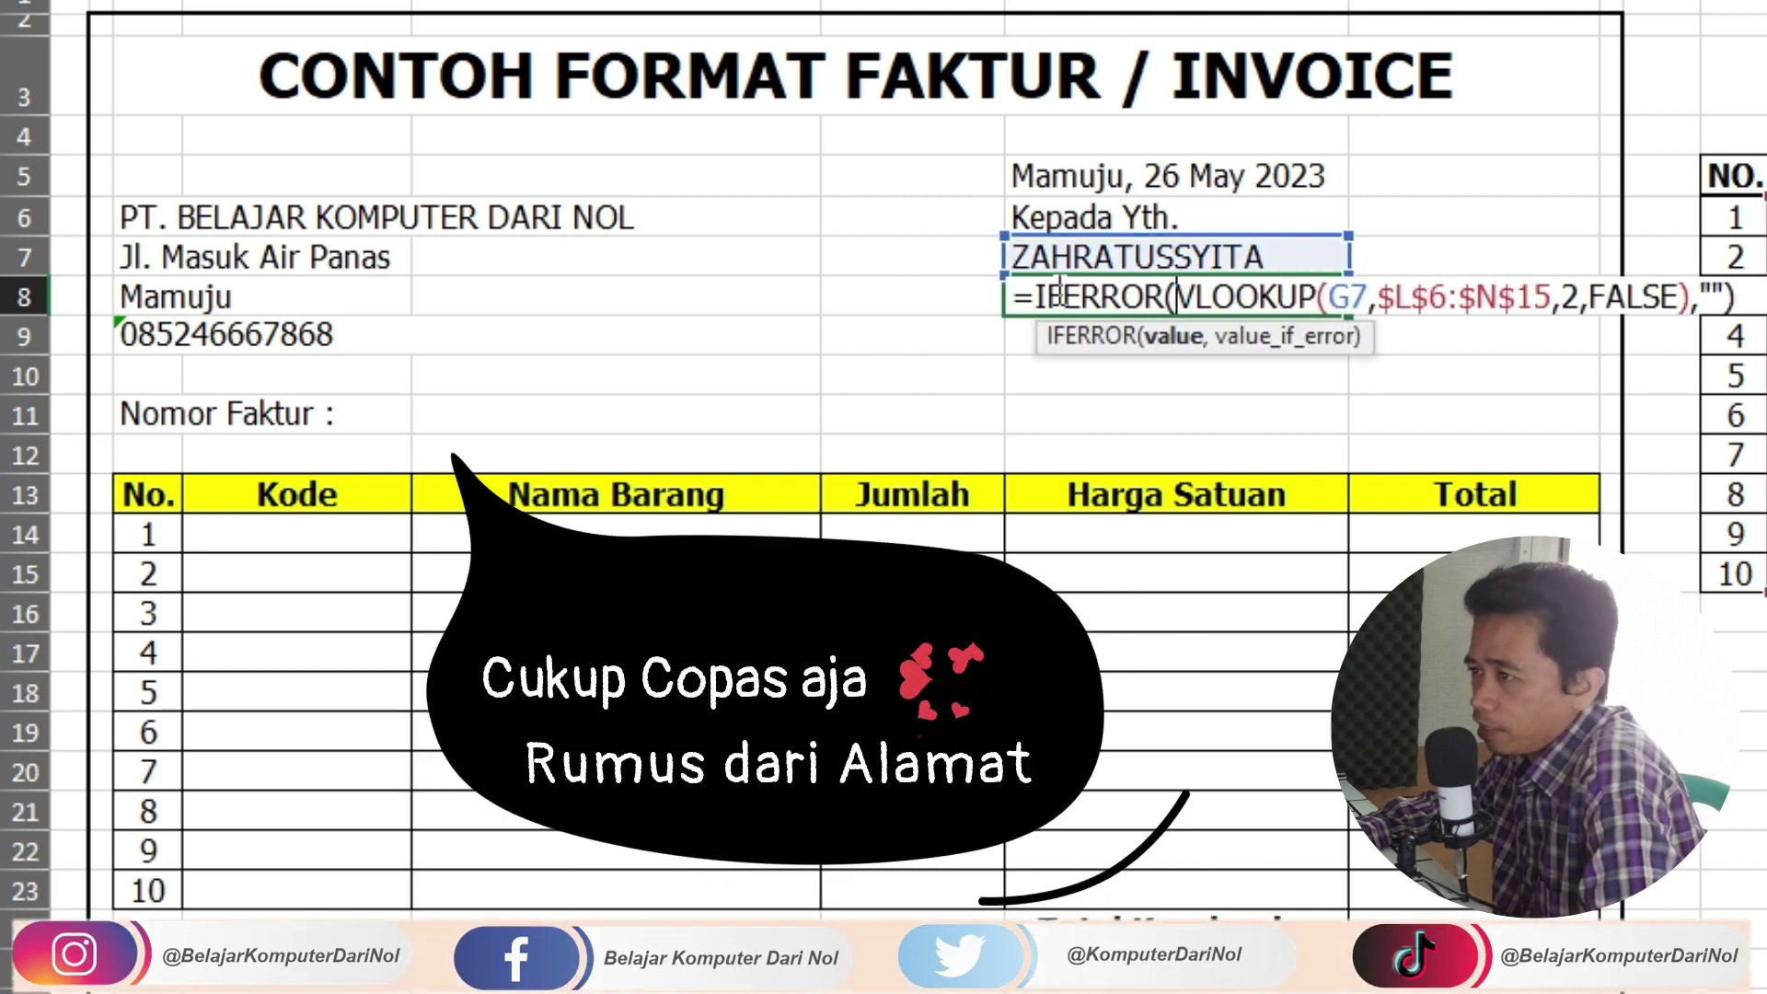
pyautogui.moveTo(1015, 300); pyautogui.dragTo(1735, 297)
pyautogui.hotkey('ctrl', 'c')
pyautogui.press('Return')
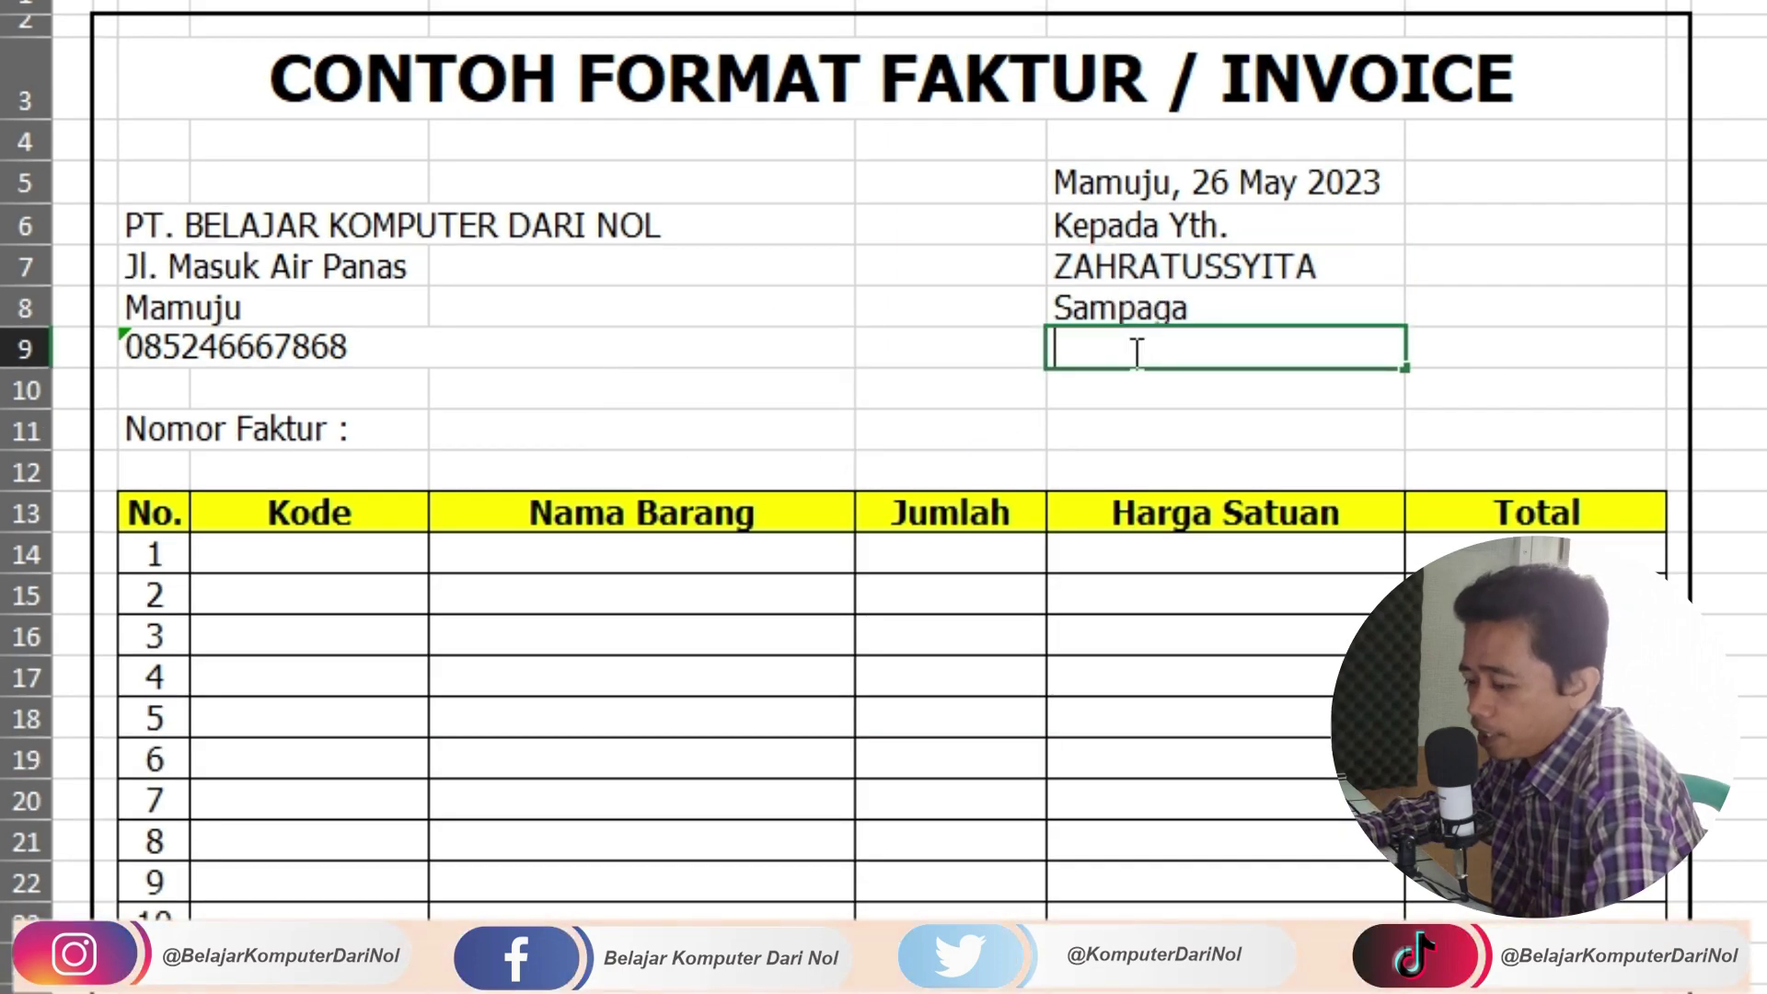
pyautogui.hotkey('ctrl', 'v')
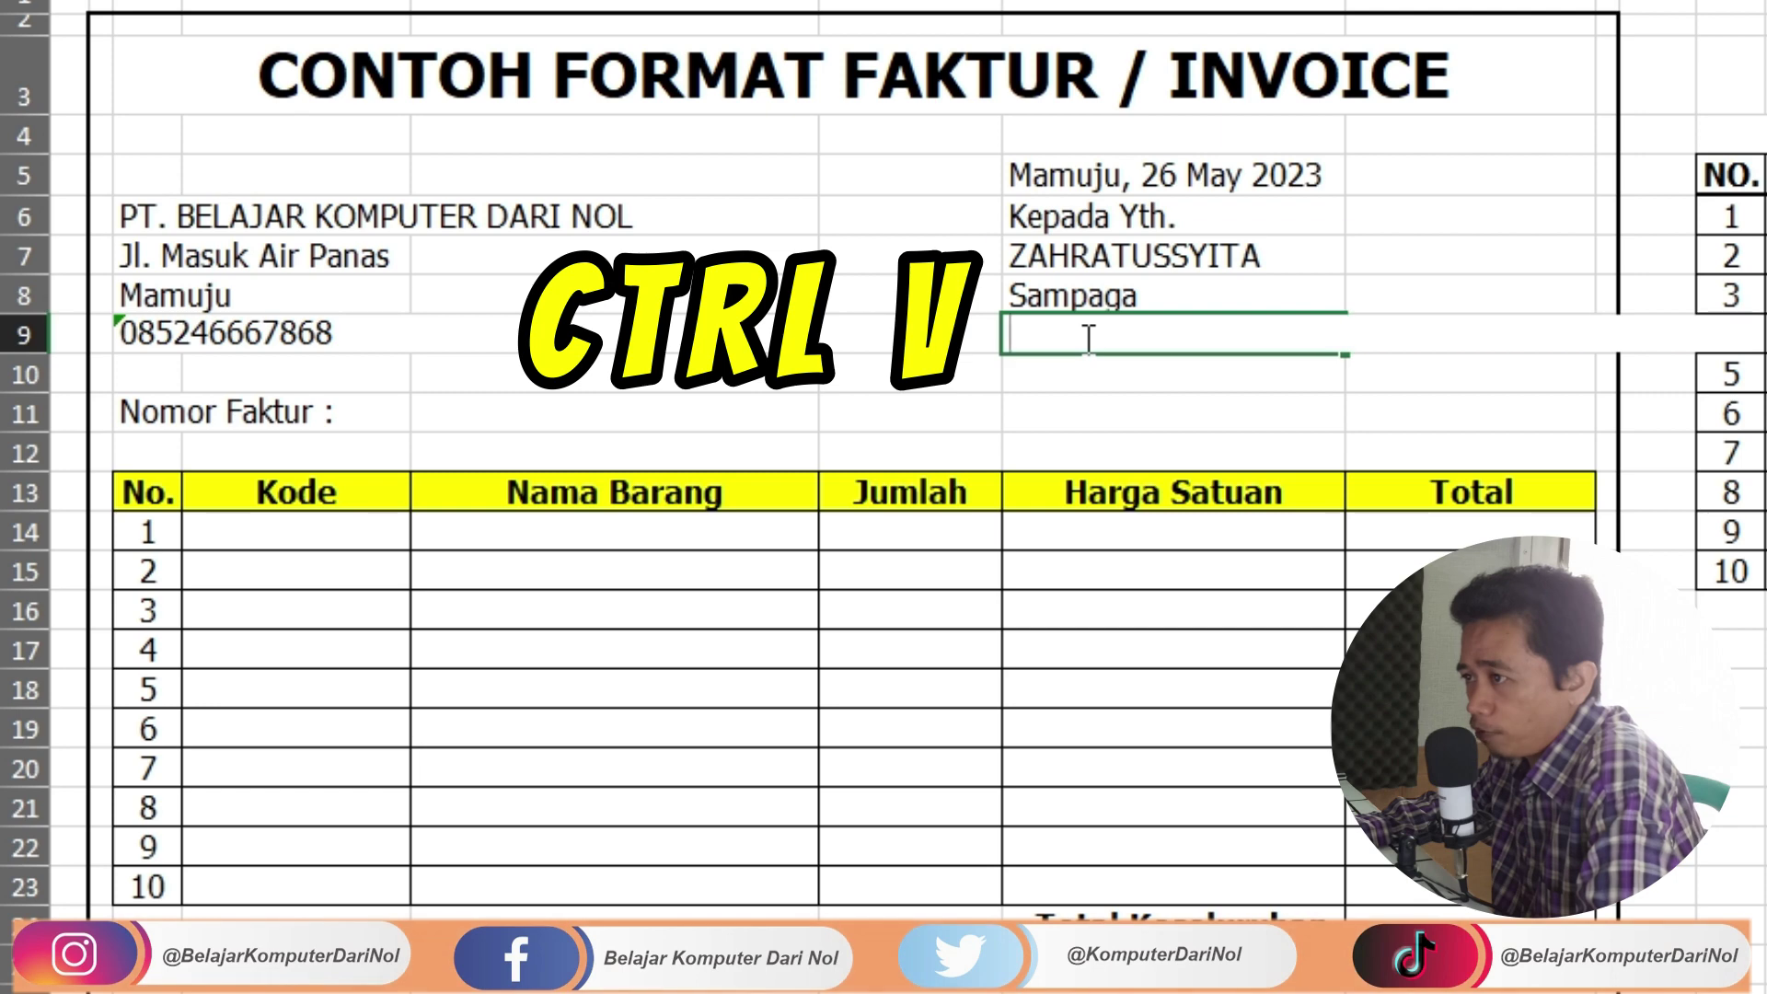
pyautogui.hotkey('ctrl', 'v')
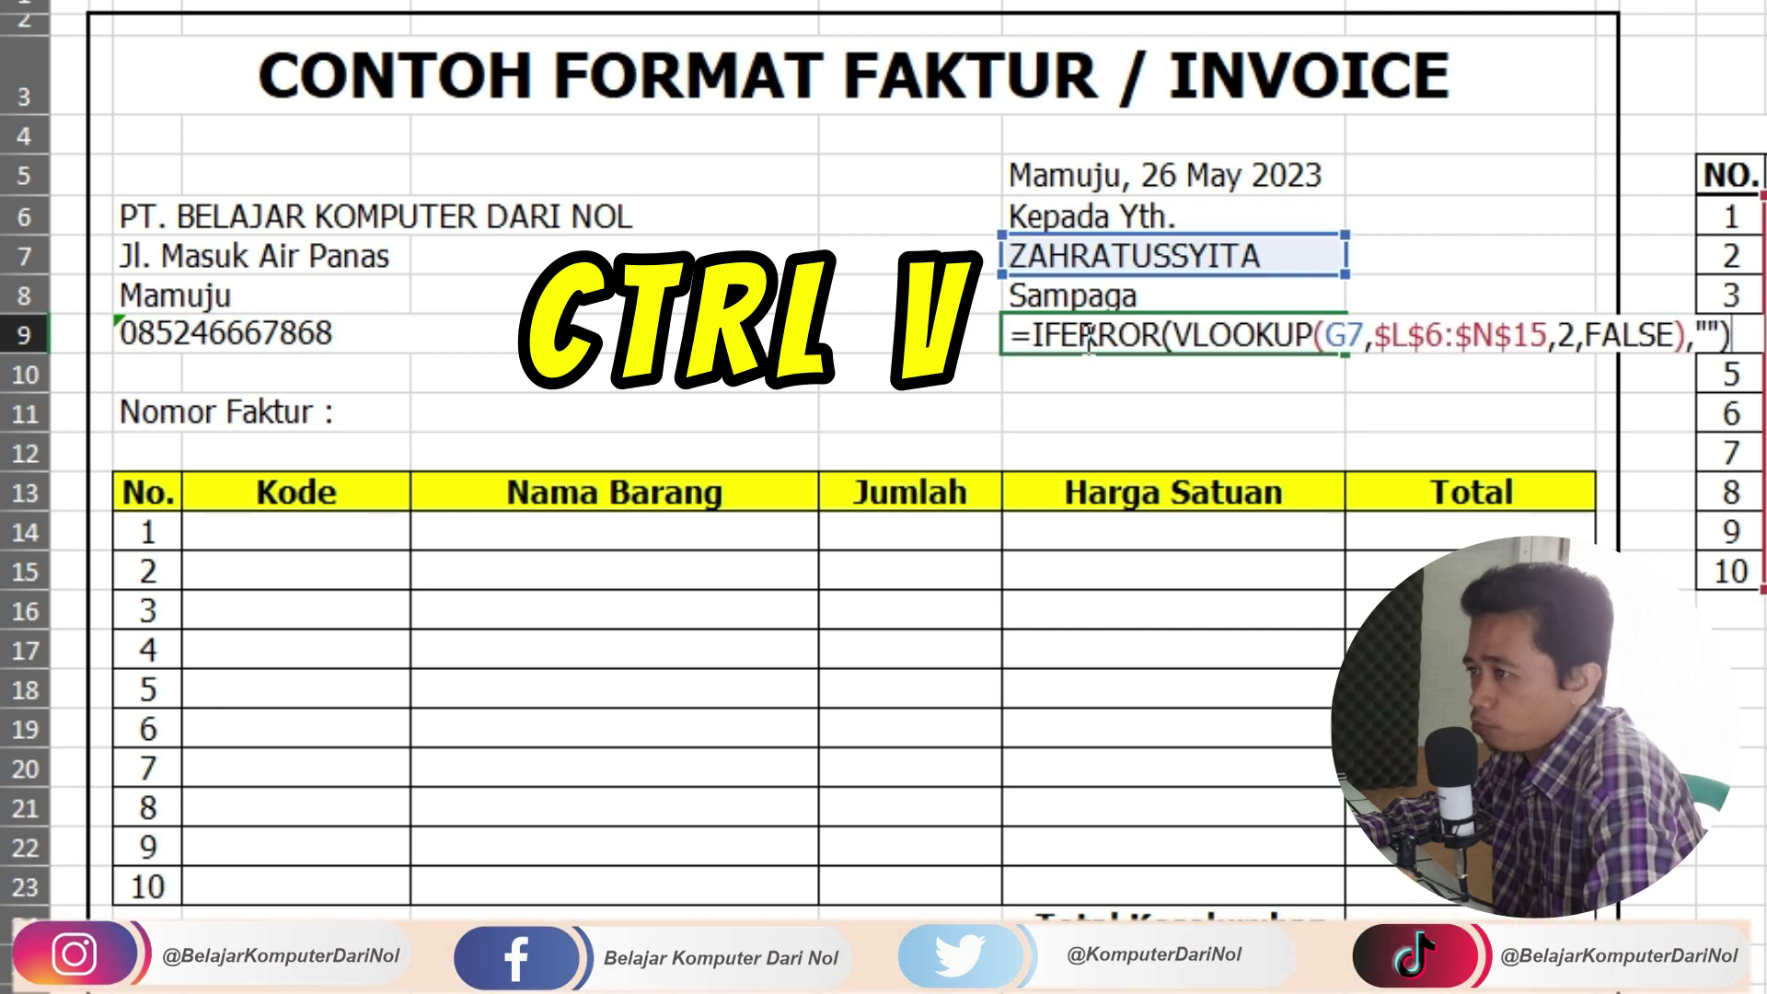
pyautogui.click(1576, 334)
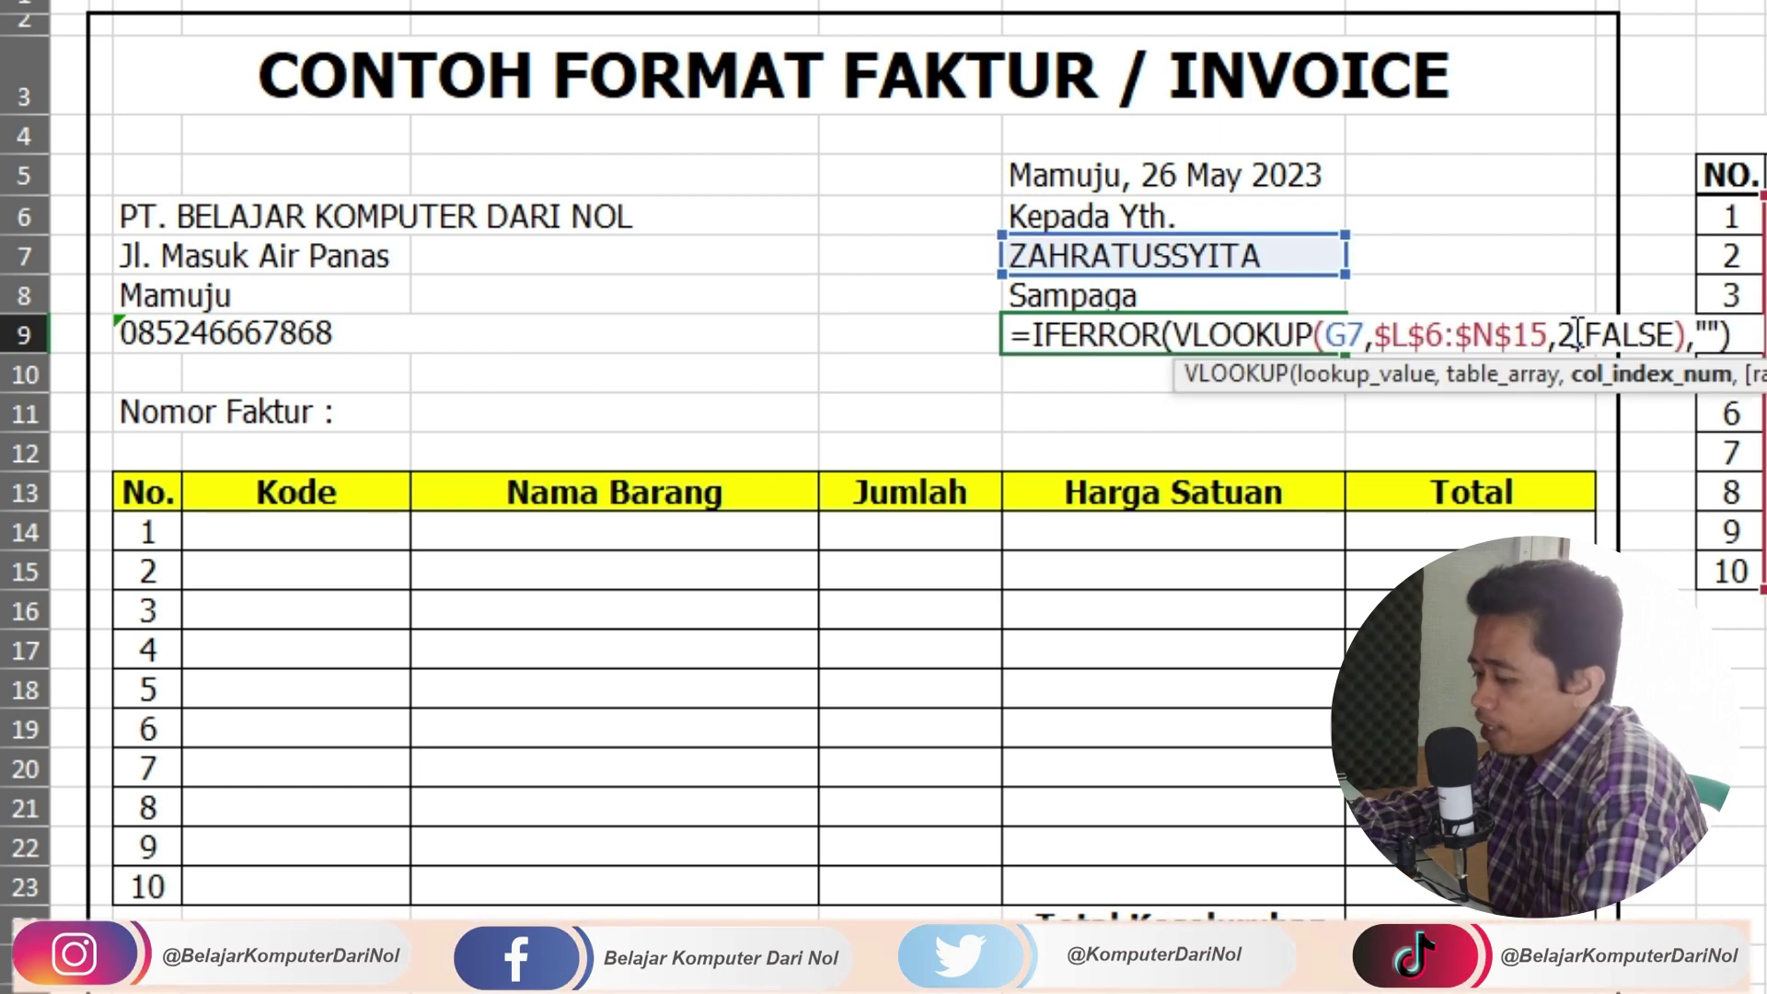
pyautogui.write('3')
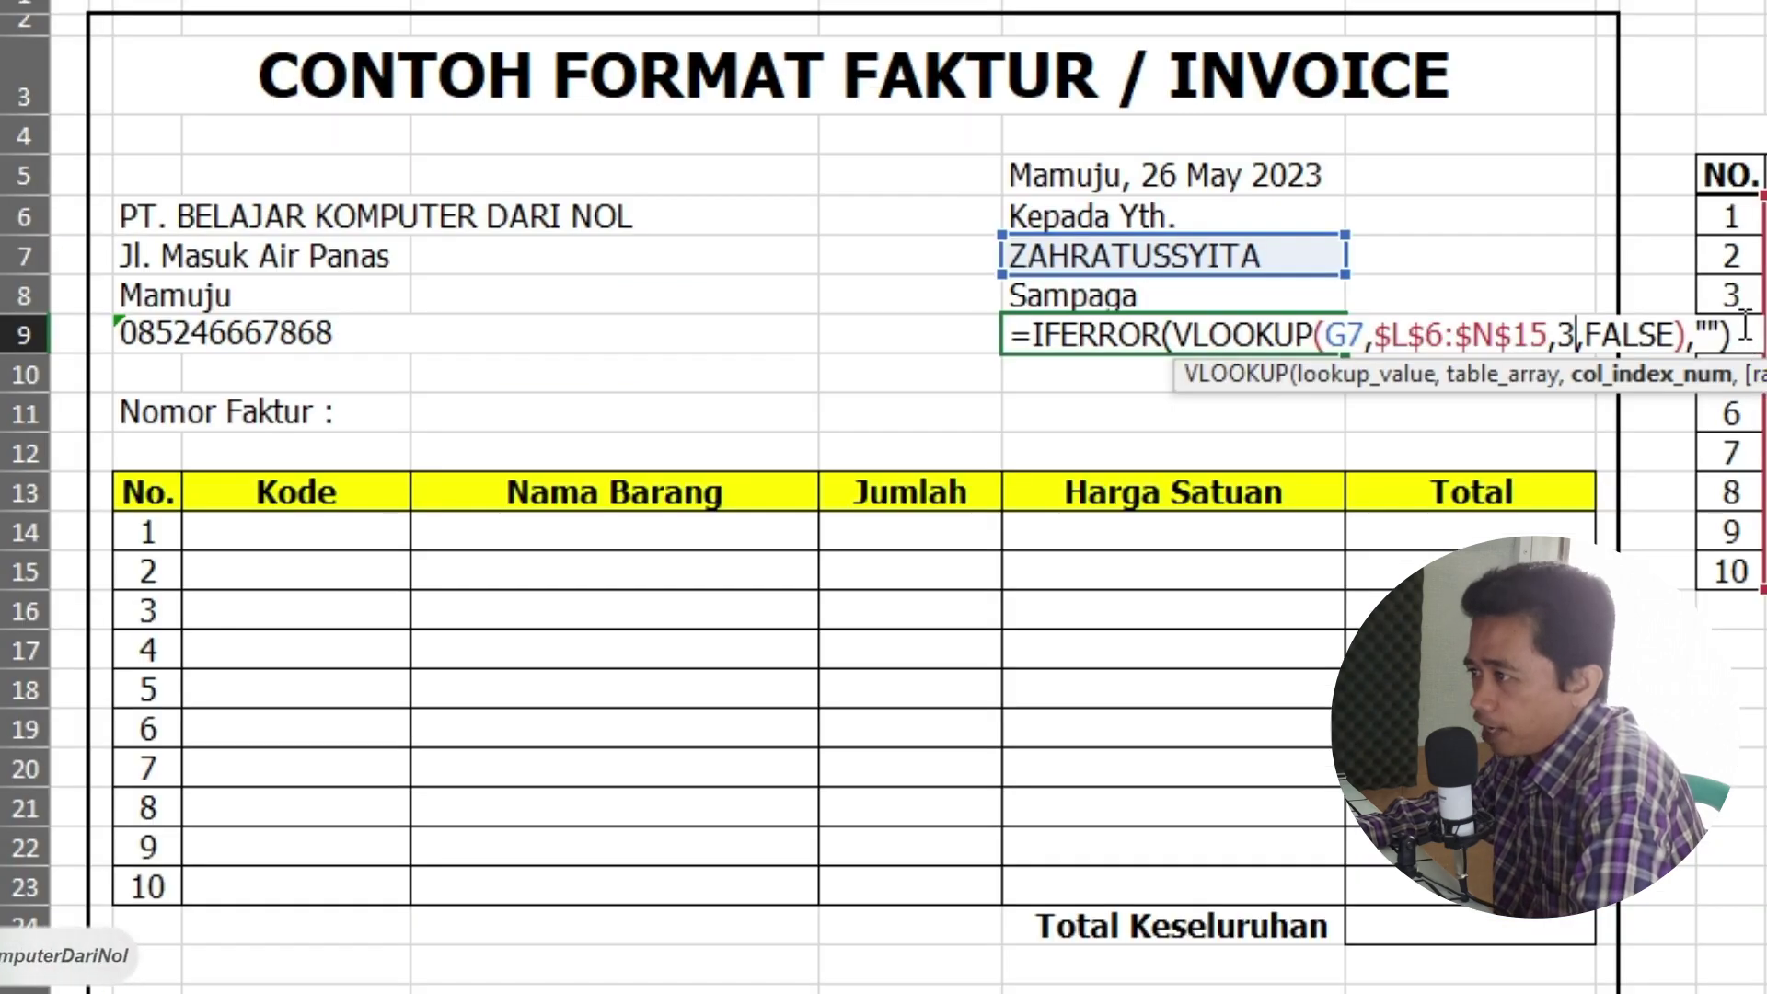
pyautogui.click(1086, 265)
# Step: Commit the contact lookup formula, then pick LKP. TEKNOLOGI from the customer dropdown
pyautogui.press('Return')
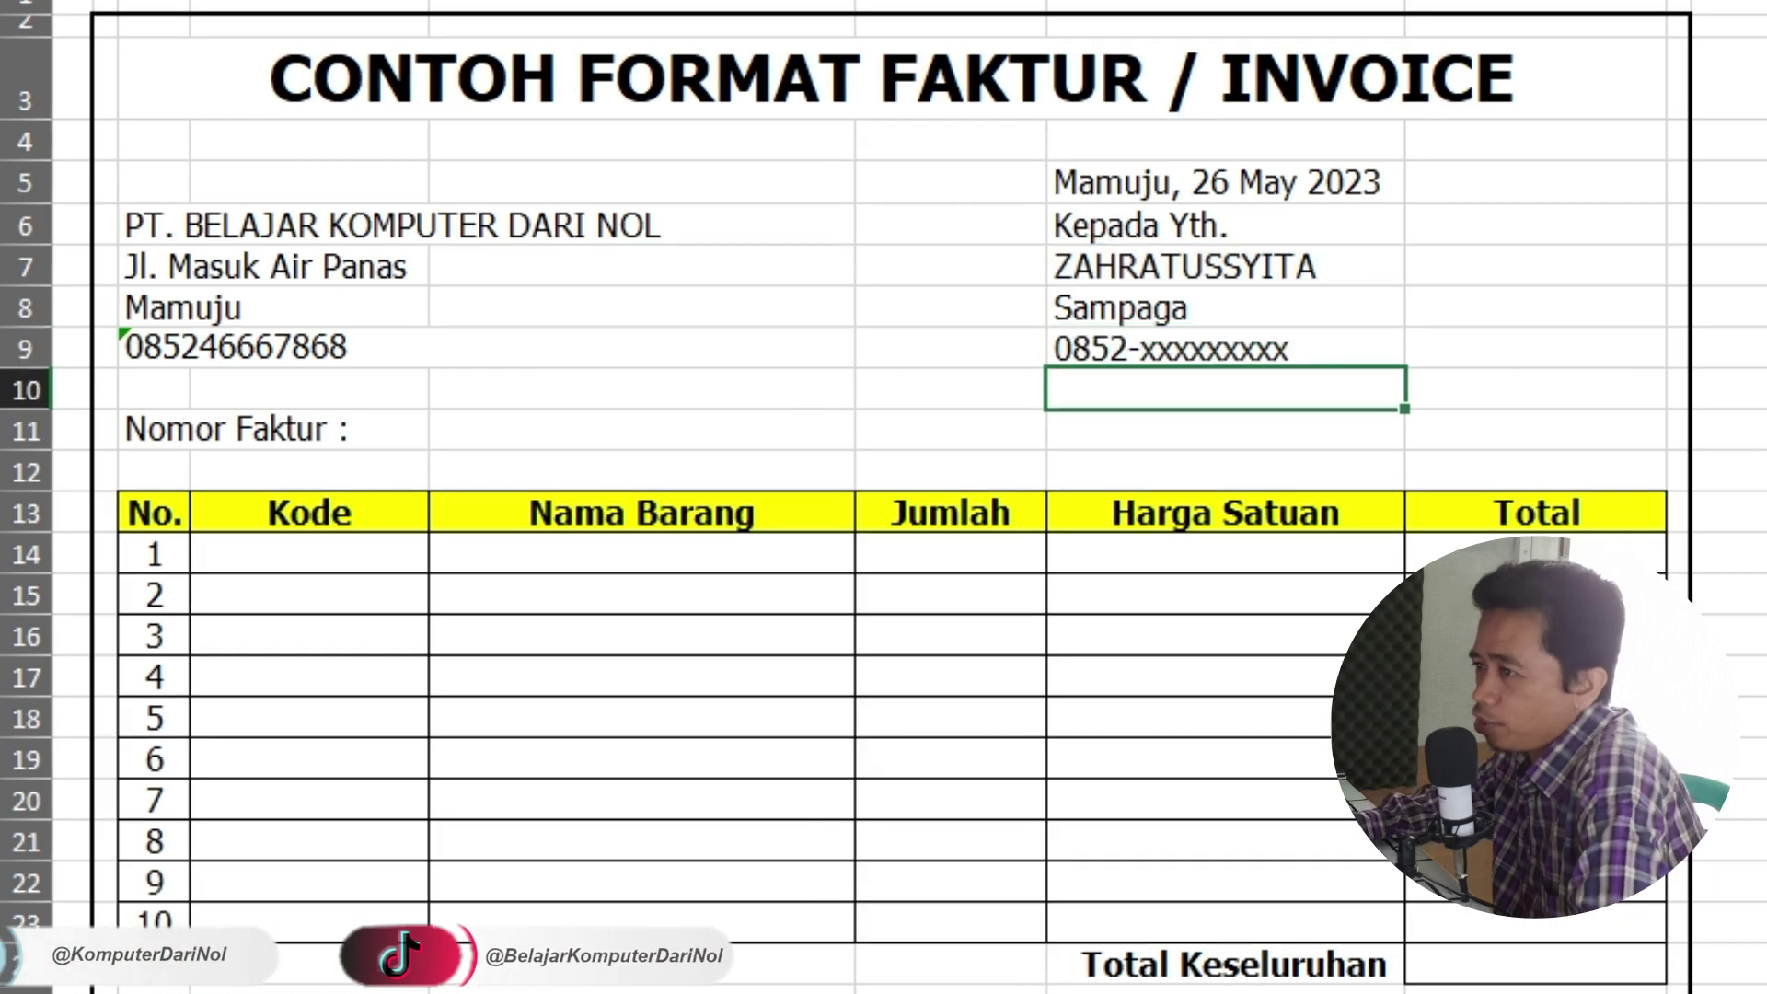
pyautogui.click(1251, 342)
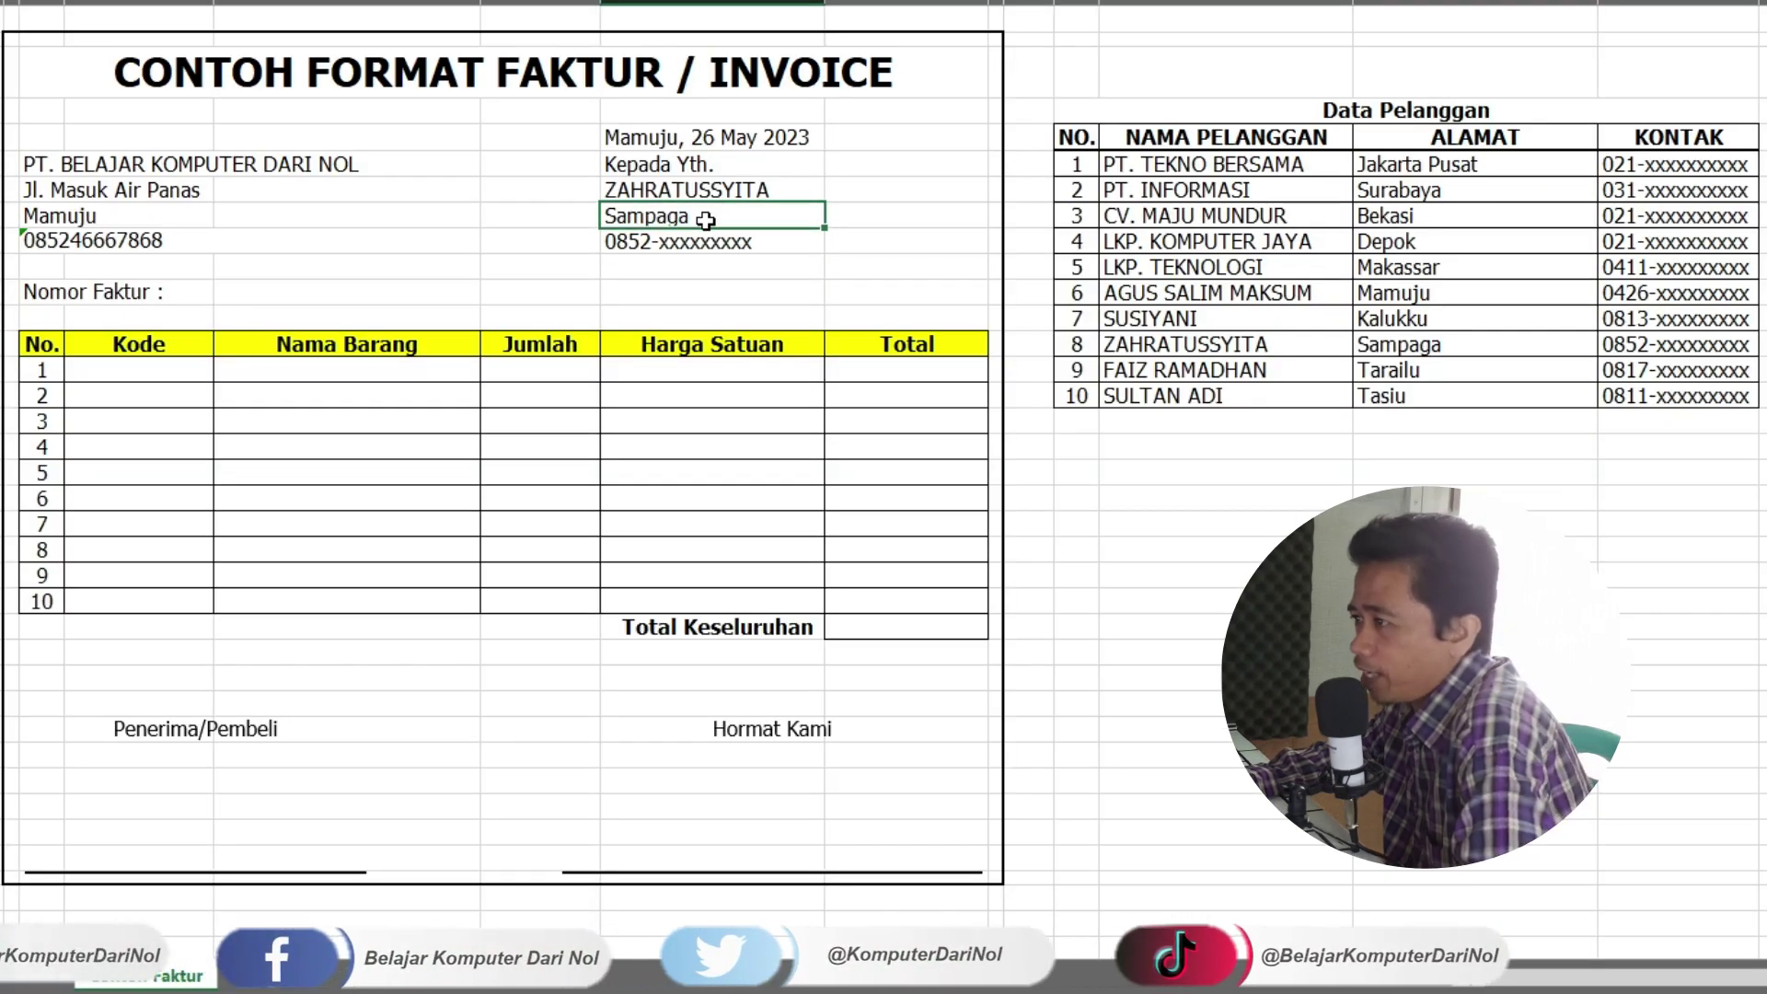
pyautogui.click(801, 215)
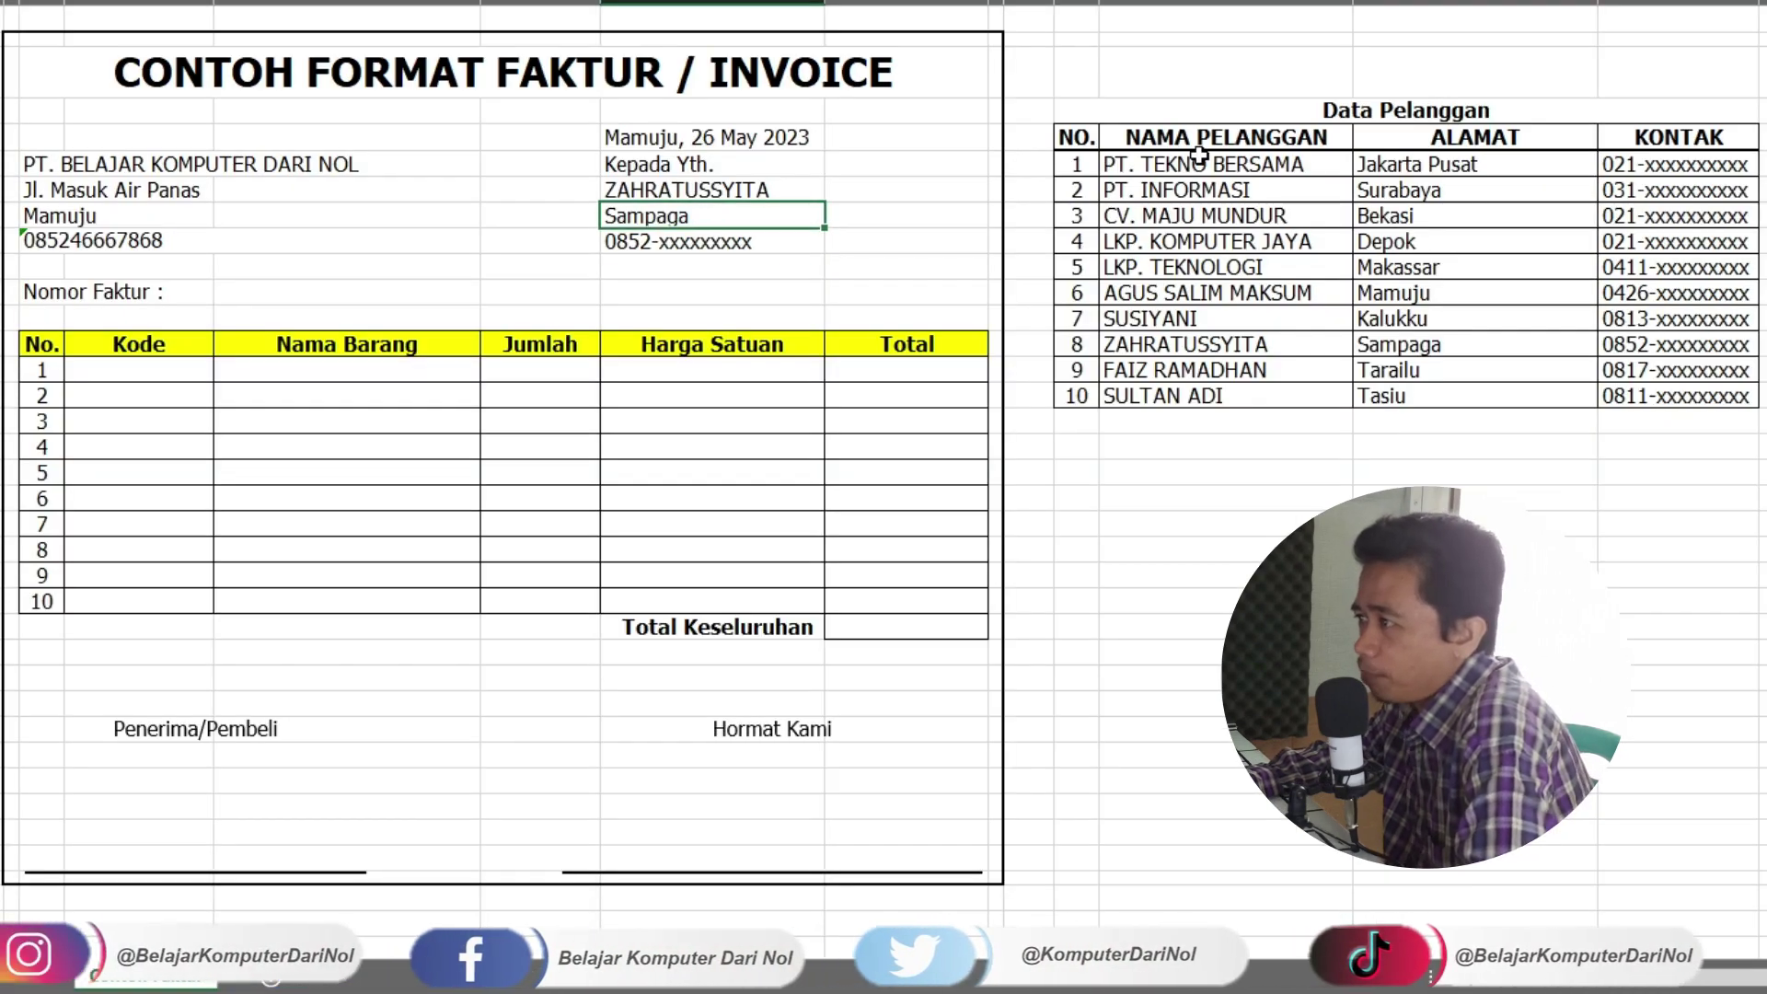
pyautogui.click(837, 193)
pyautogui.click(723, 245)
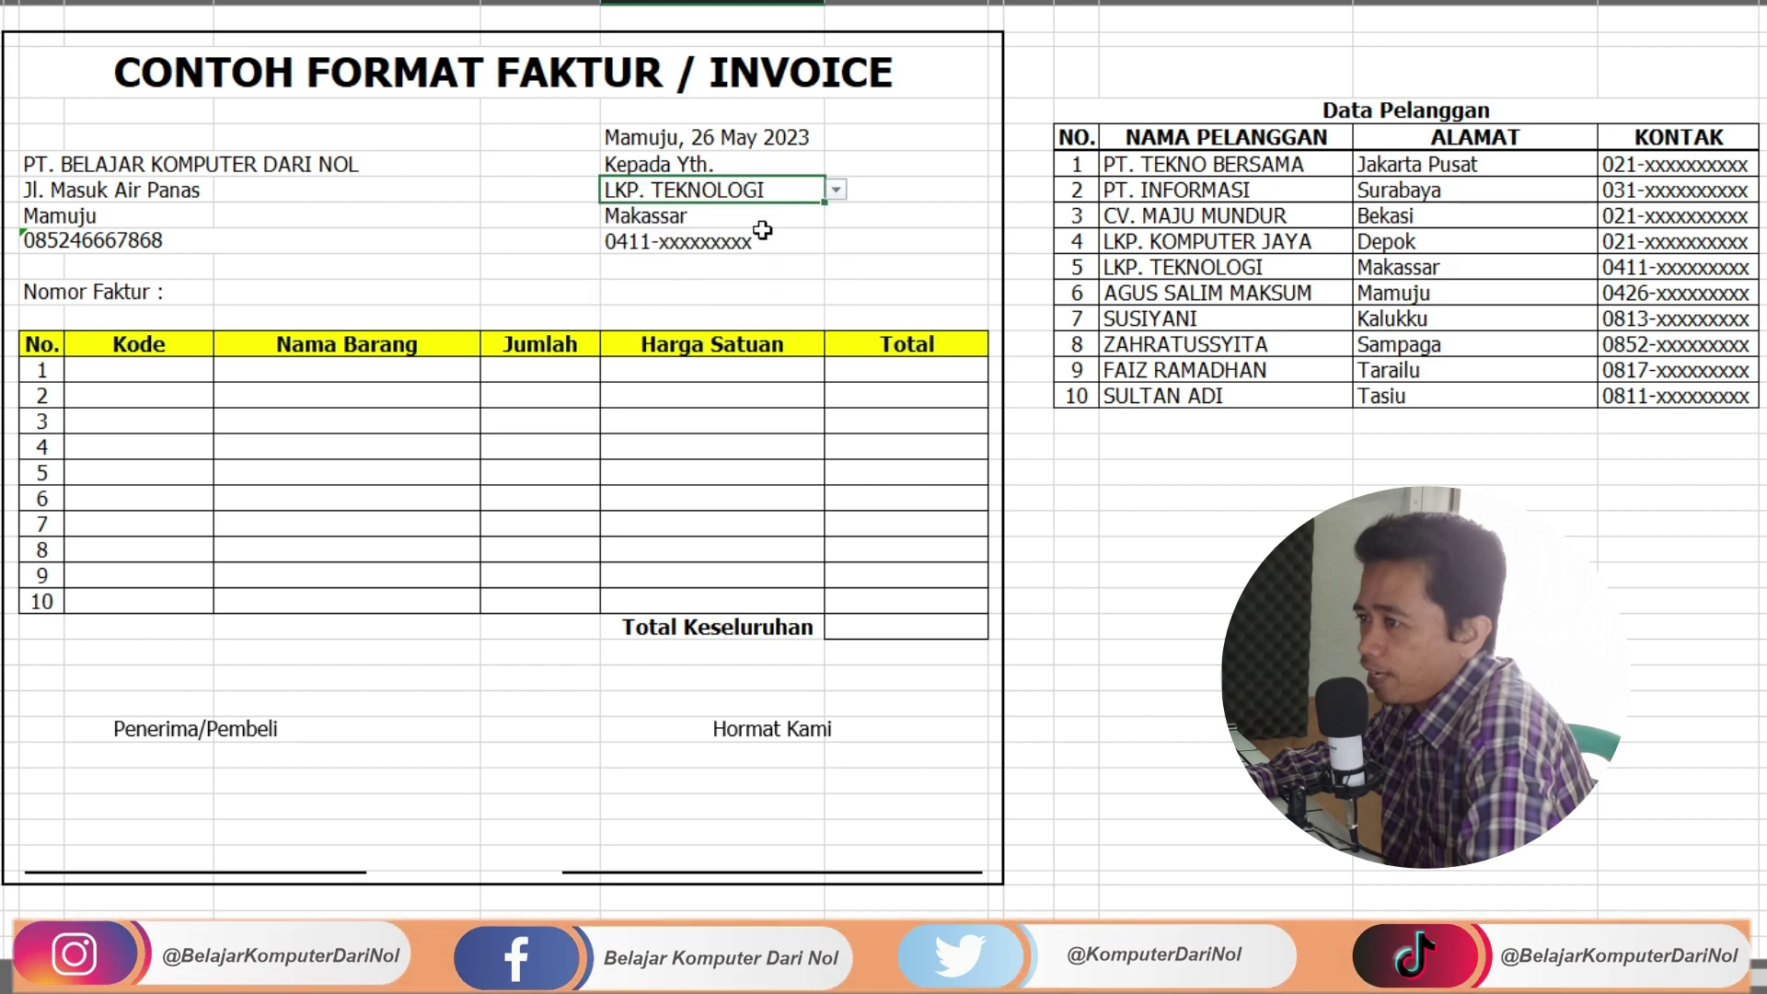
pyautogui.click(230, 289)
pyautogui.write("'")
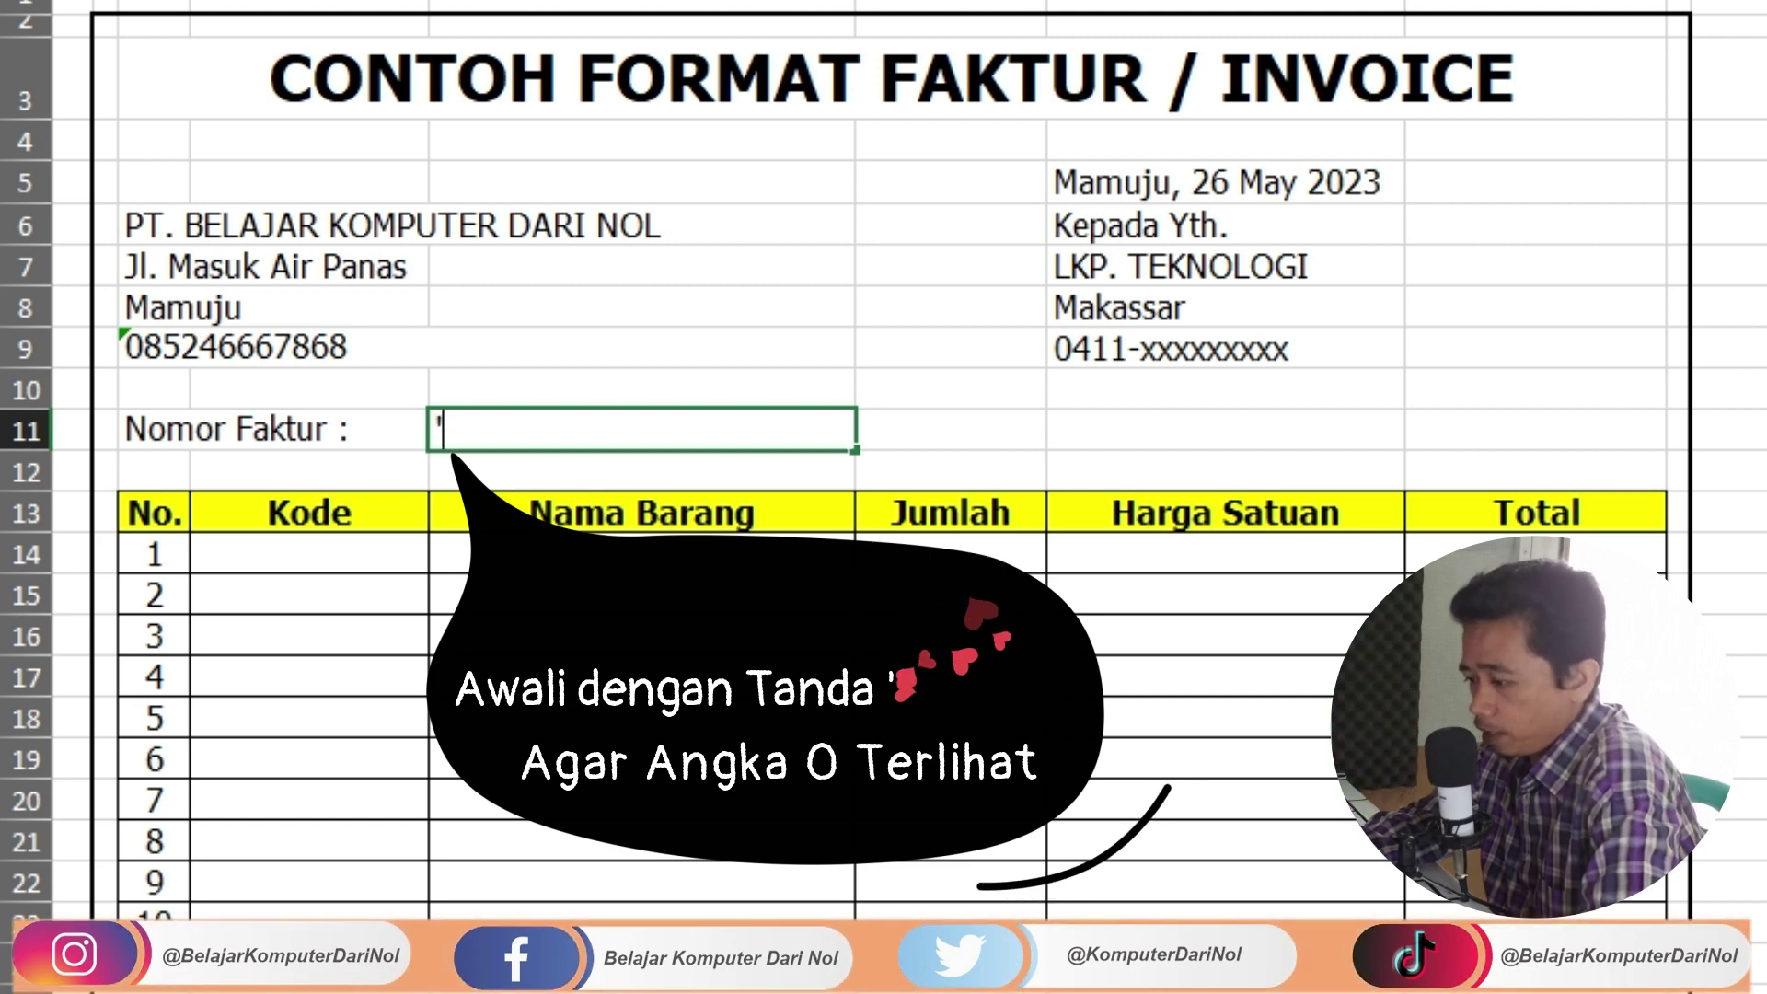
# Step: Enter '001 as the Nomor Faktur, then inspect the item table cells and the example's T01 code list
pyautogui.write('001')
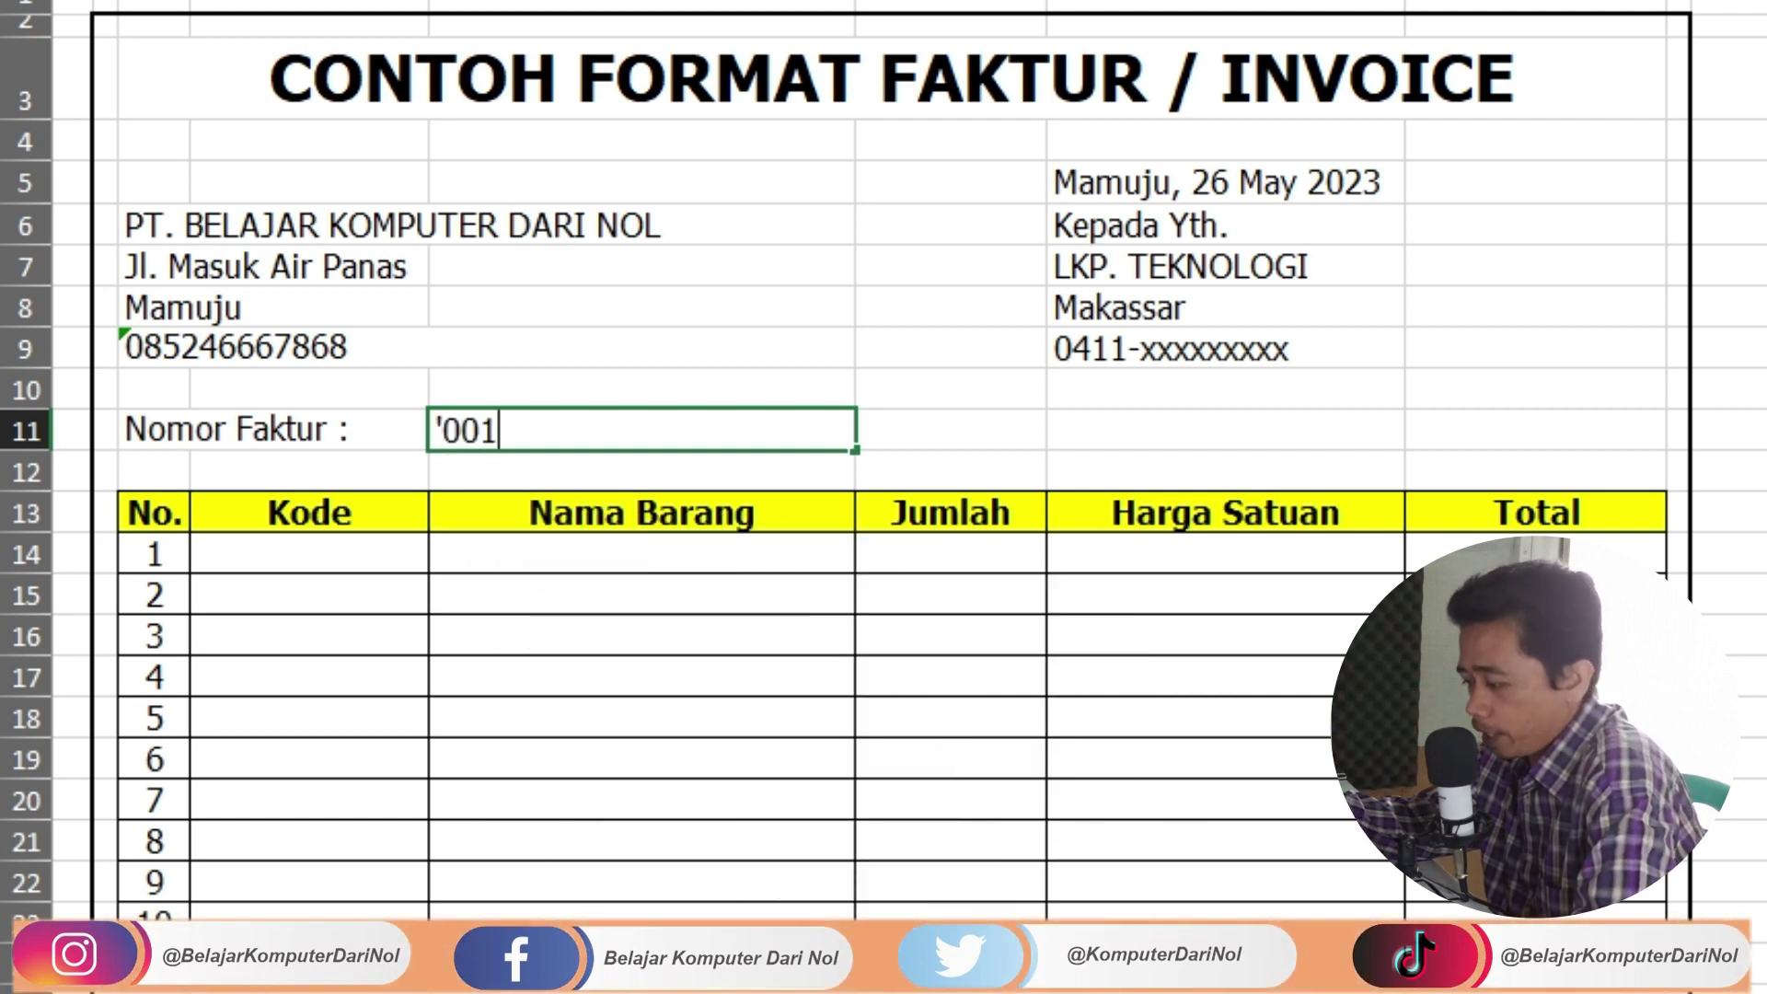
pyautogui.click(304, 676)
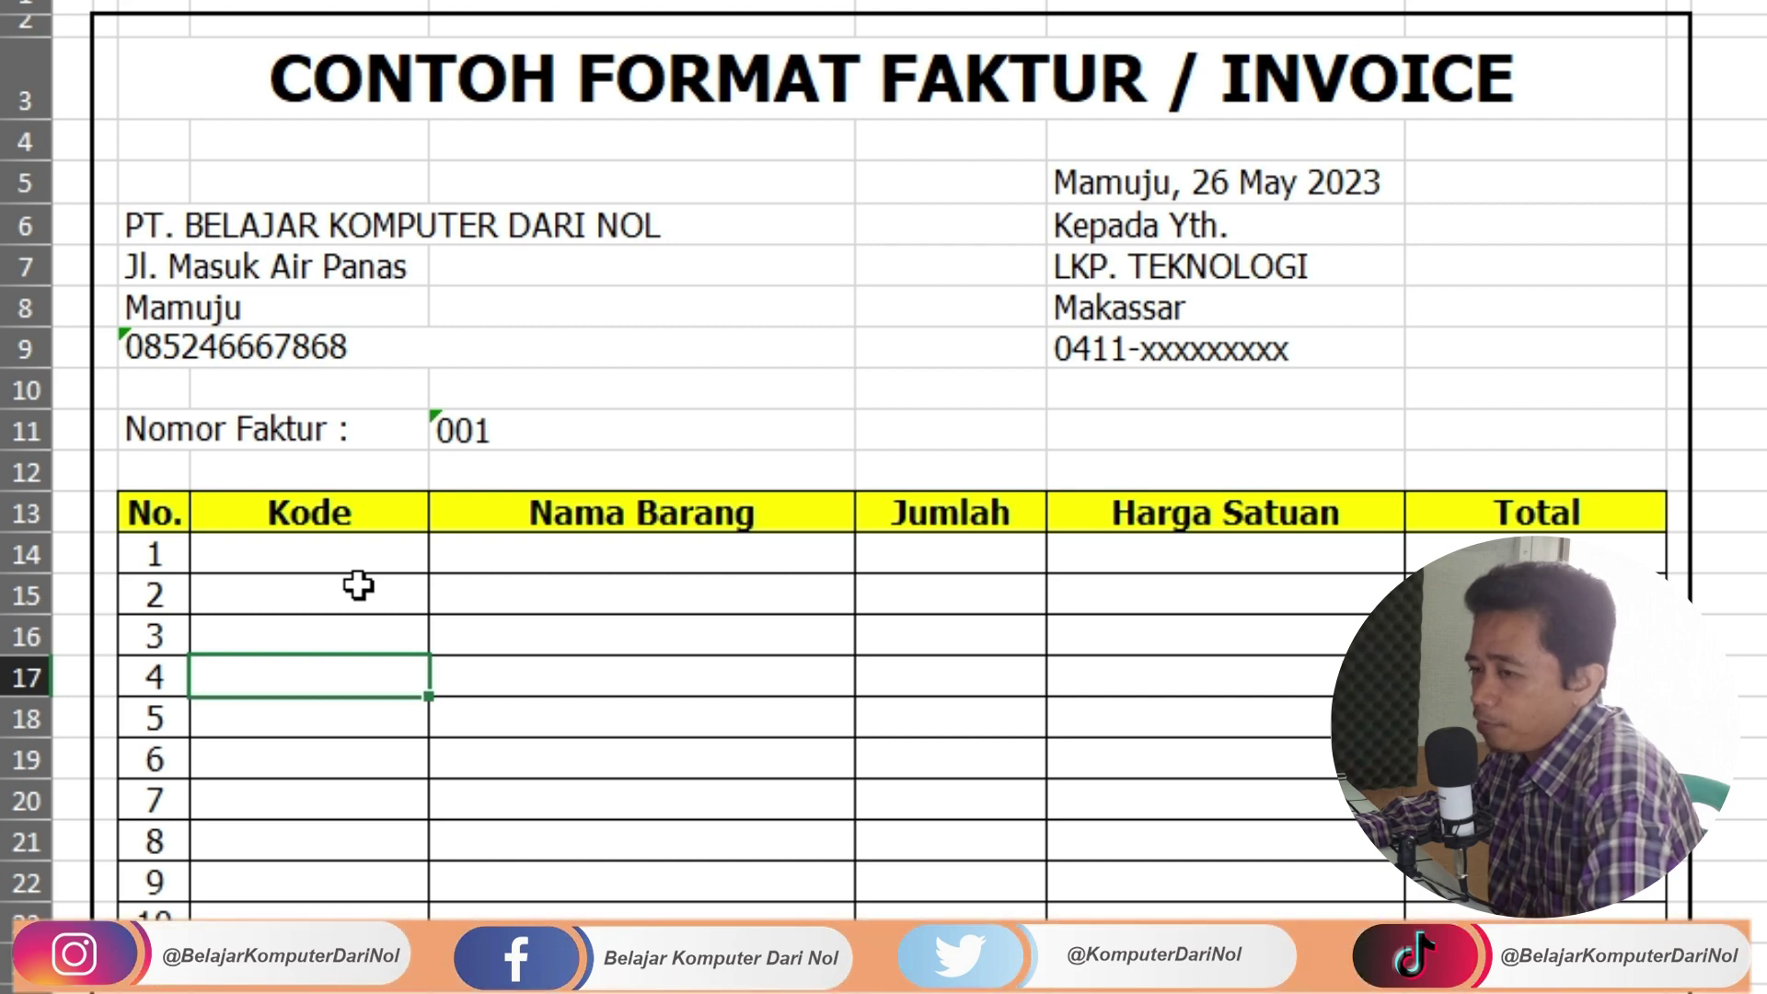
pyautogui.click(288, 549)
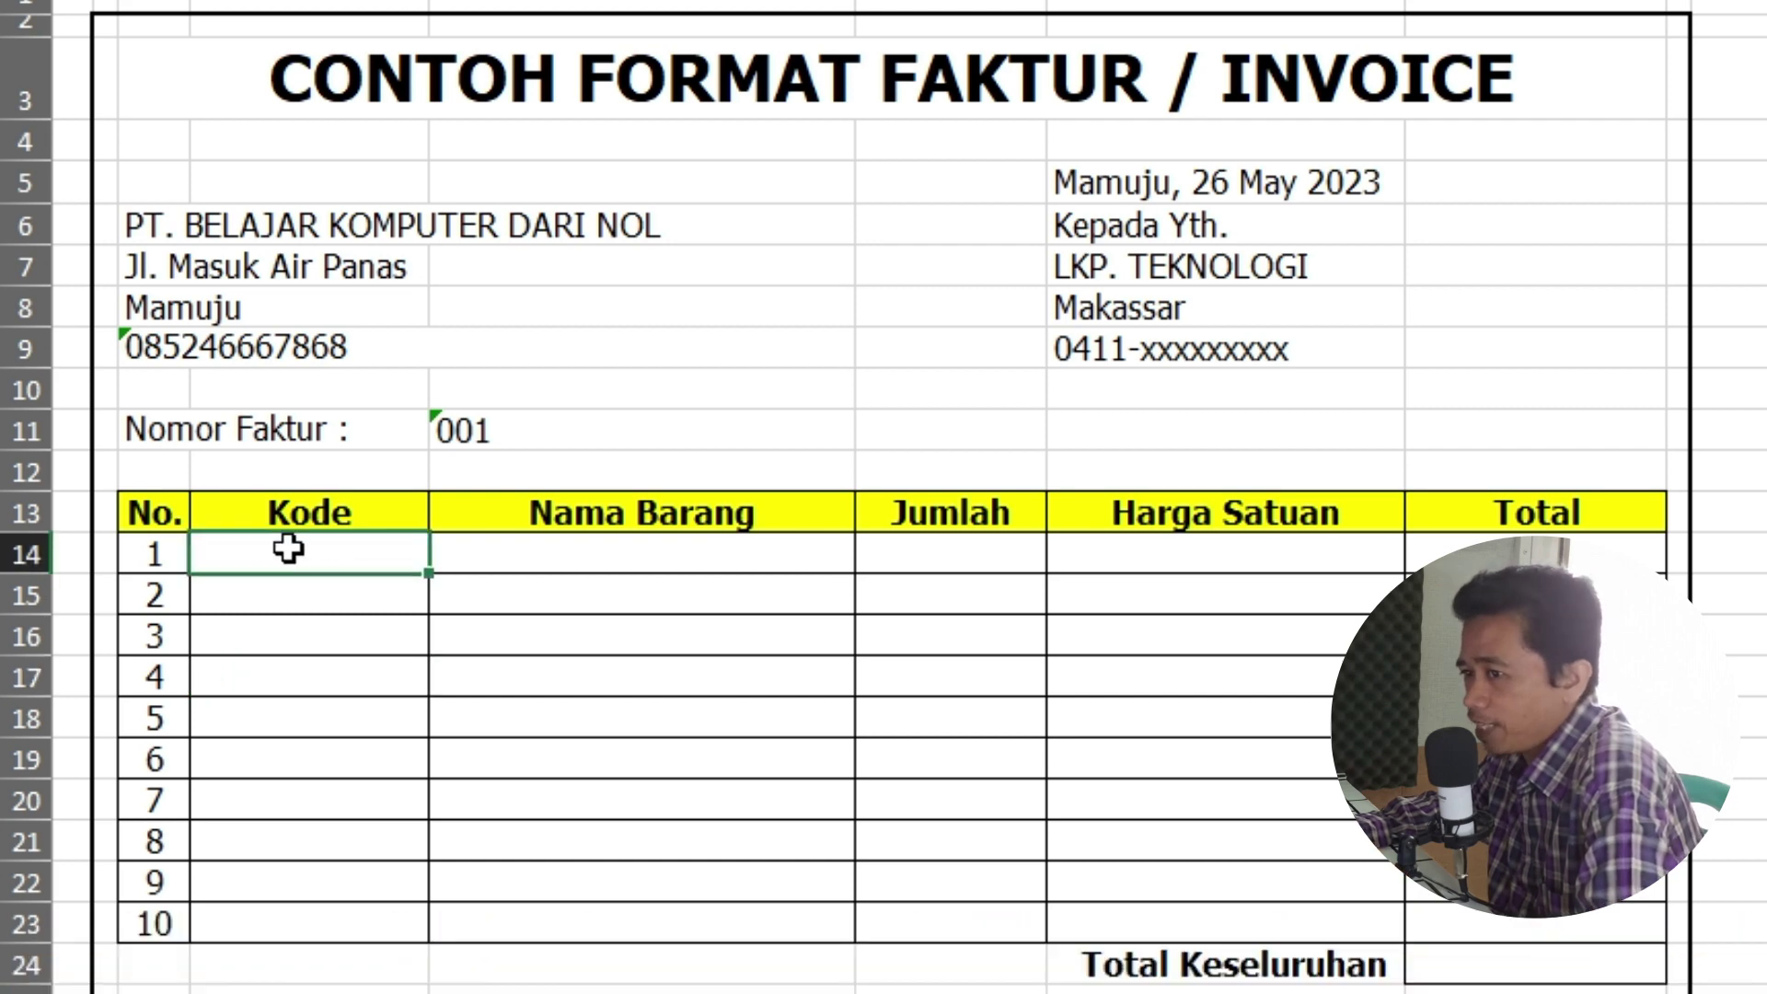
pyautogui.click(524, 556)
pyautogui.click(942, 556)
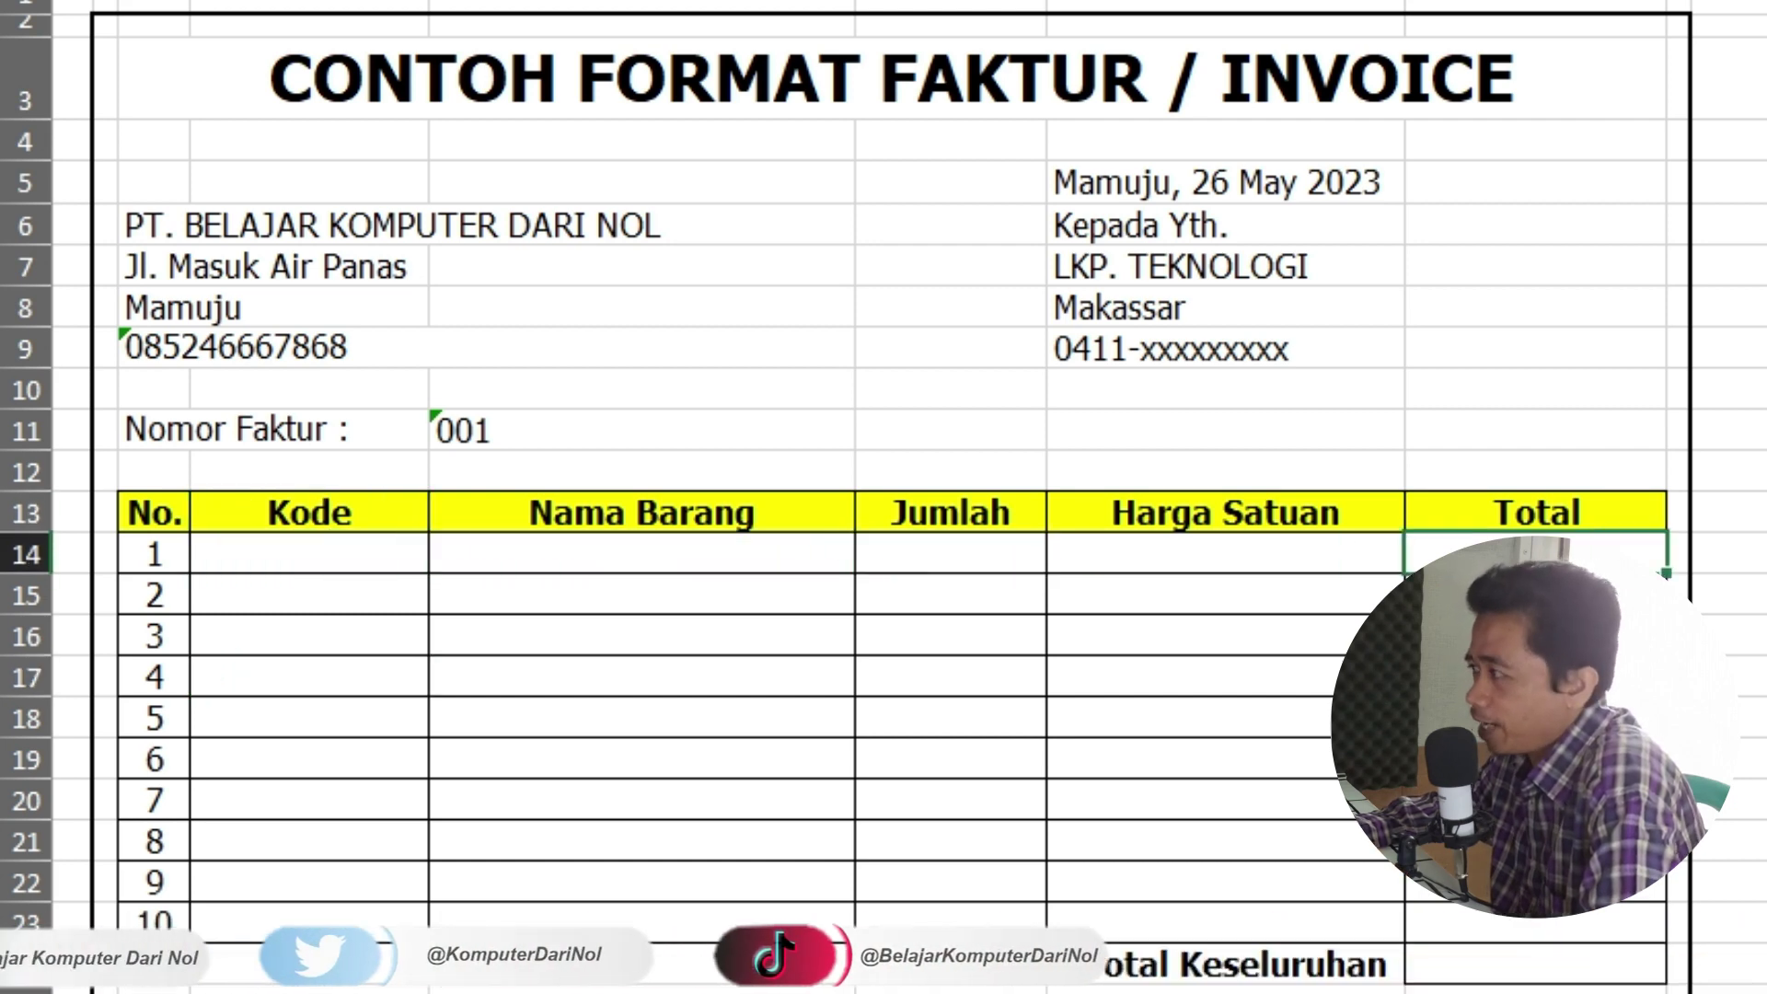
pyautogui.click(363, 552)
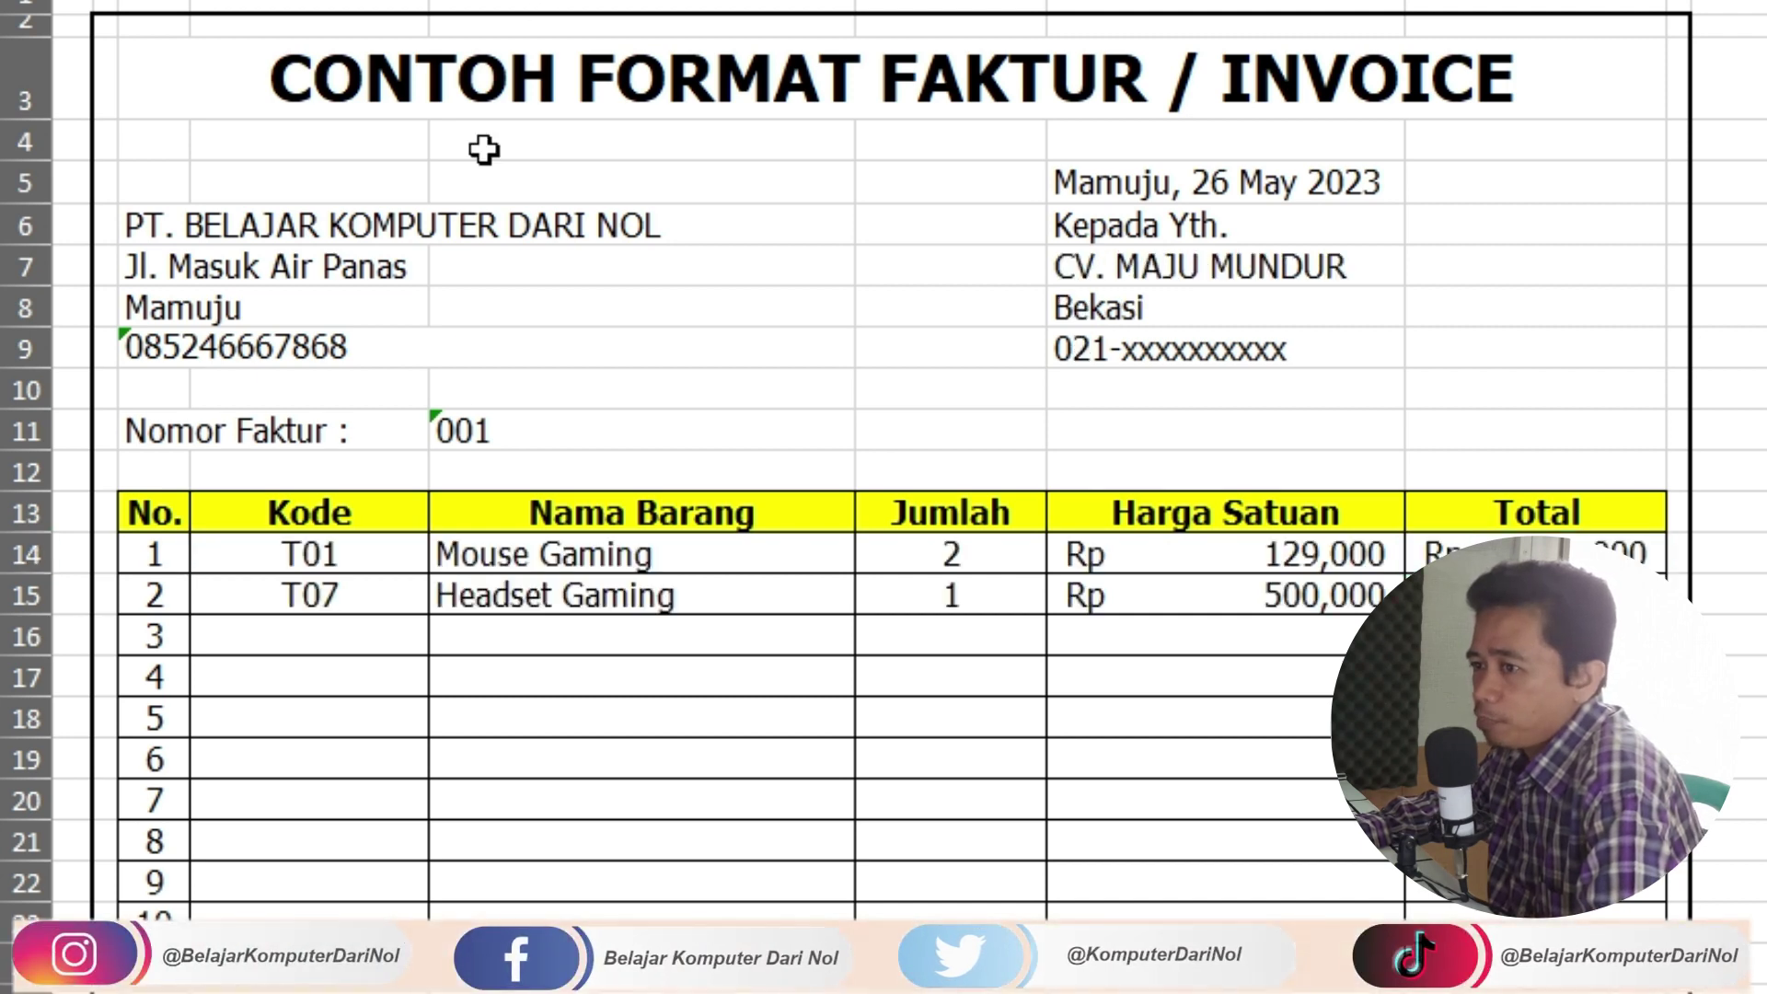
pyautogui.click(361, 556)
pyautogui.click(446, 553)
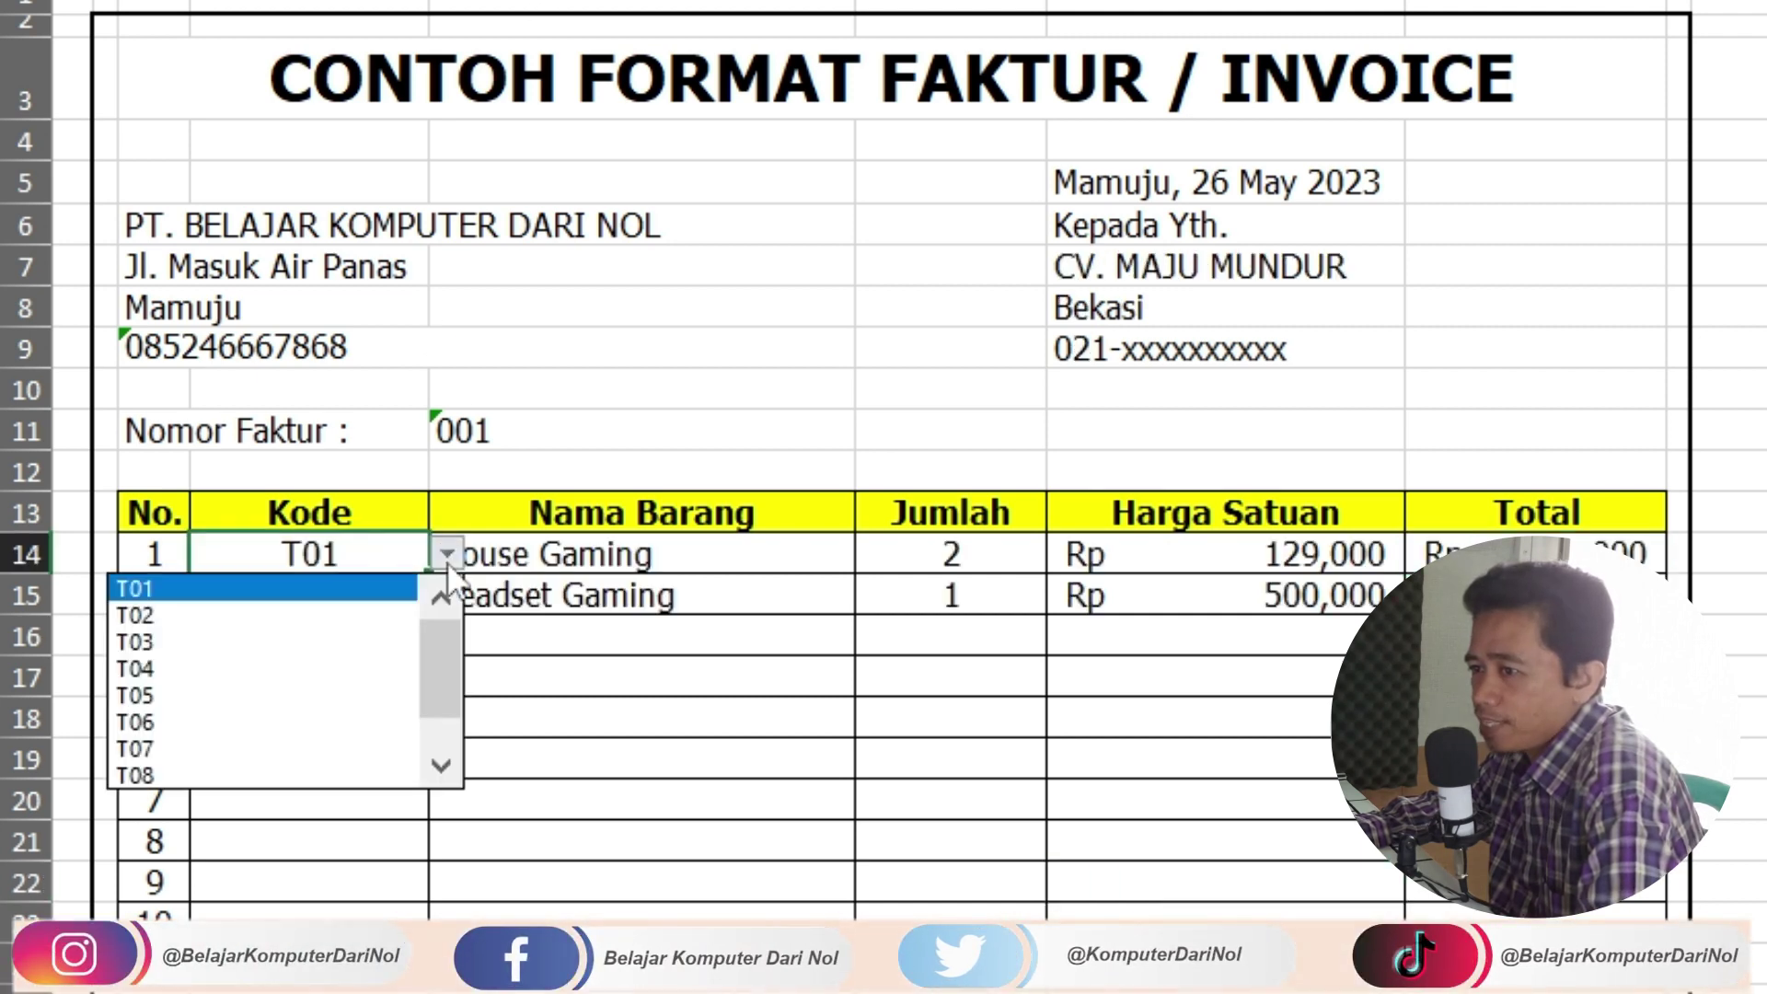
pyautogui.click(448, 584)
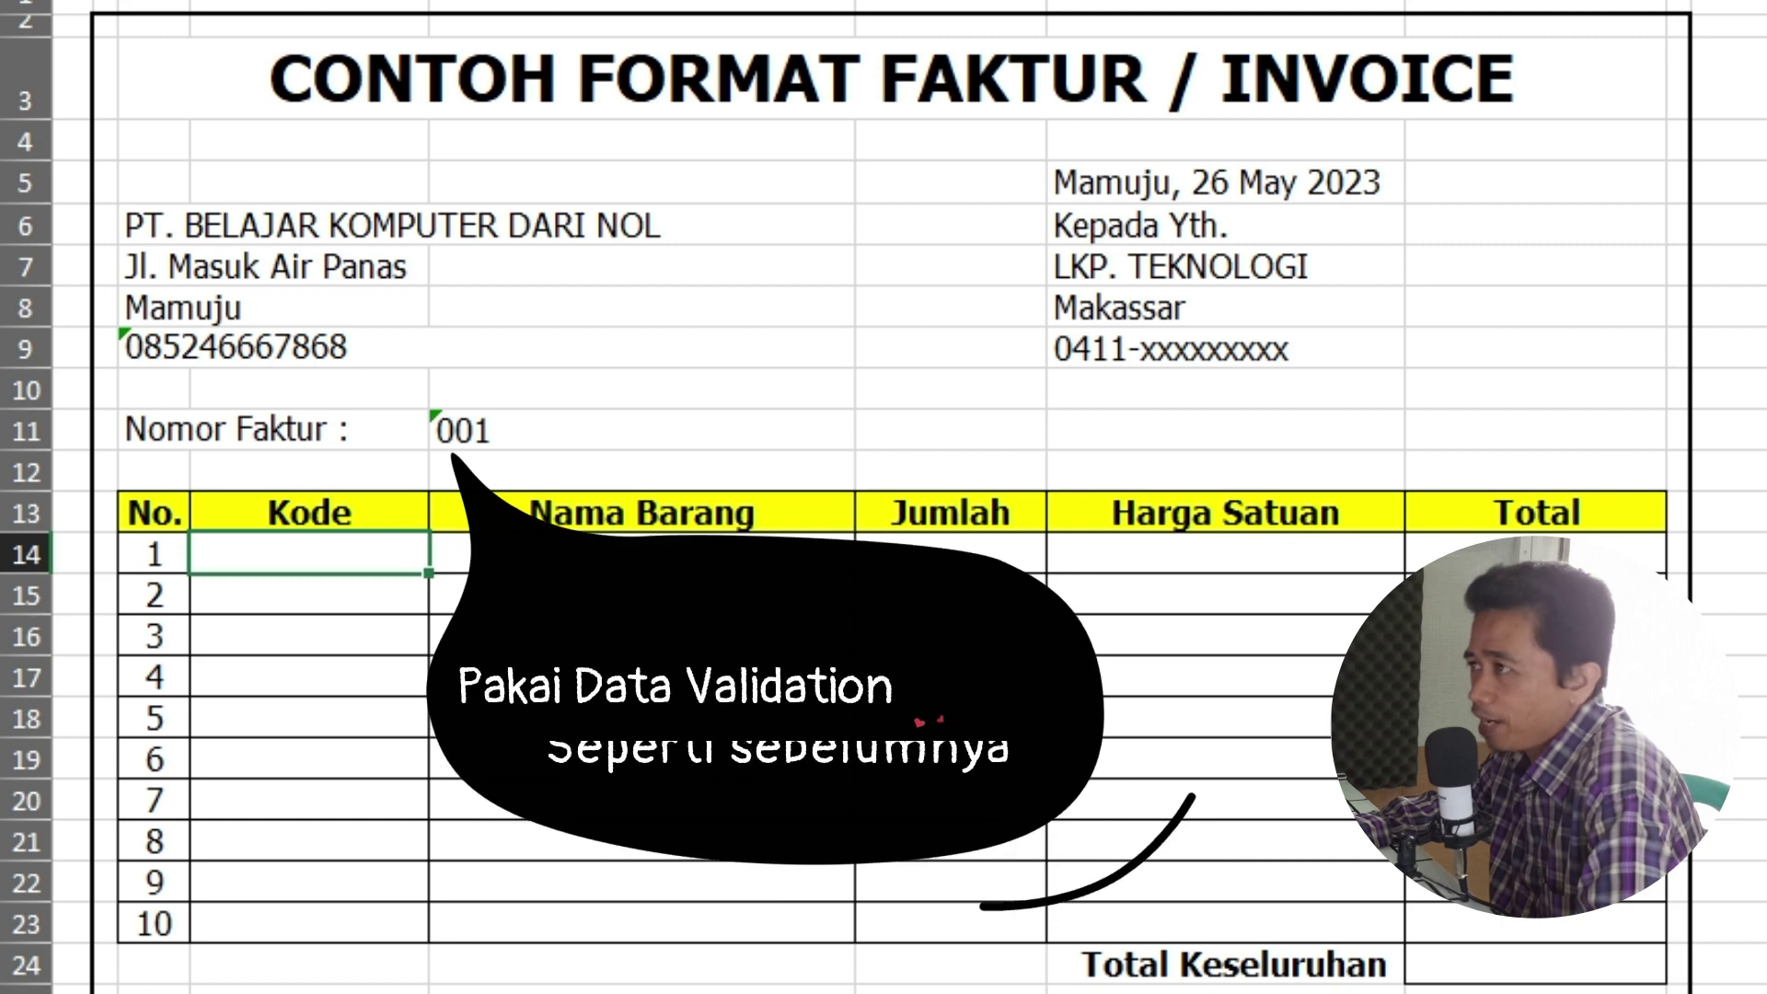
# Step: Restrict the ten Kode cells to a list sourced from the KODE codes T01–T10 ($Q$6:$Q$15)
pyautogui.moveTo(343, 555); pyautogui.dragTo(351, 925)
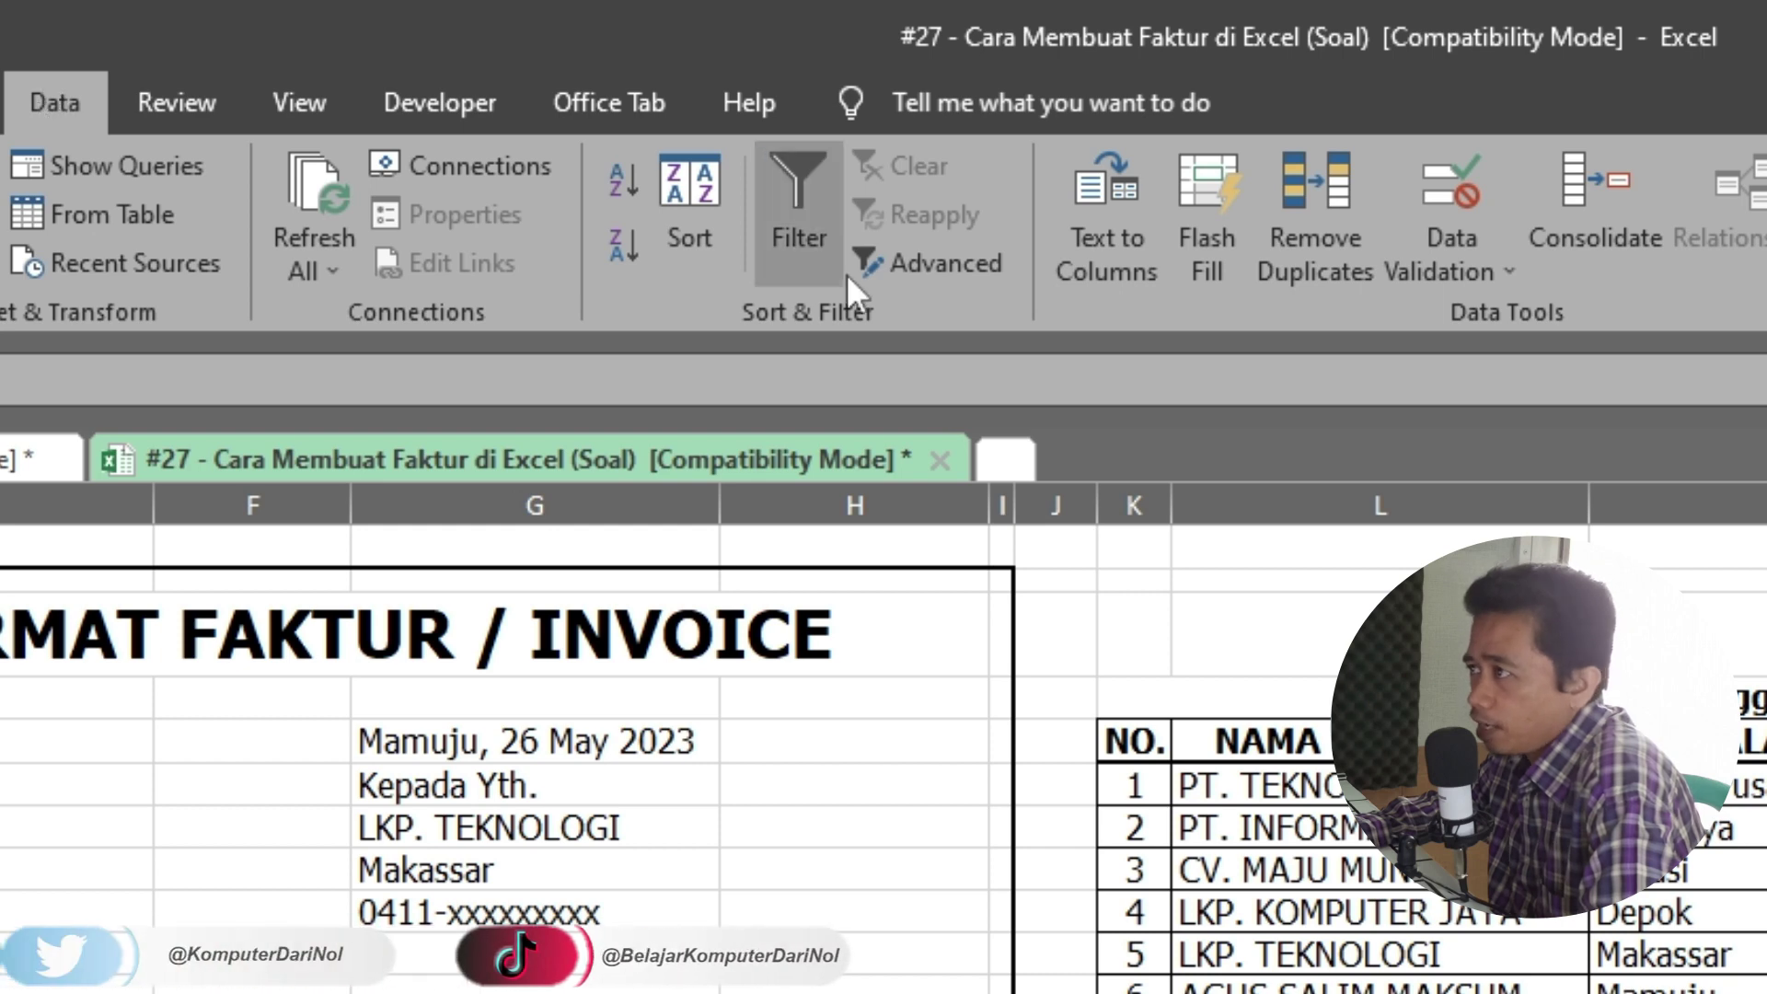
pyautogui.click(1470, 262)
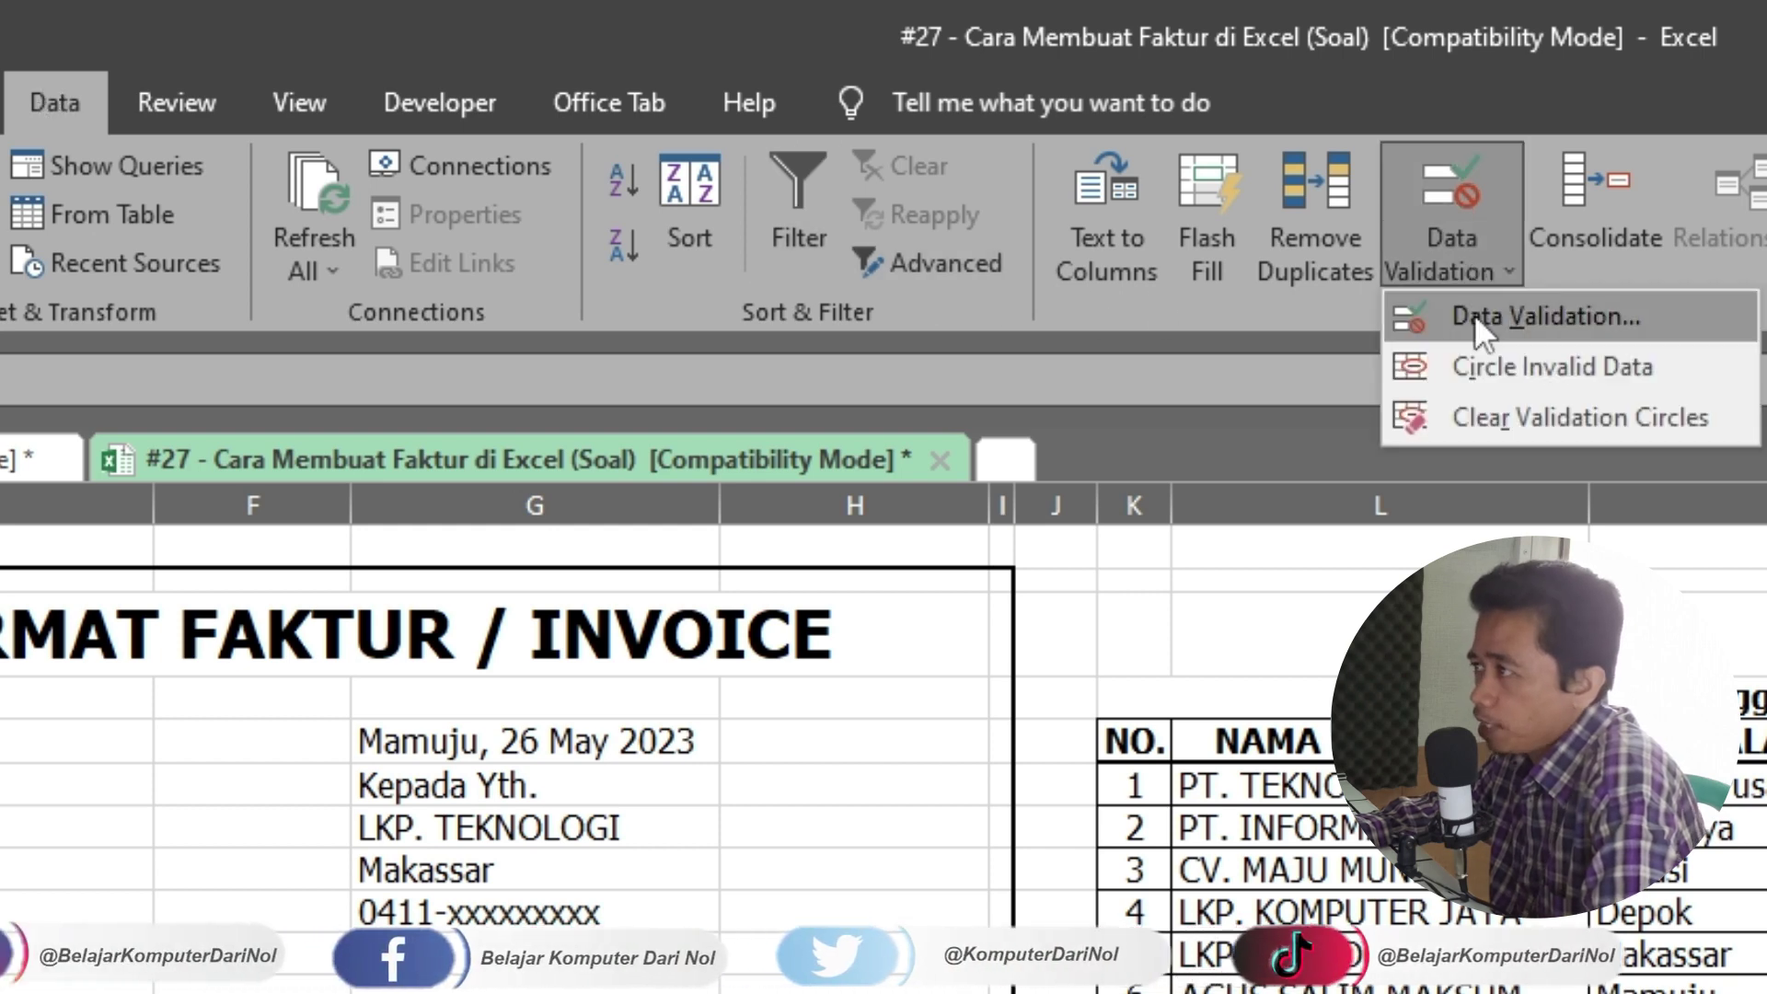
pyautogui.click(1474, 313)
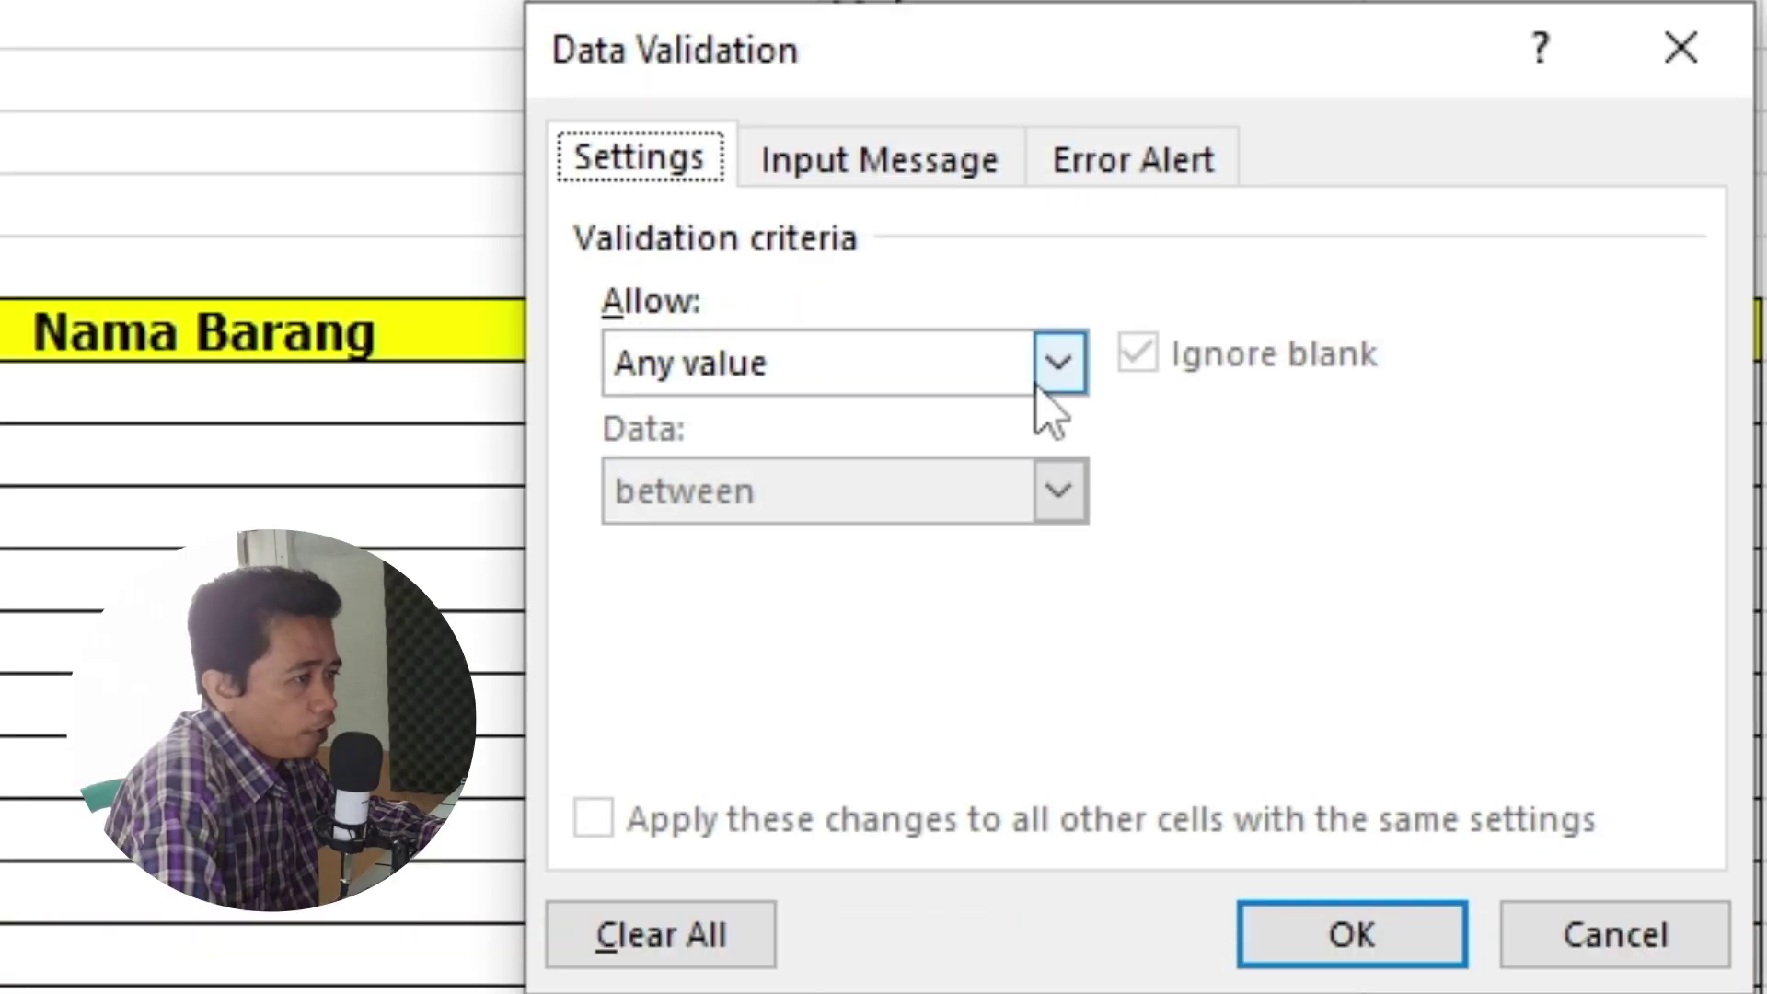
pyautogui.click(1058, 363)
pyautogui.click(750, 541)
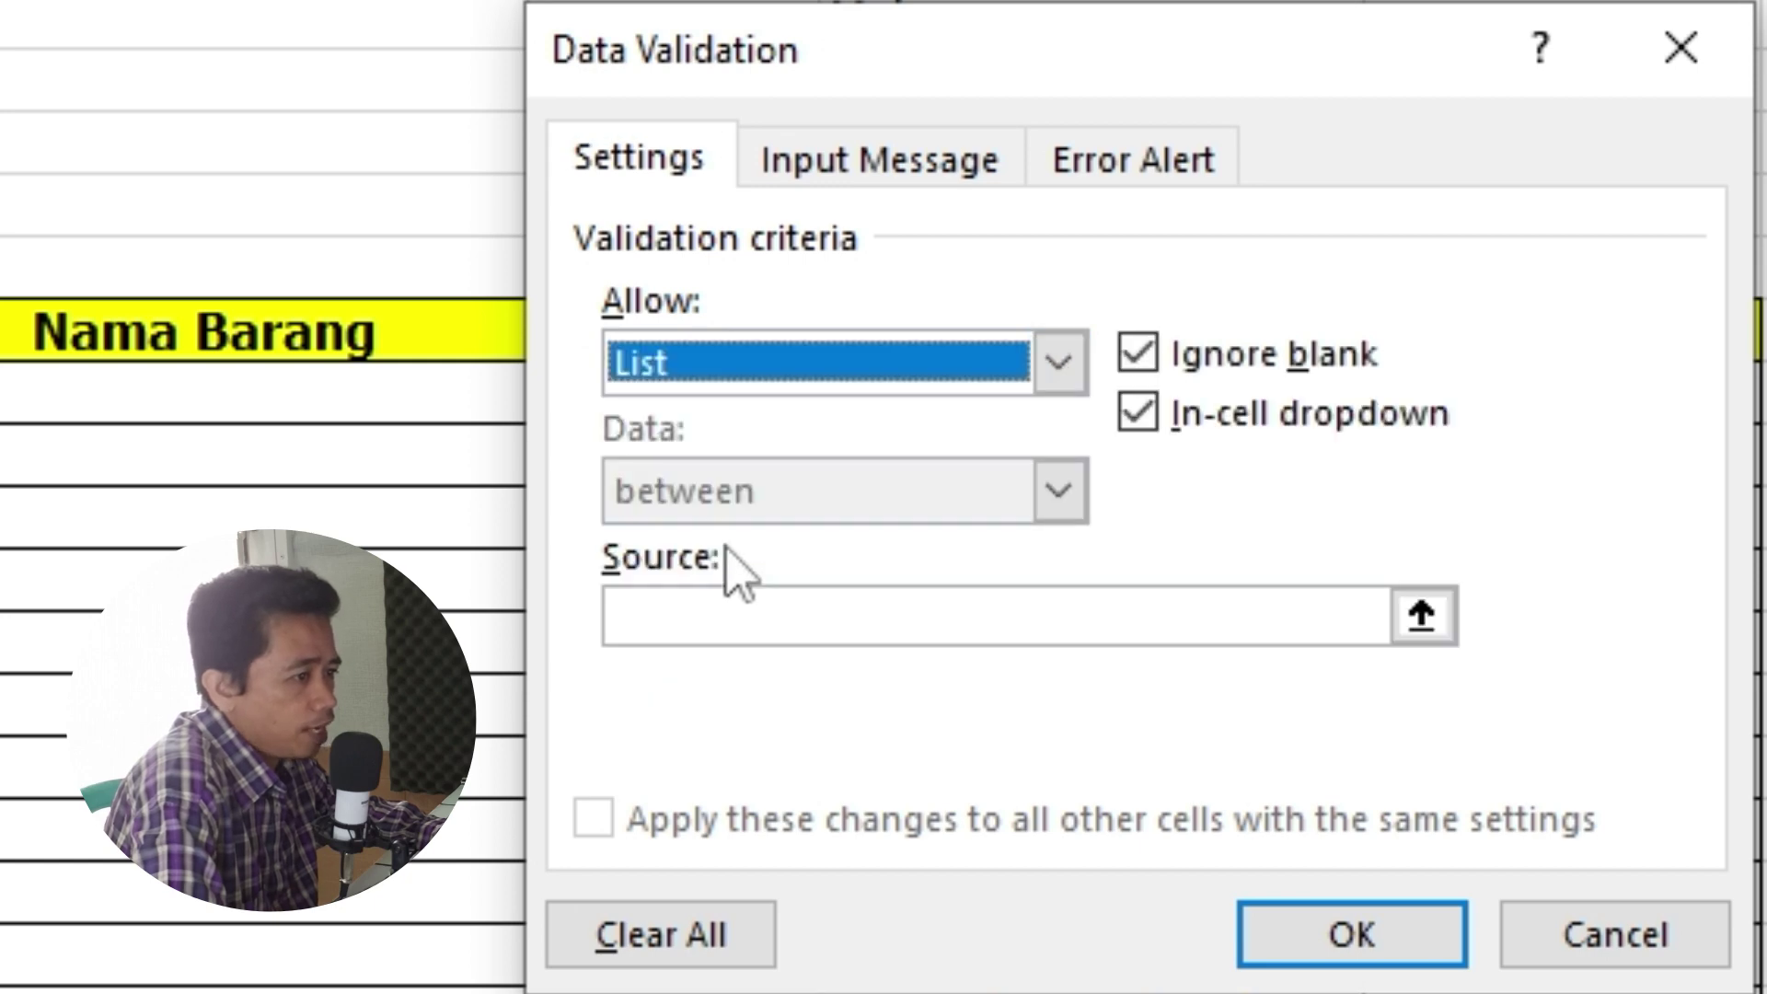
pyautogui.click(640, 612)
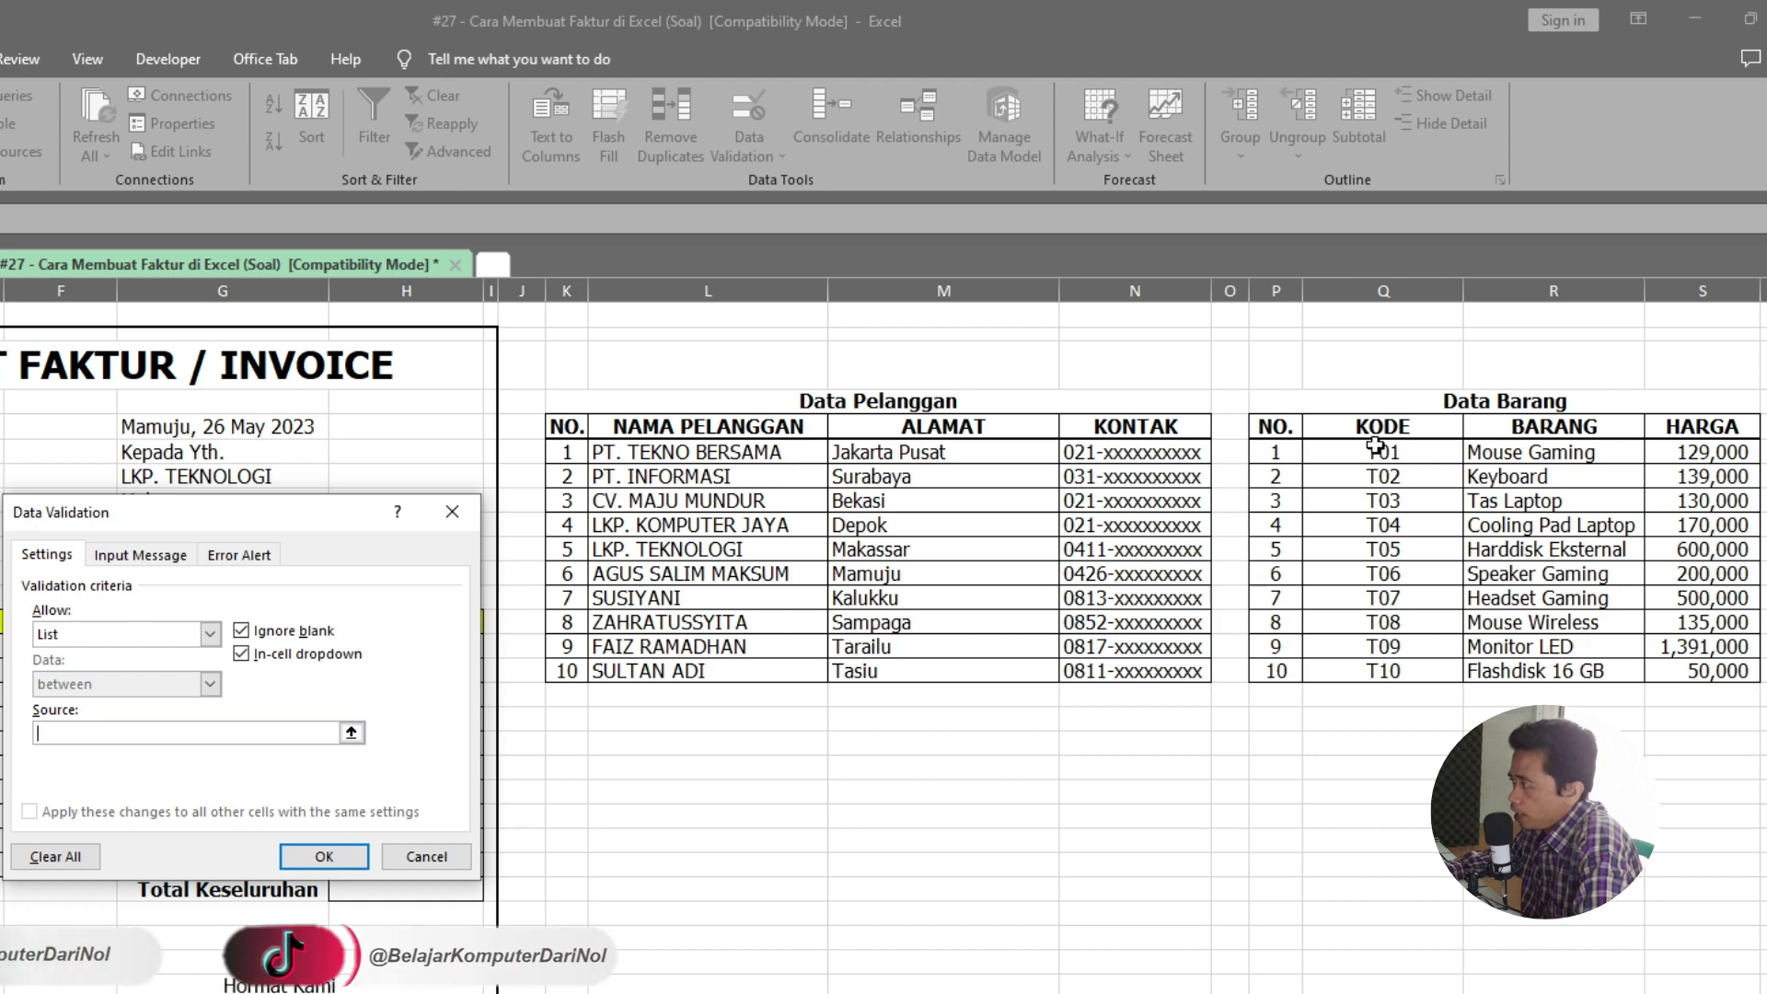
pyautogui.moveTo(1351, 451); pyautogui.dragTo(1370, 669)
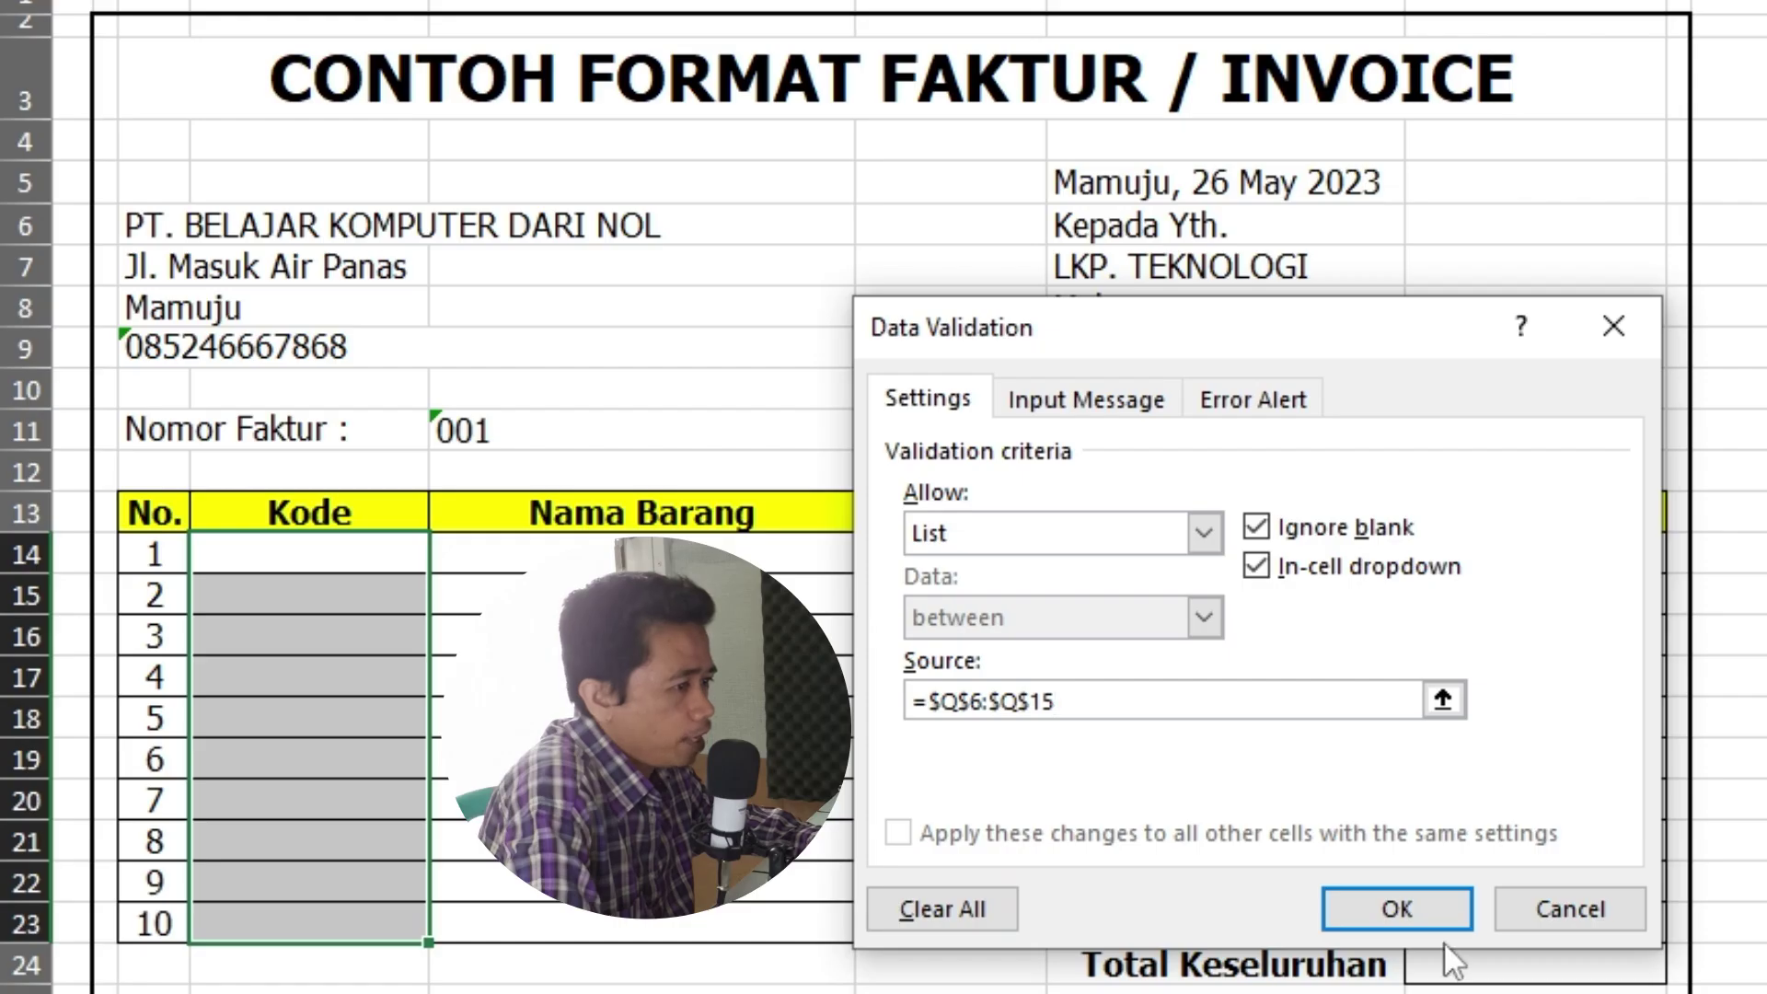
pyautogui.click(1416, 897)
# Step: Check that the Kode cells show dropdowns, leaving the first row's code unchosen
pyautogui.click(295, 599)
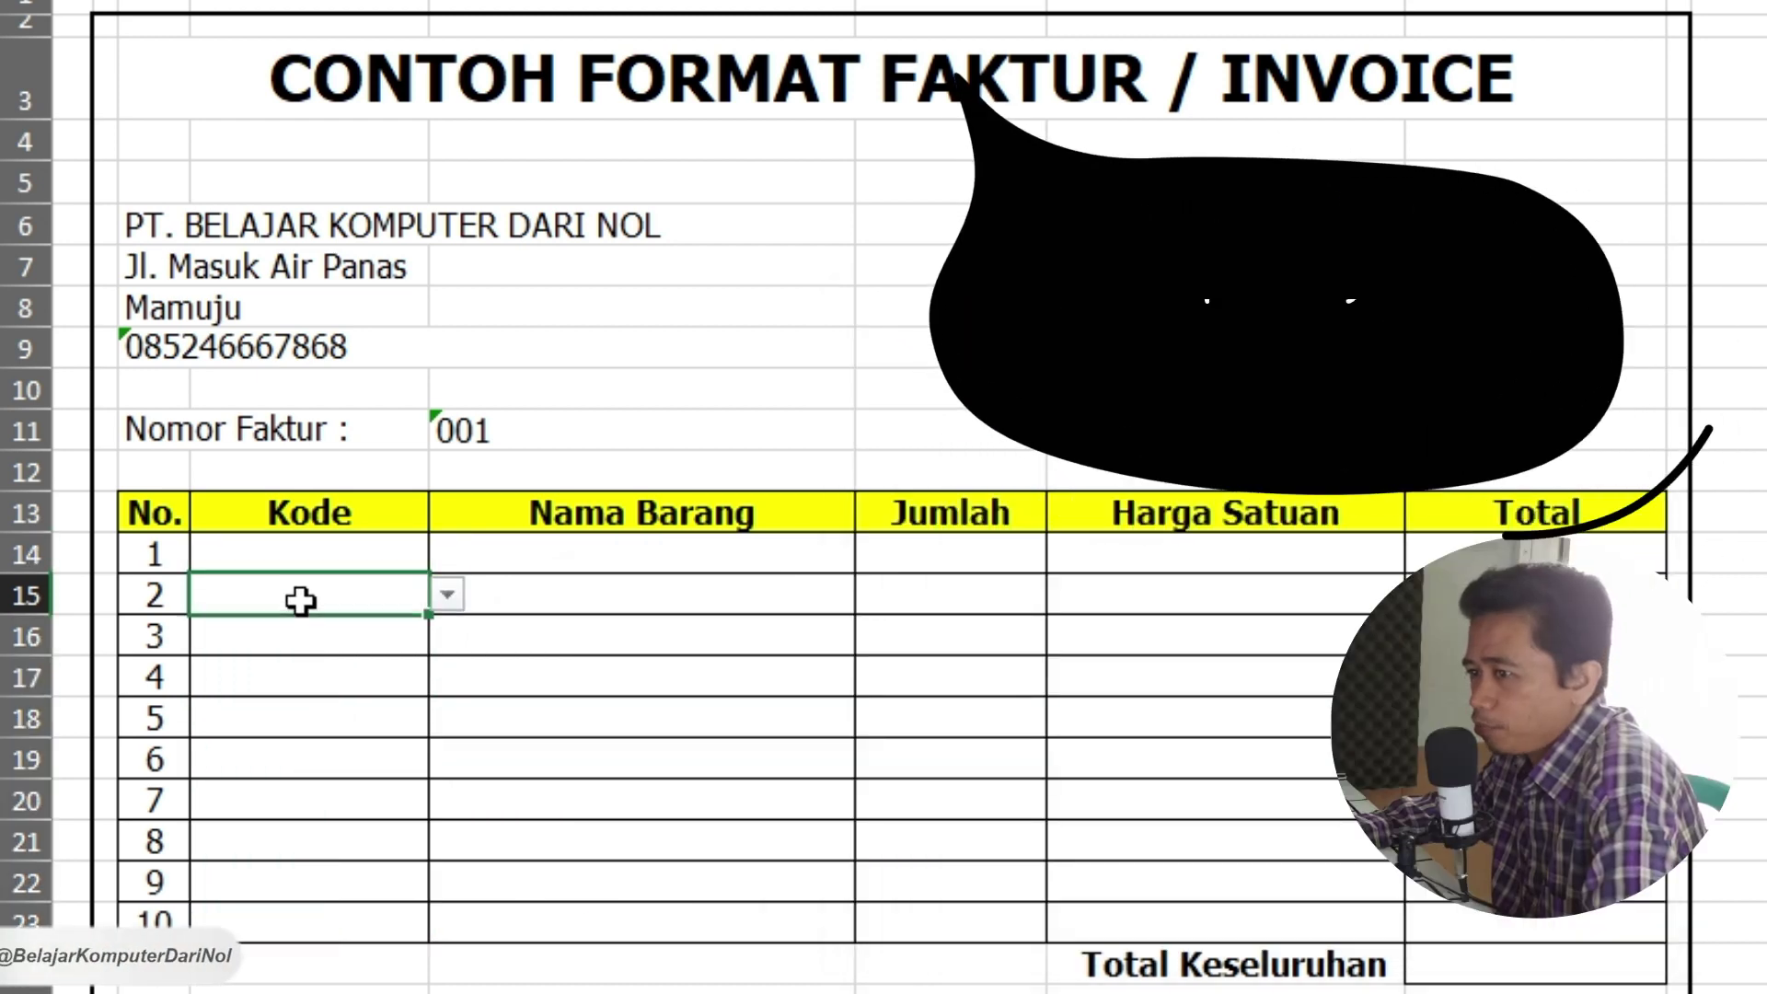
pyautogui.click(300, 651)
pyautogui.click(301, 681)
pyautogui.click(307, 727)
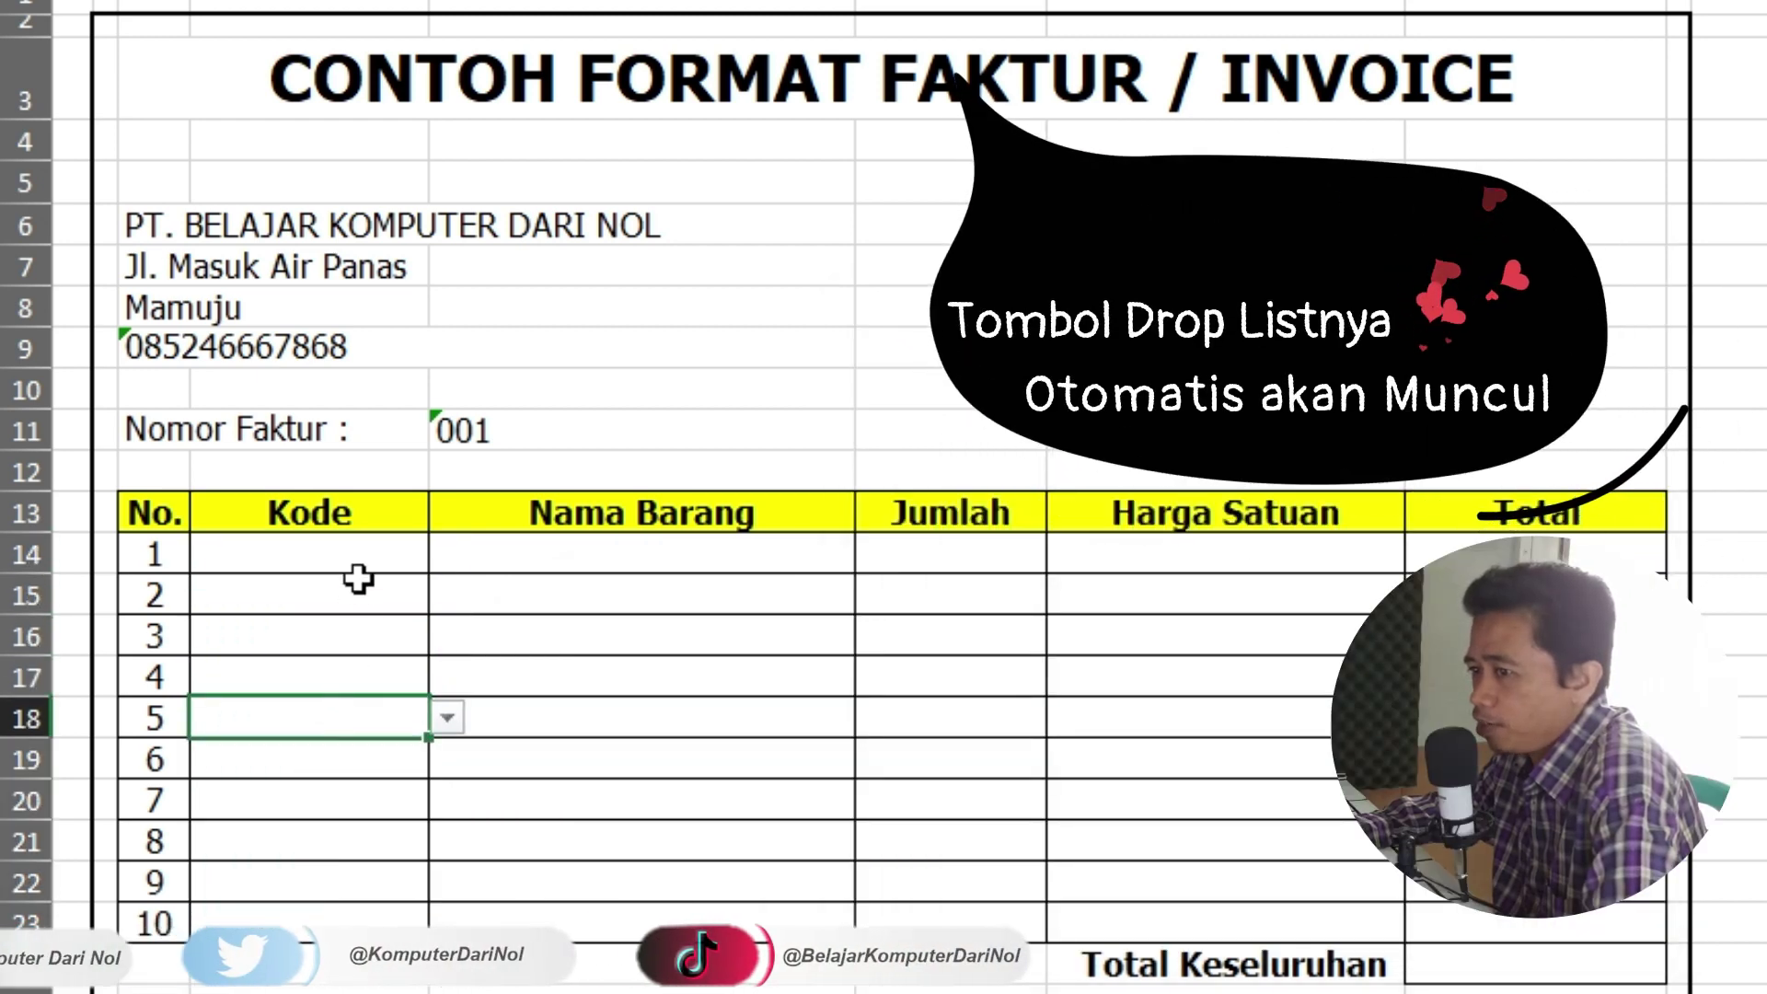
pyautogui.click(367, 561)
pyautogui.click(451, 555)
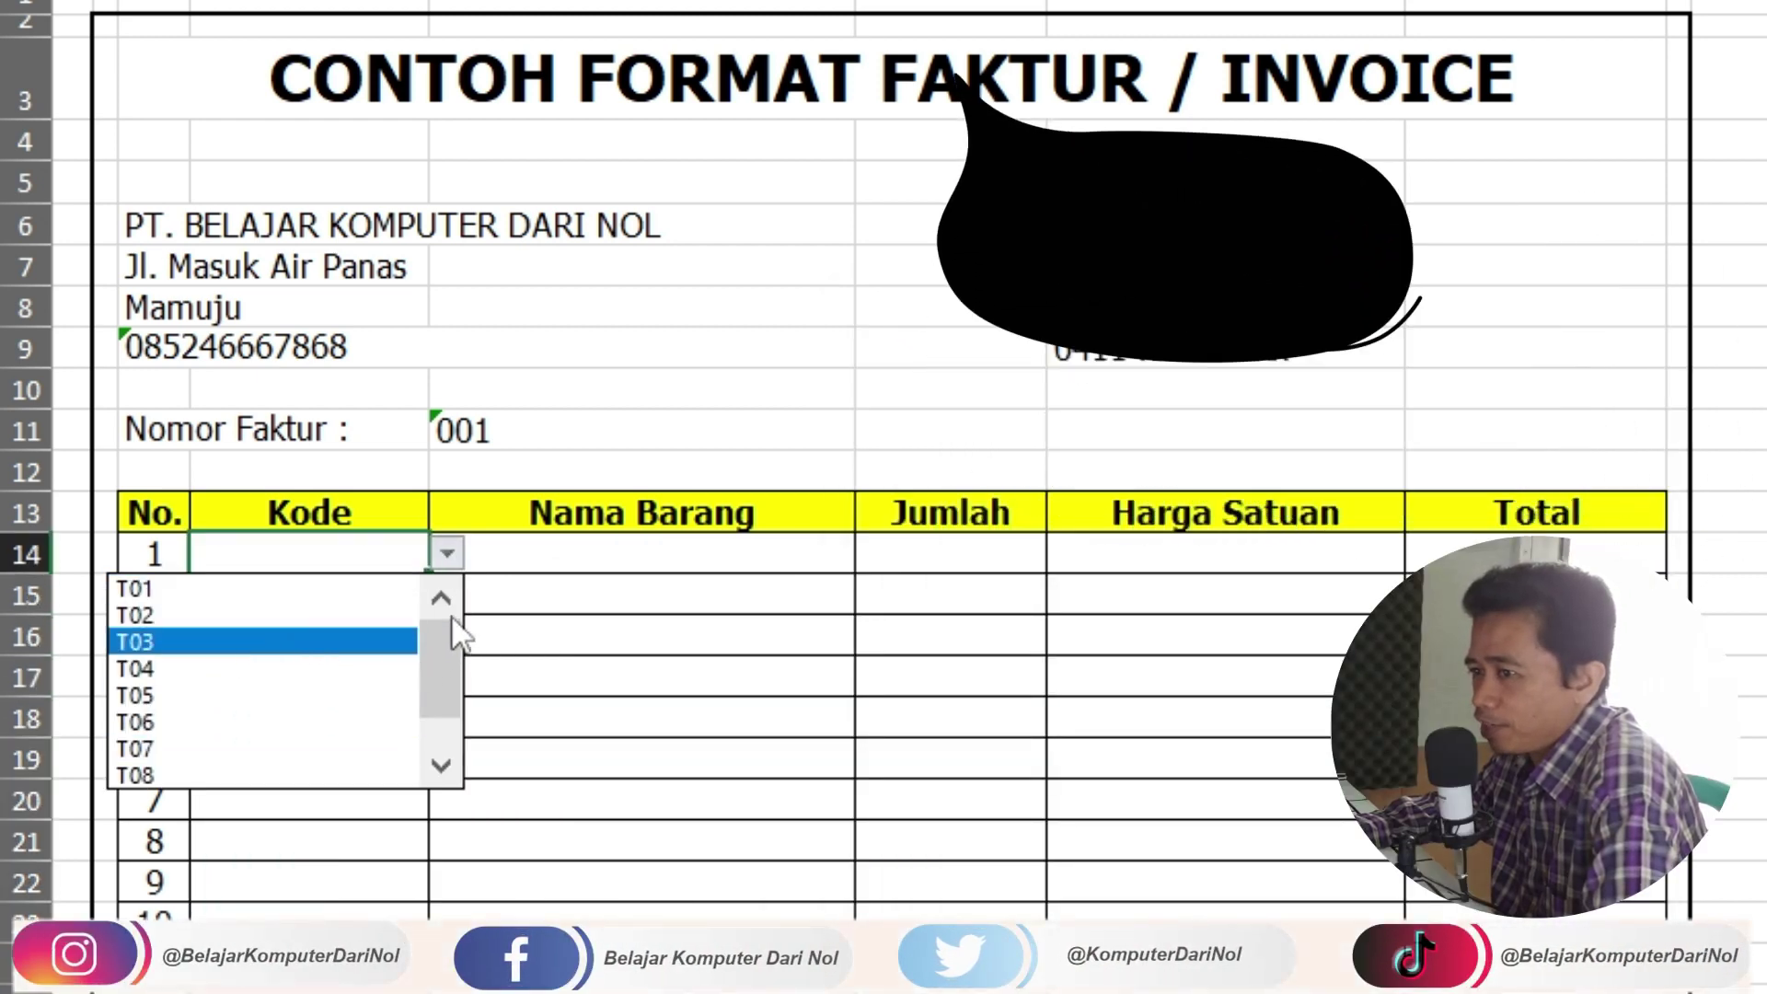
pyautogui.click(453, 557)
pyautogui.click(607, 542)
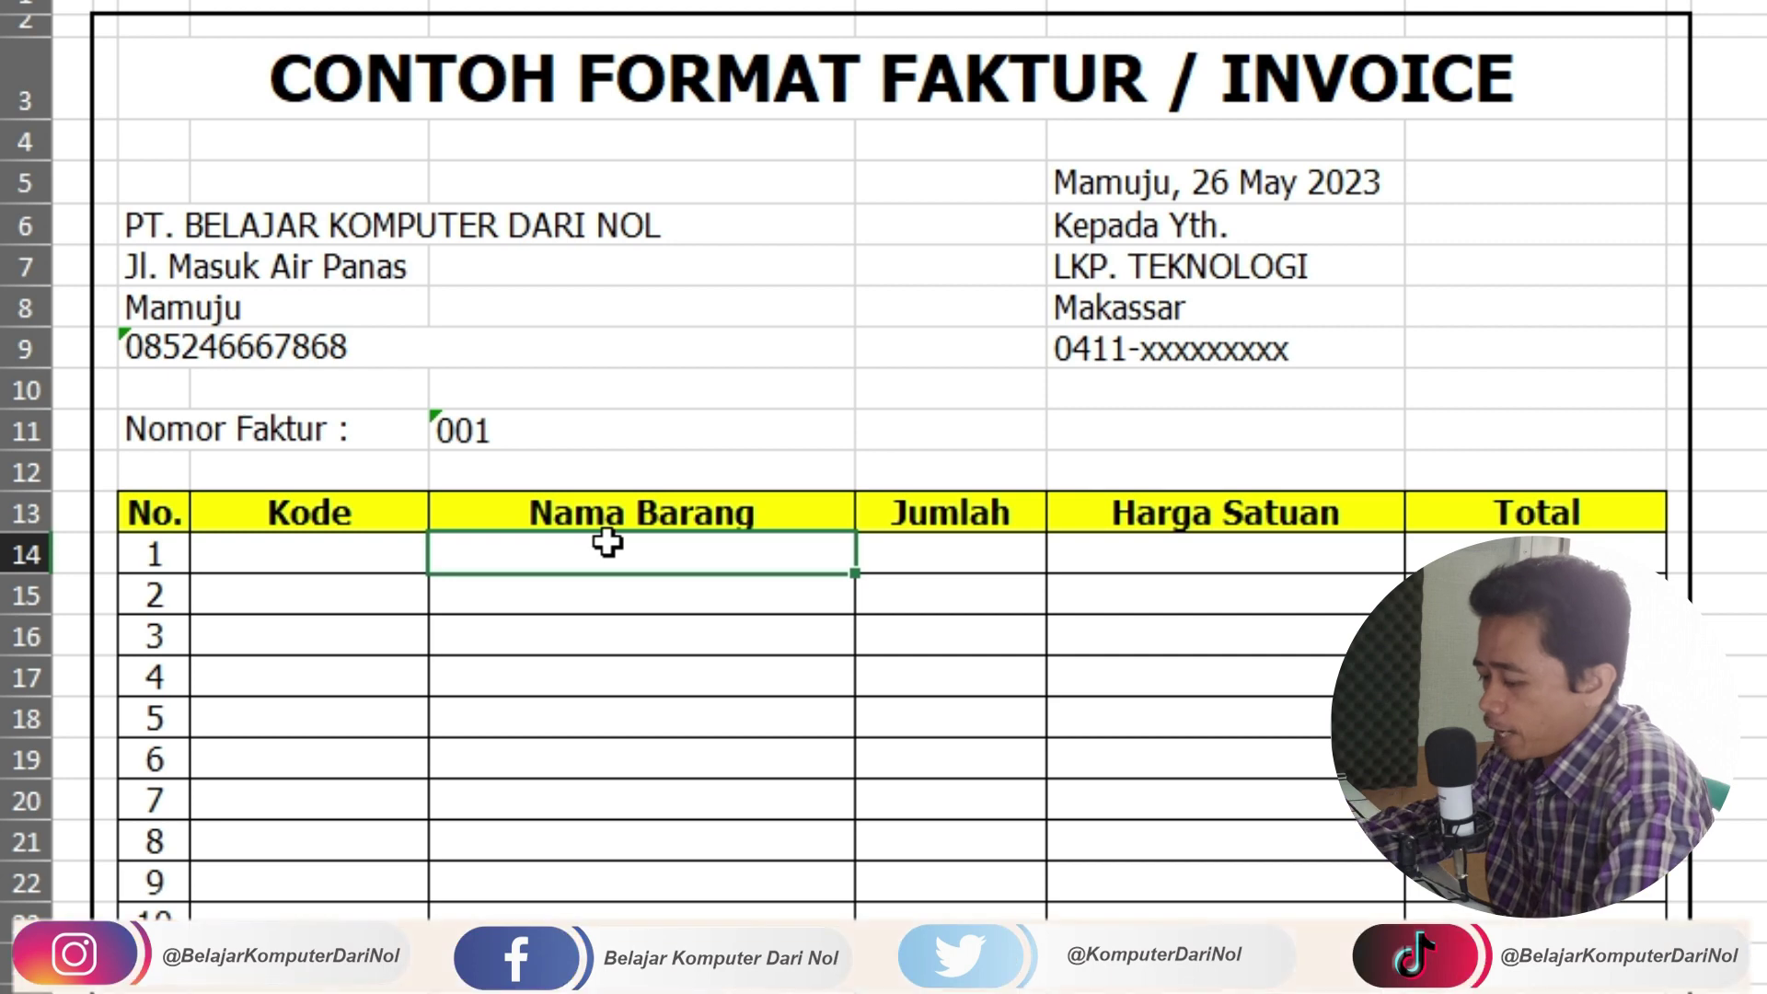
# Step: Enter =VLOOKUP(D14,$Q$6:$S$15,2,FALSE) in the first Nama Barang cell
pyautogui.write('=VLO')
pyautogui.doubleClick(611, 598)
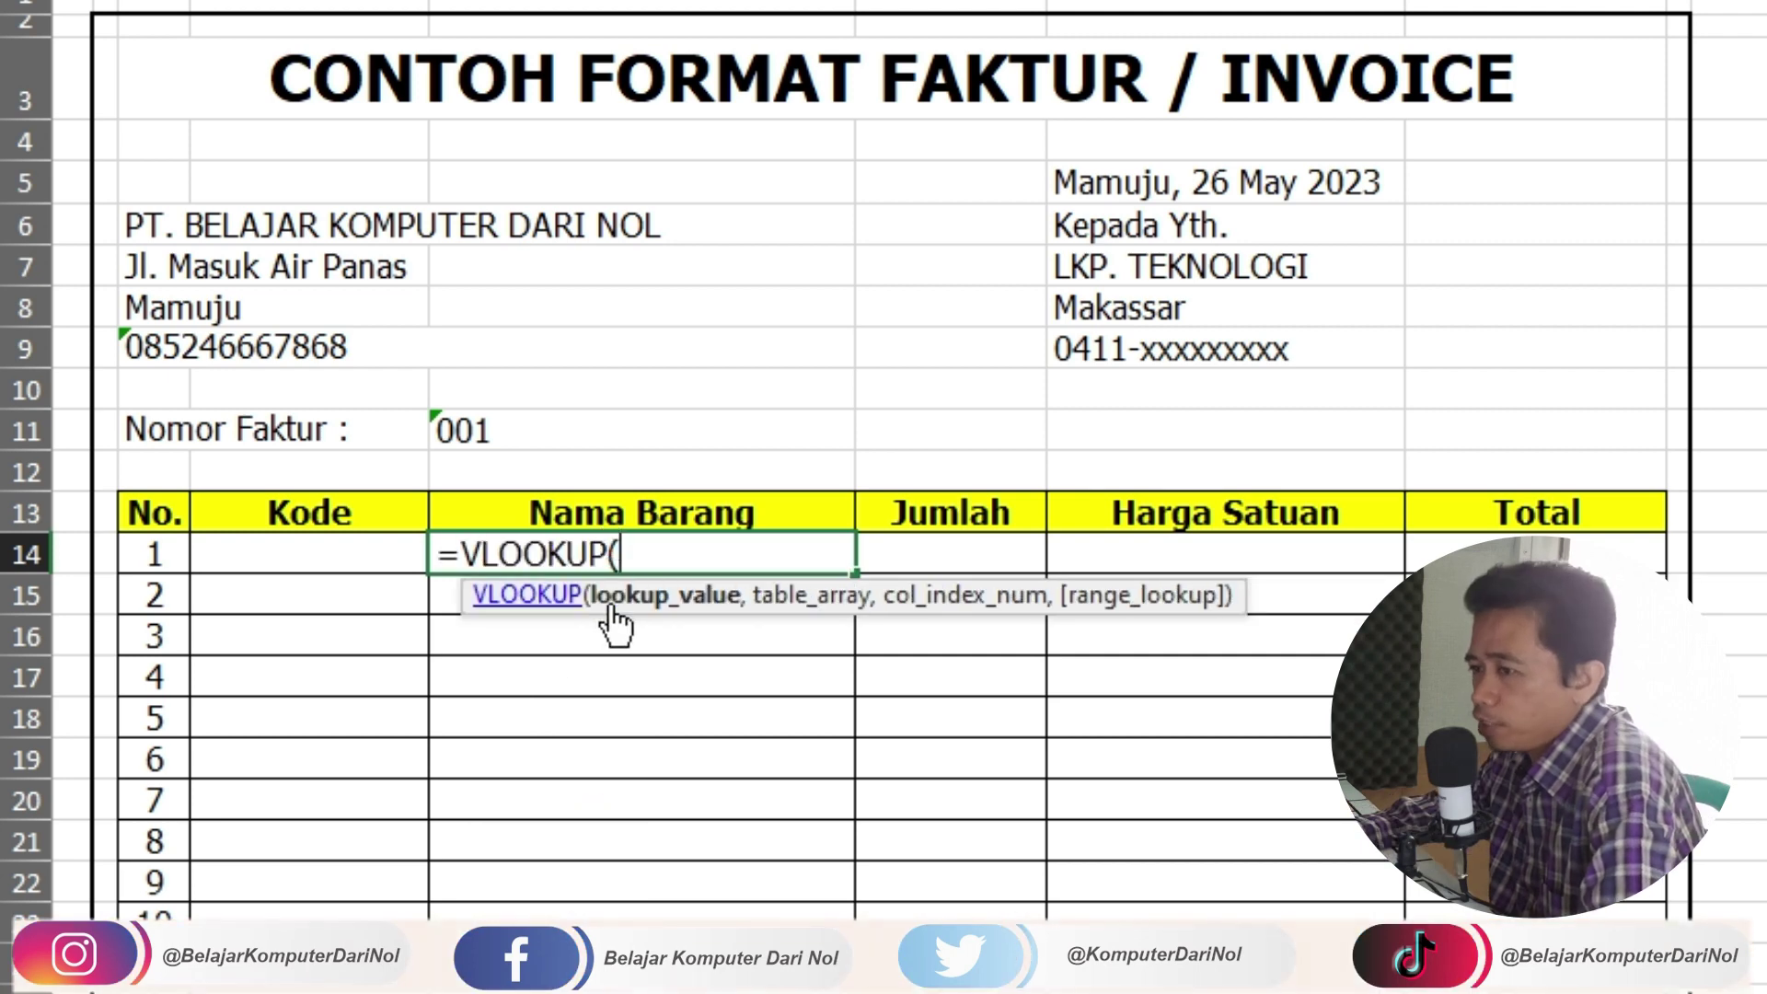
pyautogui.click(308, 551)
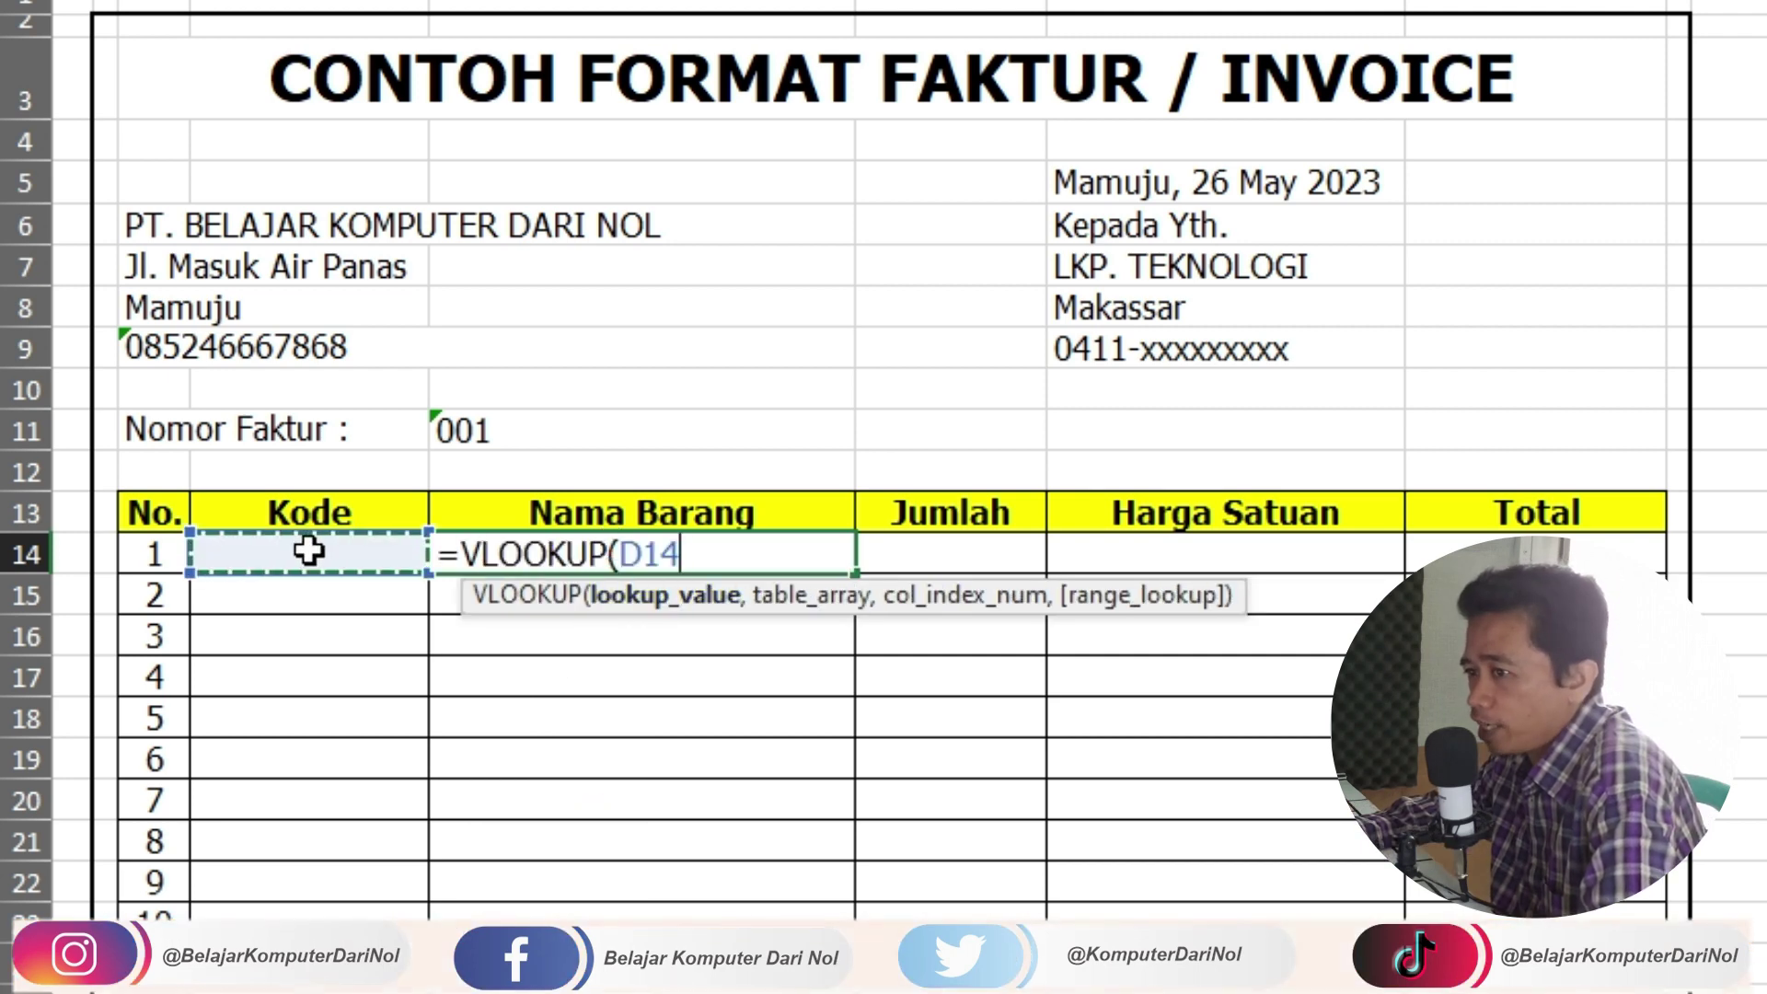
pyautogui.write(',')
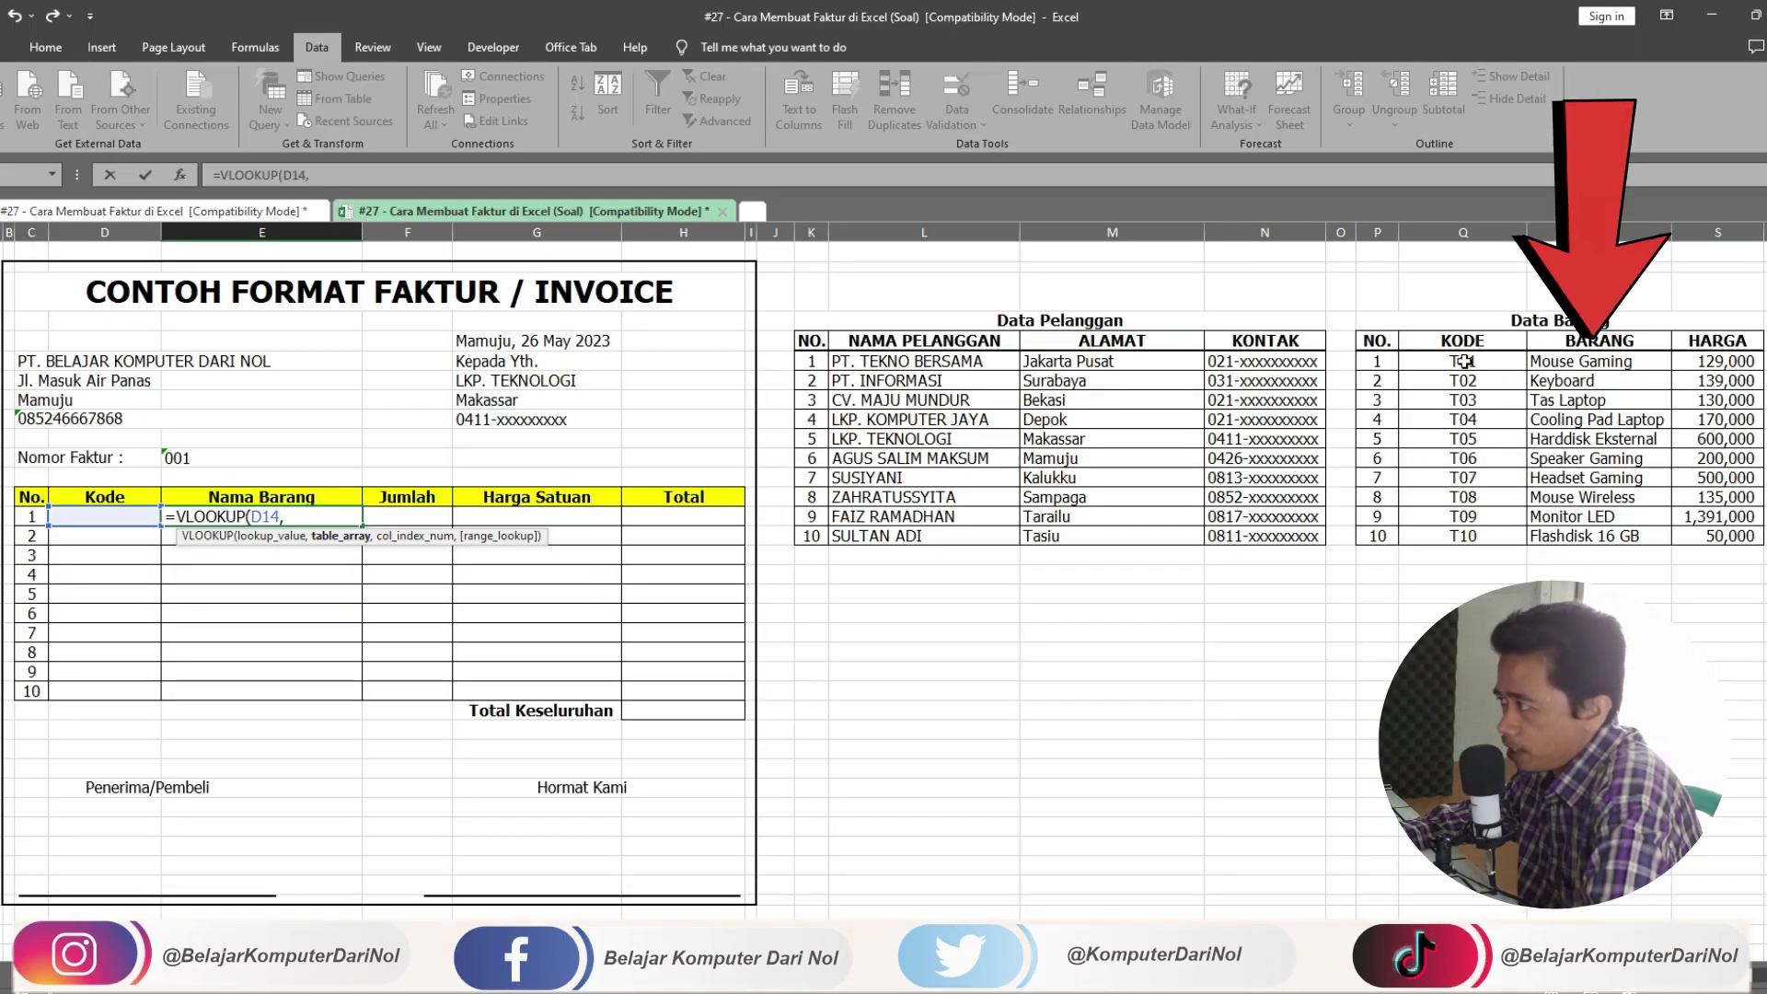
pyautogui.moveTo(1465, 361)
pyautogui.mouseDown()
pyautogui.moveTo(1644, 525)
pyautogui.moveTo(1723, 535)
pyautogui.mouseUp()
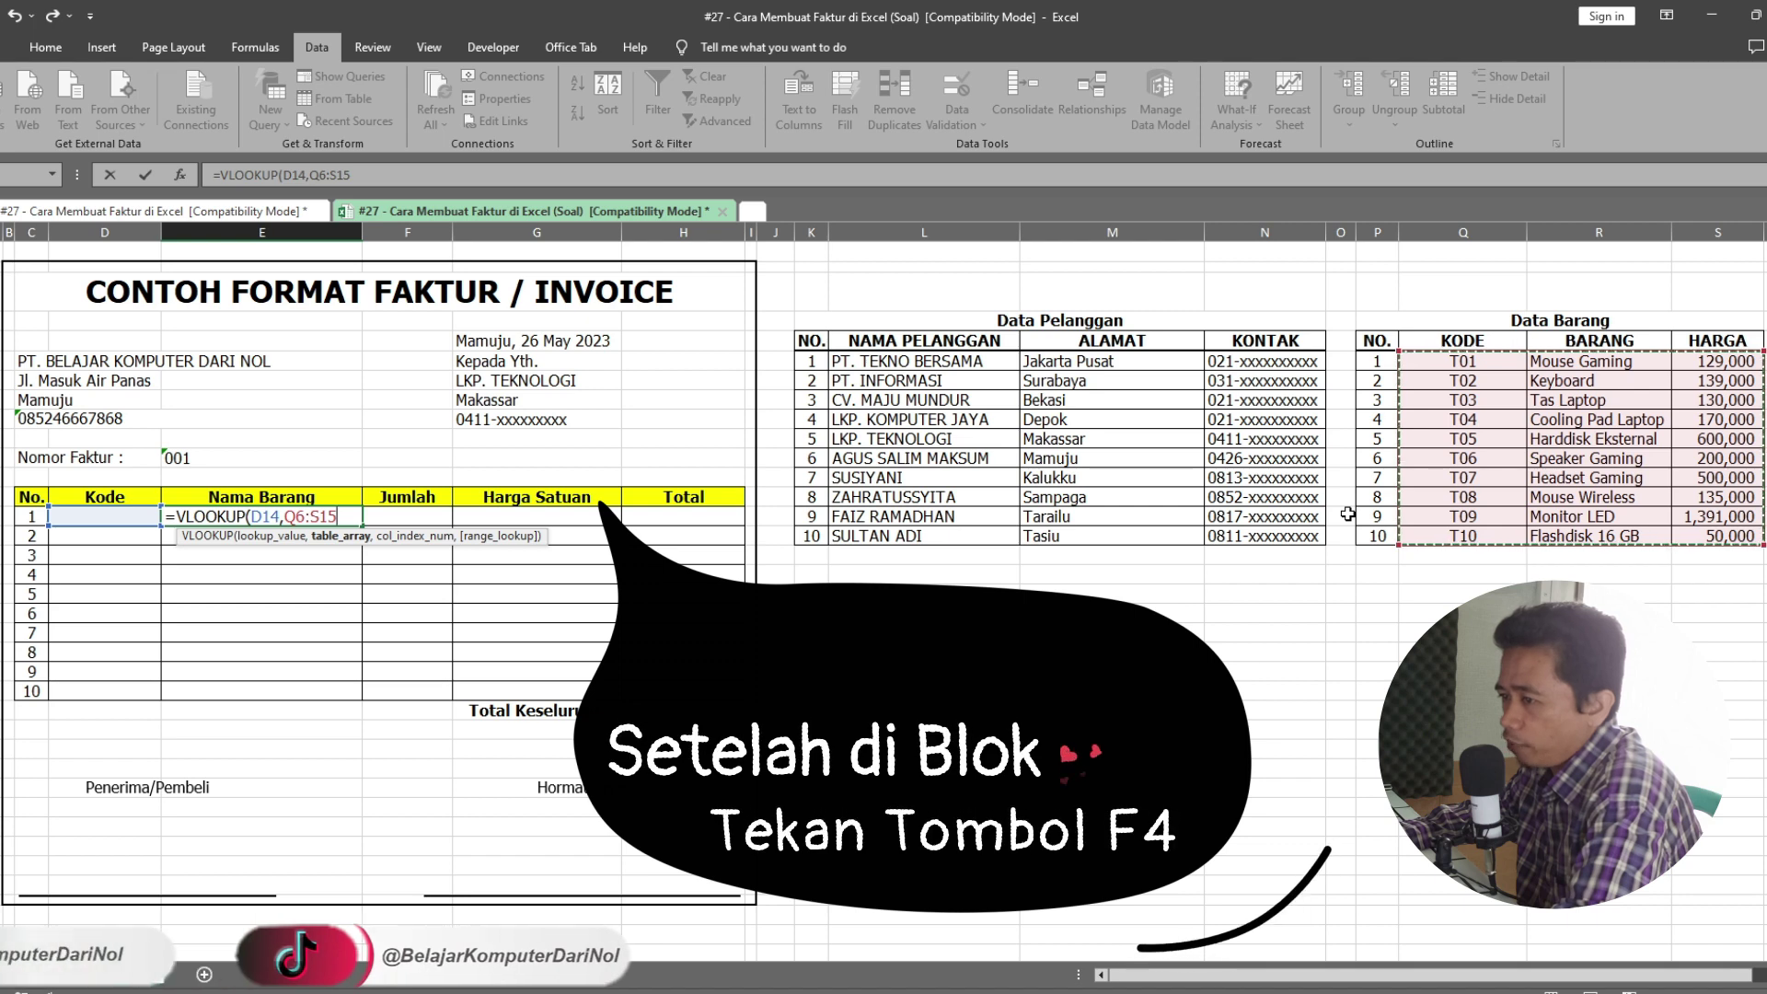
pyautogui.press('F4')
pyautogui.write(',')
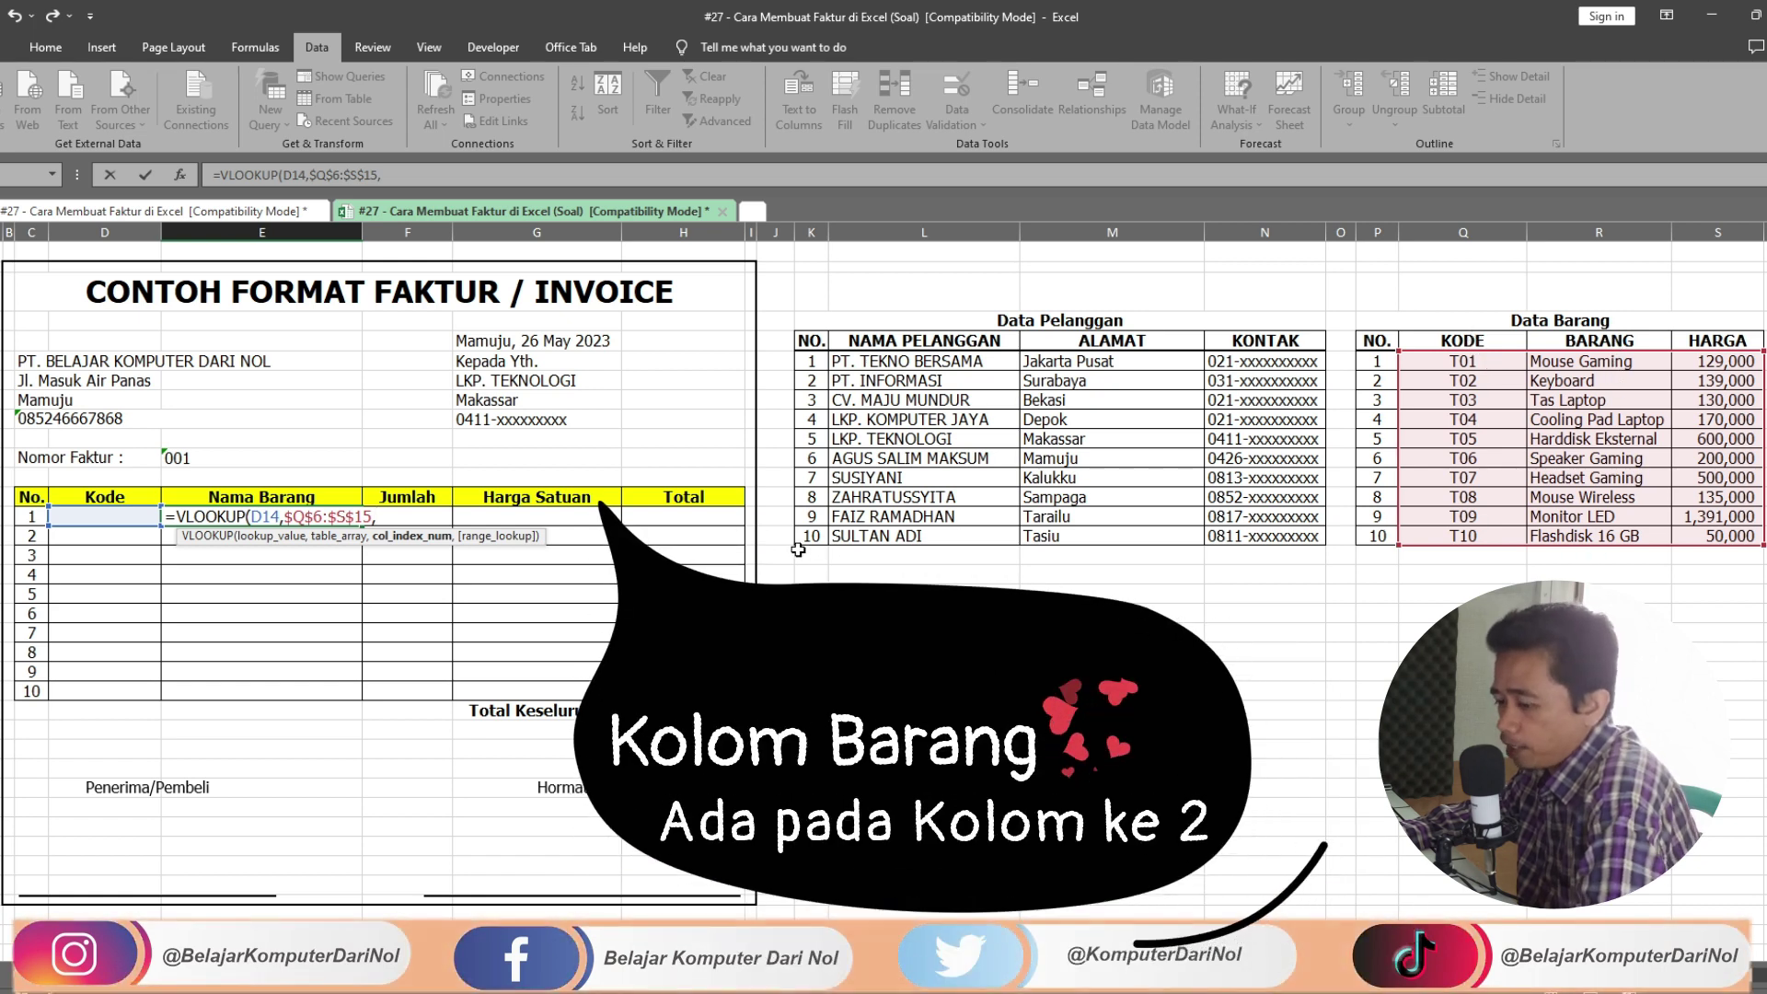
pyautogui.write('2,')
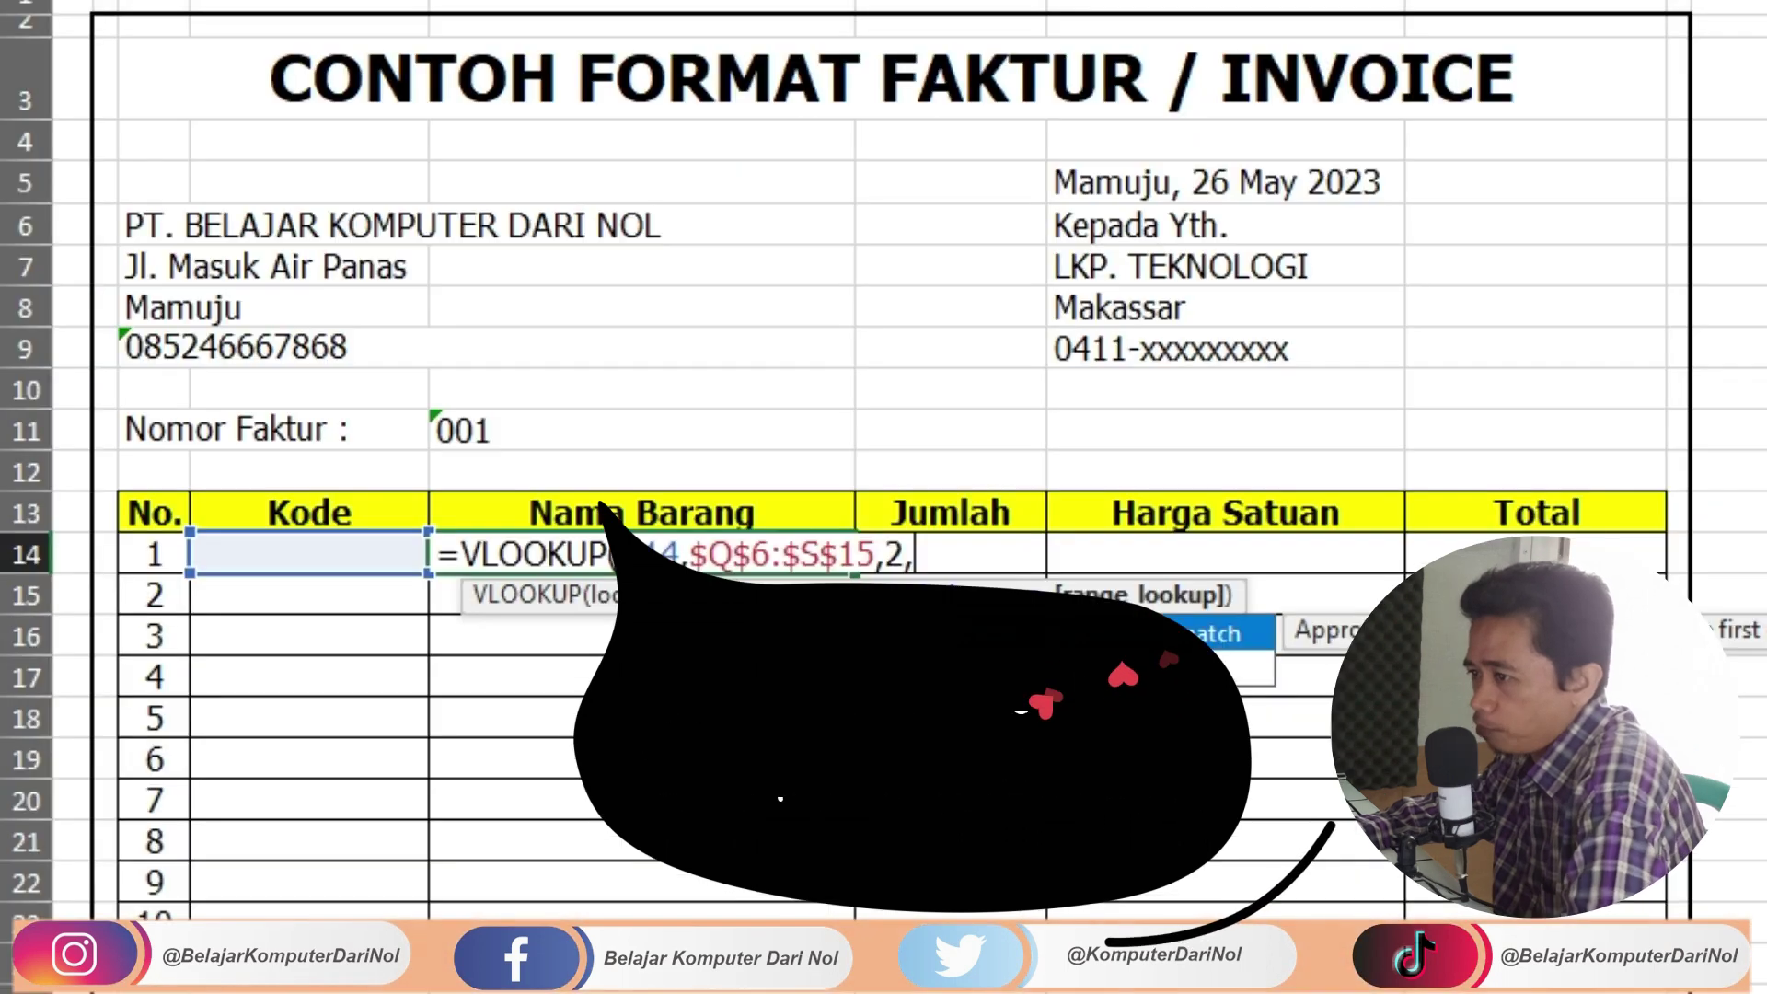
pyautogui.doubleClick(1110, 670)
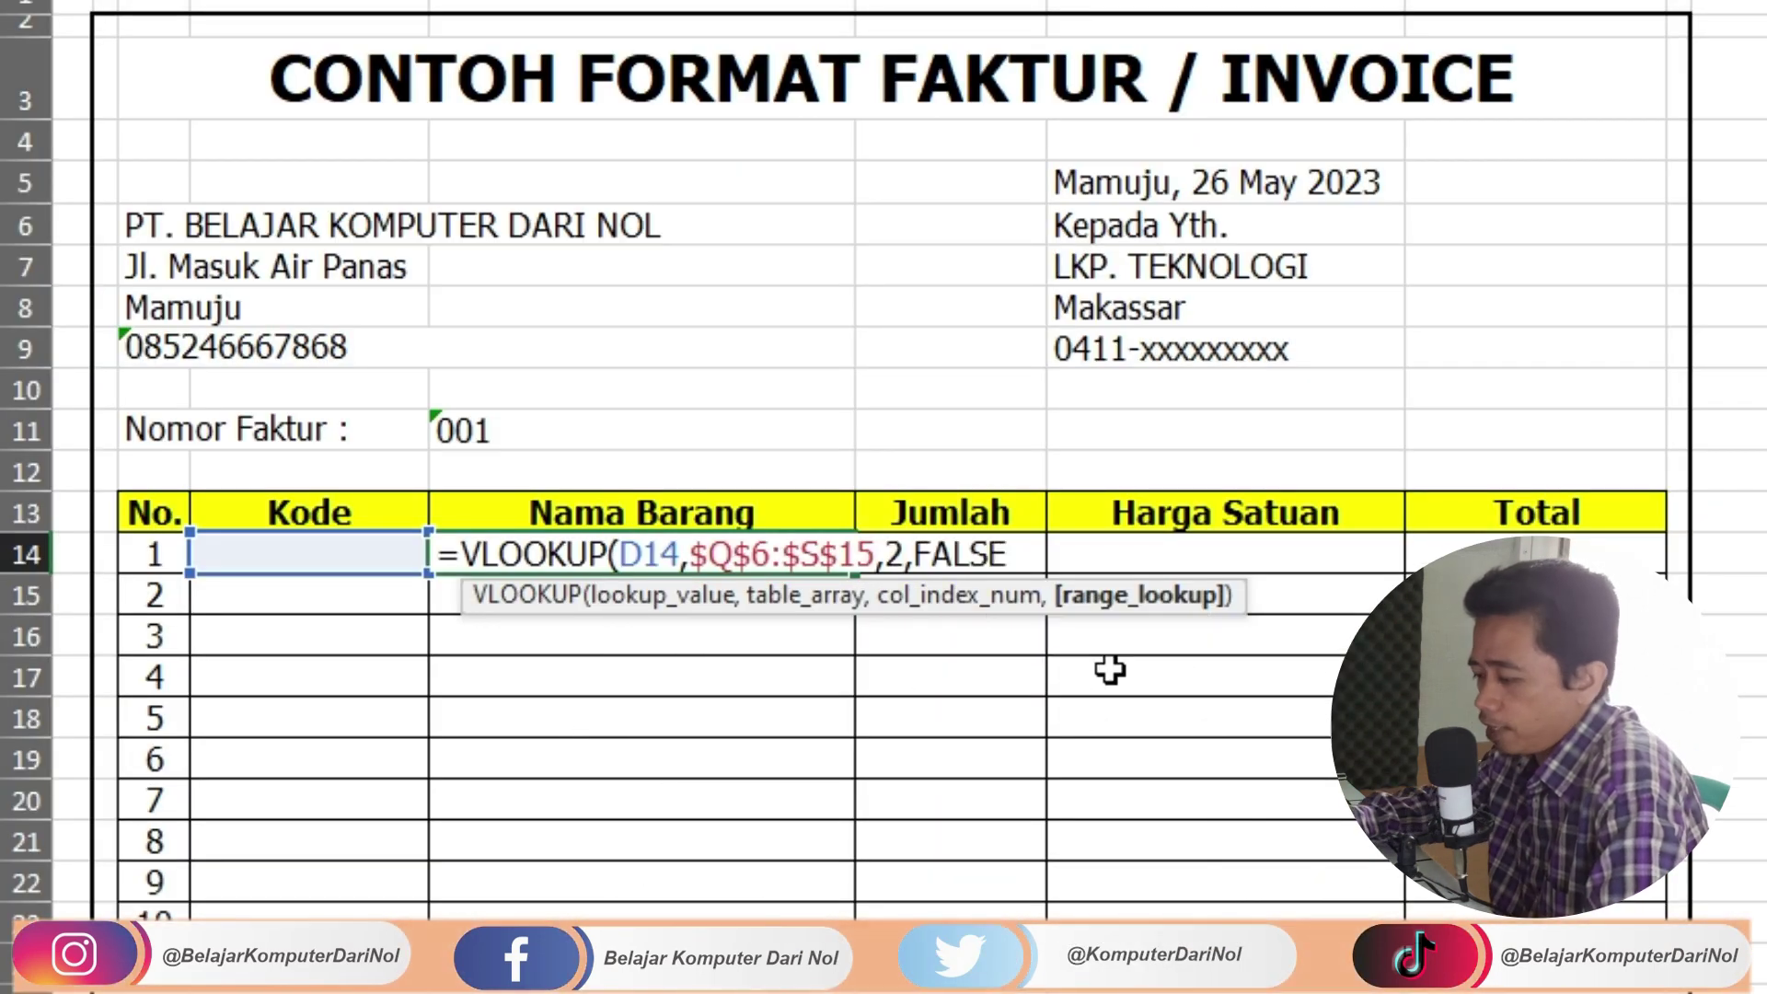
pyautogui.write(')')
pyautogui.press('Return')
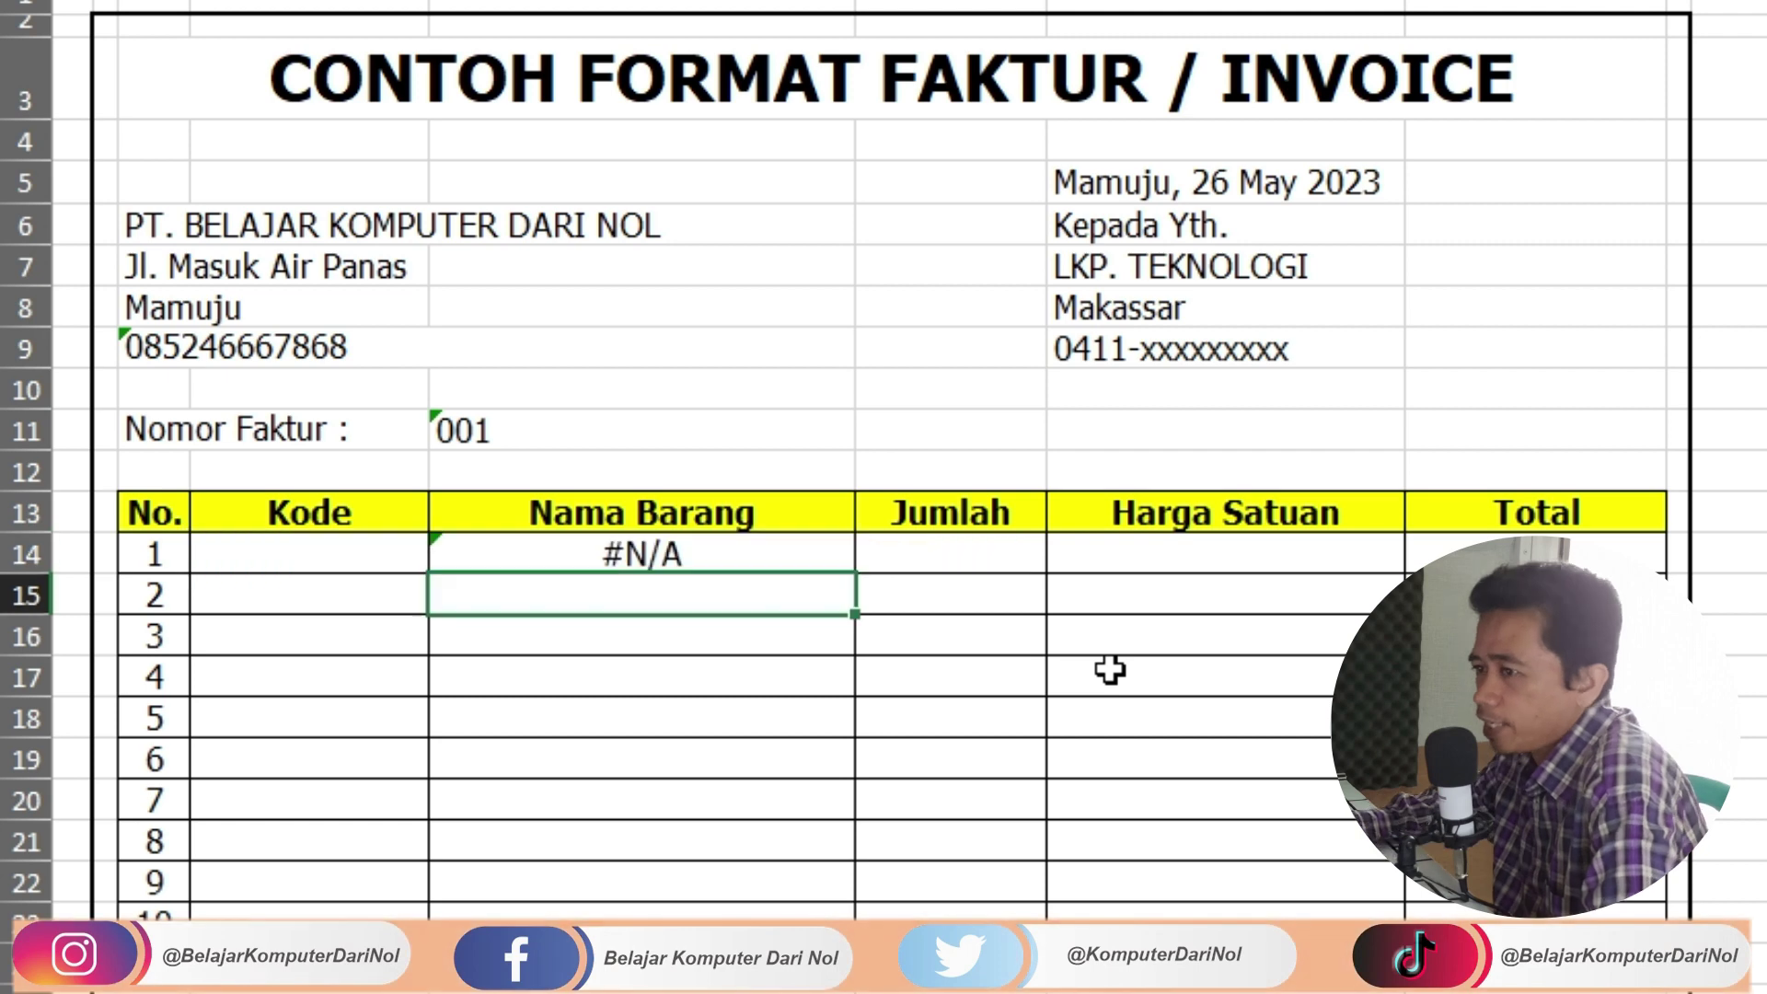
# Step: Select the first Nama Barang cell to show its #N/A result while Kode is empty
pyautogui.click(851, 545)
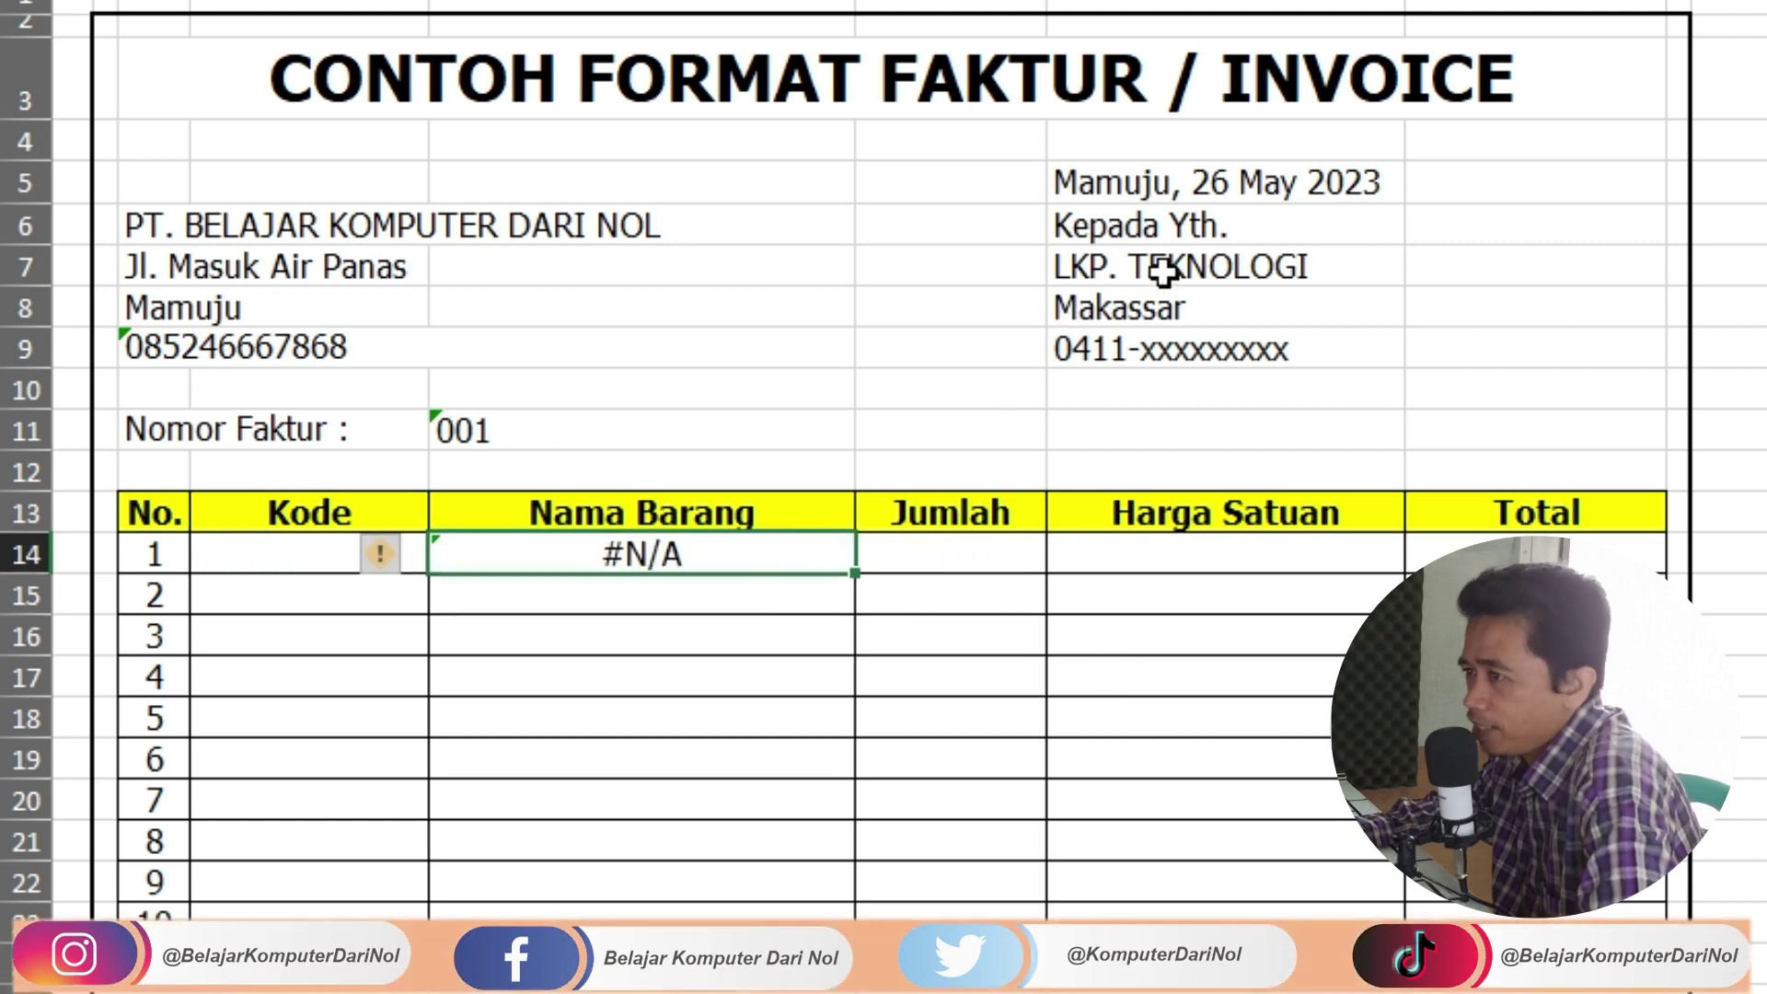
pyautogui.click(1141, 318)
pyautogui.click(670, 554)
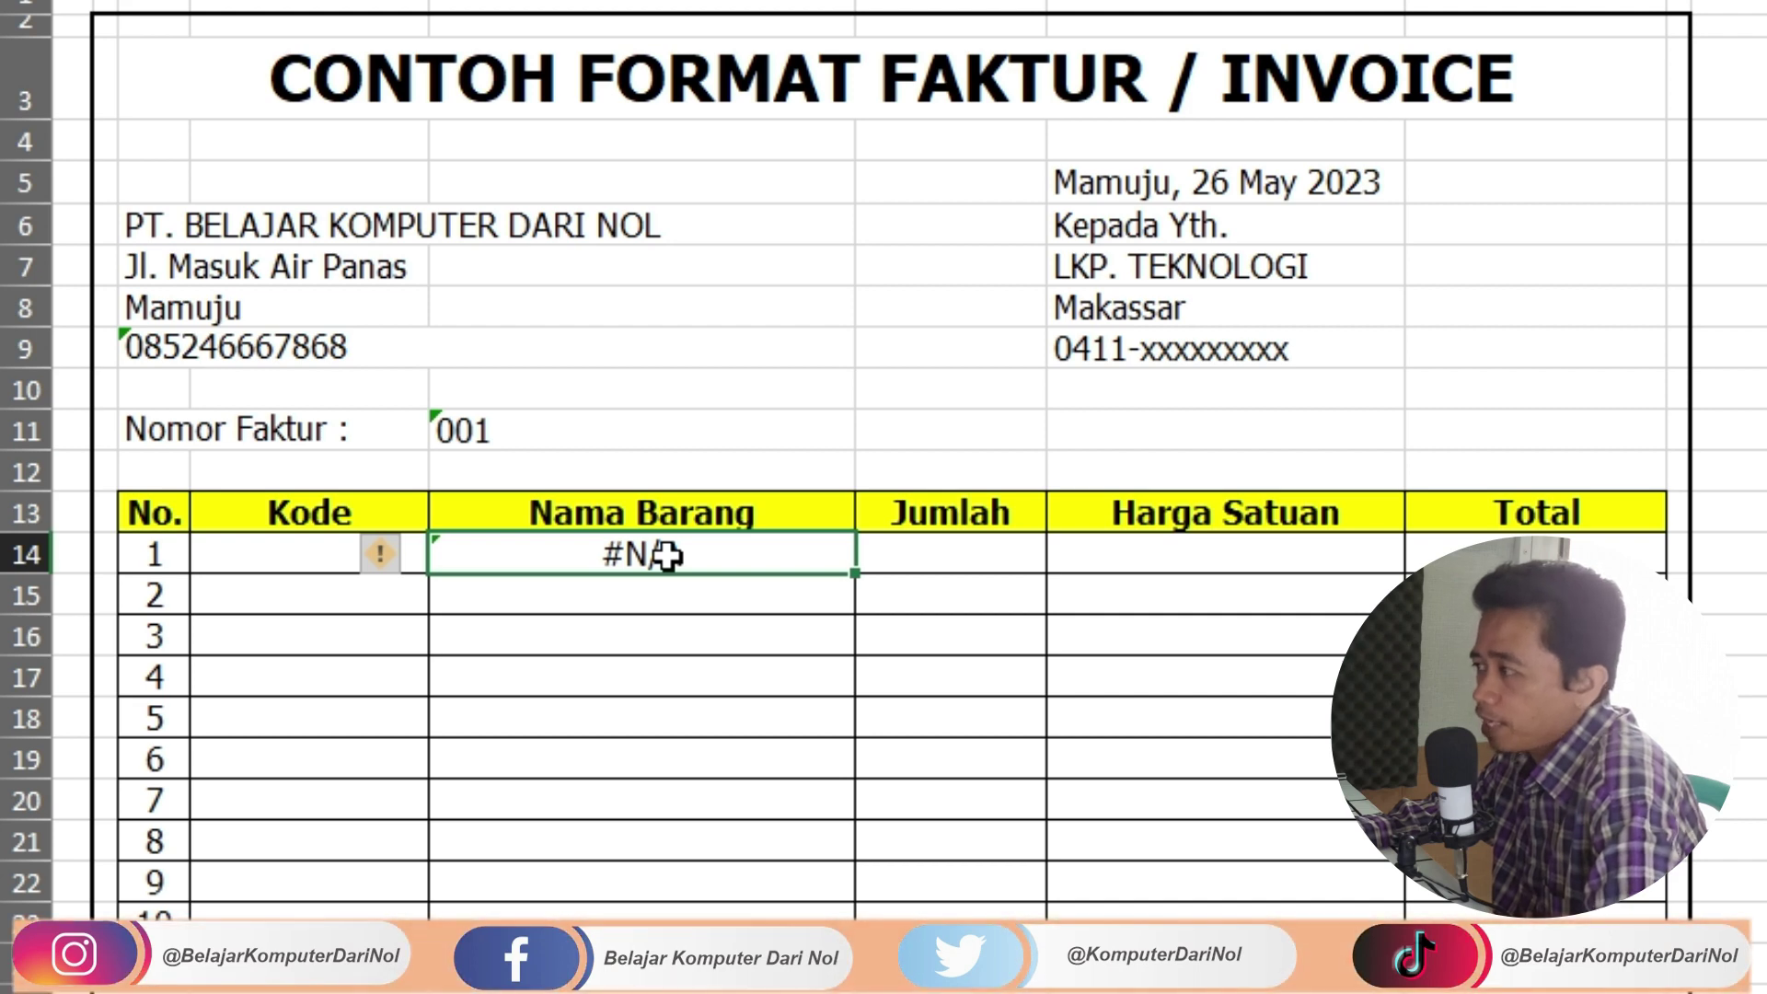
# Step: Wrap row 1's Nama Barang VLOOKUP in IFERROR with an empty-text "" fallback
pyautogui.doubleClick(593, 554)
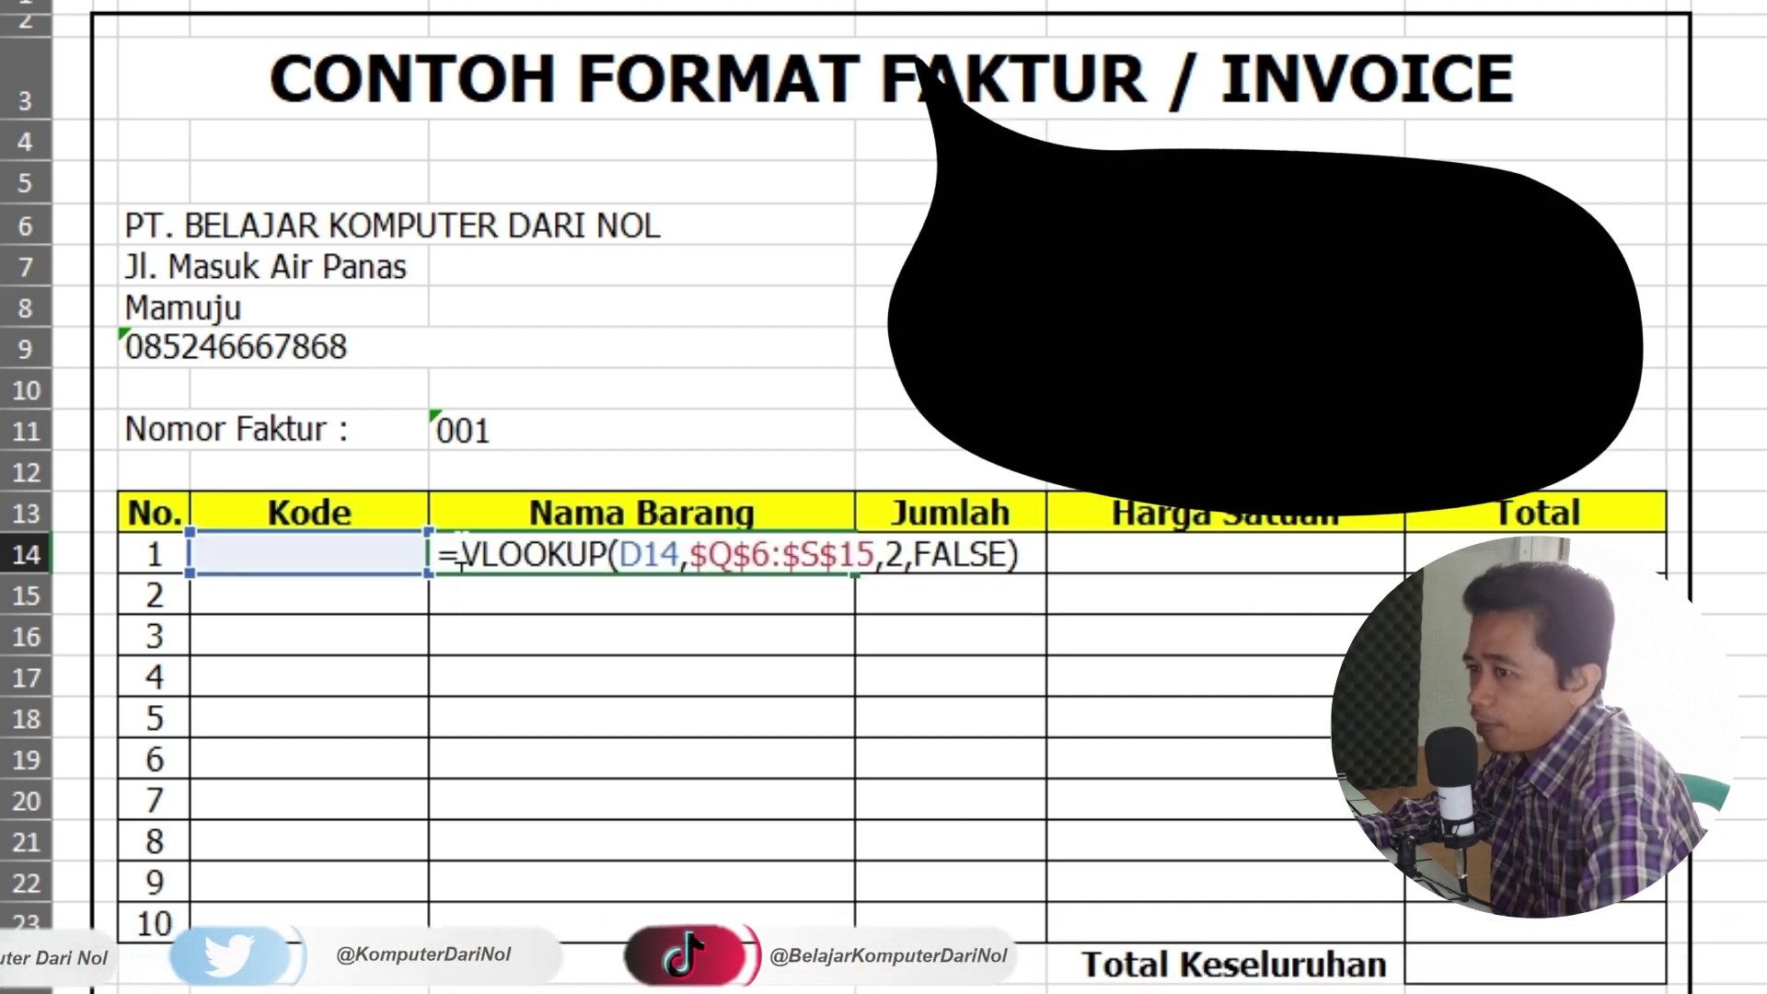
pyautogui.write('I')
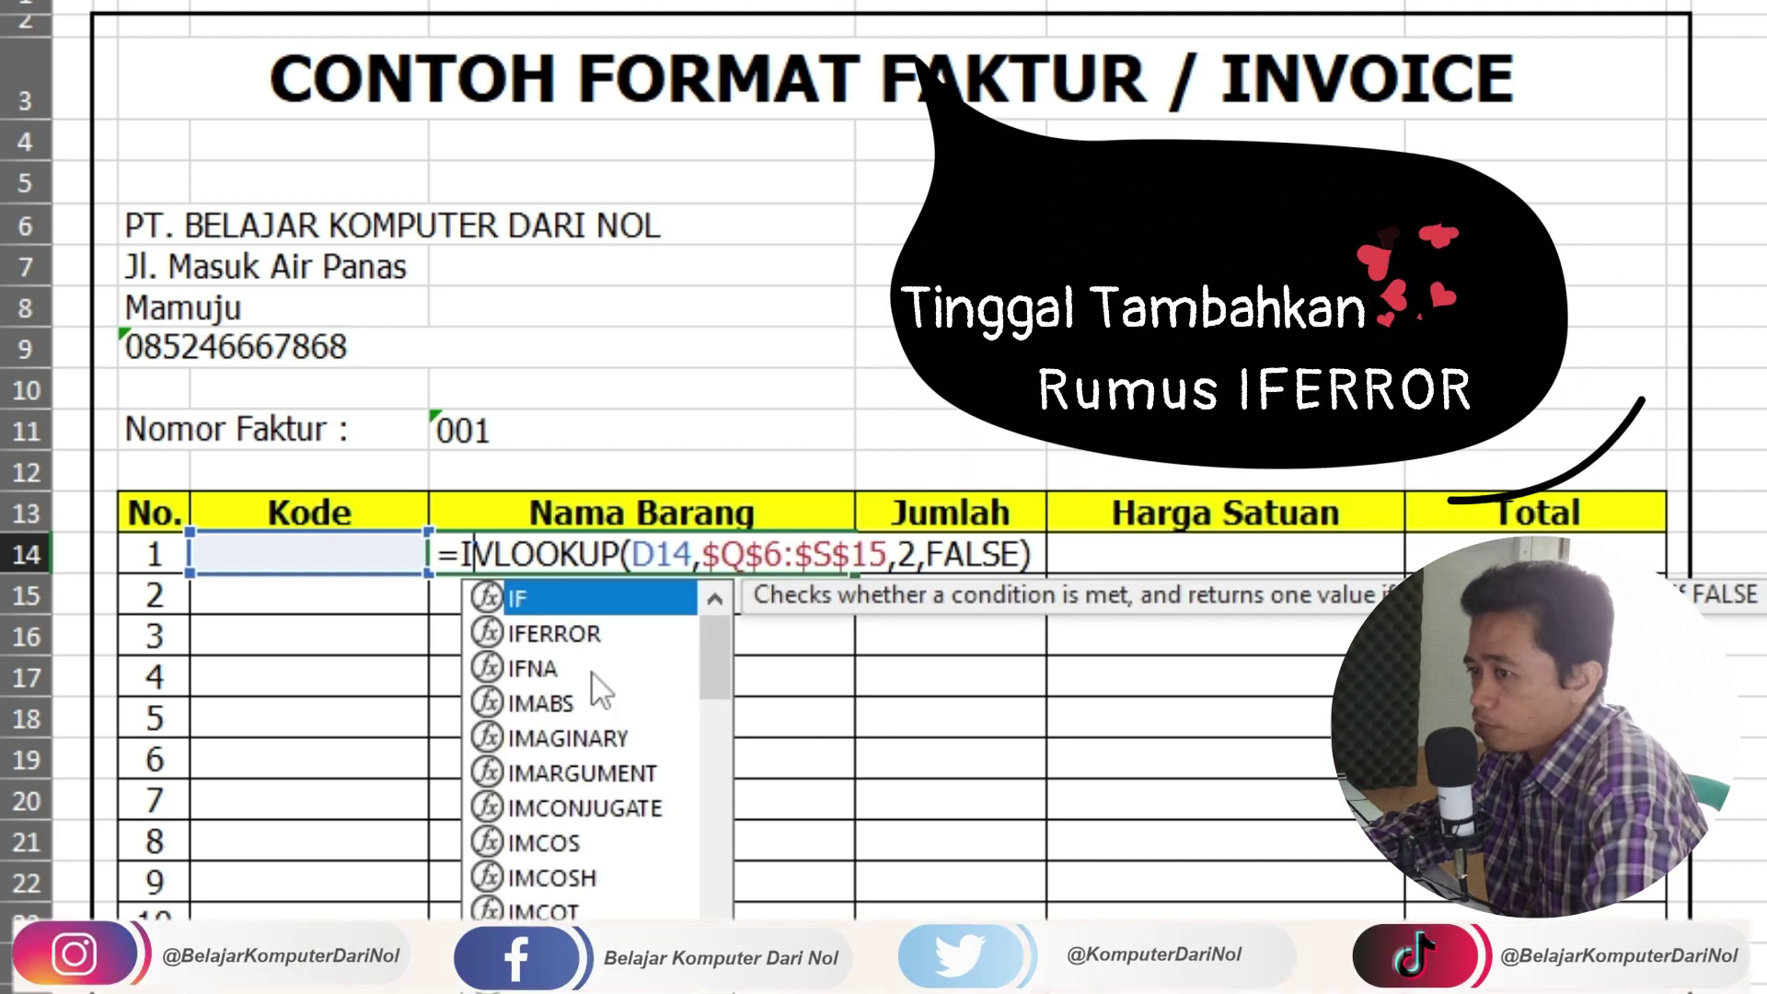
pyautogui.write('F')
pyautogui.write('ERR')
pyautogui.press('Tab')
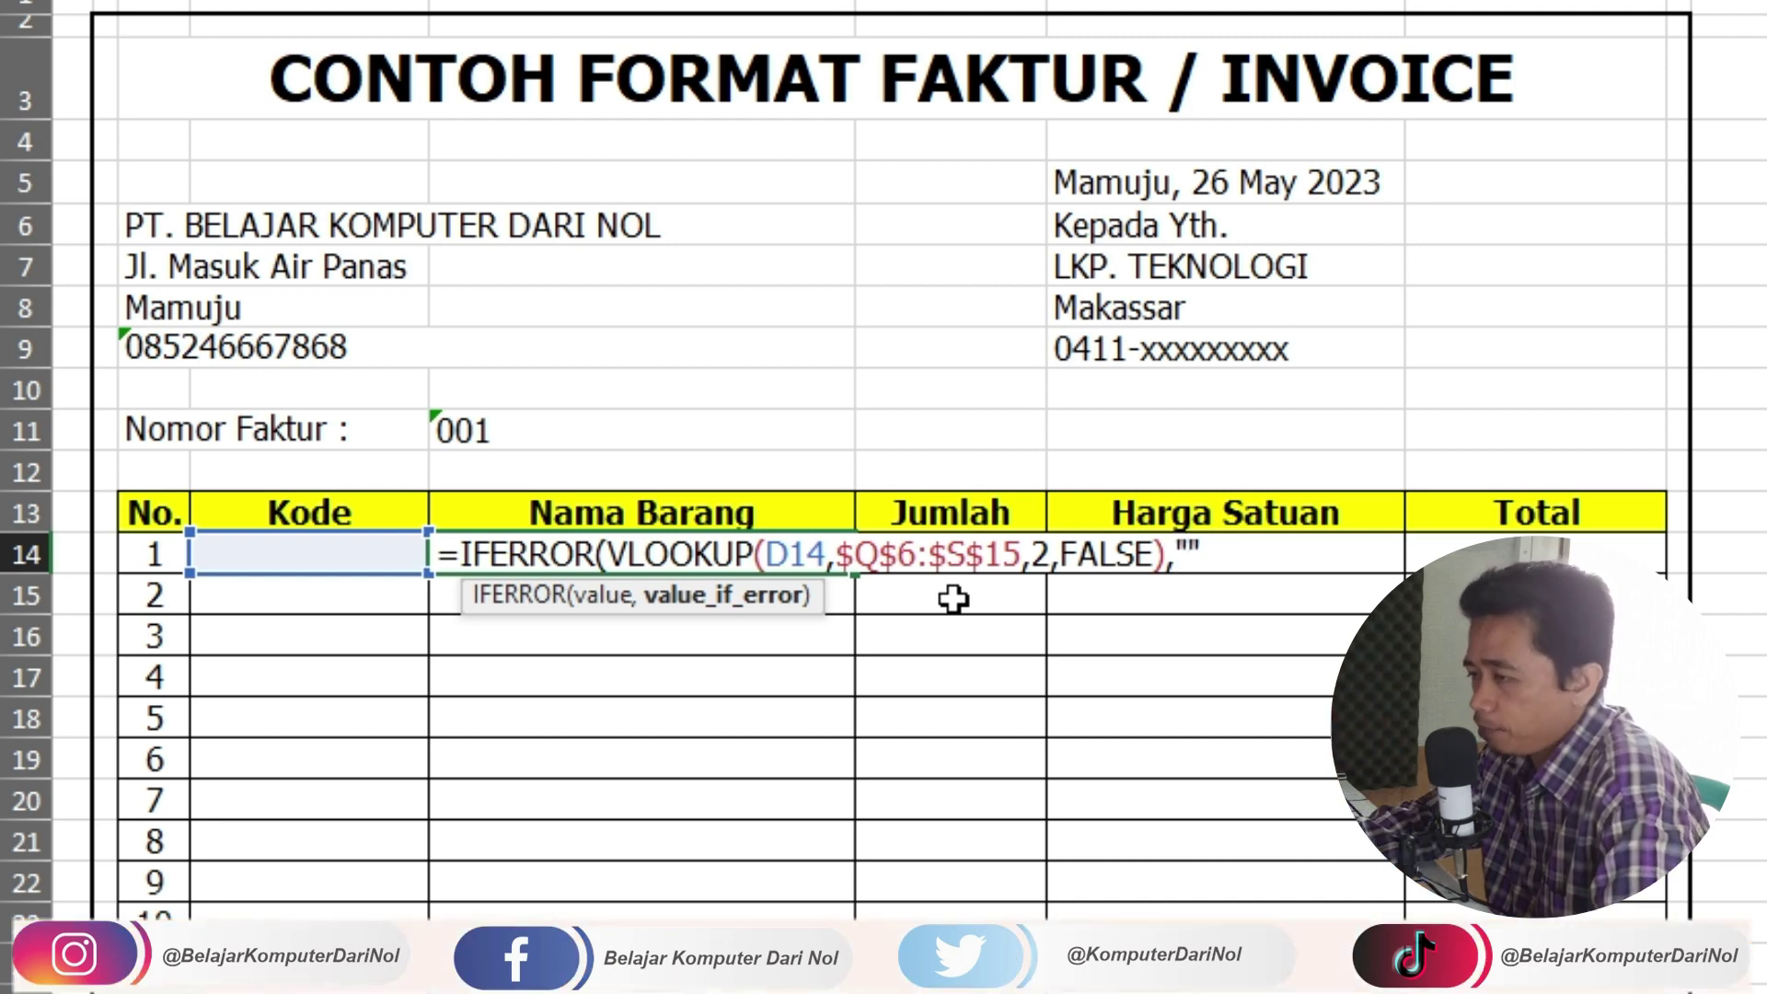
pyautogui.write(')')
pyautogui.press('Return')
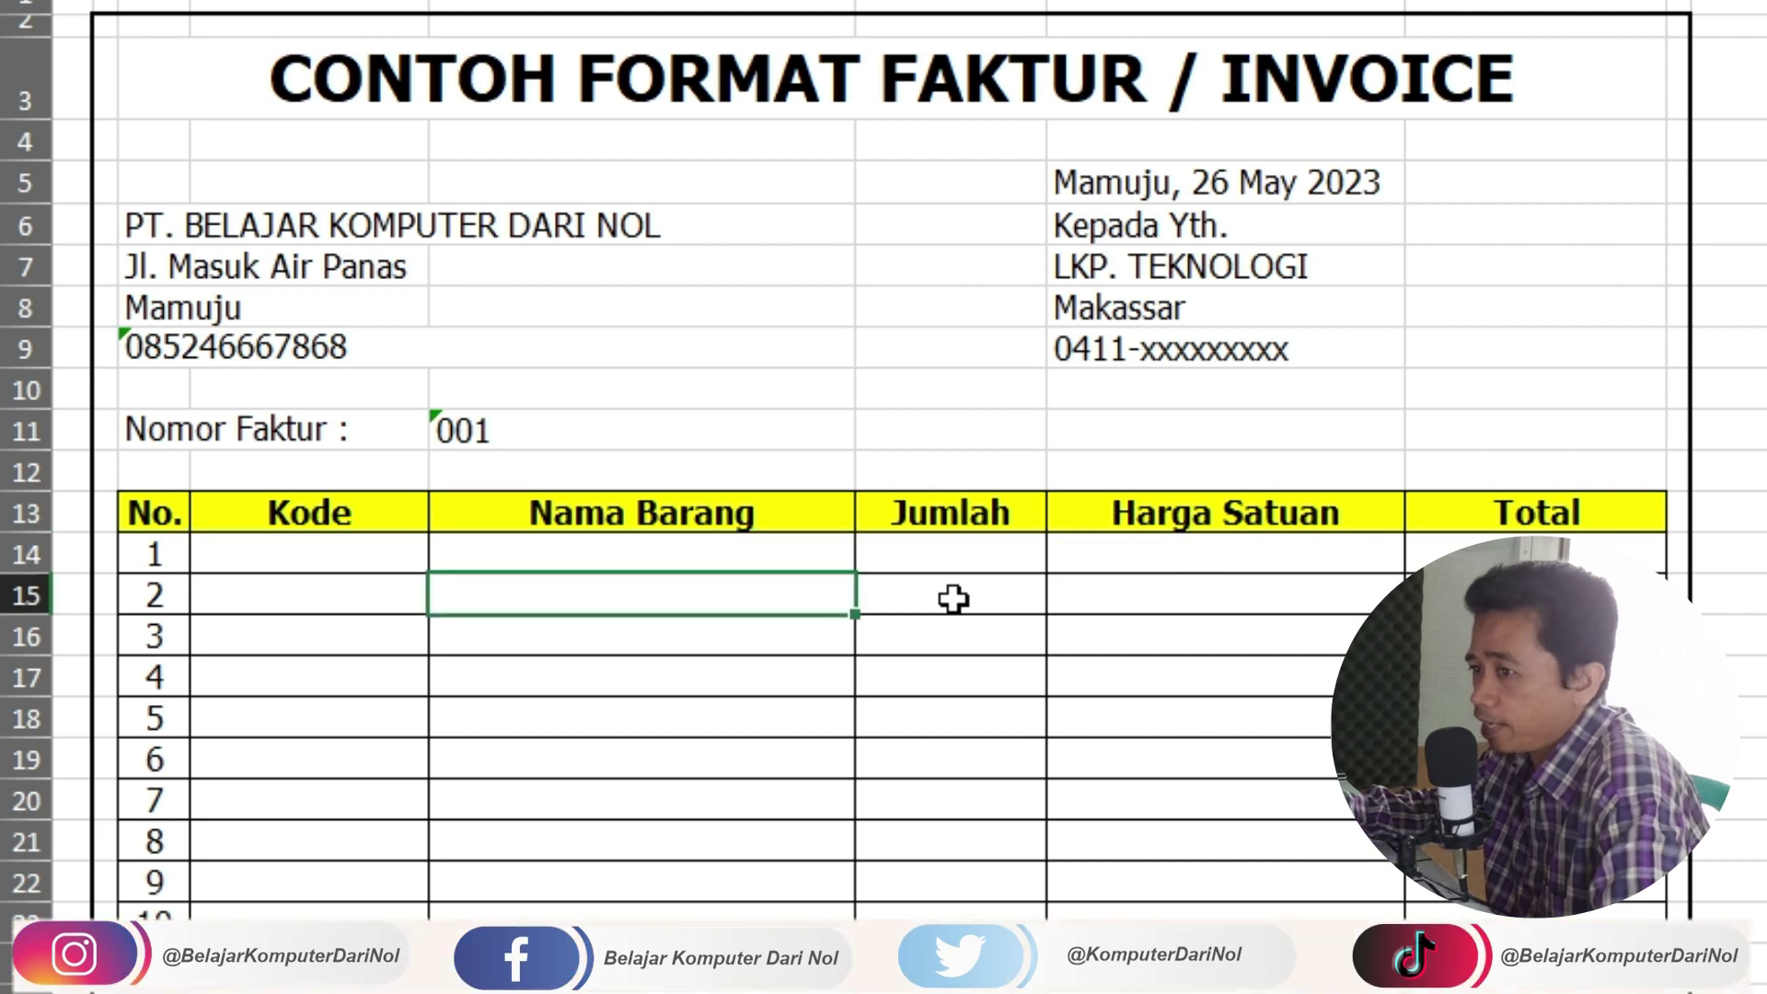
pyautogui.click(751, 550)
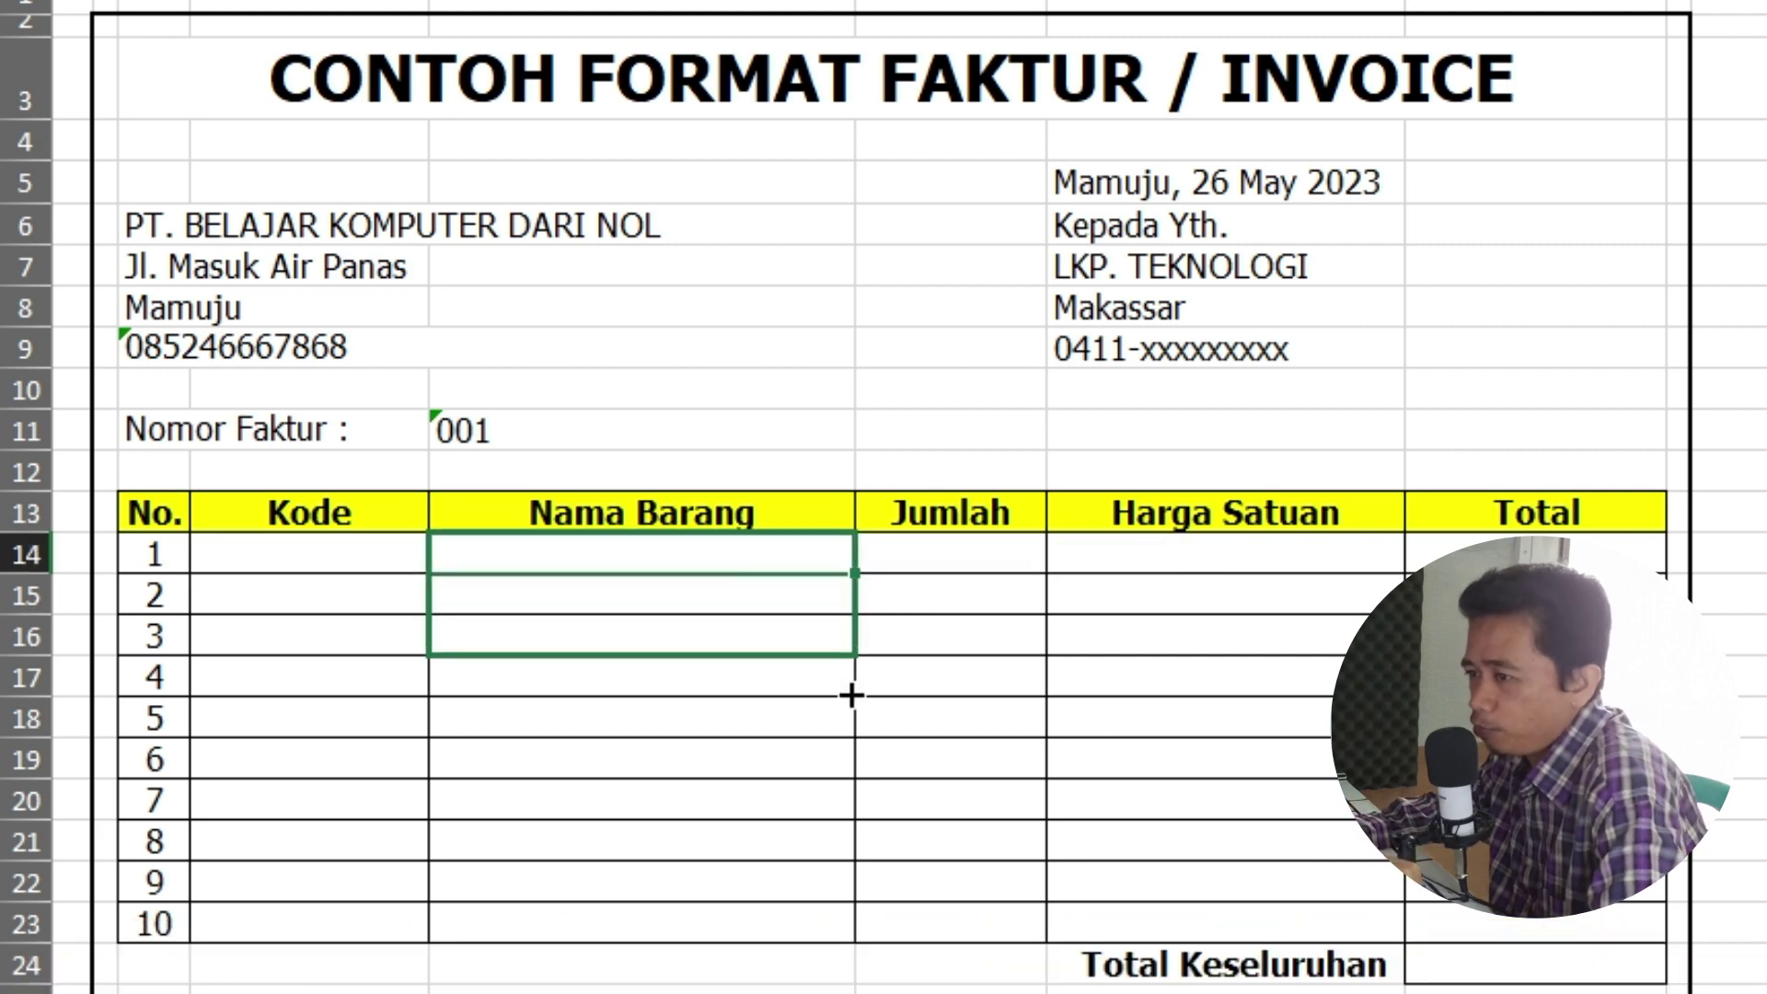
# Step: Fill the item-name formula down to row 10 and enter quantity 2 in row 1's Jumlah
pyautogui.moveTo(851, 909); pyautogui.dragTo(850, 915)
pyautogui.click(986, 543)
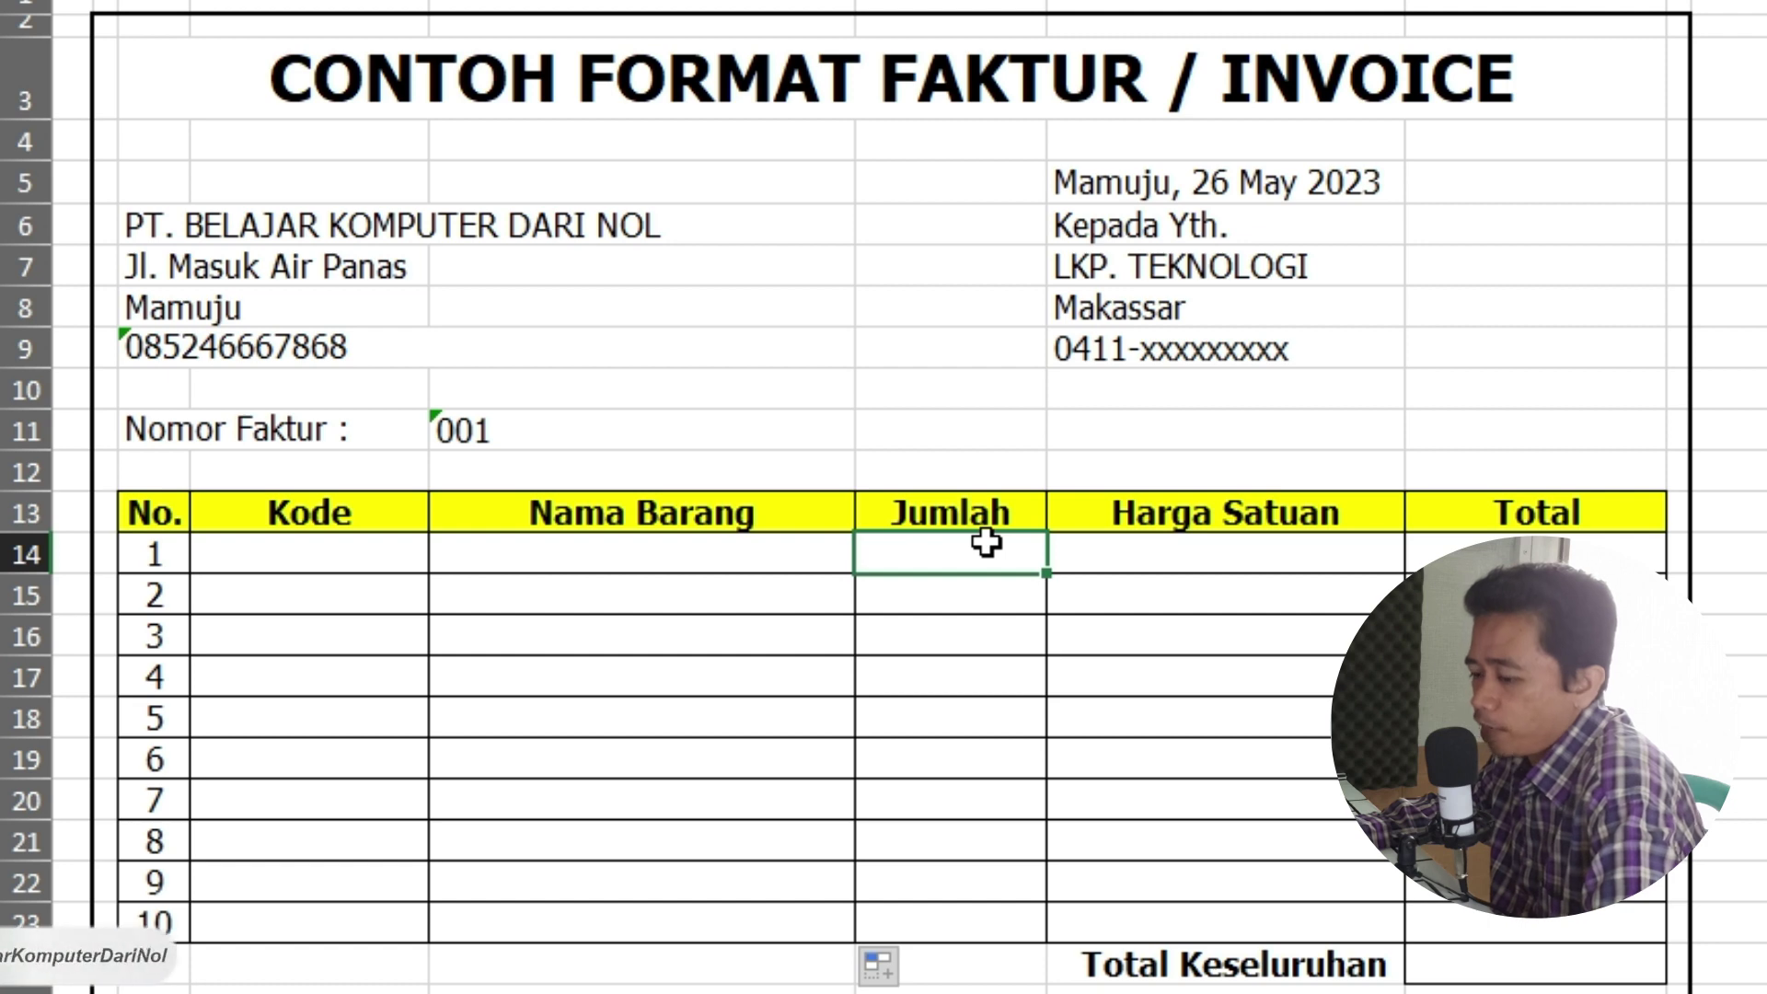
pyautogui.write('2')
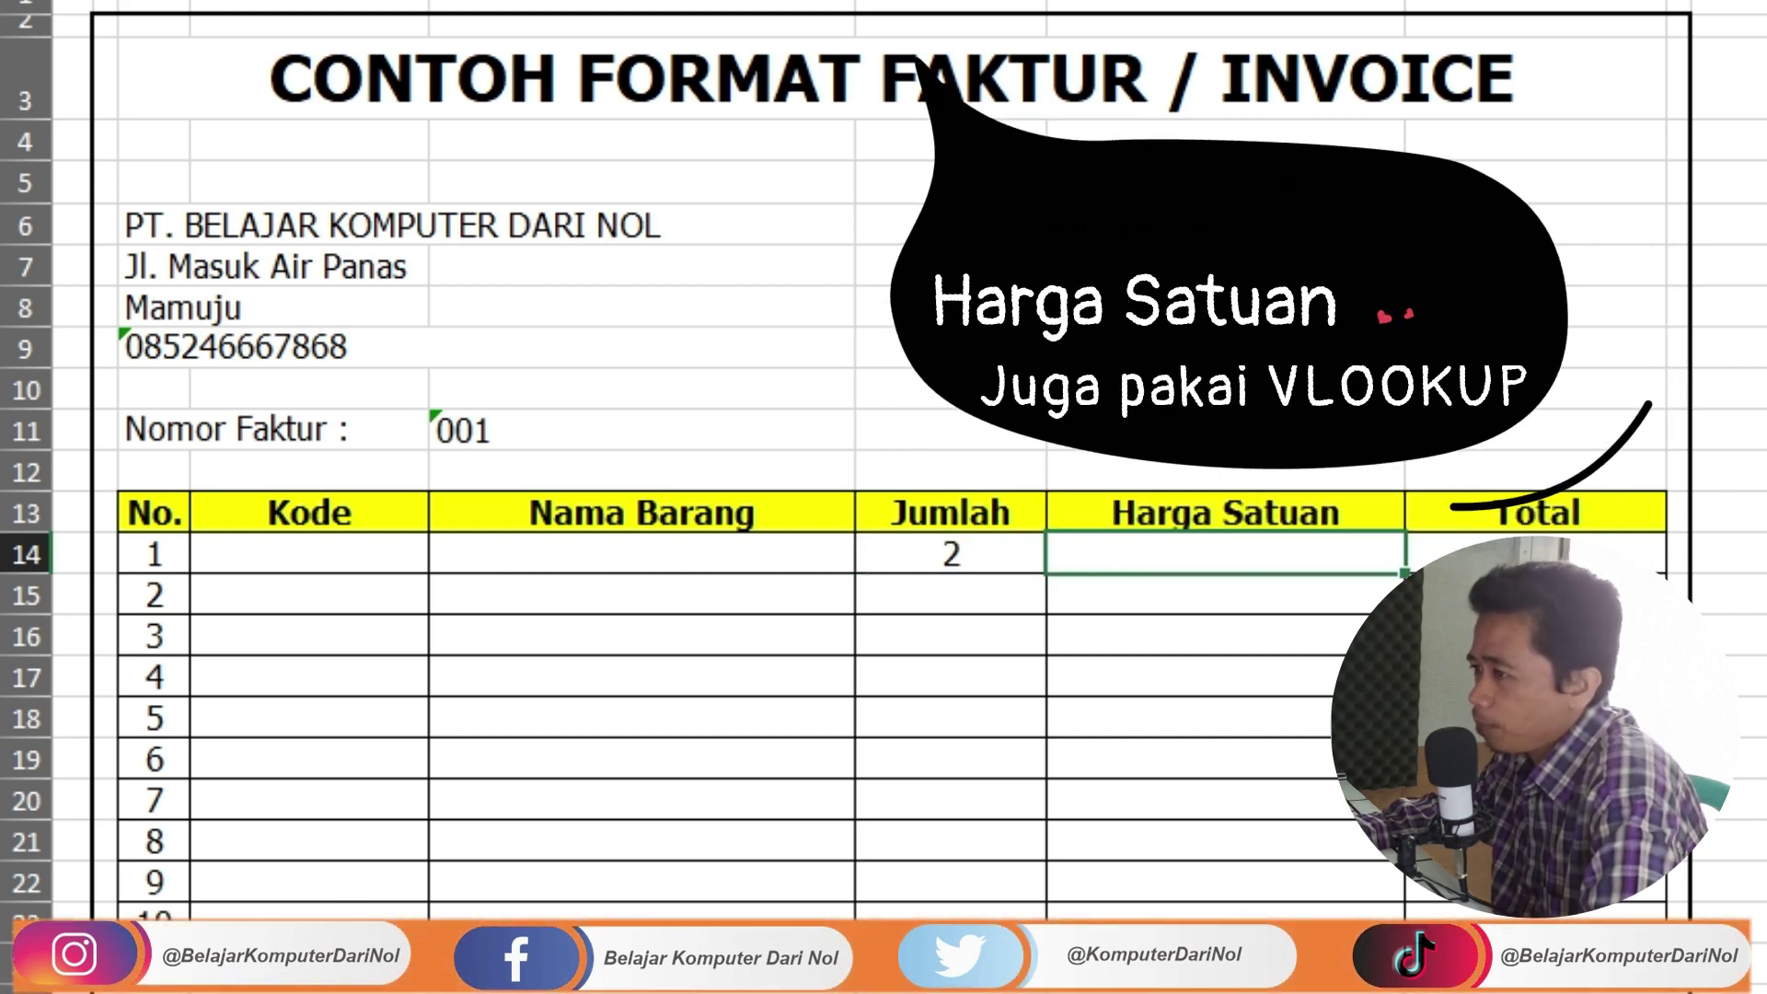
# Step: Locate the HARGA price column in the Data Barang table for the Harga Satuan lookup
pyautogui.click(693, 554)
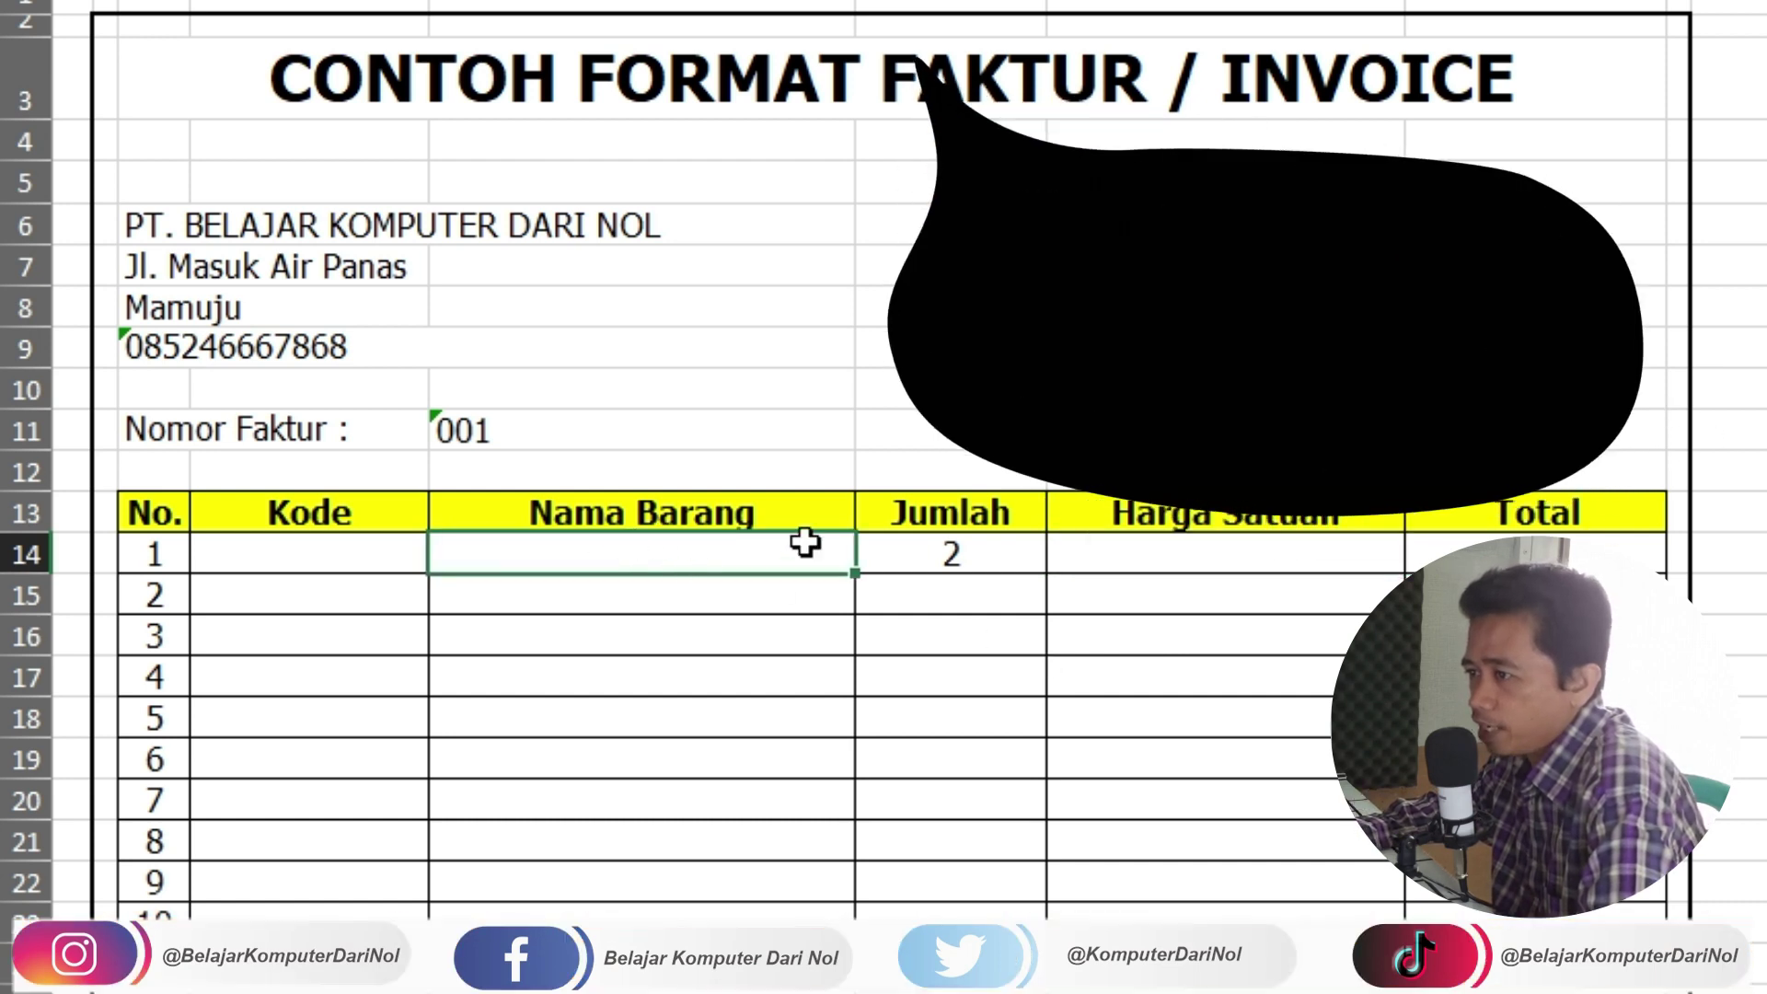
pyautogui.click(1187, 542)
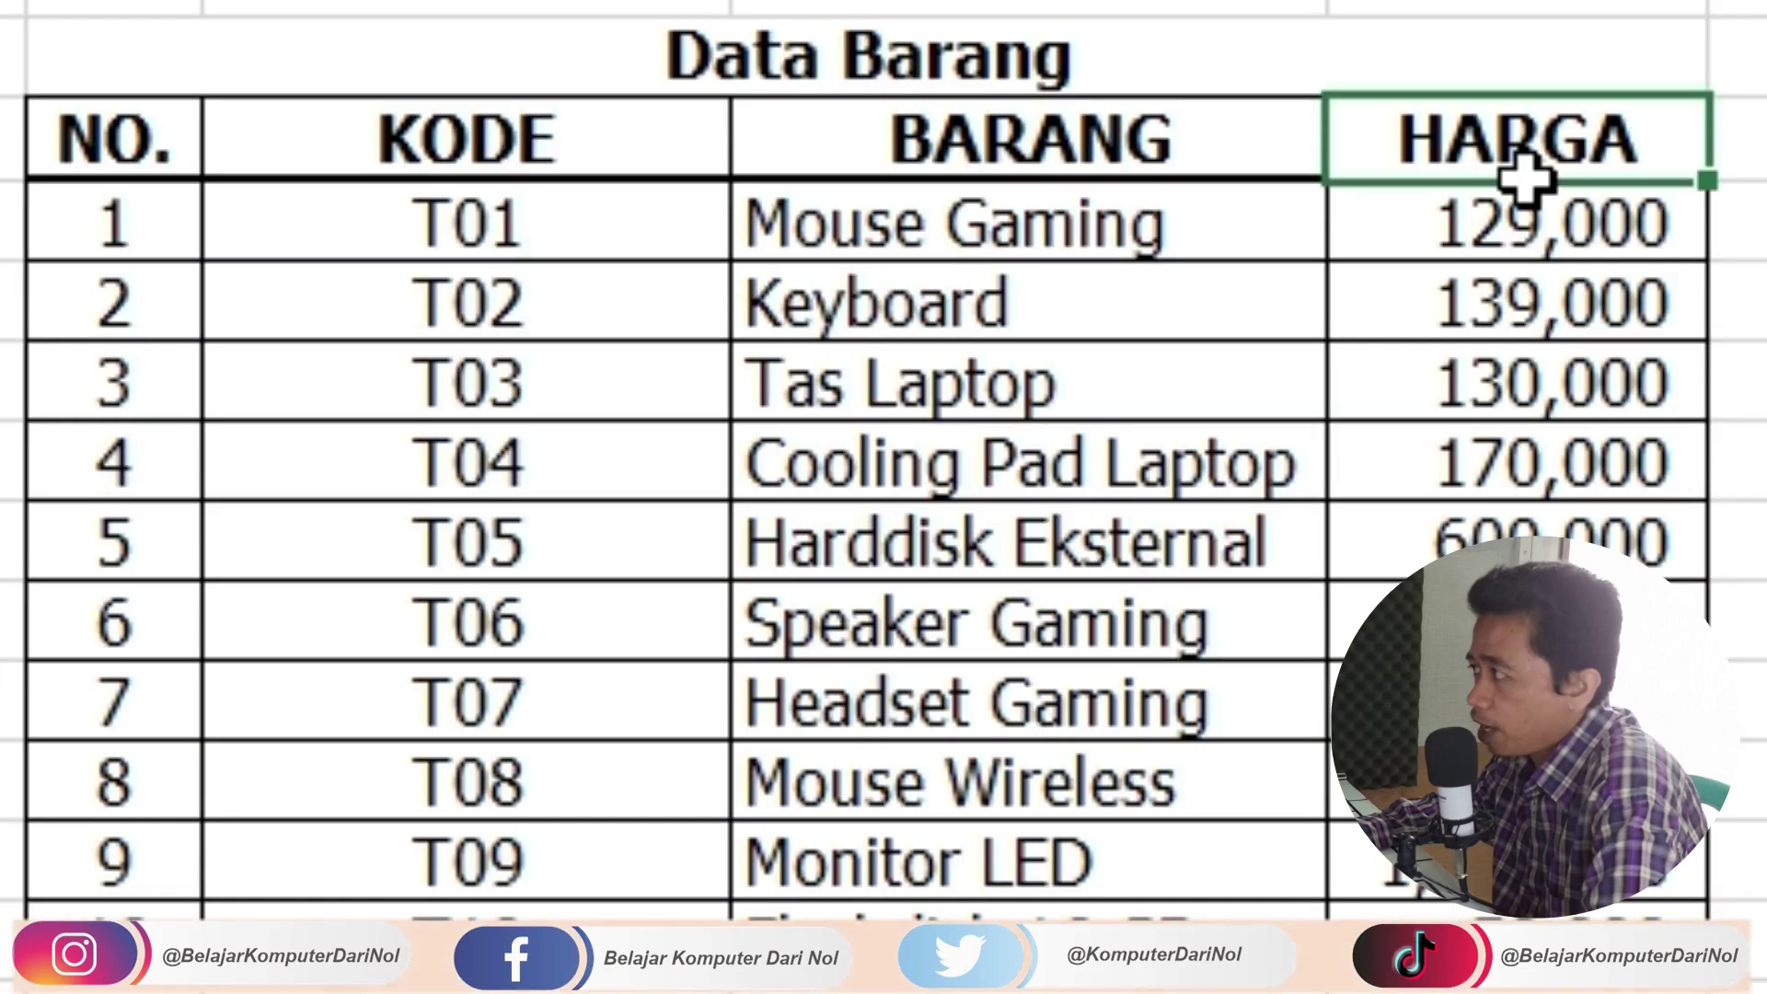
pyautogui.moveTo(1507, 147); pyautogui.dragTo(1518, 829)
pyautogui.moveTo(1049, 175); pyautogui.dragTo(1043, 911)
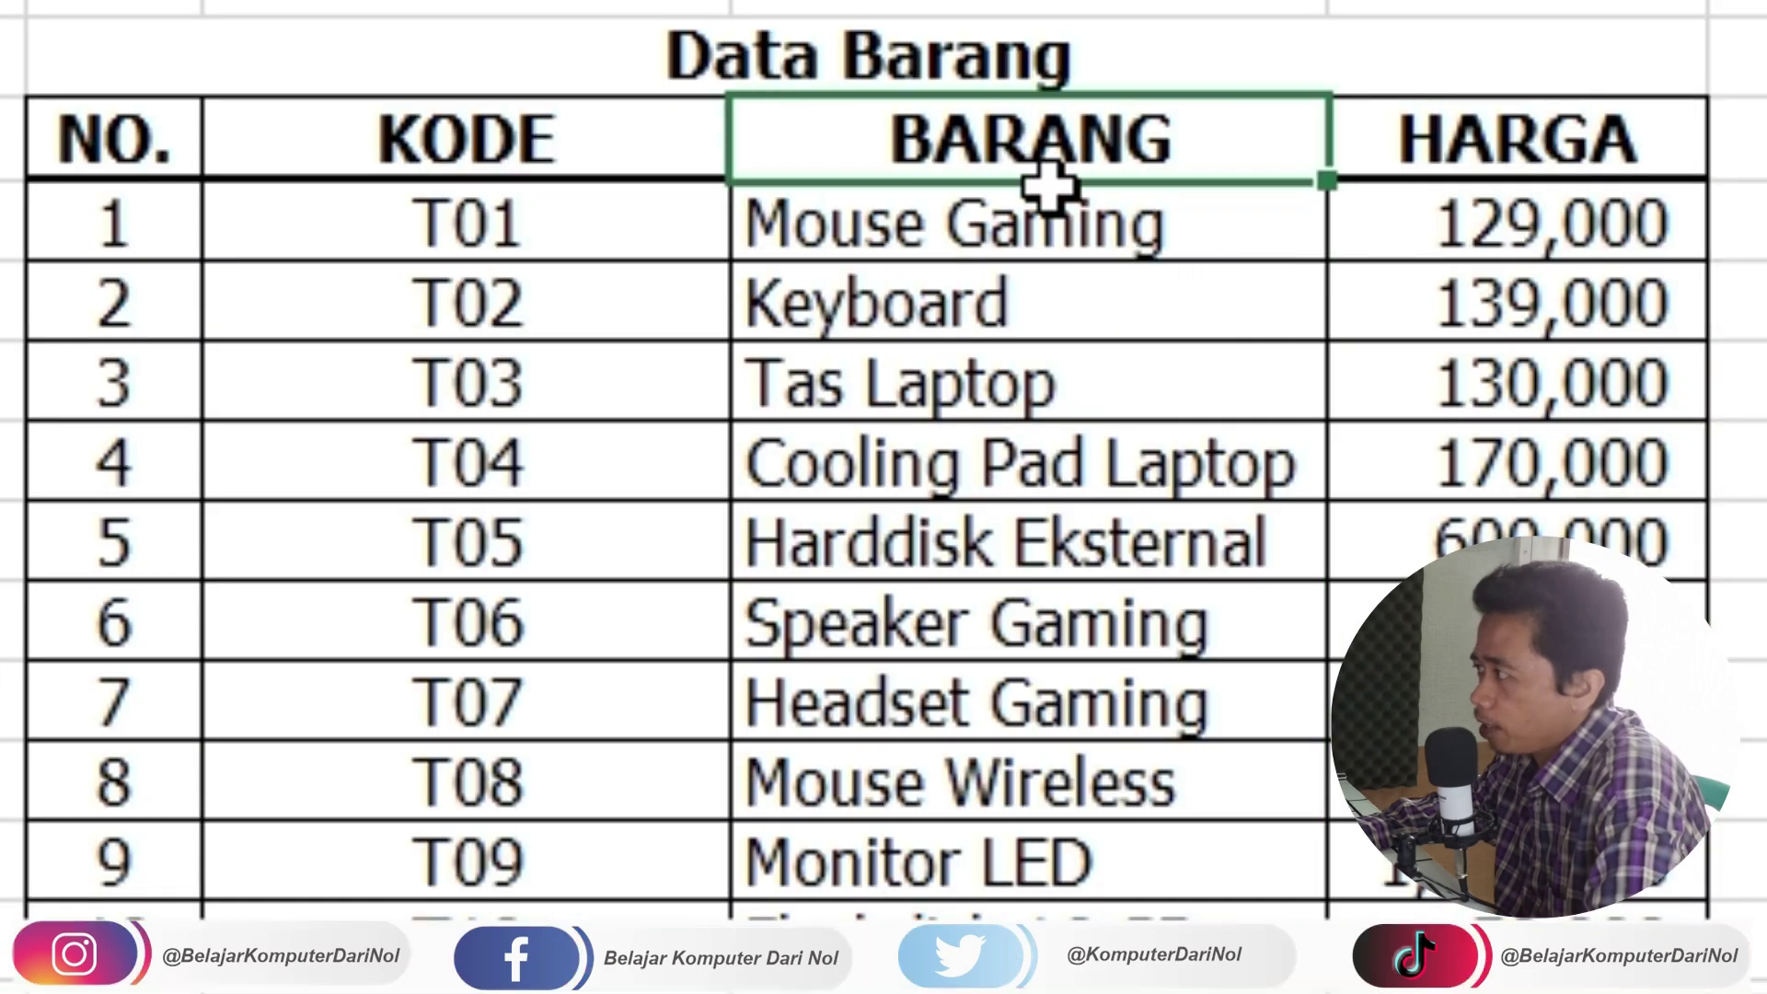
pyautogui.moveTo(1484, 168); pyautogui.dragTo(1519, 718)
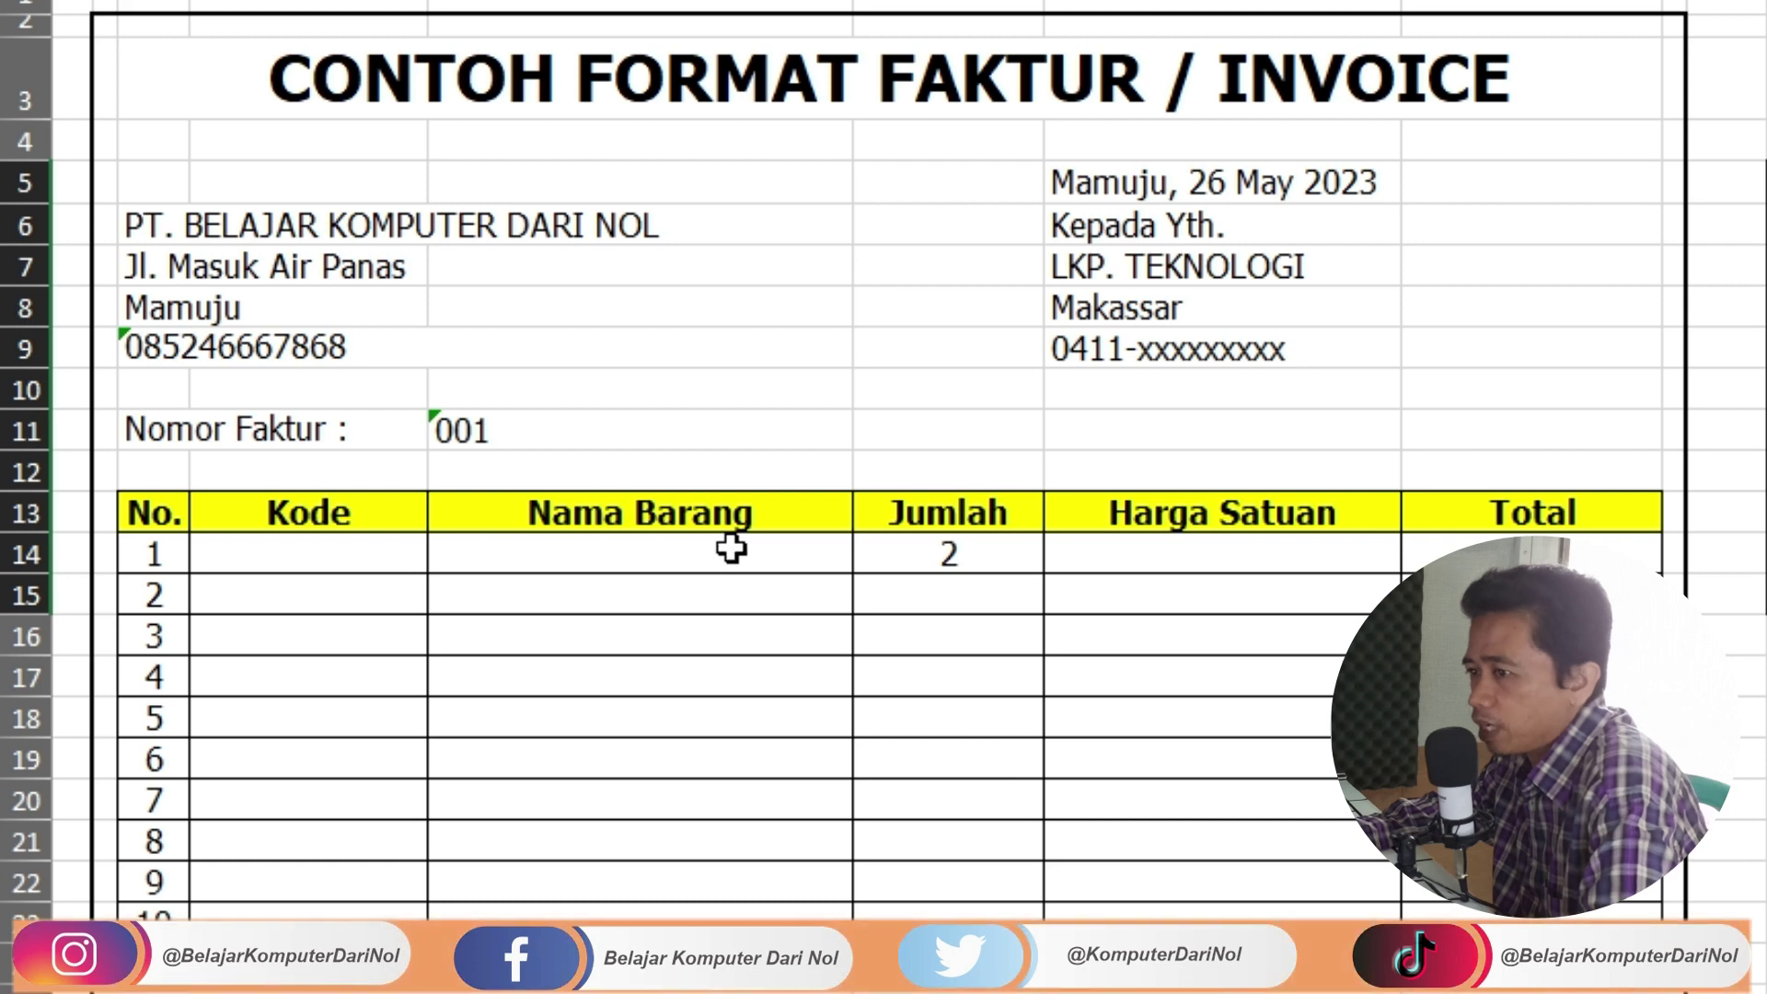
# Step: Copy the IFERROR lookup formula text and paste it into row 1's Harga Satuan
pyautogui.click(730, 548)
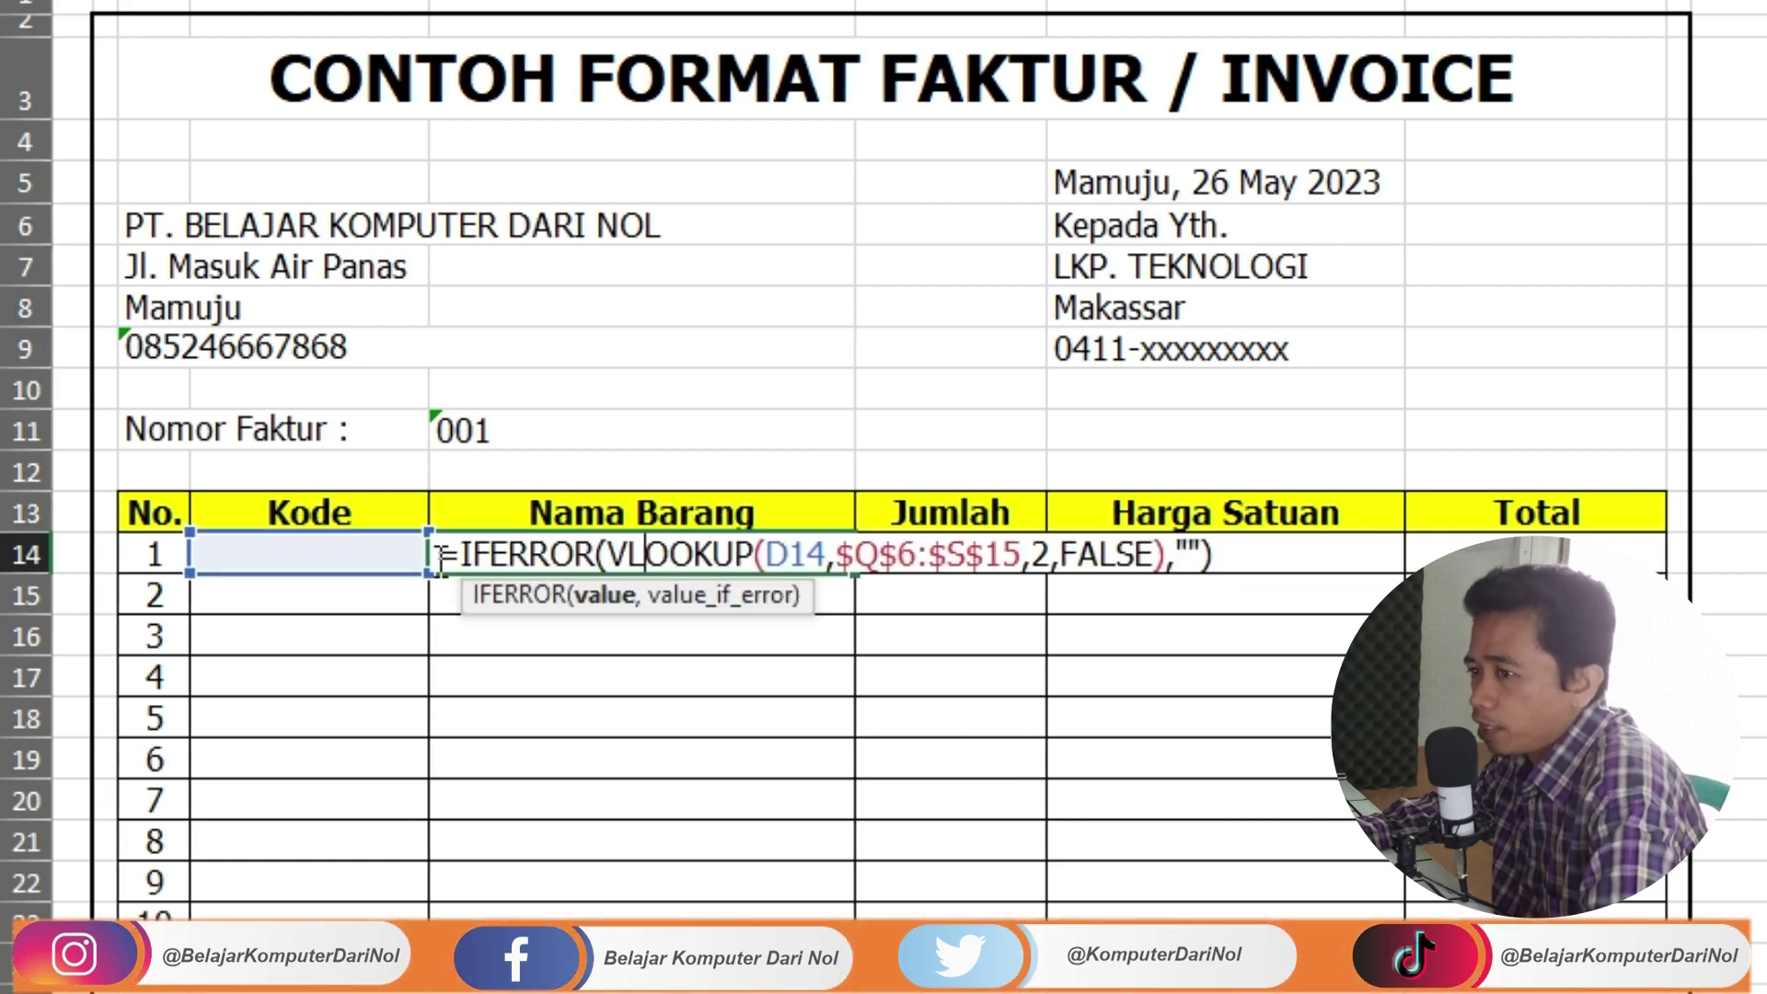
pyautogui.moveTo(441, 556); pyautogui.dragTo(1263, 565)
pyautogui.hotkey('ctrl', 'c')
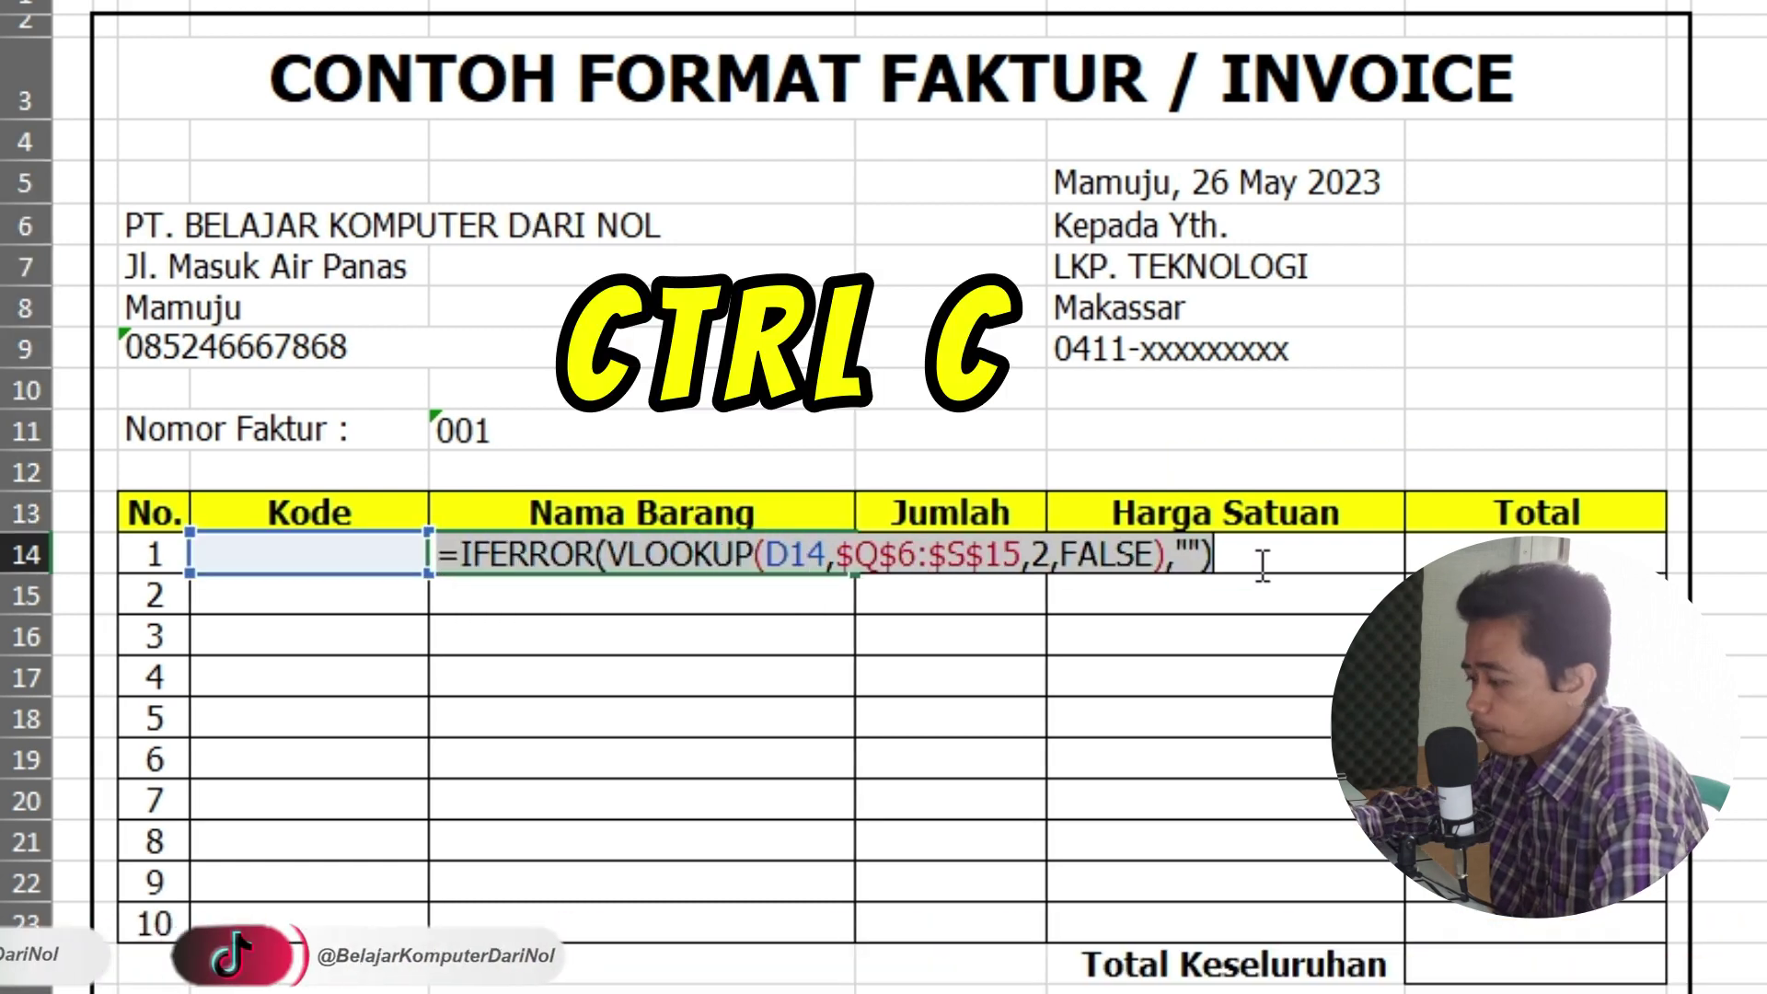
pyautogui.press('Return')
pyautogui.write('2')
pyautogui.click(1196, 556)
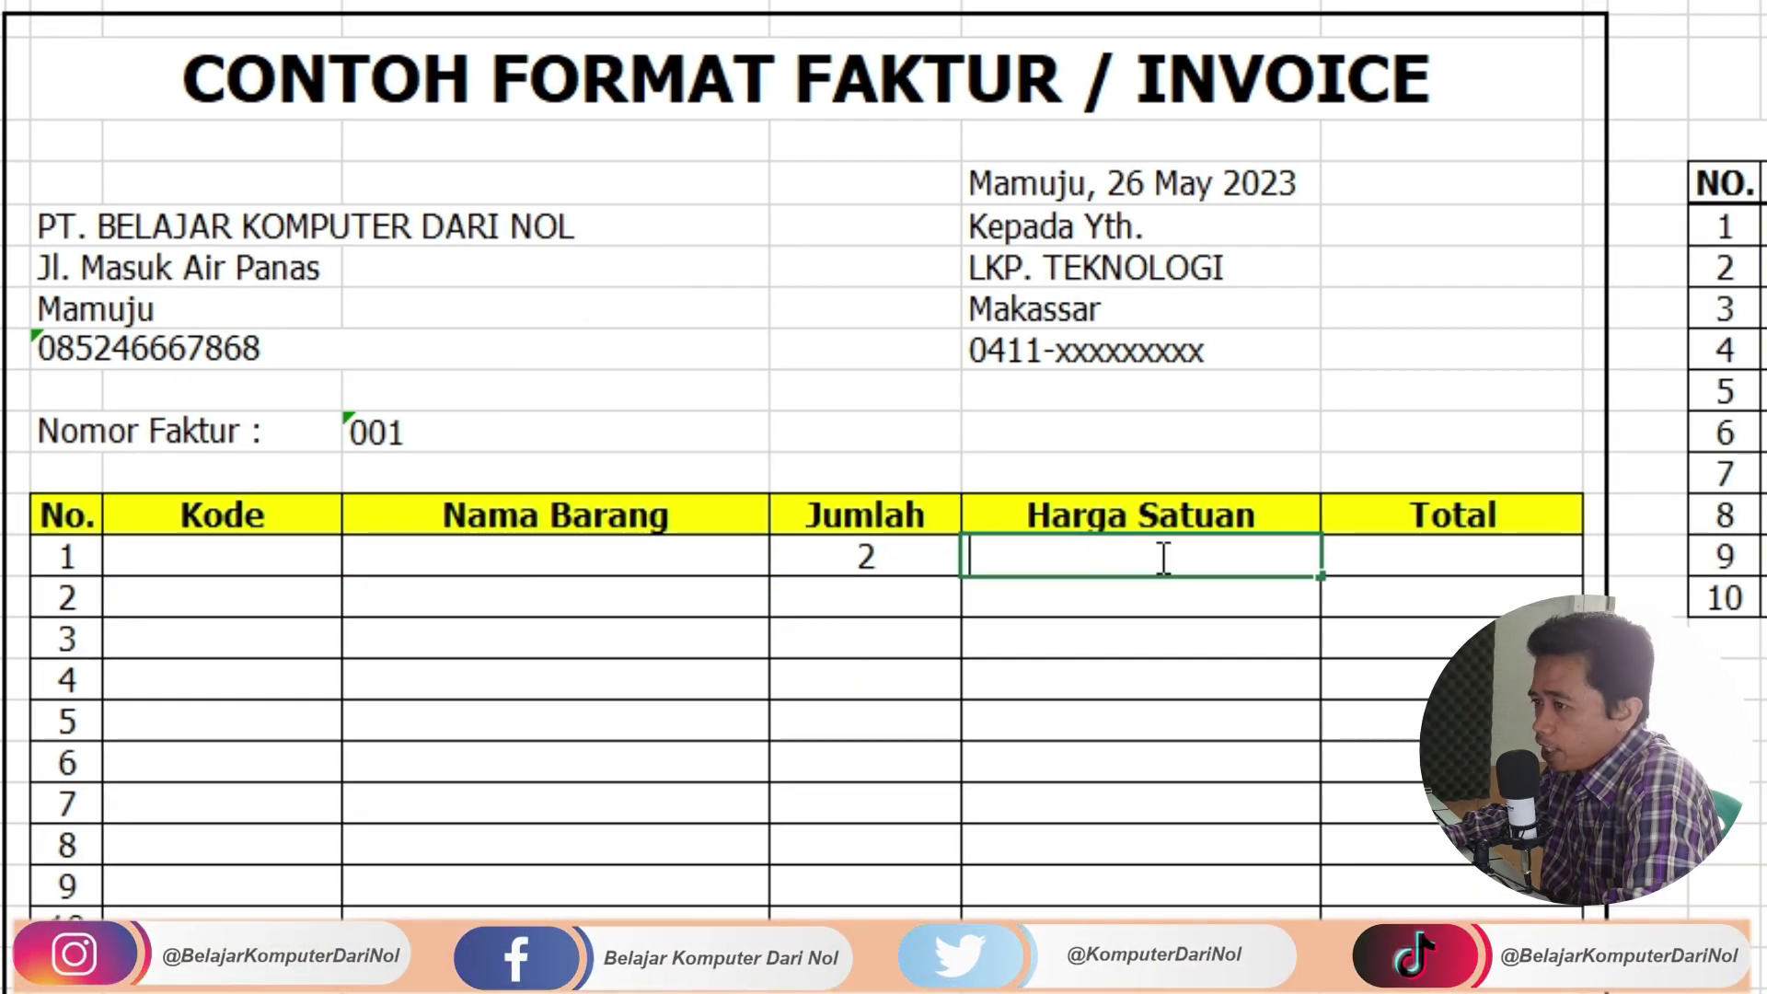
pyautogui.hotkey('ctrl', 'v')
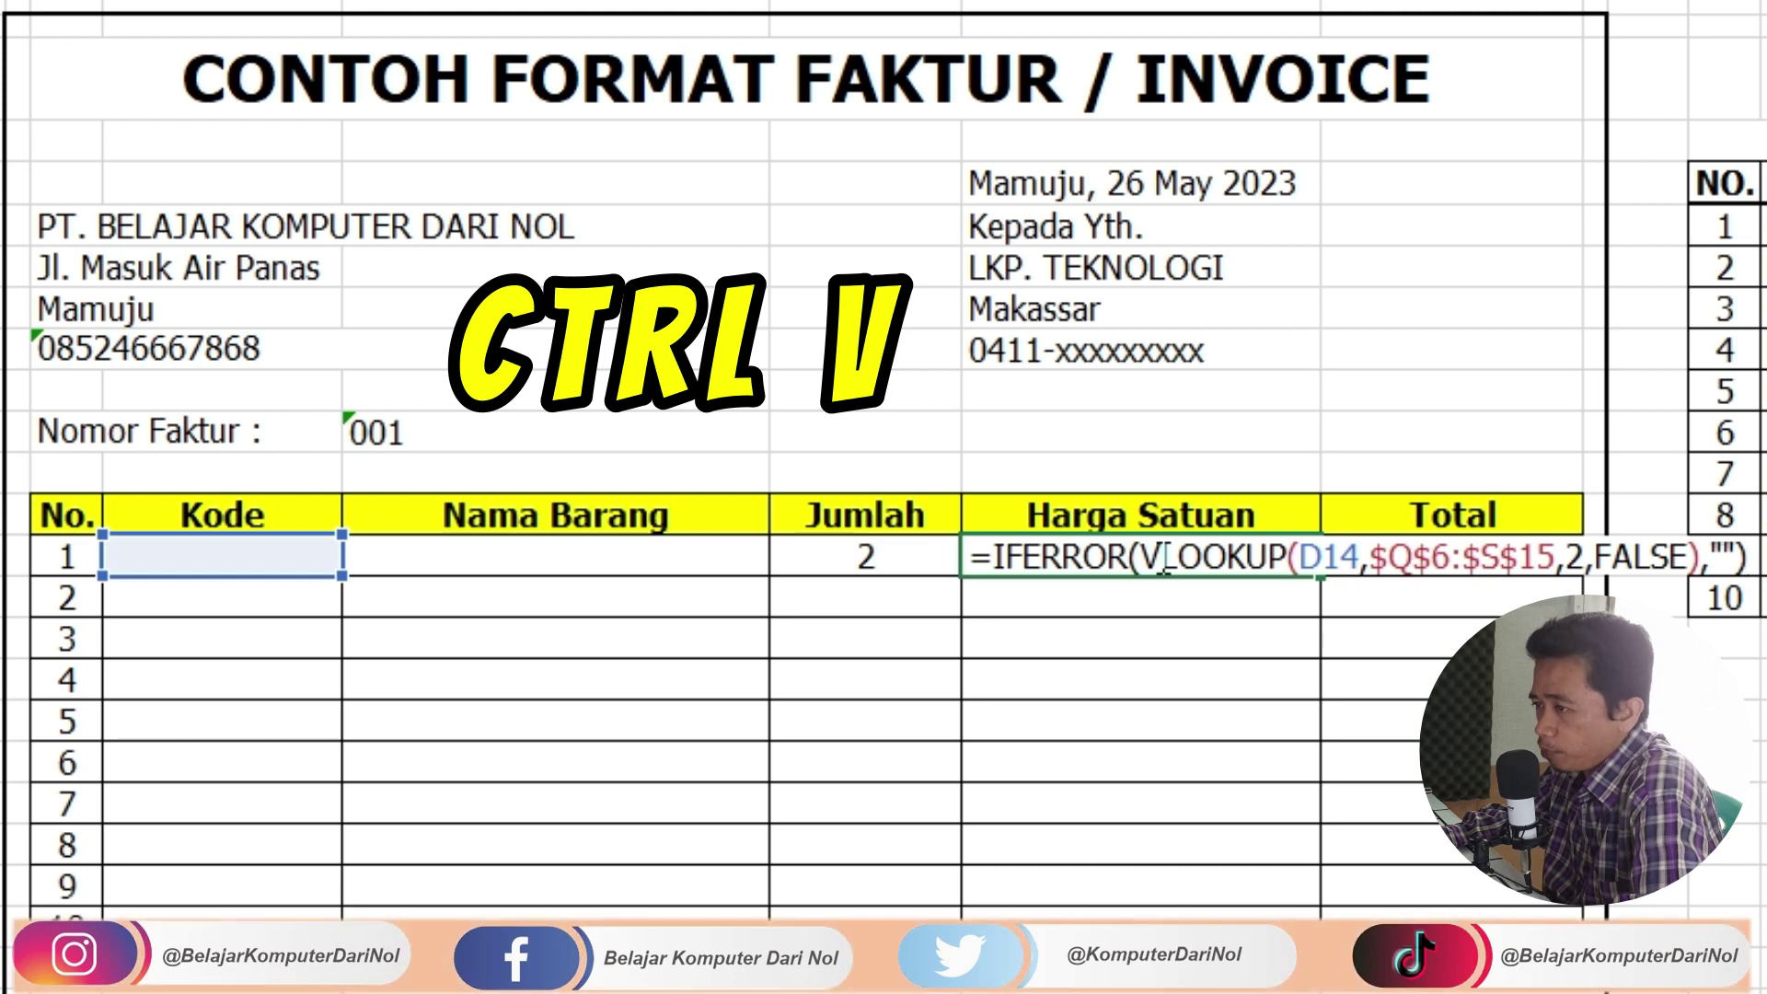
# Step: Change the lookup's column index to 3 and fill the price formula down to row 10
pyautogui.click(1582, 556)
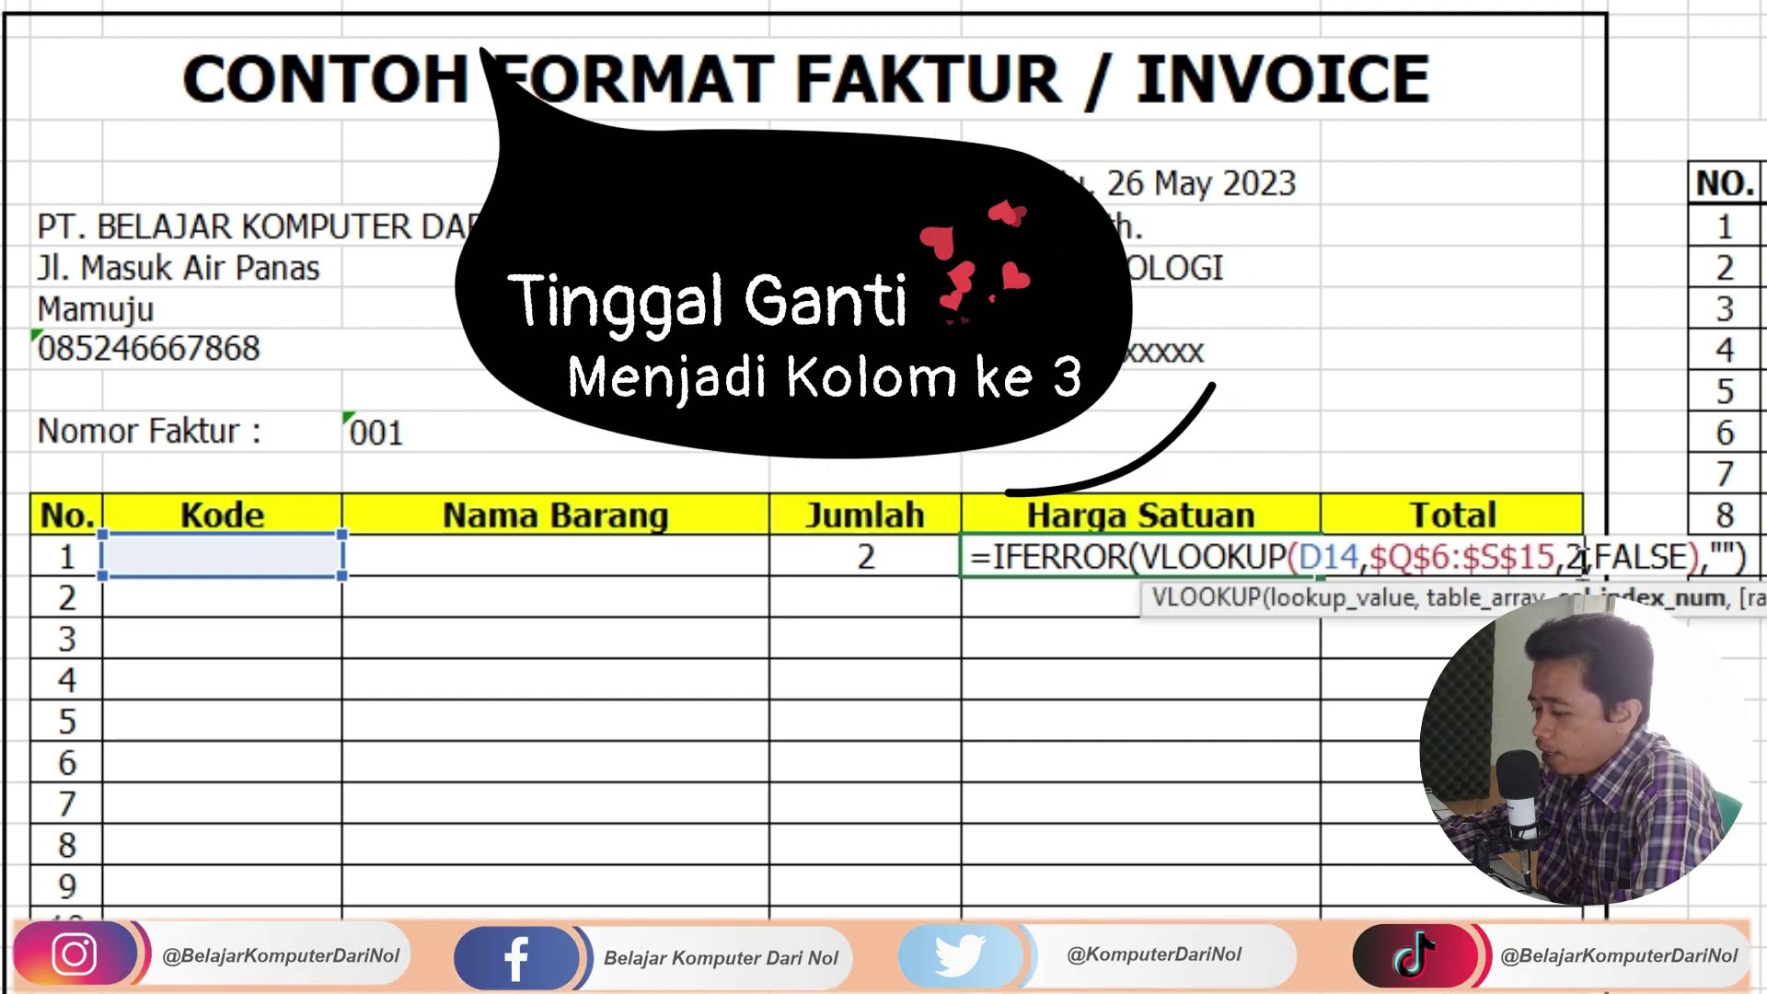
pyautogui.write('3')
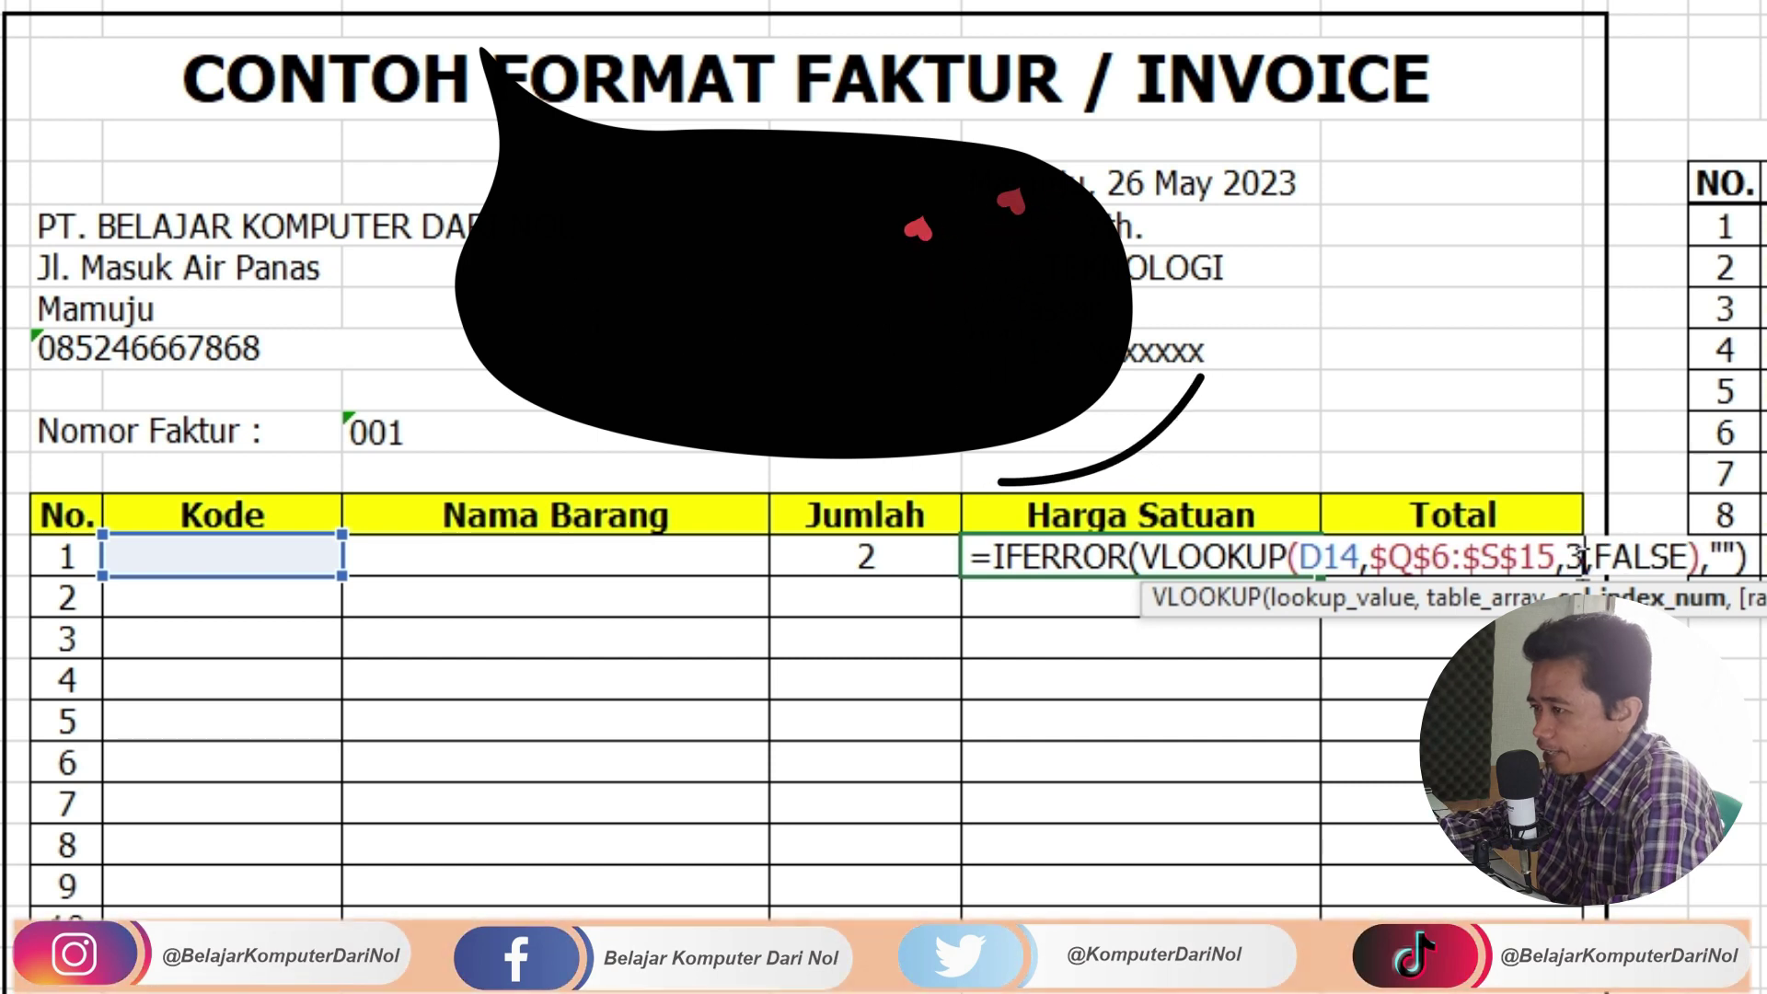
pyautogui.press('Return')
pyautogui.click(1248, 556)
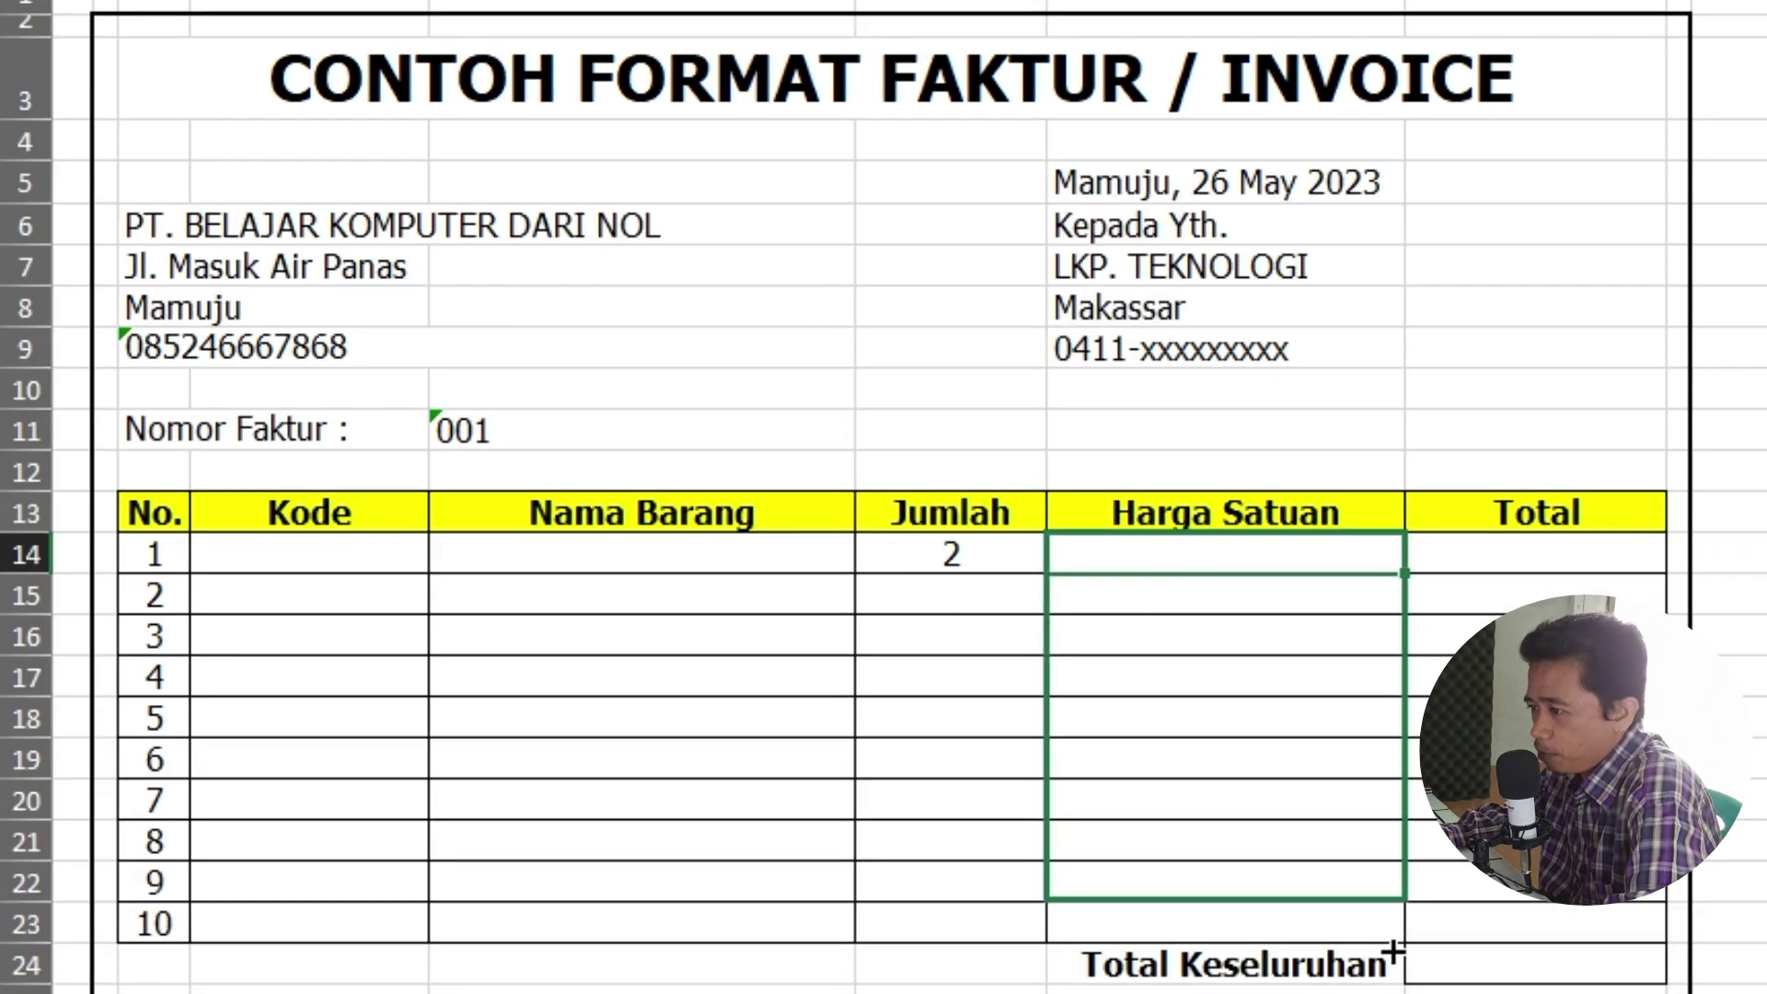
pyautogui.moveTo(1394, 952); pyautogui.dragTo(1393, 957)
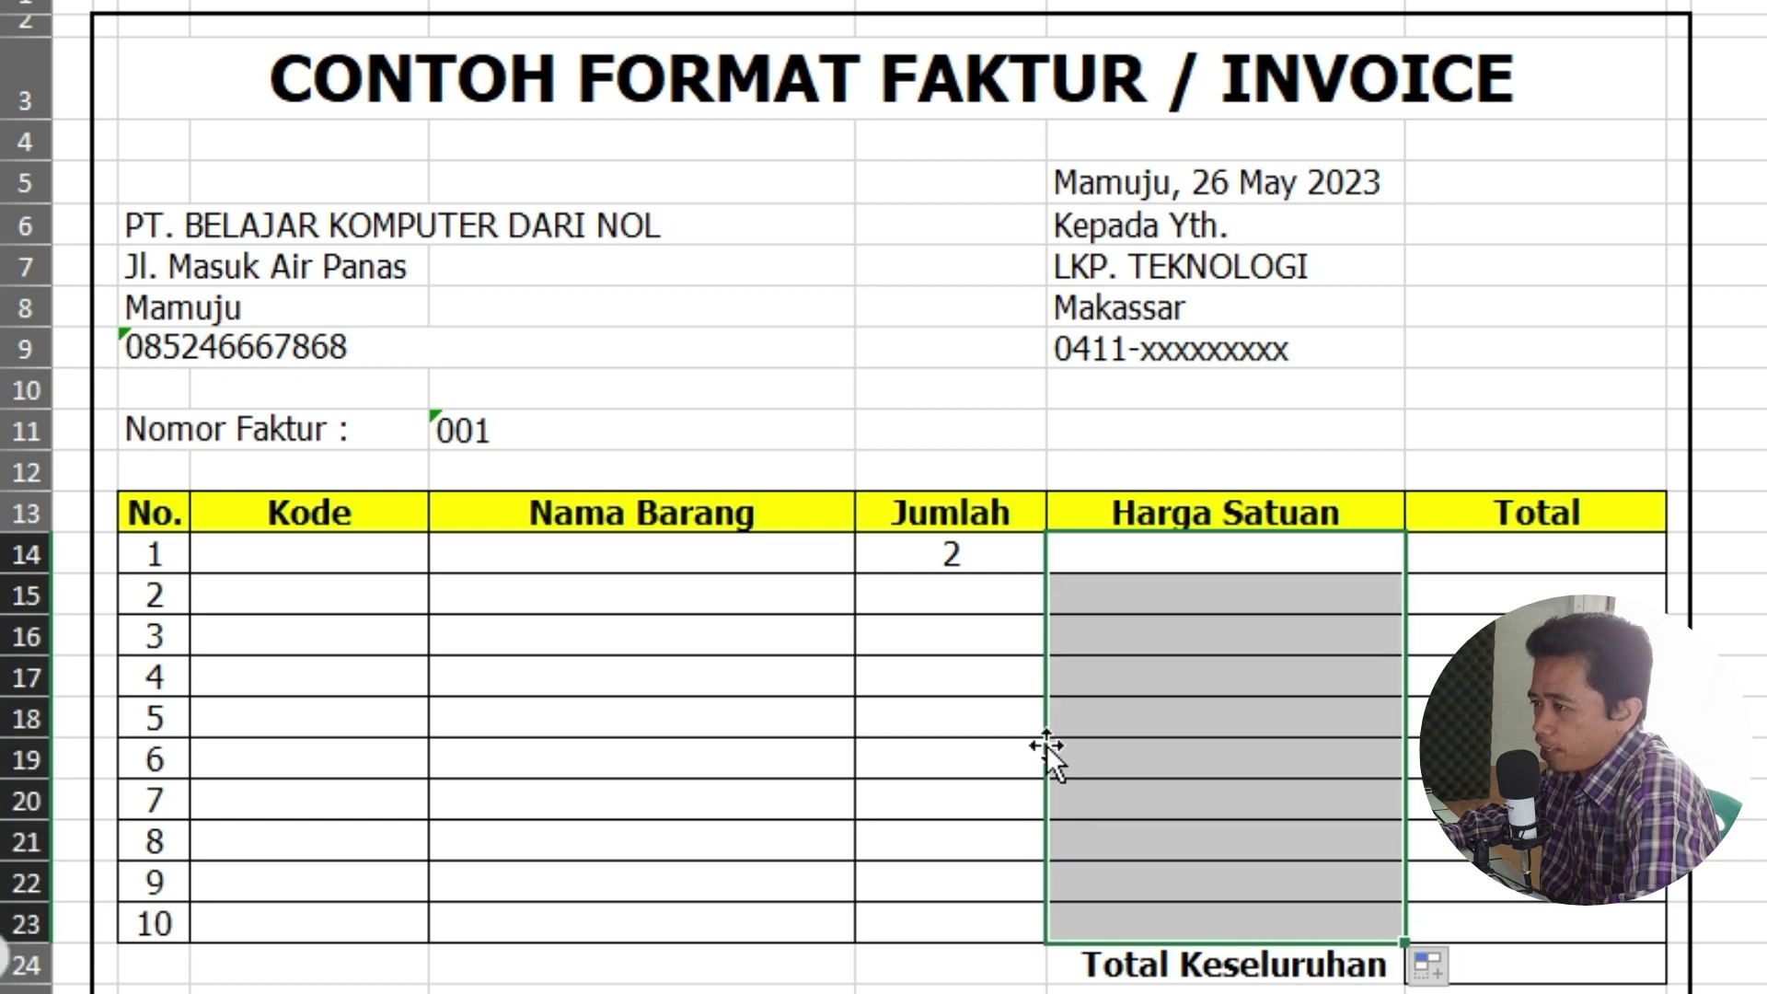
pyautogui.click(1511, 560)
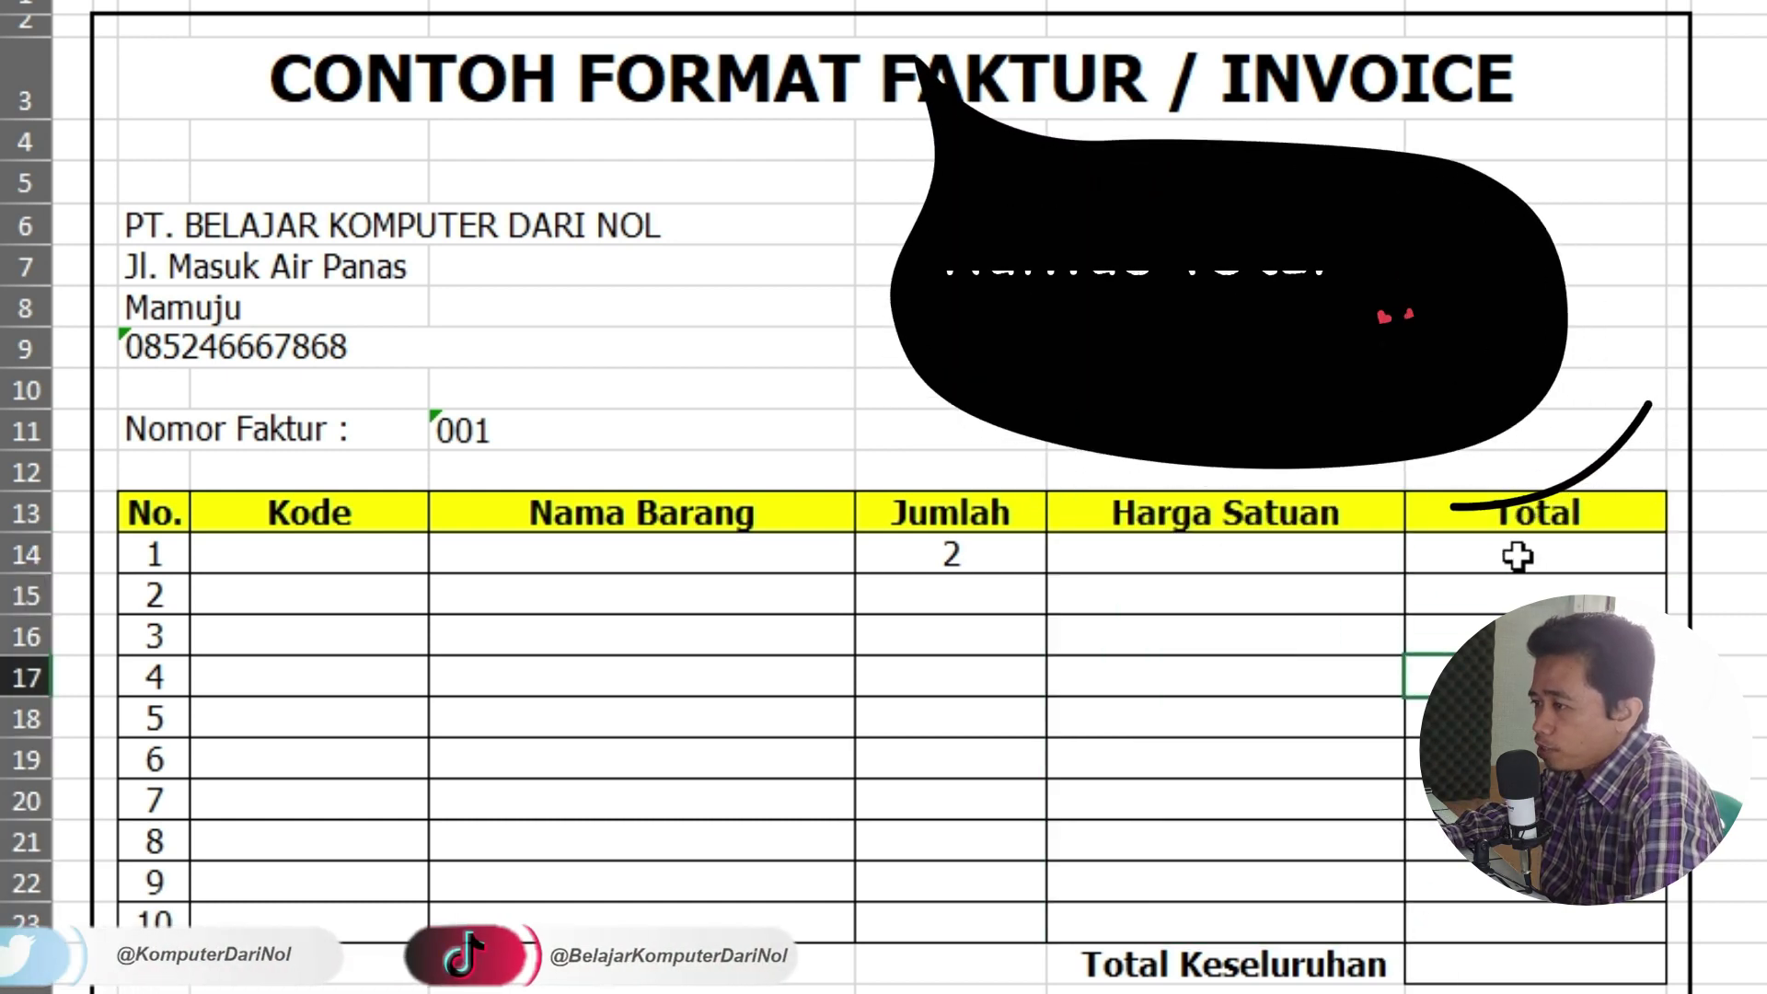
pyautogui.write('=')
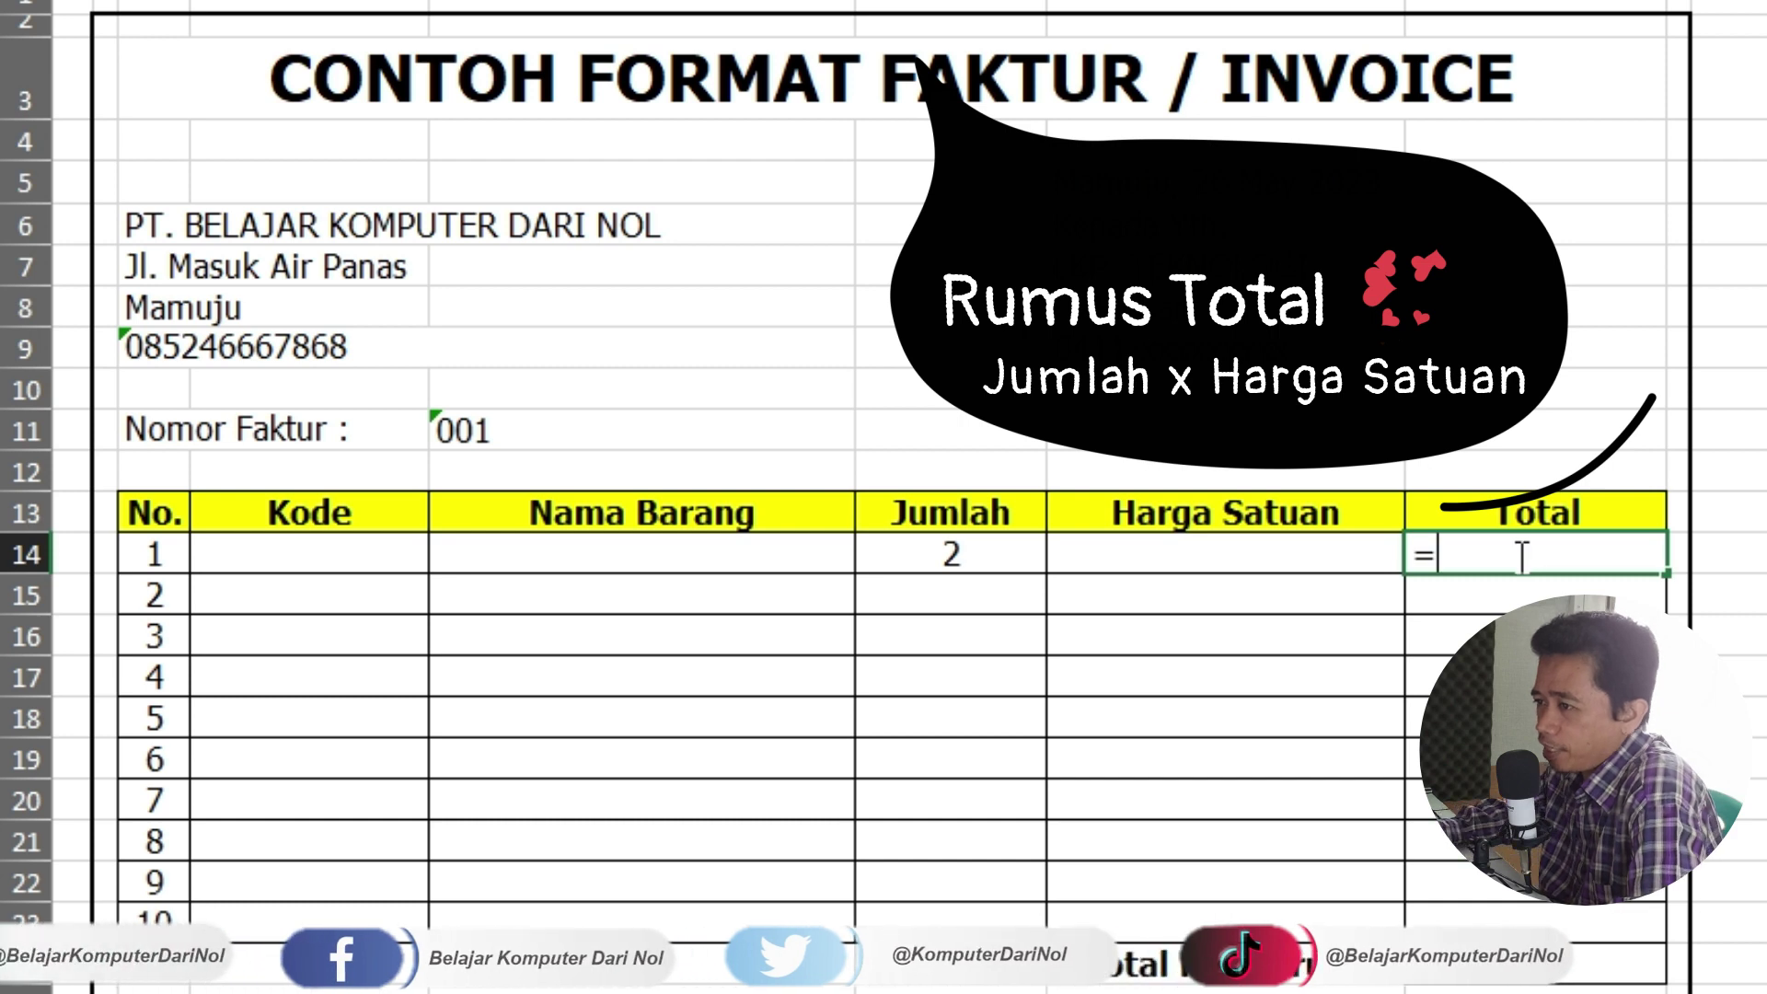
pyautogui.write('F14*')
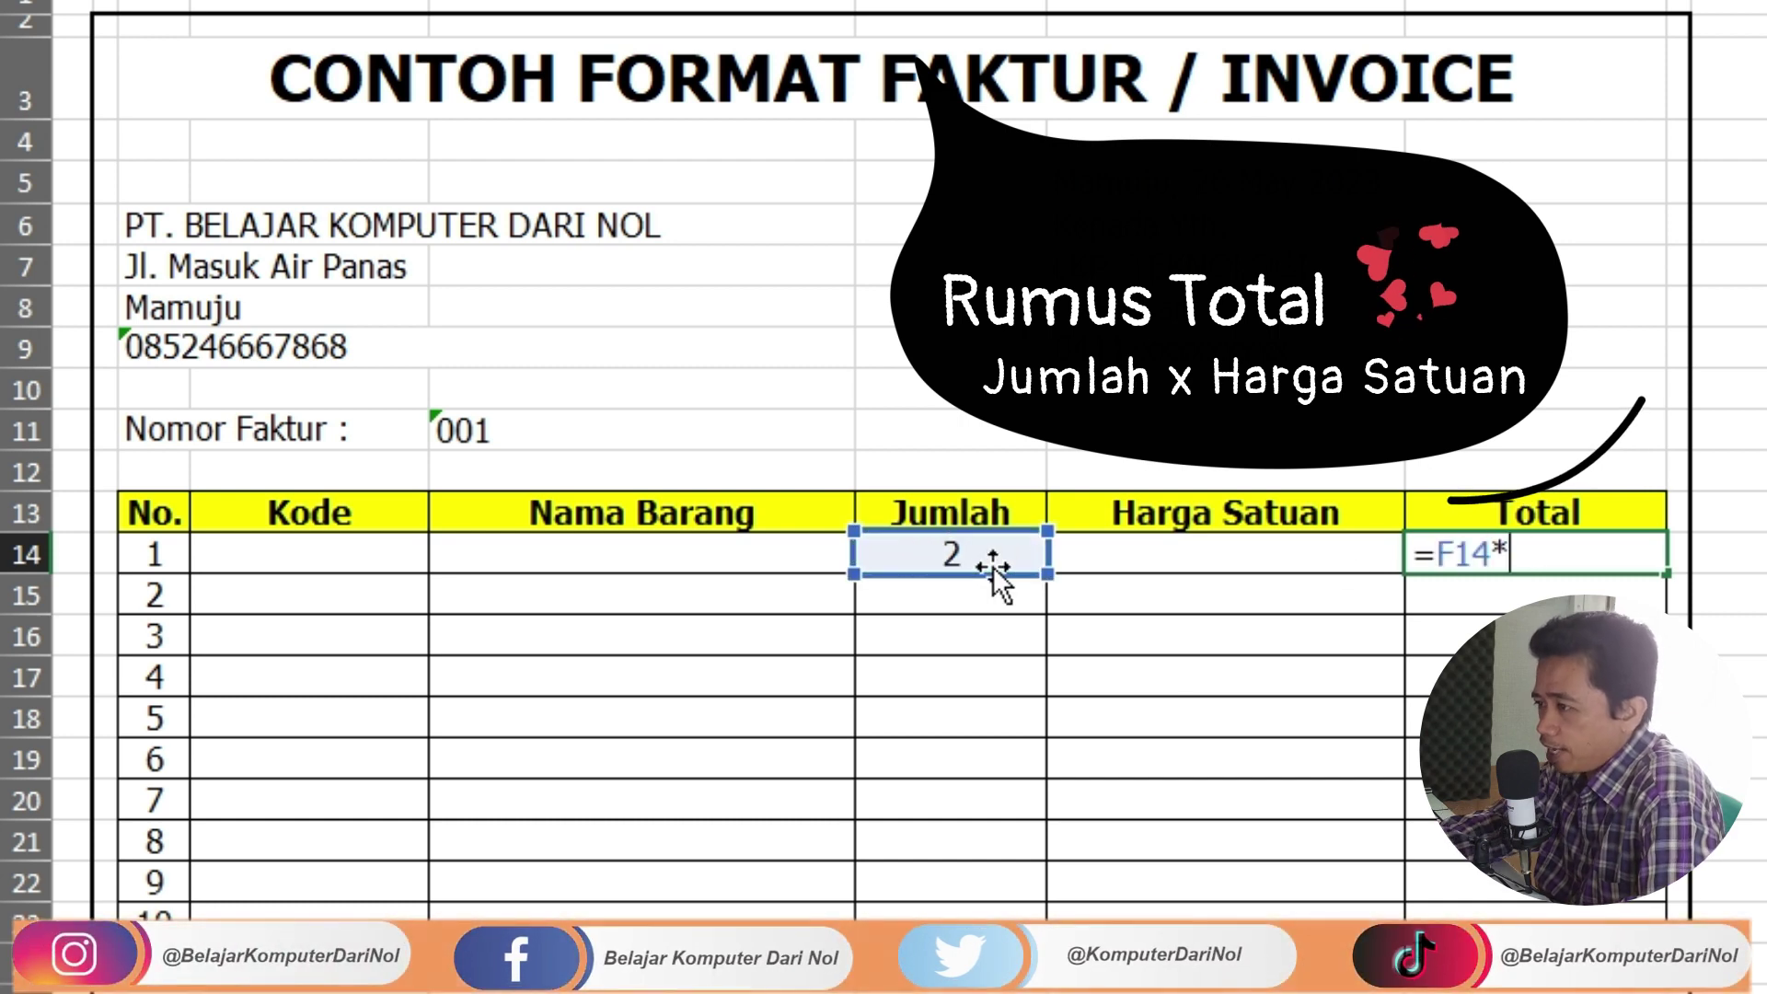
pyautogui.click(1104, 557)
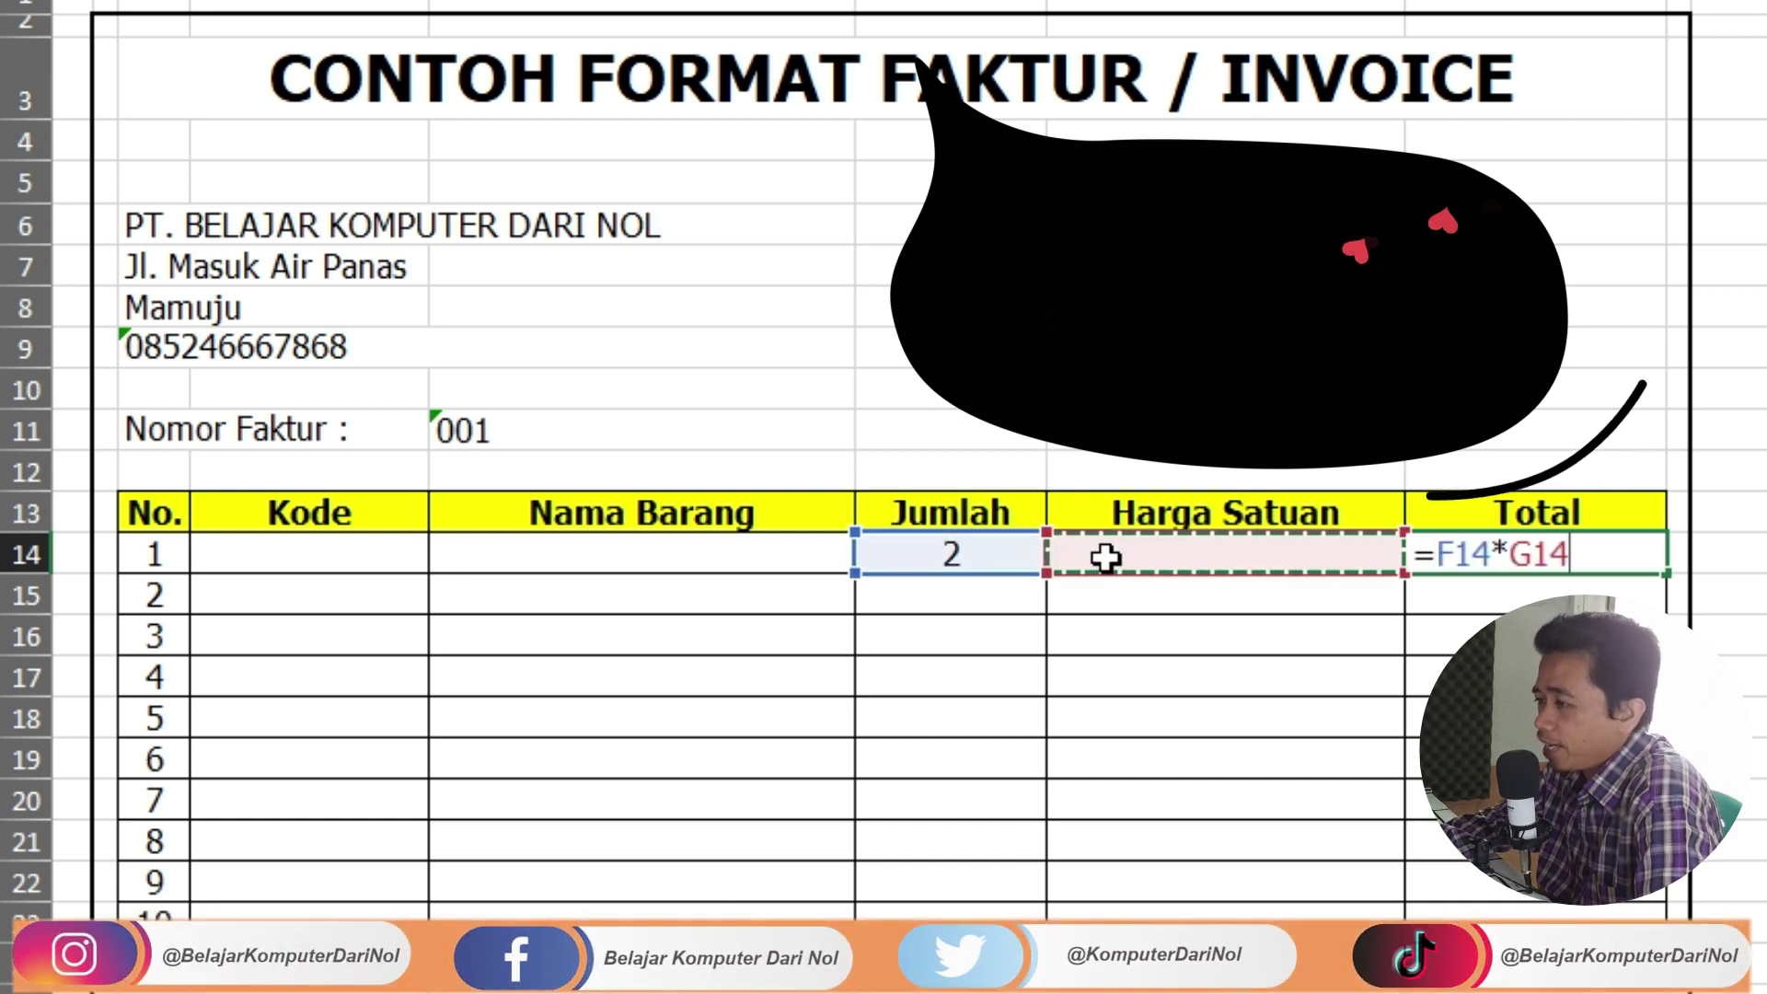
pyautogui.press('Return')
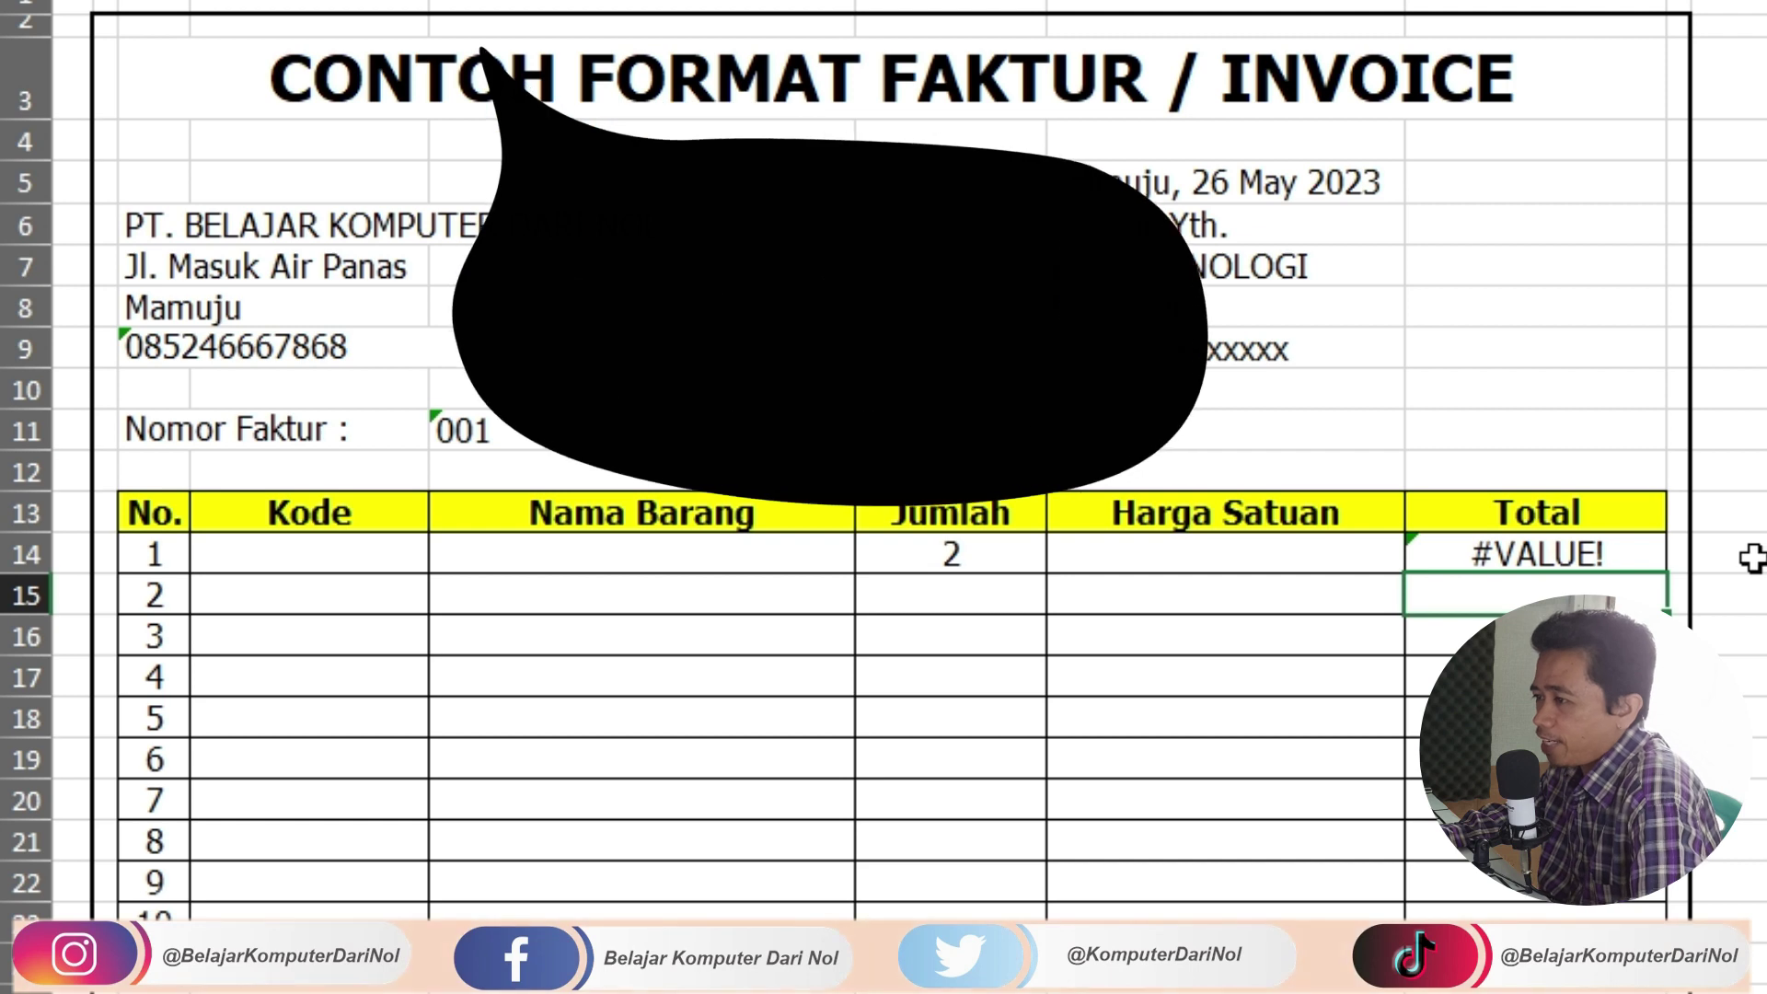
pyautogui.click(1630, 558)
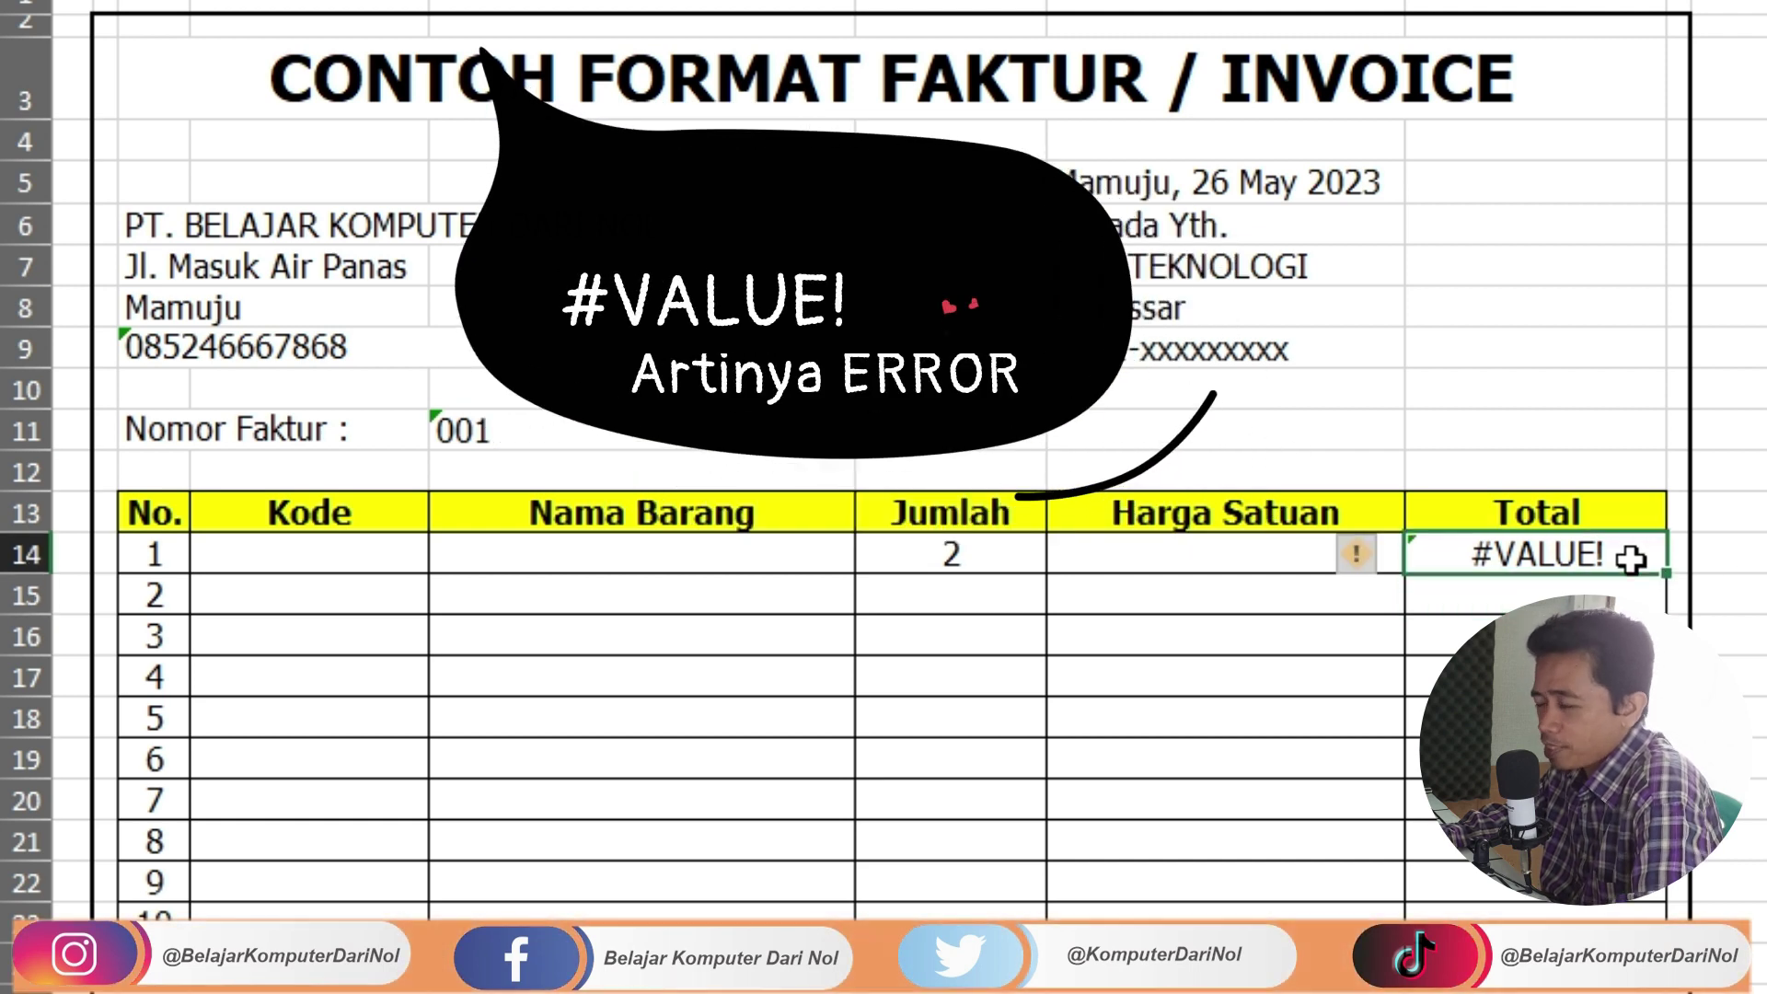
pyautogui.click(347, 561)
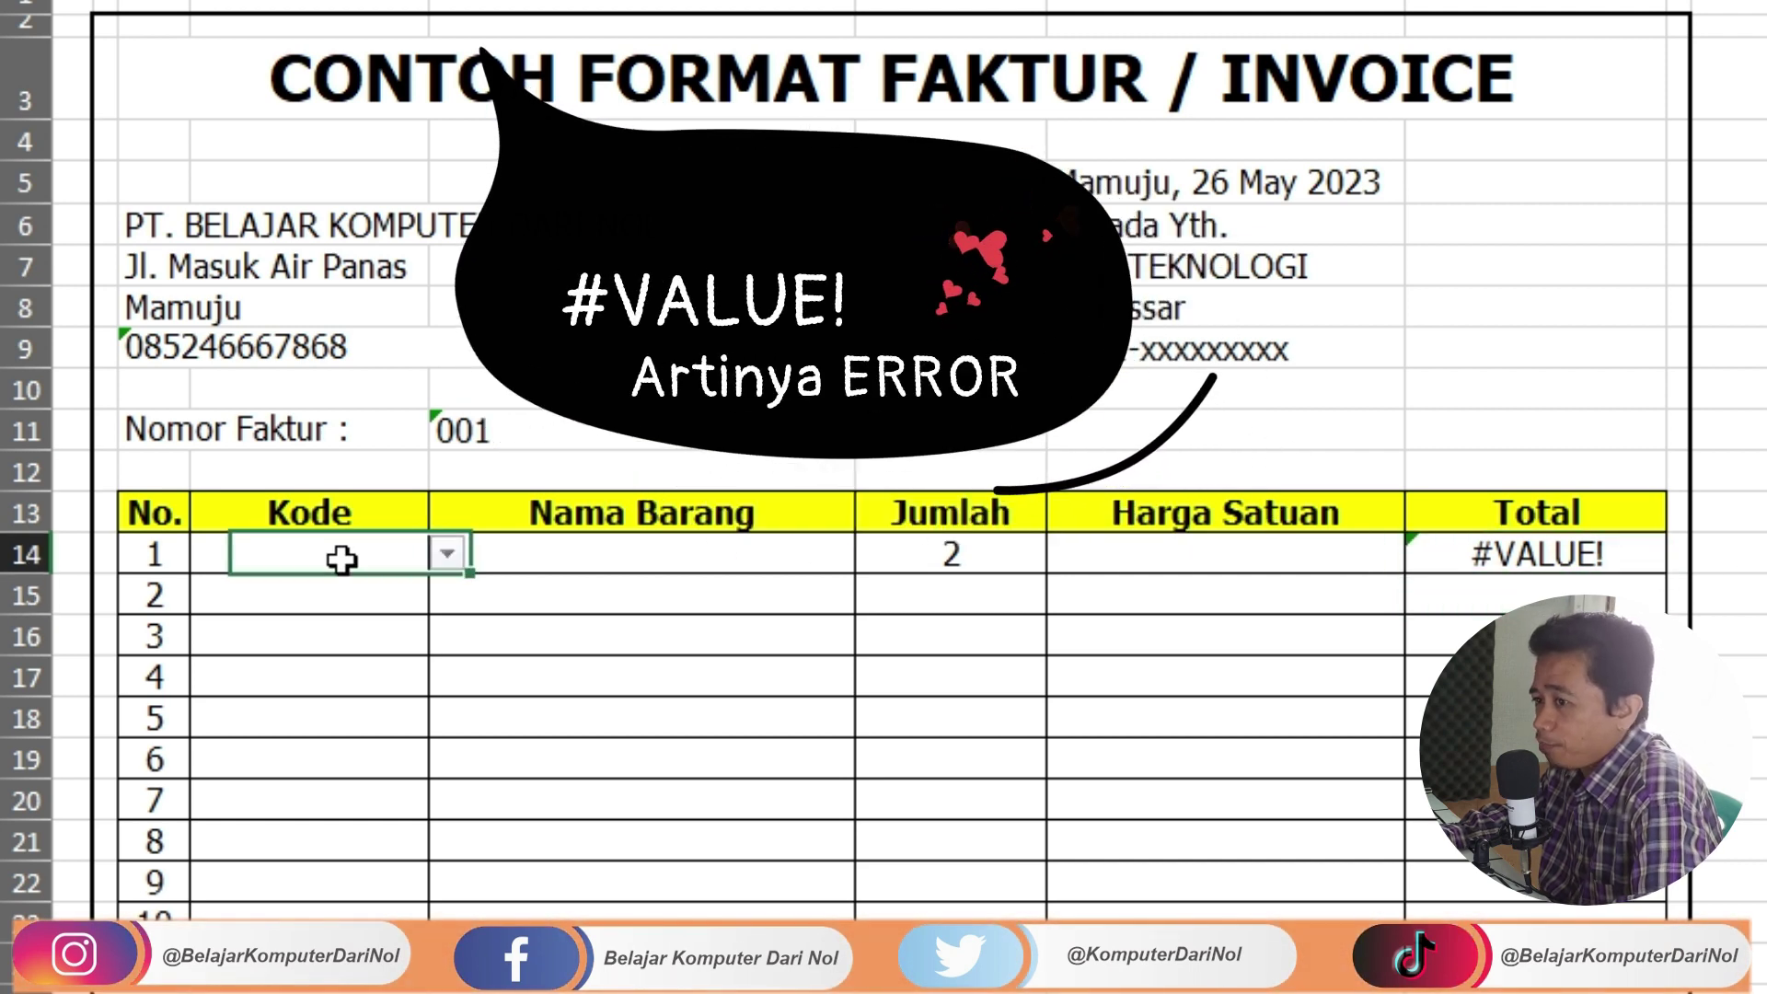
pyautogui.click(592, 564)
pyautogui.click(1122, 561)
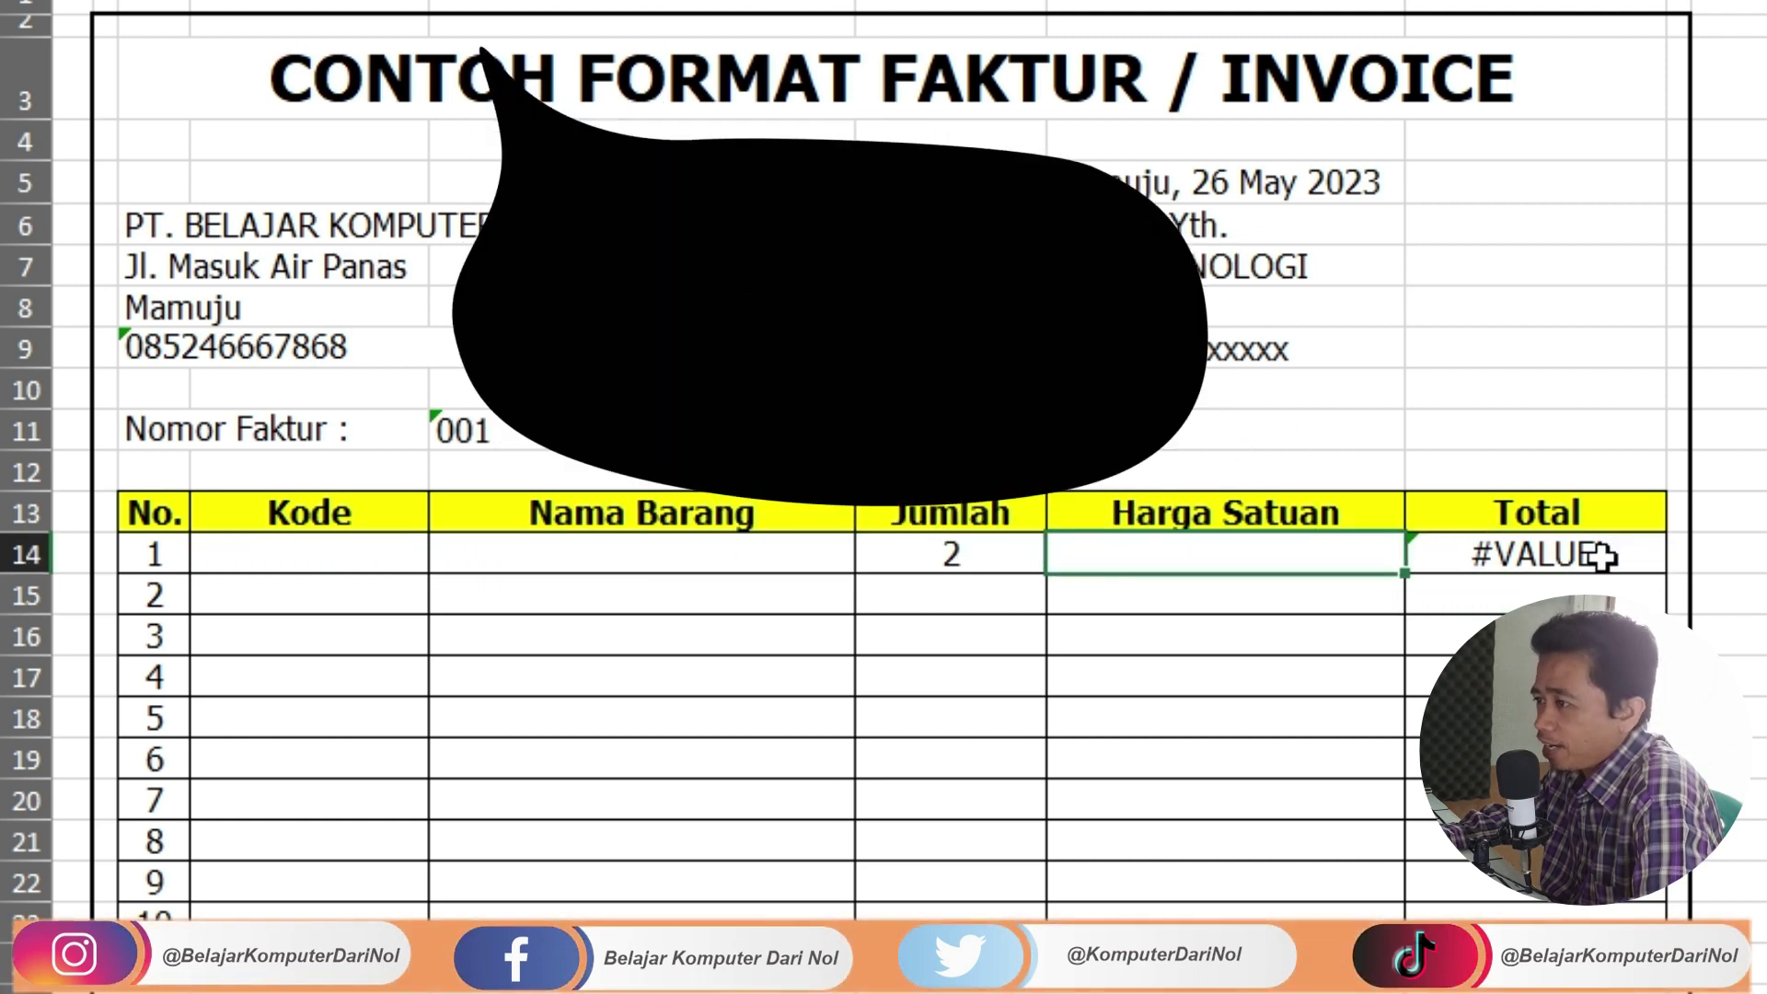
pyautogui.click(1601, 556)
pyautogui.click(367, 559)
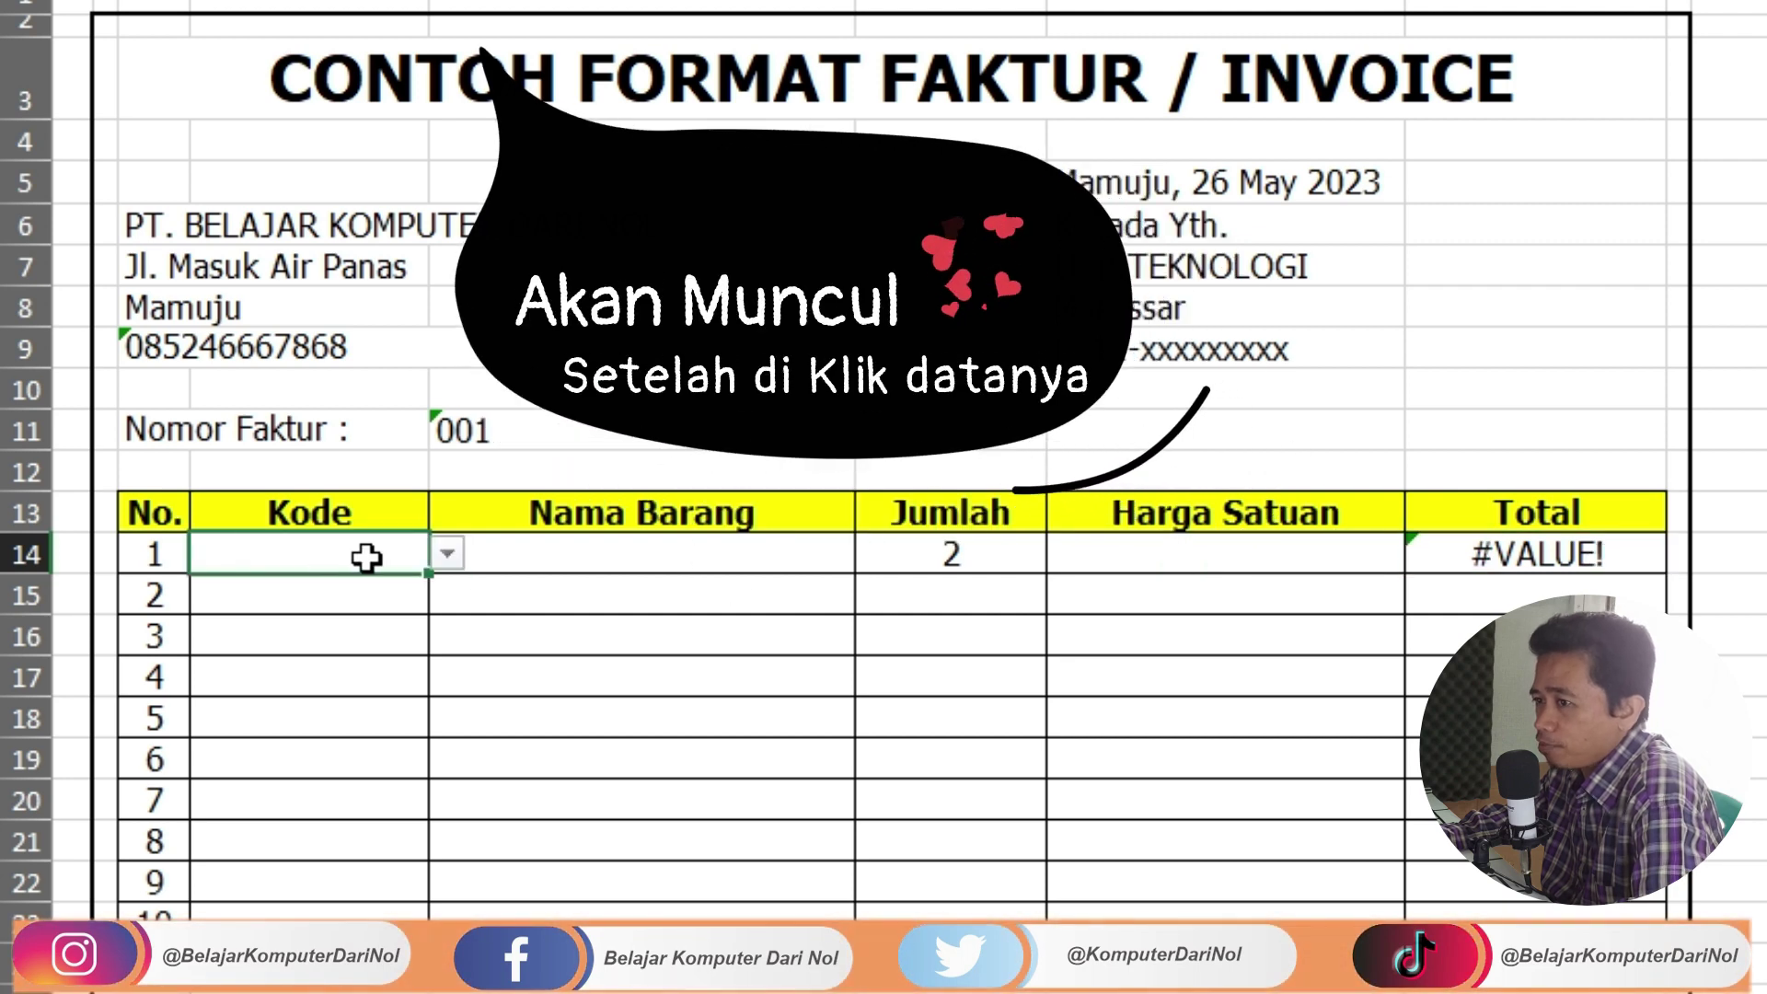
pyautogui.click(451, 555)
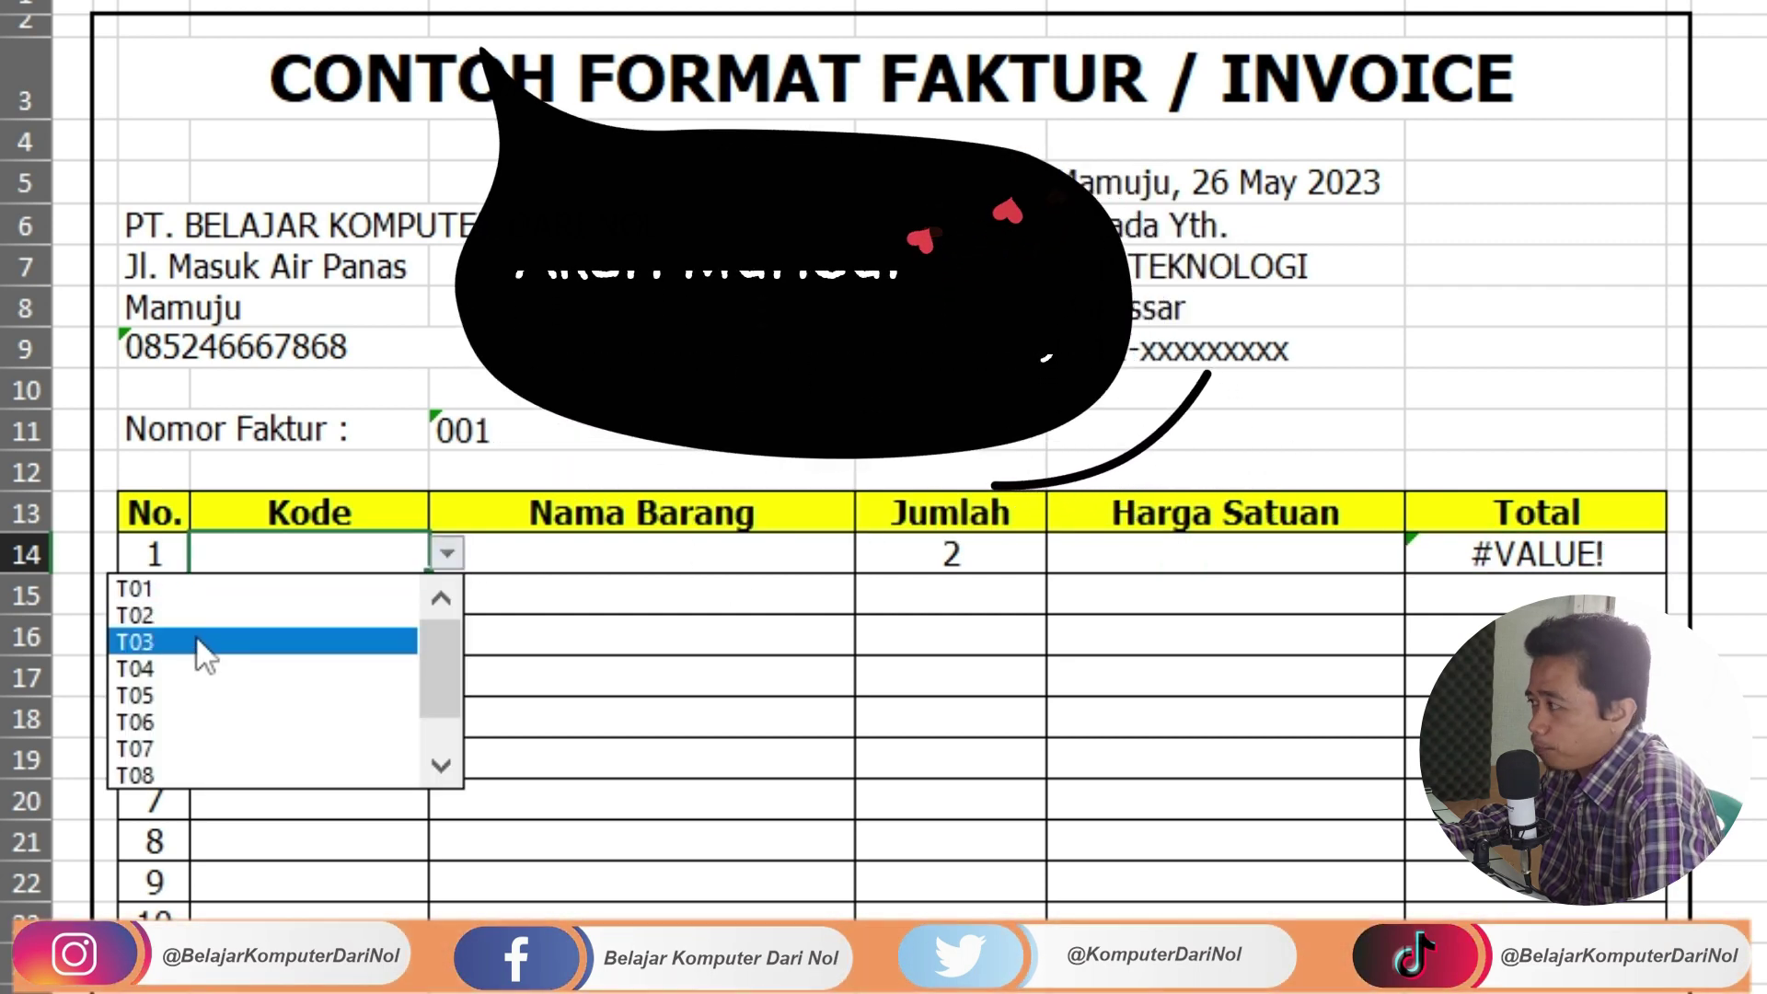
pyautogui.click(198, 644)
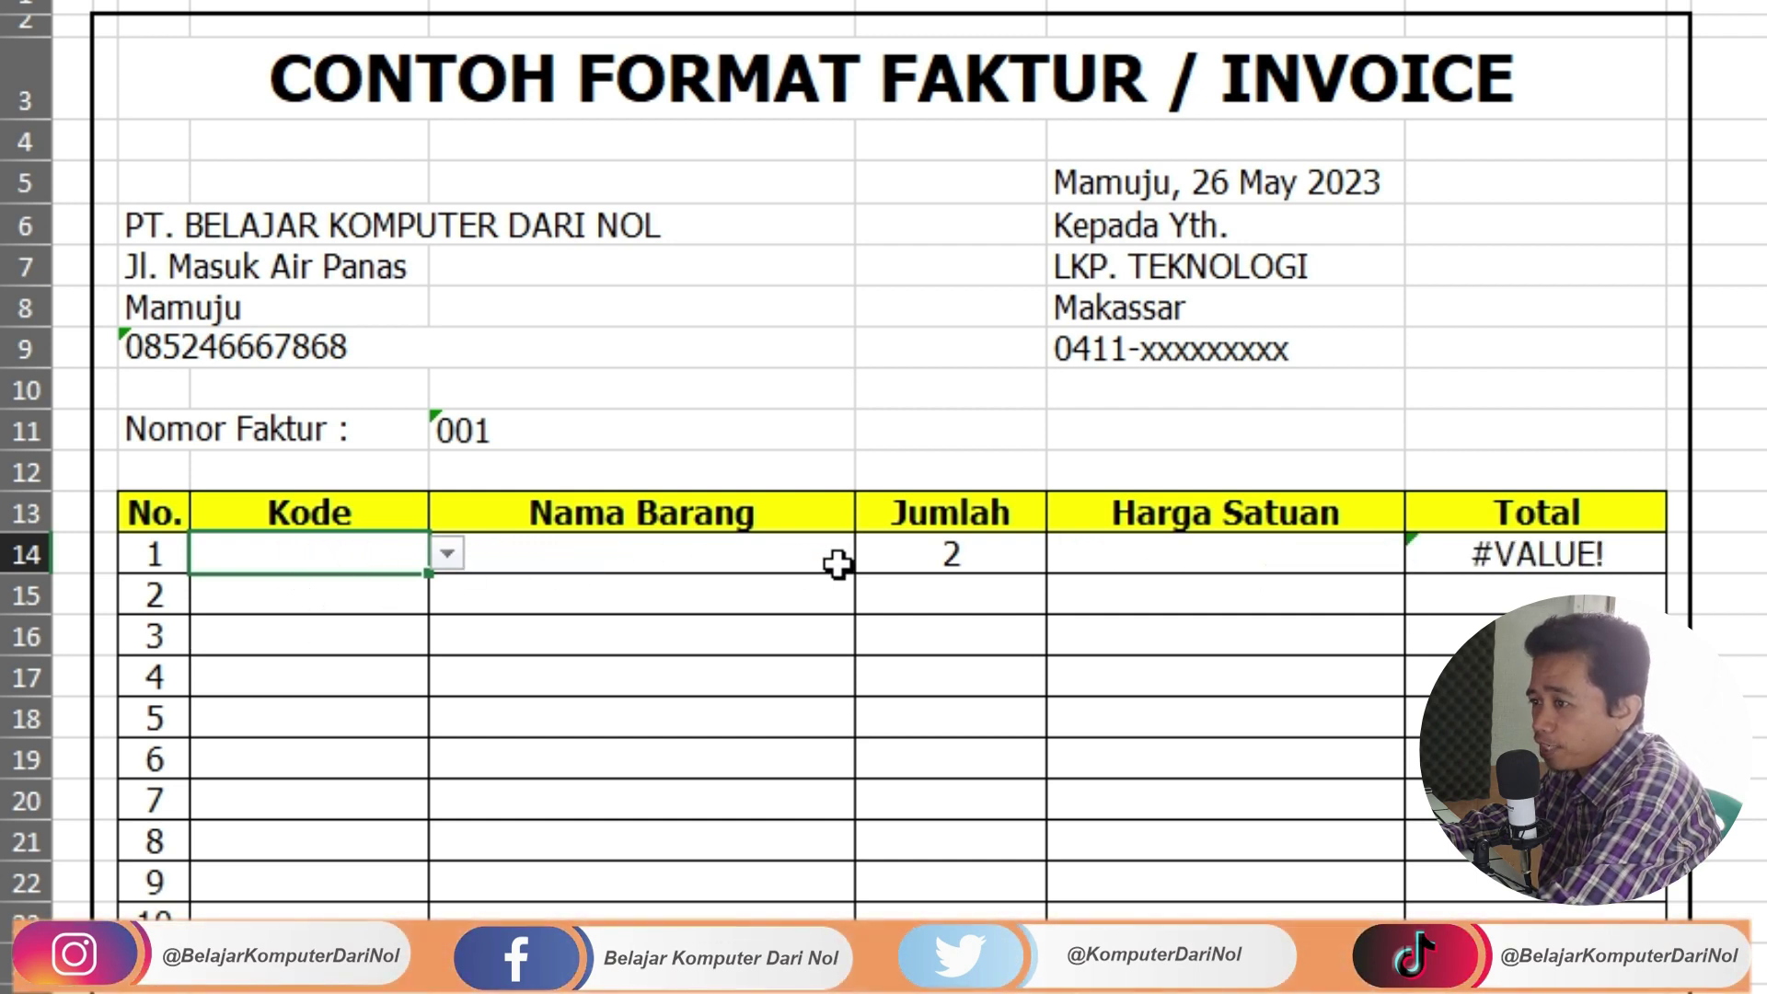
pyautogui.click(1612, 556)
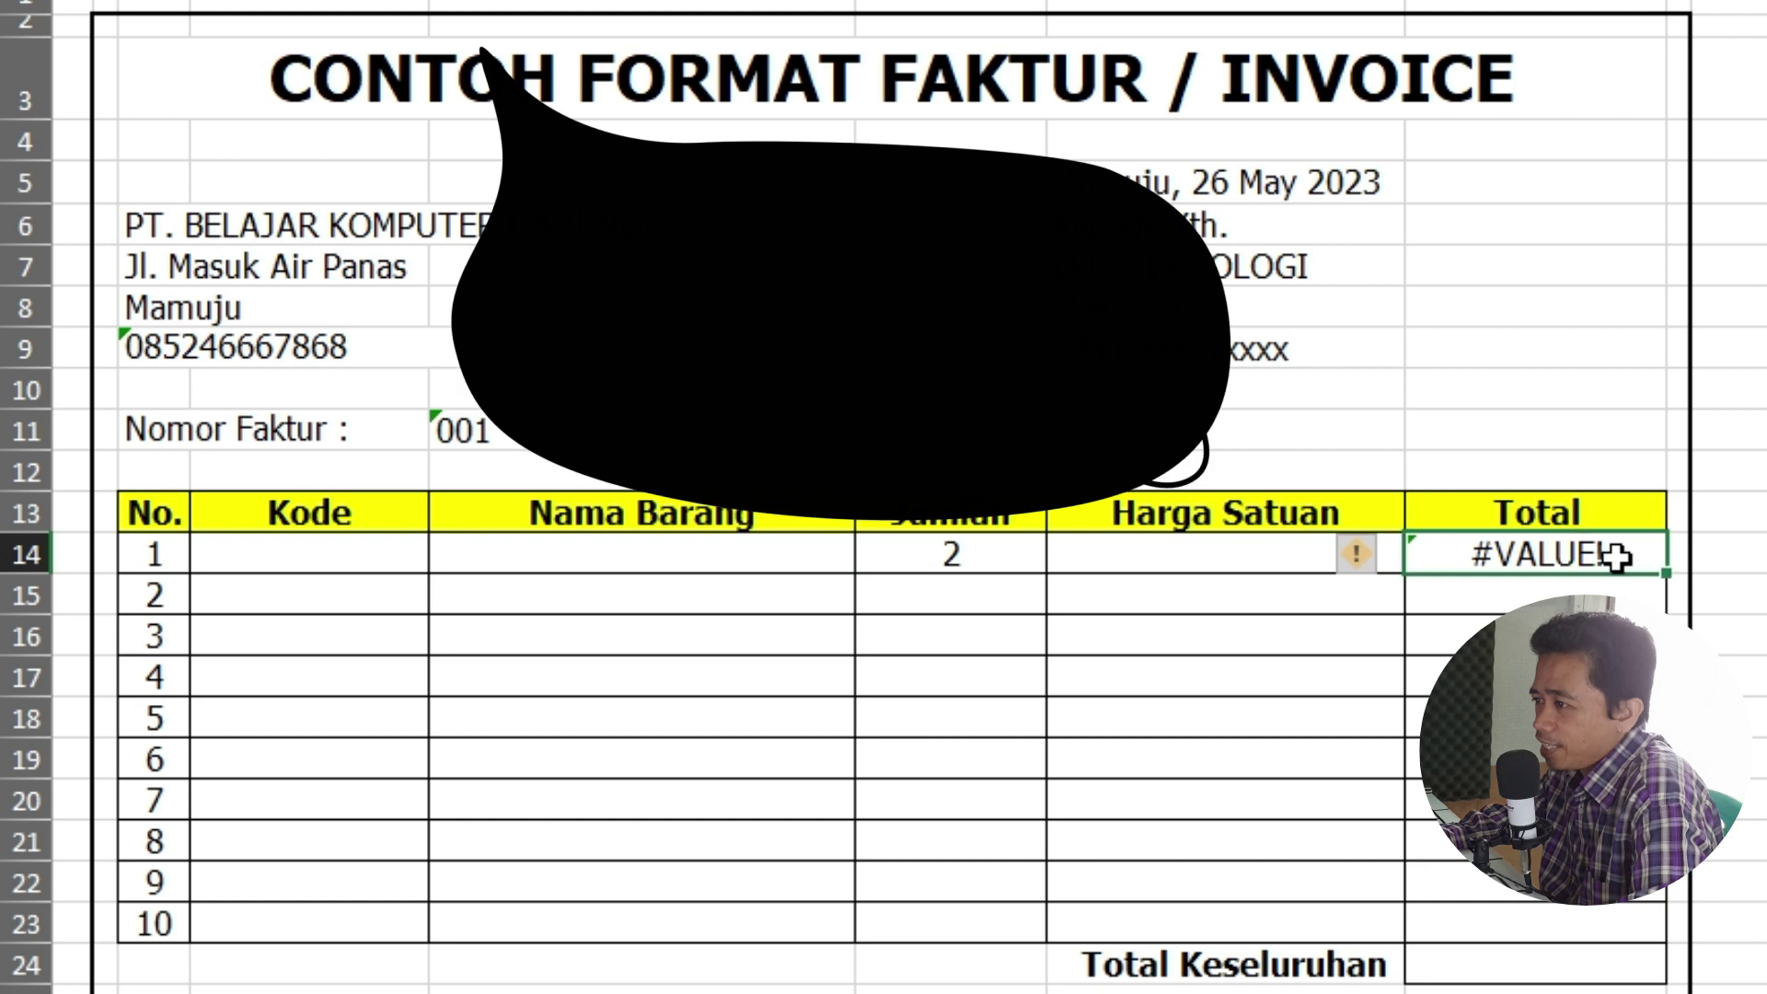
# Step: Change row 1's Total formula to =IFERROR(F14*G14,"") so it shows blank instead of #VALUE!
pyautogui.doubleClick(1512, 557)
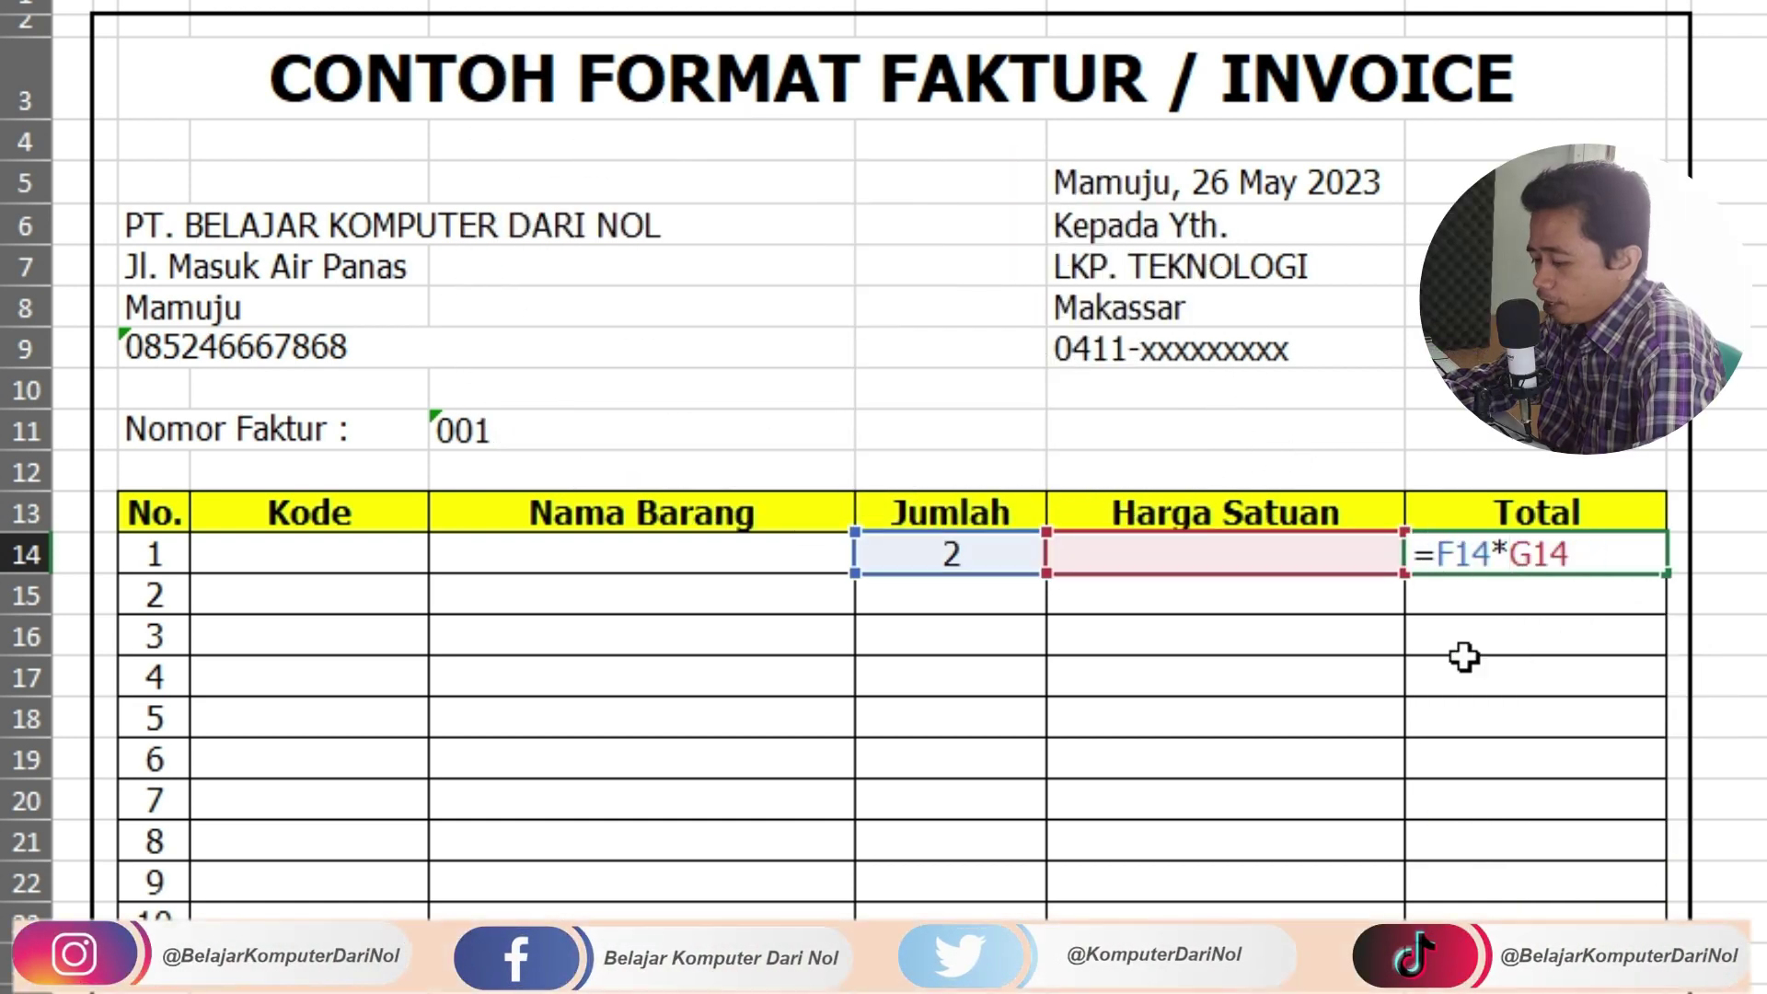
pyautogui.write('IFERROR(F14*G14,')
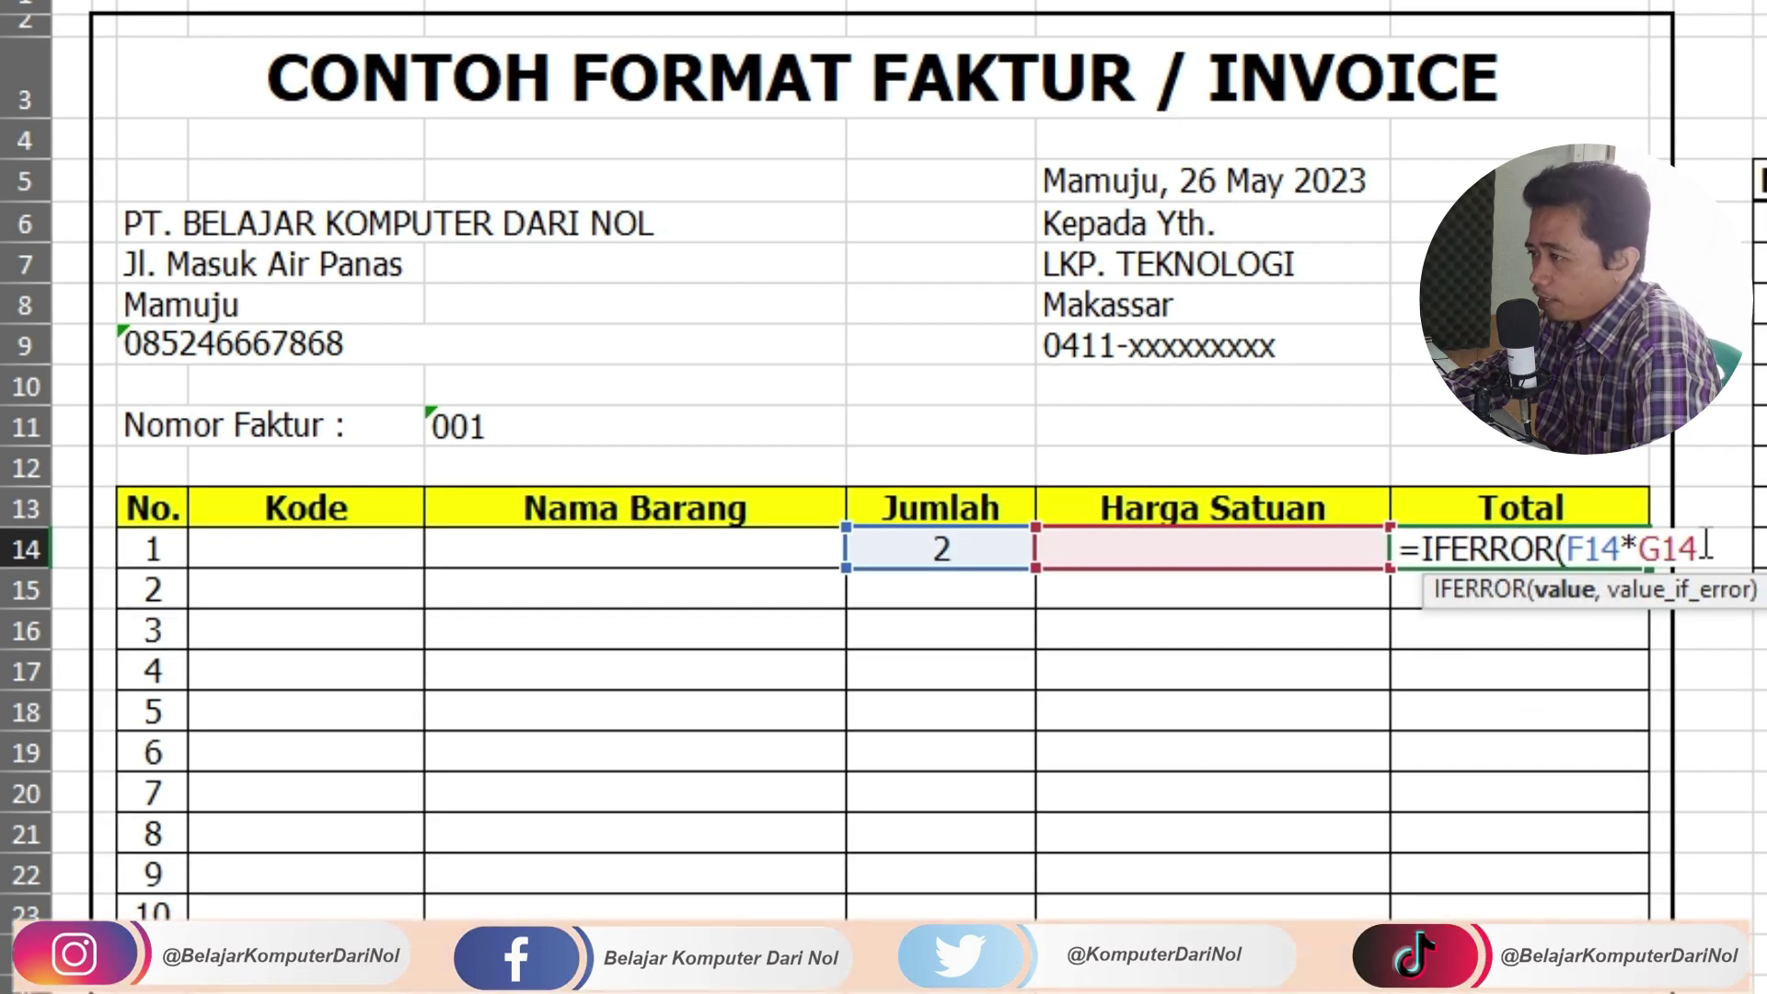
pyautogui.write('""')
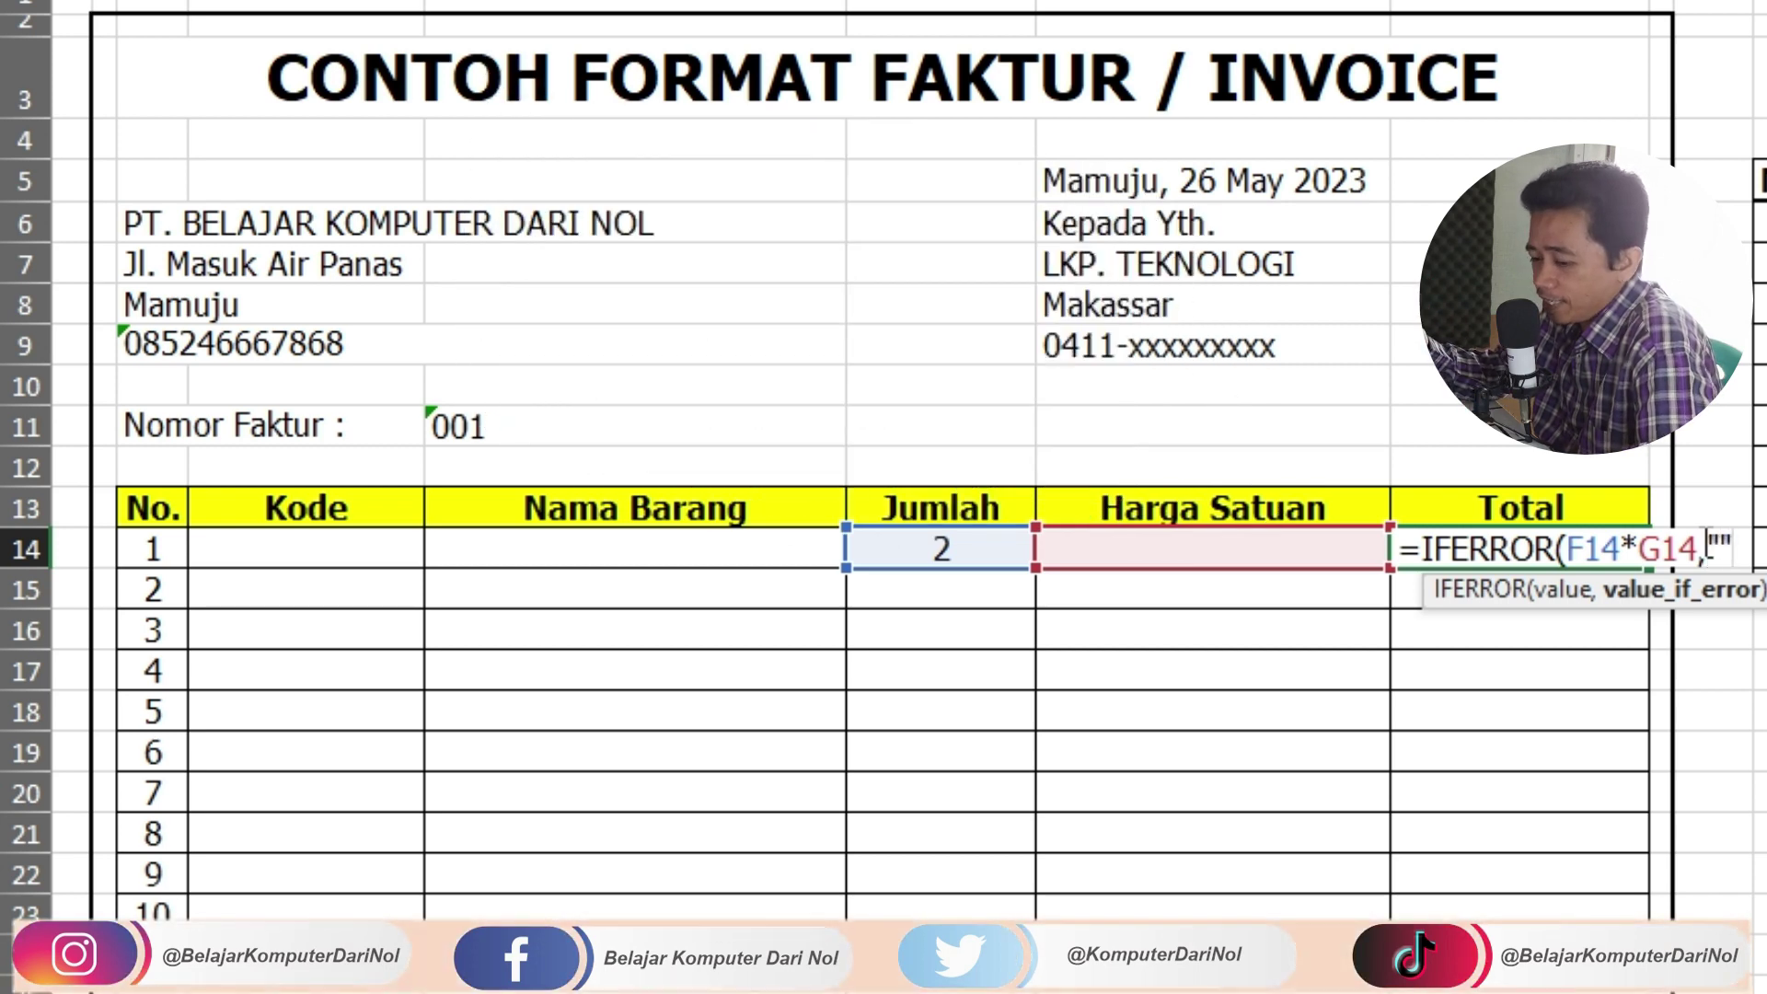
pyautogui.write(')')
pyautogui.press('Return')
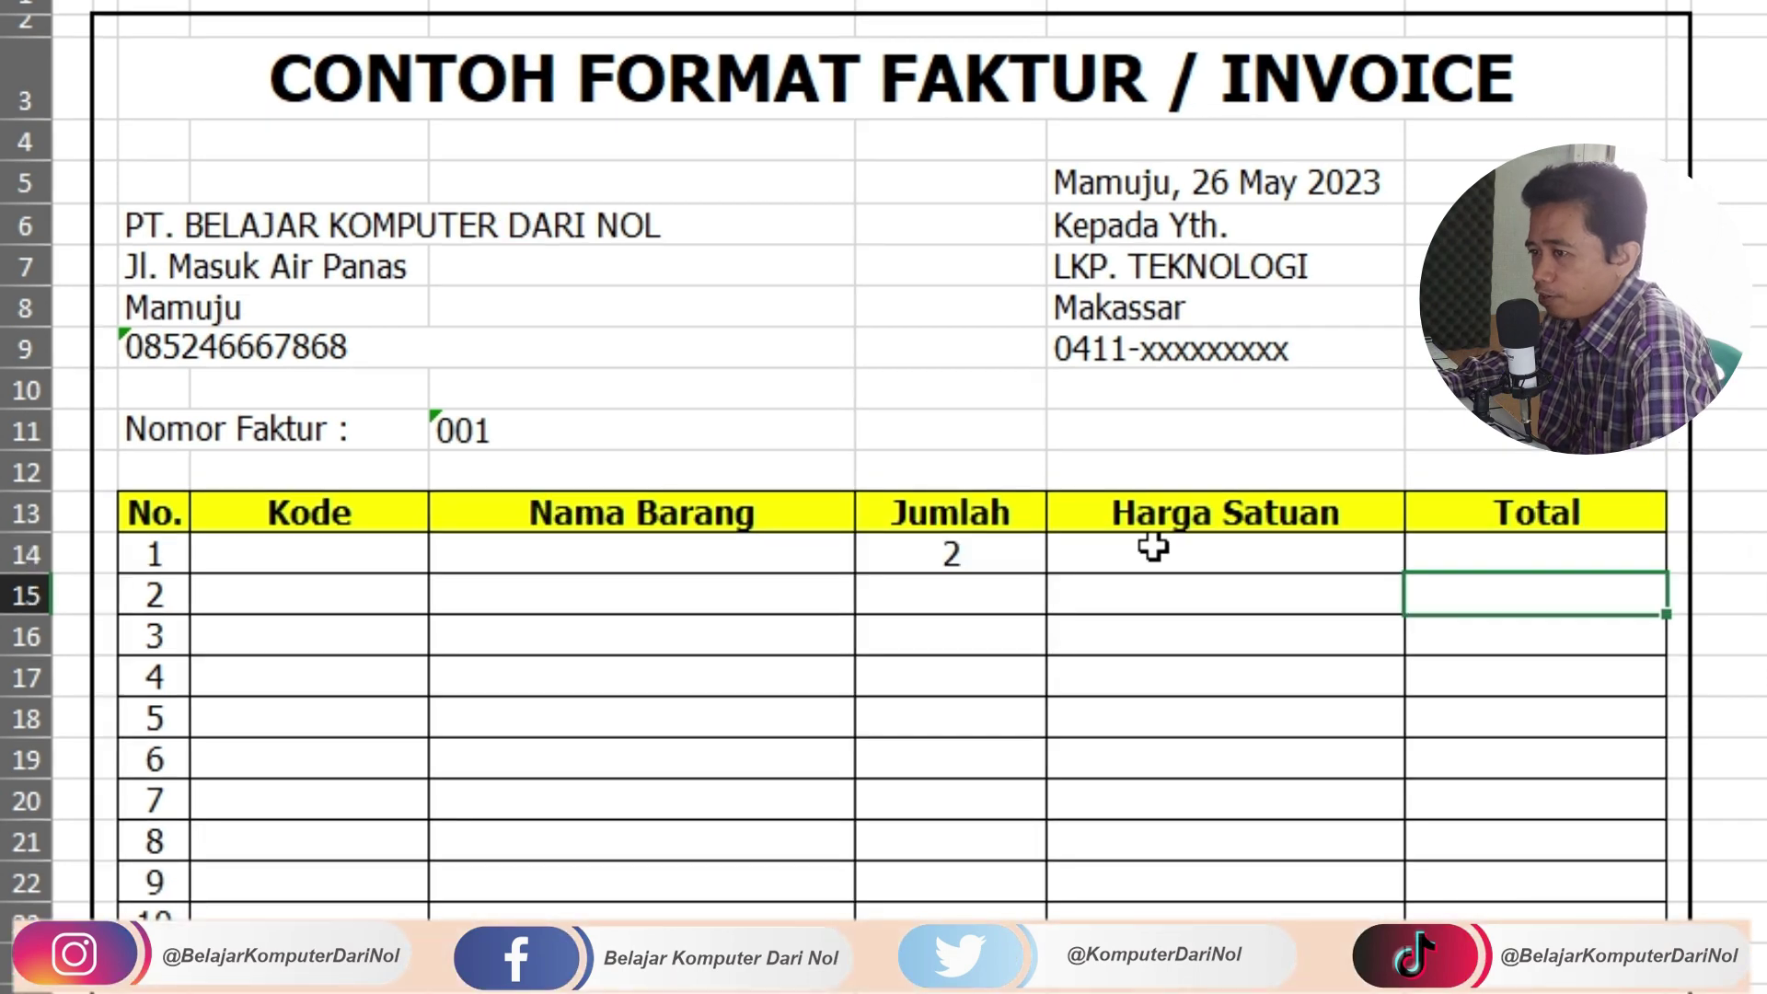
pyautogui.click(373, 548)
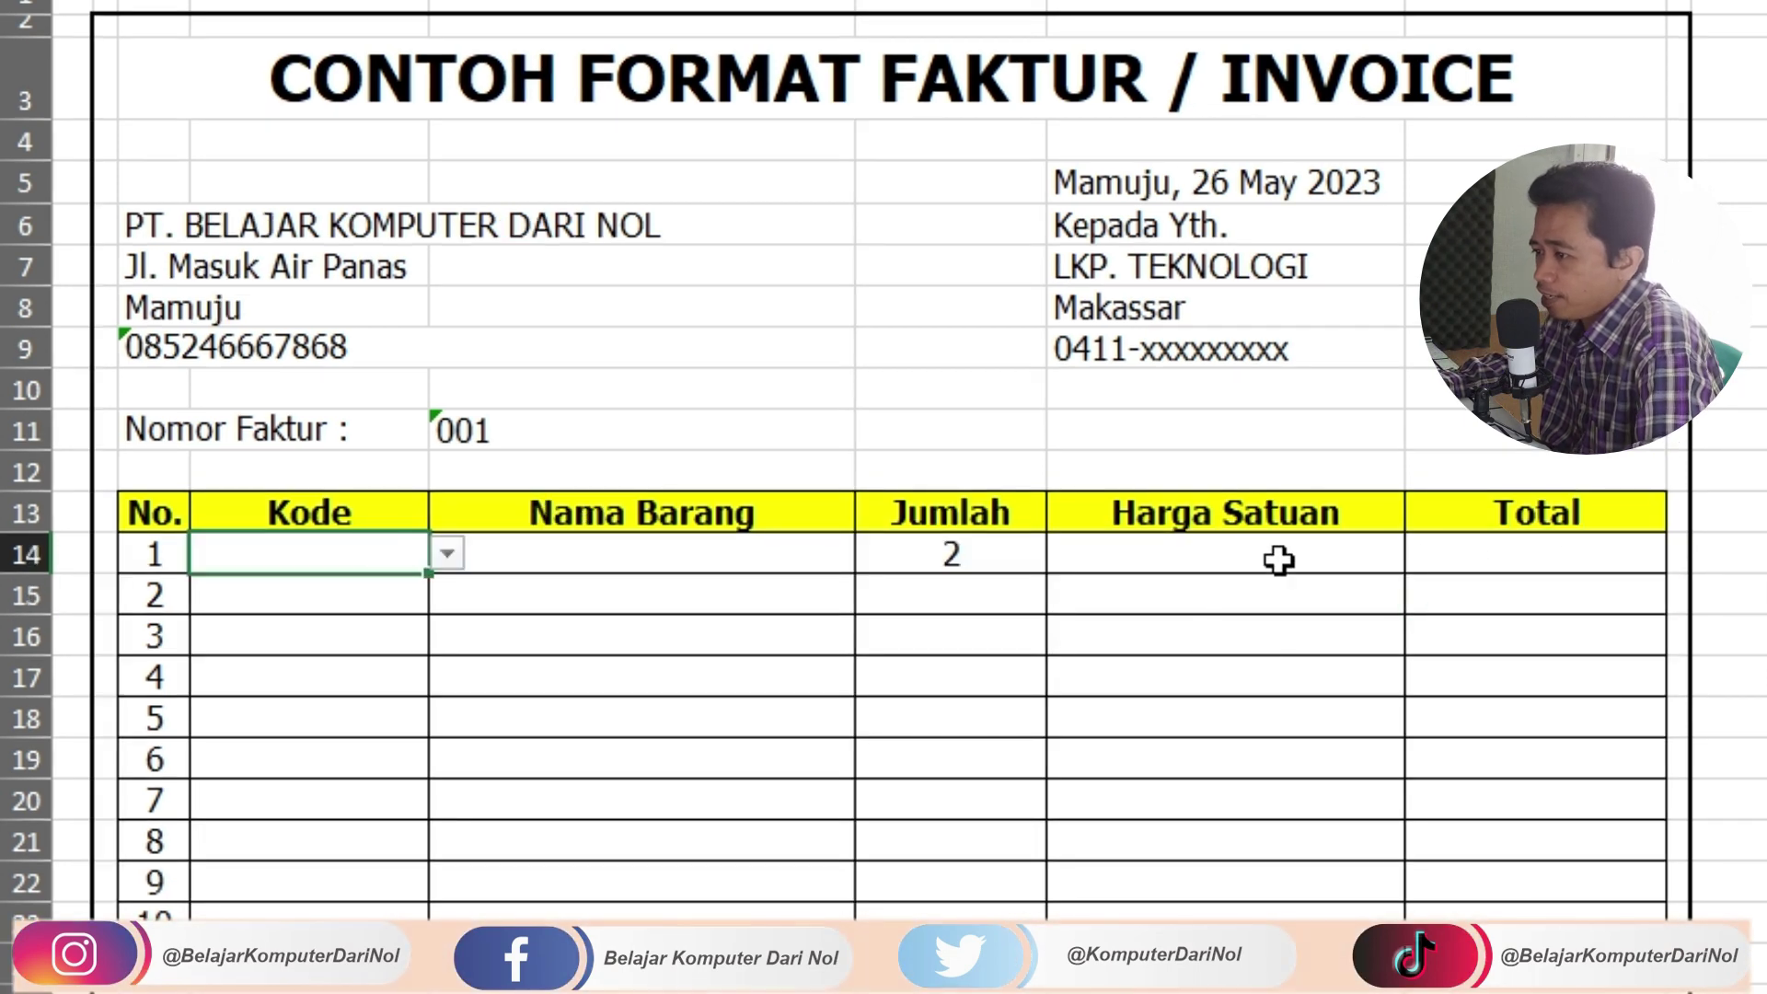
# Step: Pick item T04 for row 1 and enter =SUM(H14:H23) as the Total Keseluruhan
pyautogui.click(449, 563)
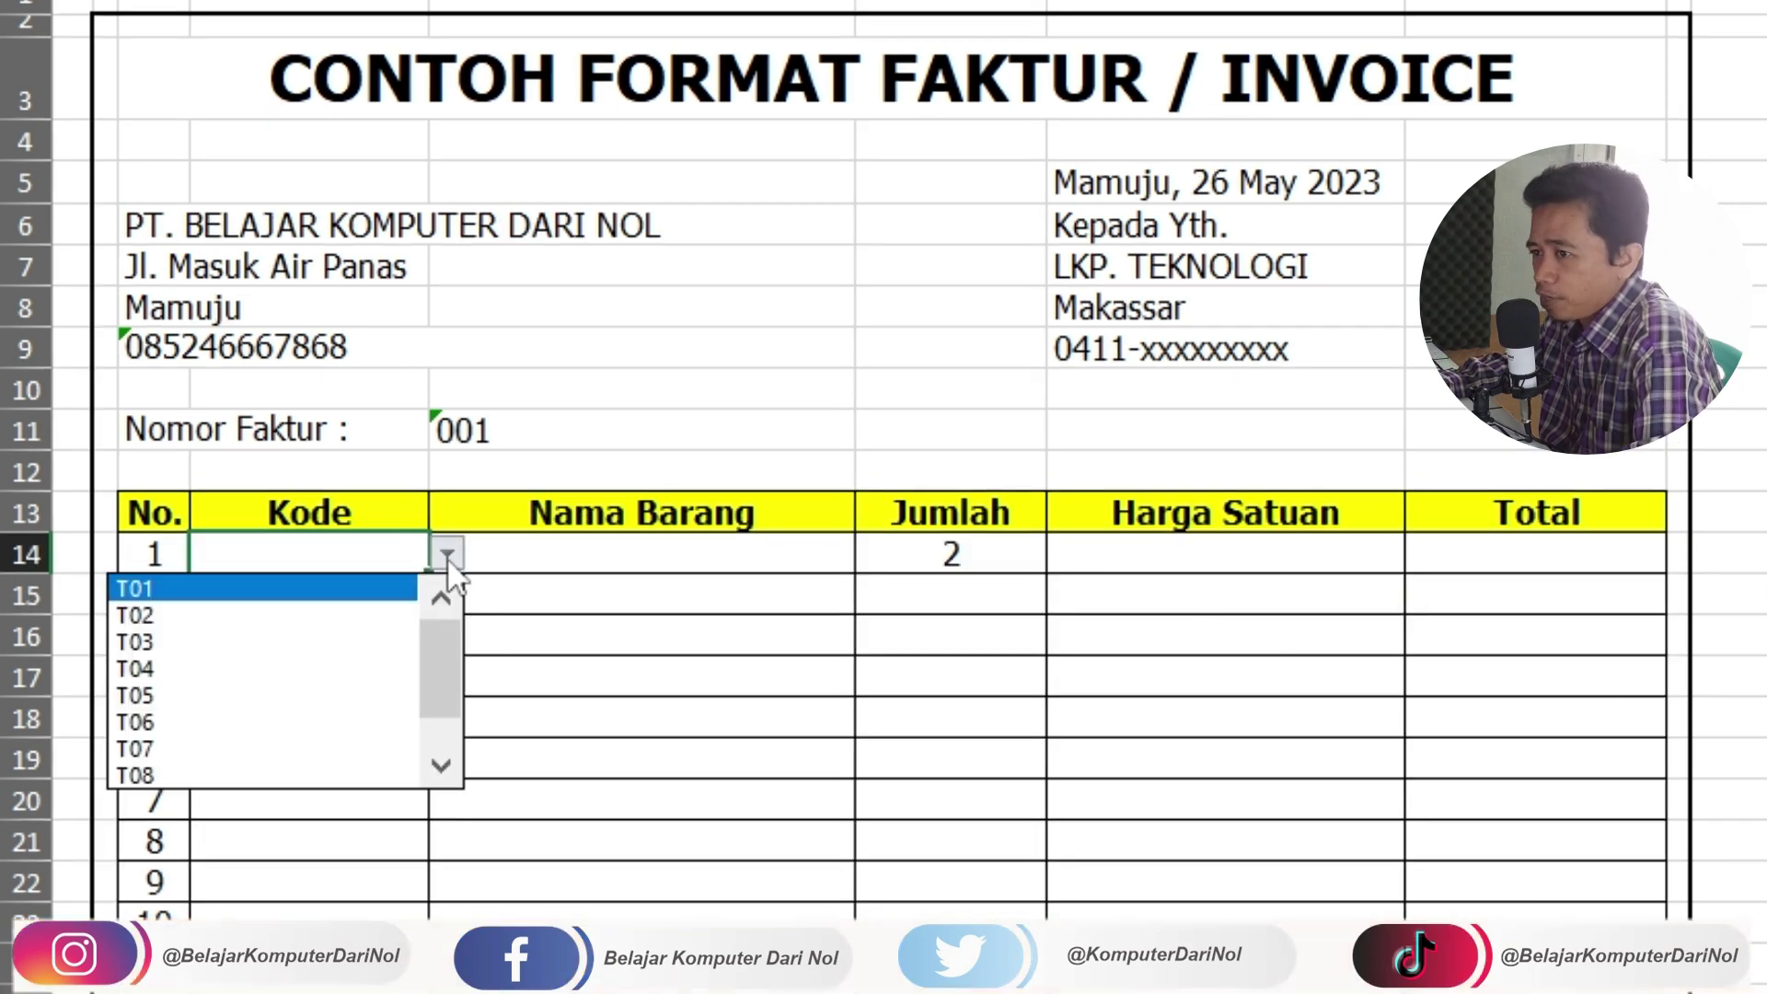
pyautogui.click(212, 665)
pyautogui.click(1457, 930)
pyautogui.write('=')
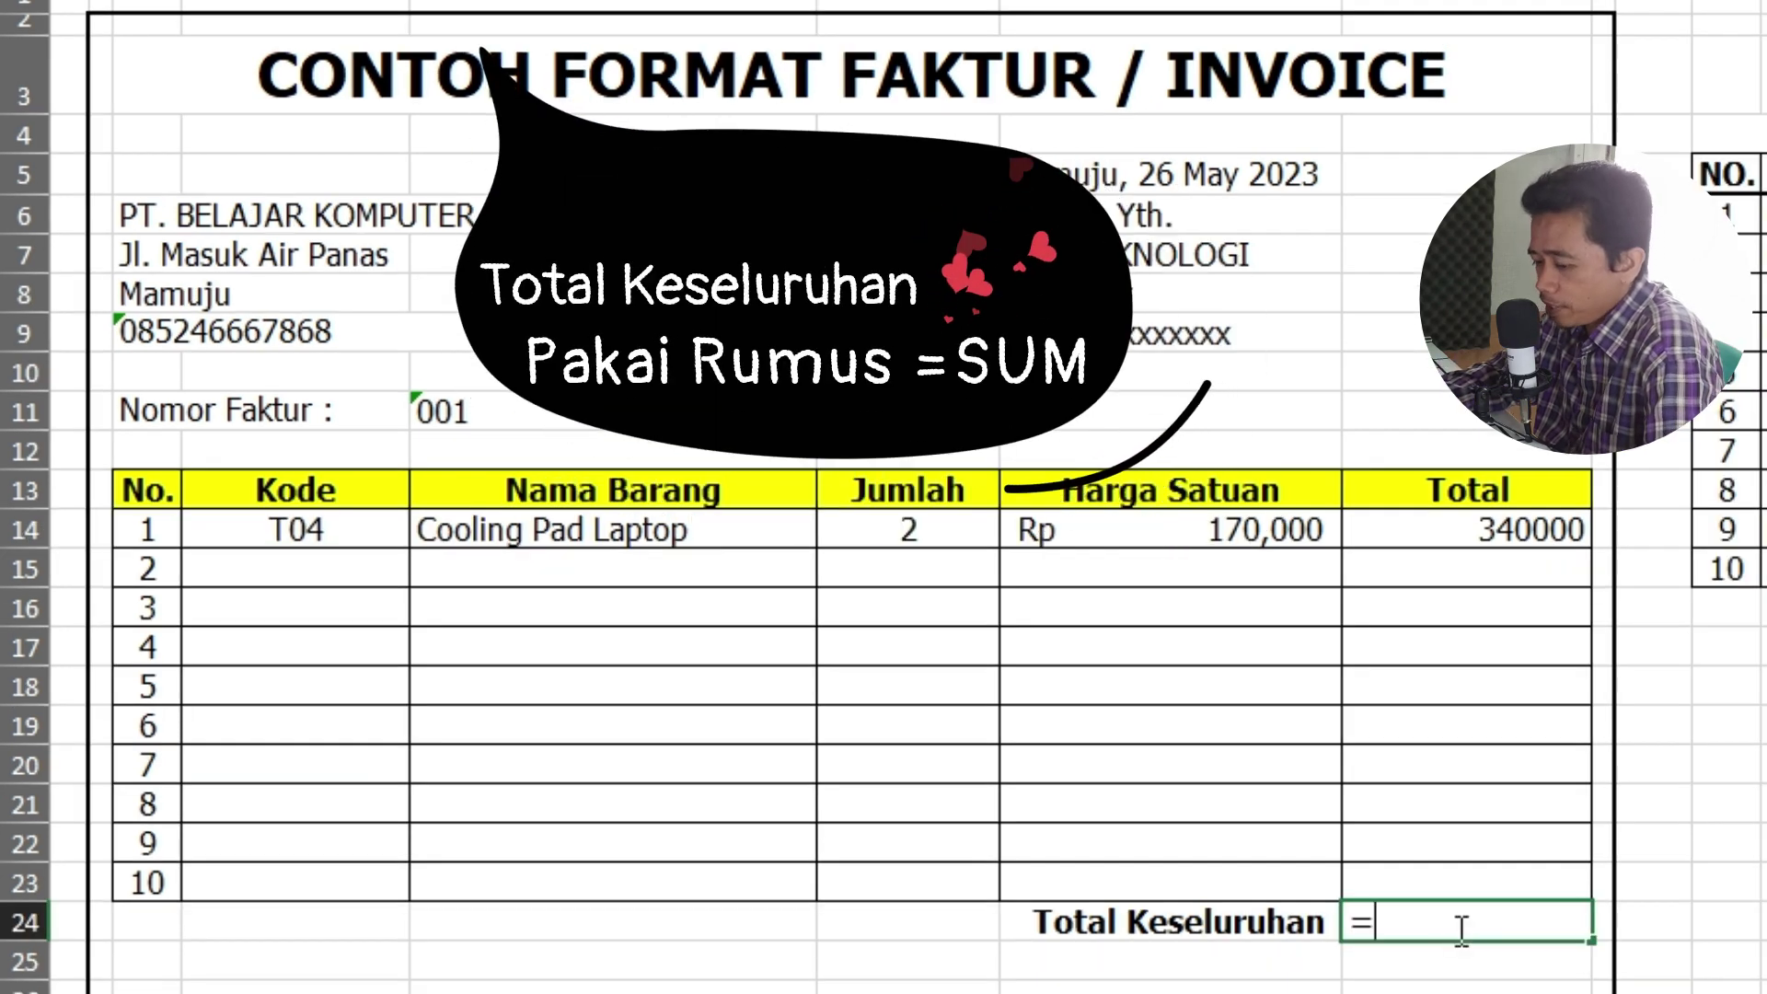
pyautogui.write('SUM(')
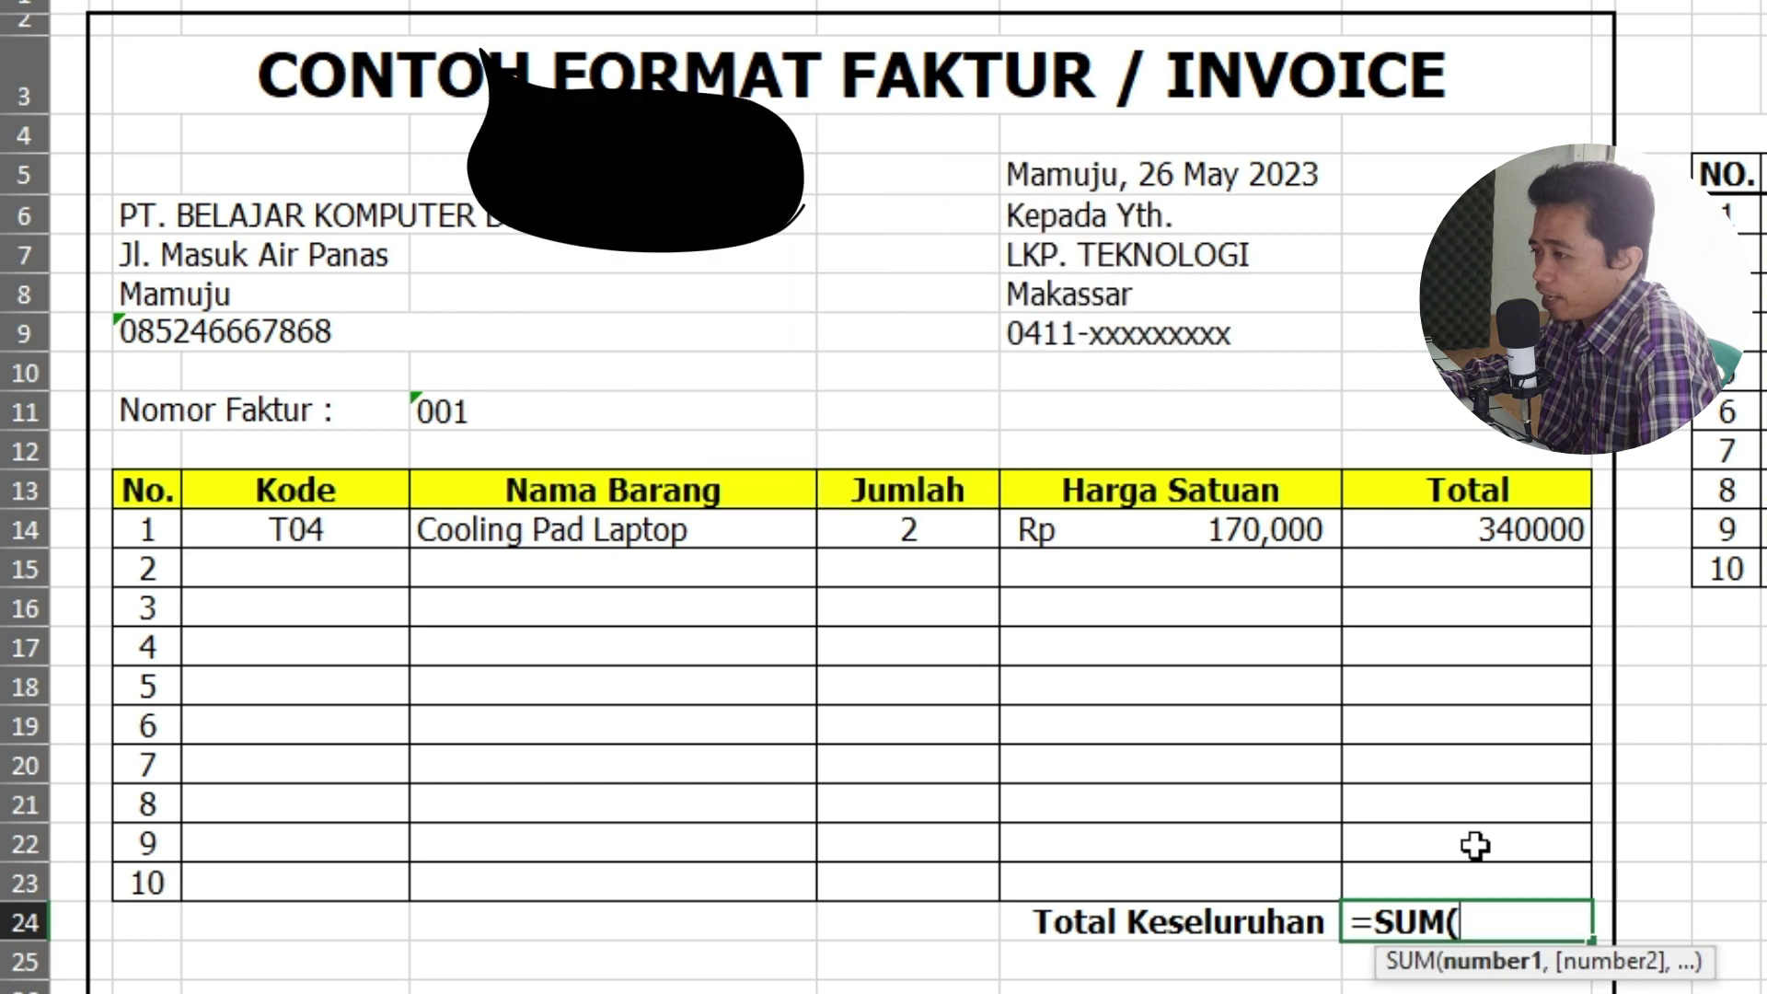
pyautogui.moveTo(1491, 521); pyautogui.dragTo(1498, 883)
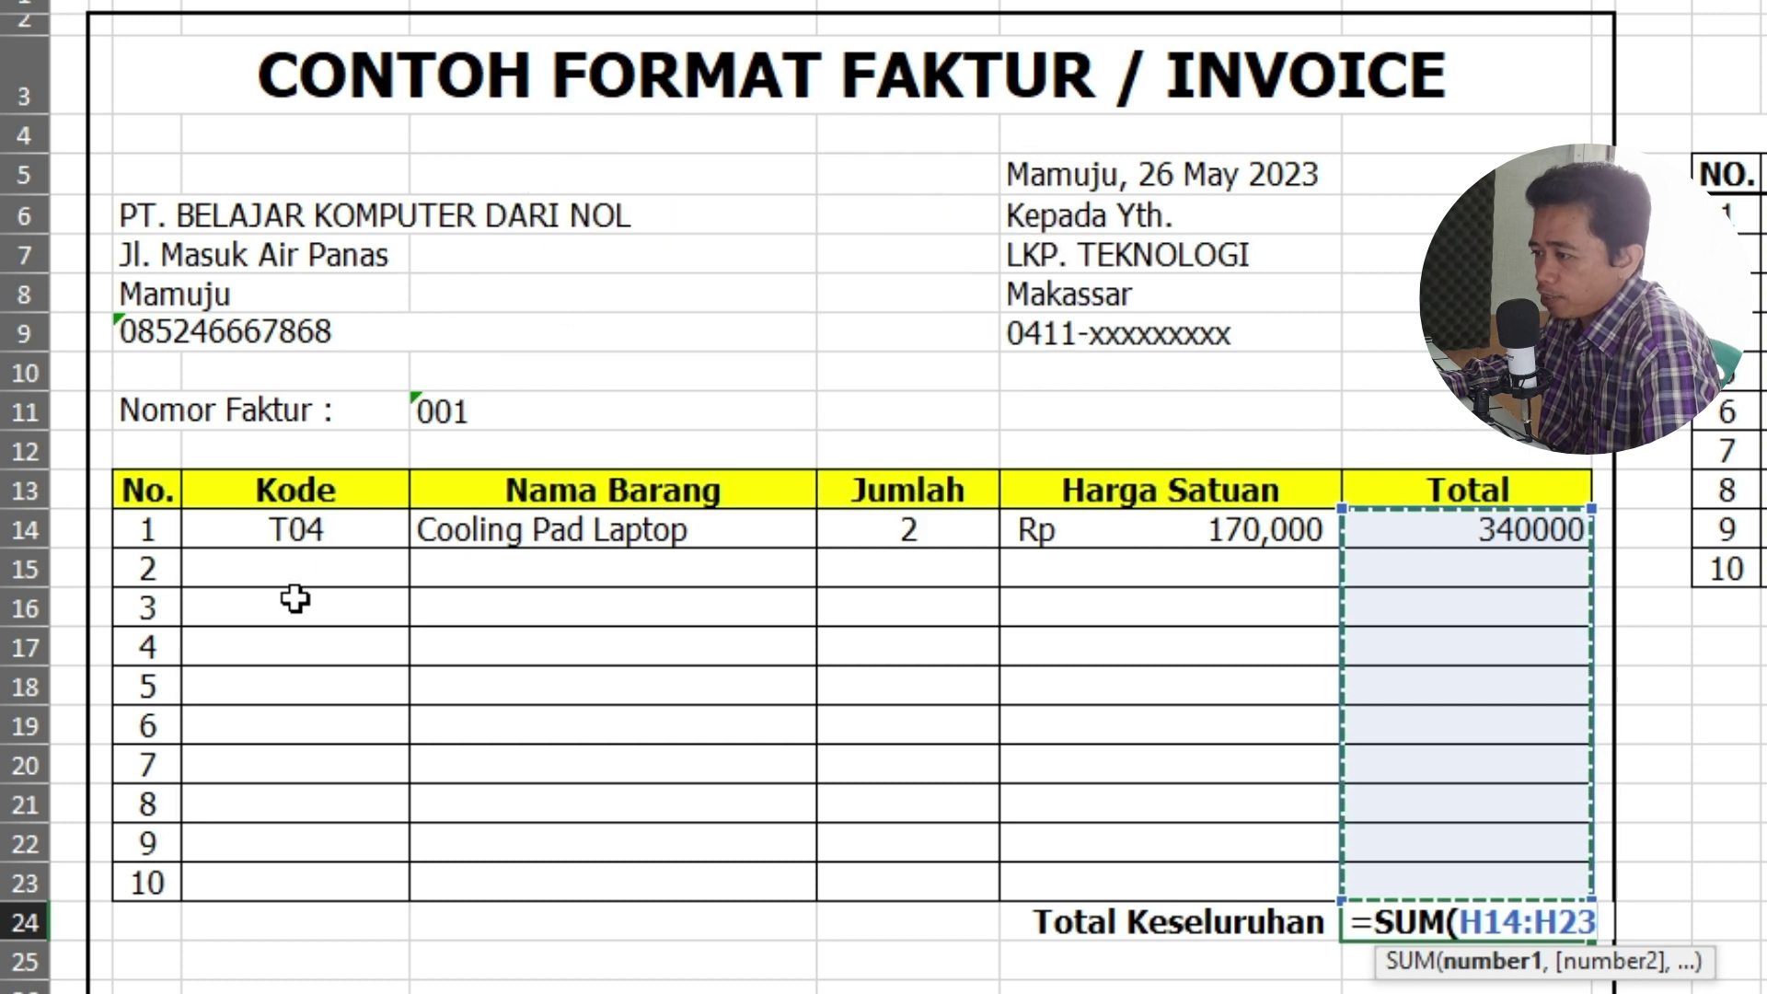
pyautogui.press('Return')
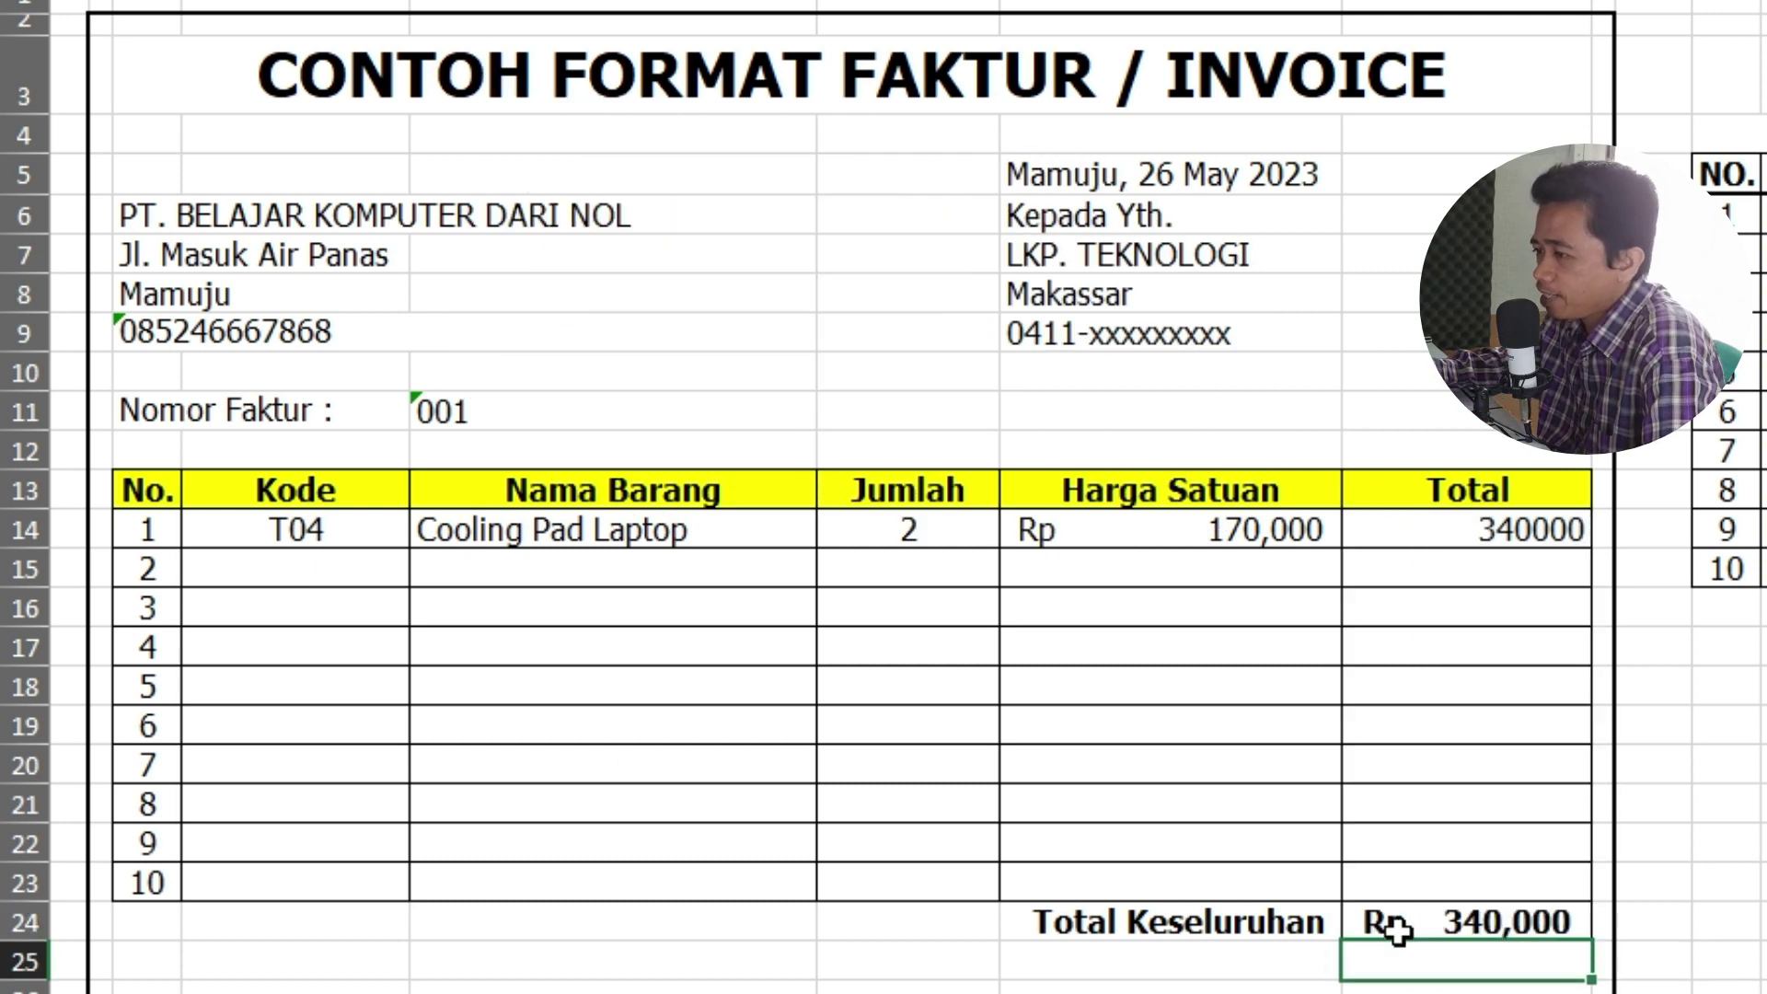
pyautogui.click(334, 559)
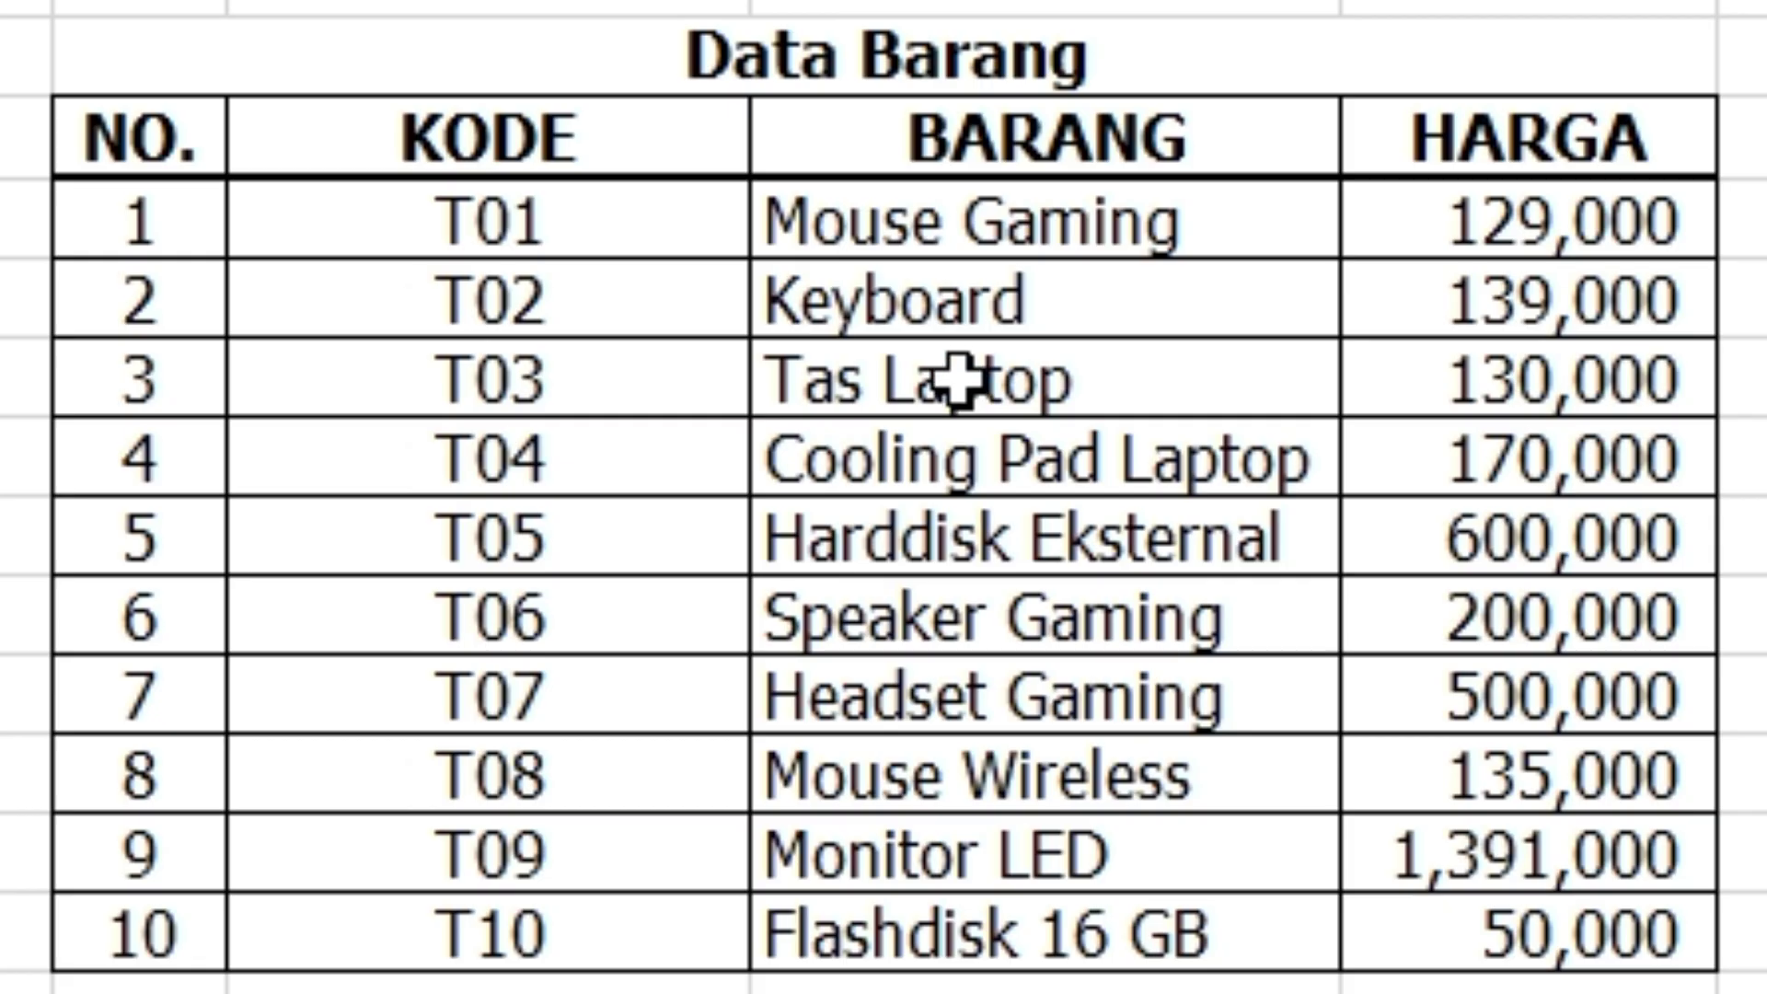
# Step: Confirm Tas Laptop's code is T03 and choose T03 in row 2's Kode dropdown
pyautogui.click(934, 377)
pyautogui.click(563, 380)
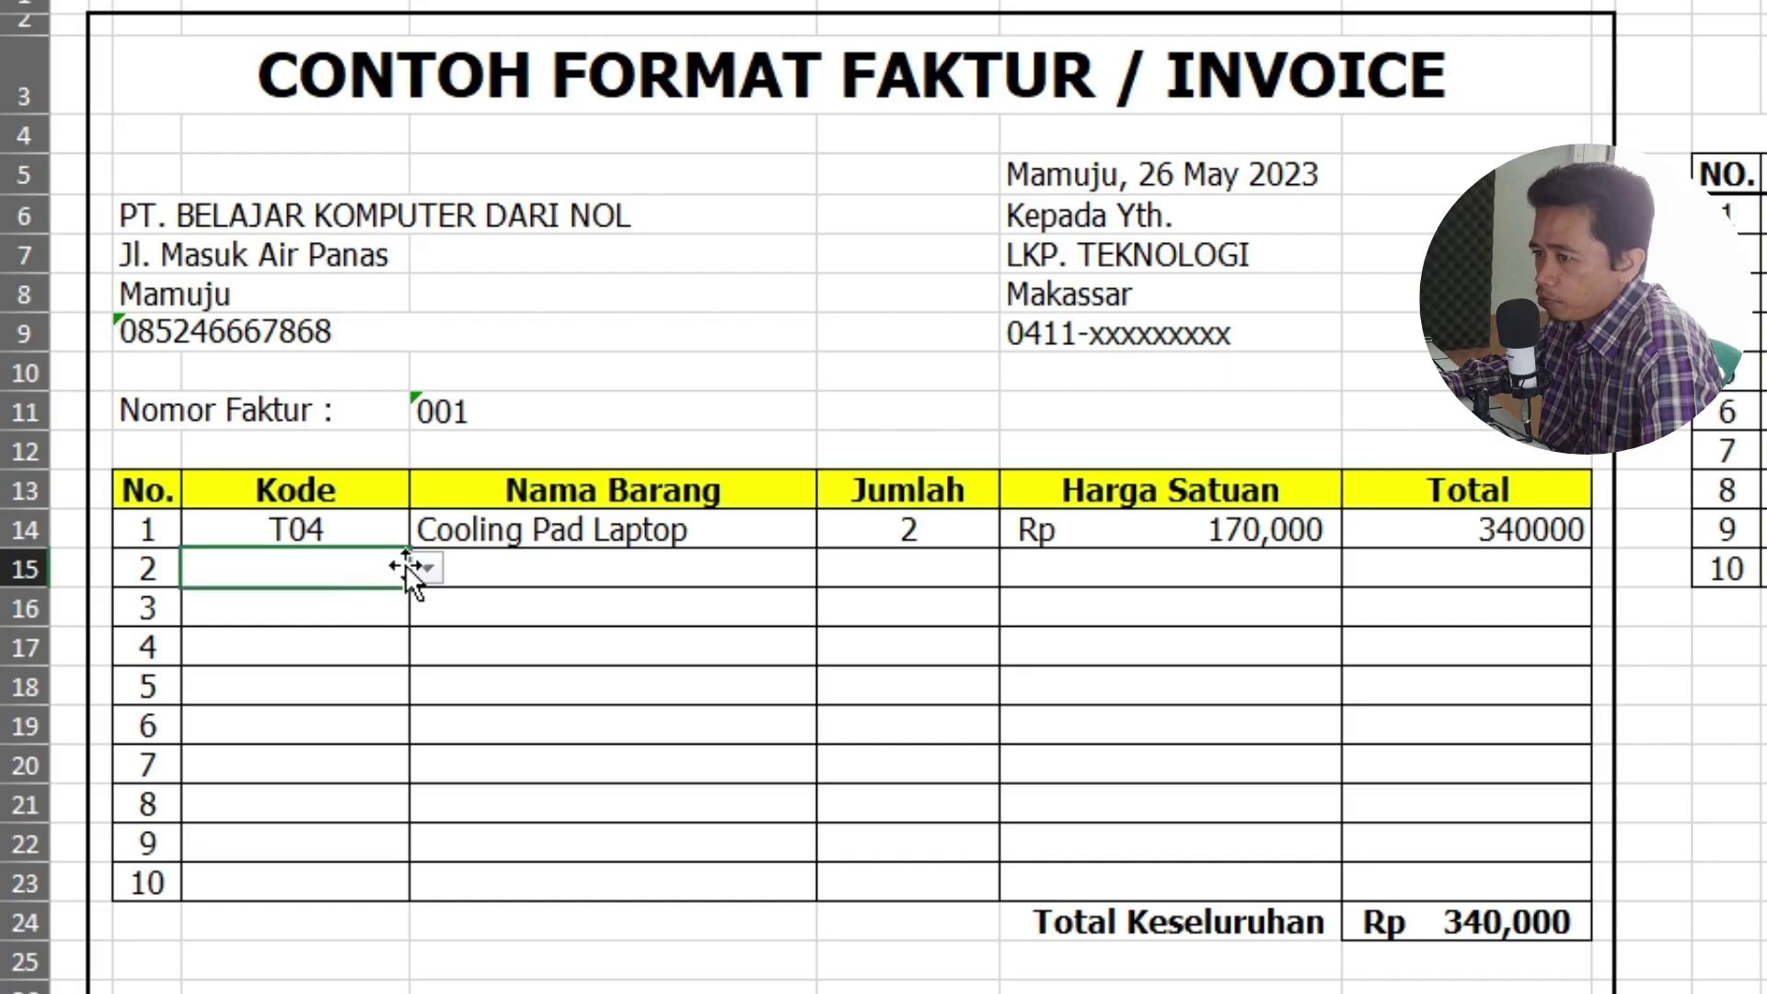
pyautogui.click(428, 568)
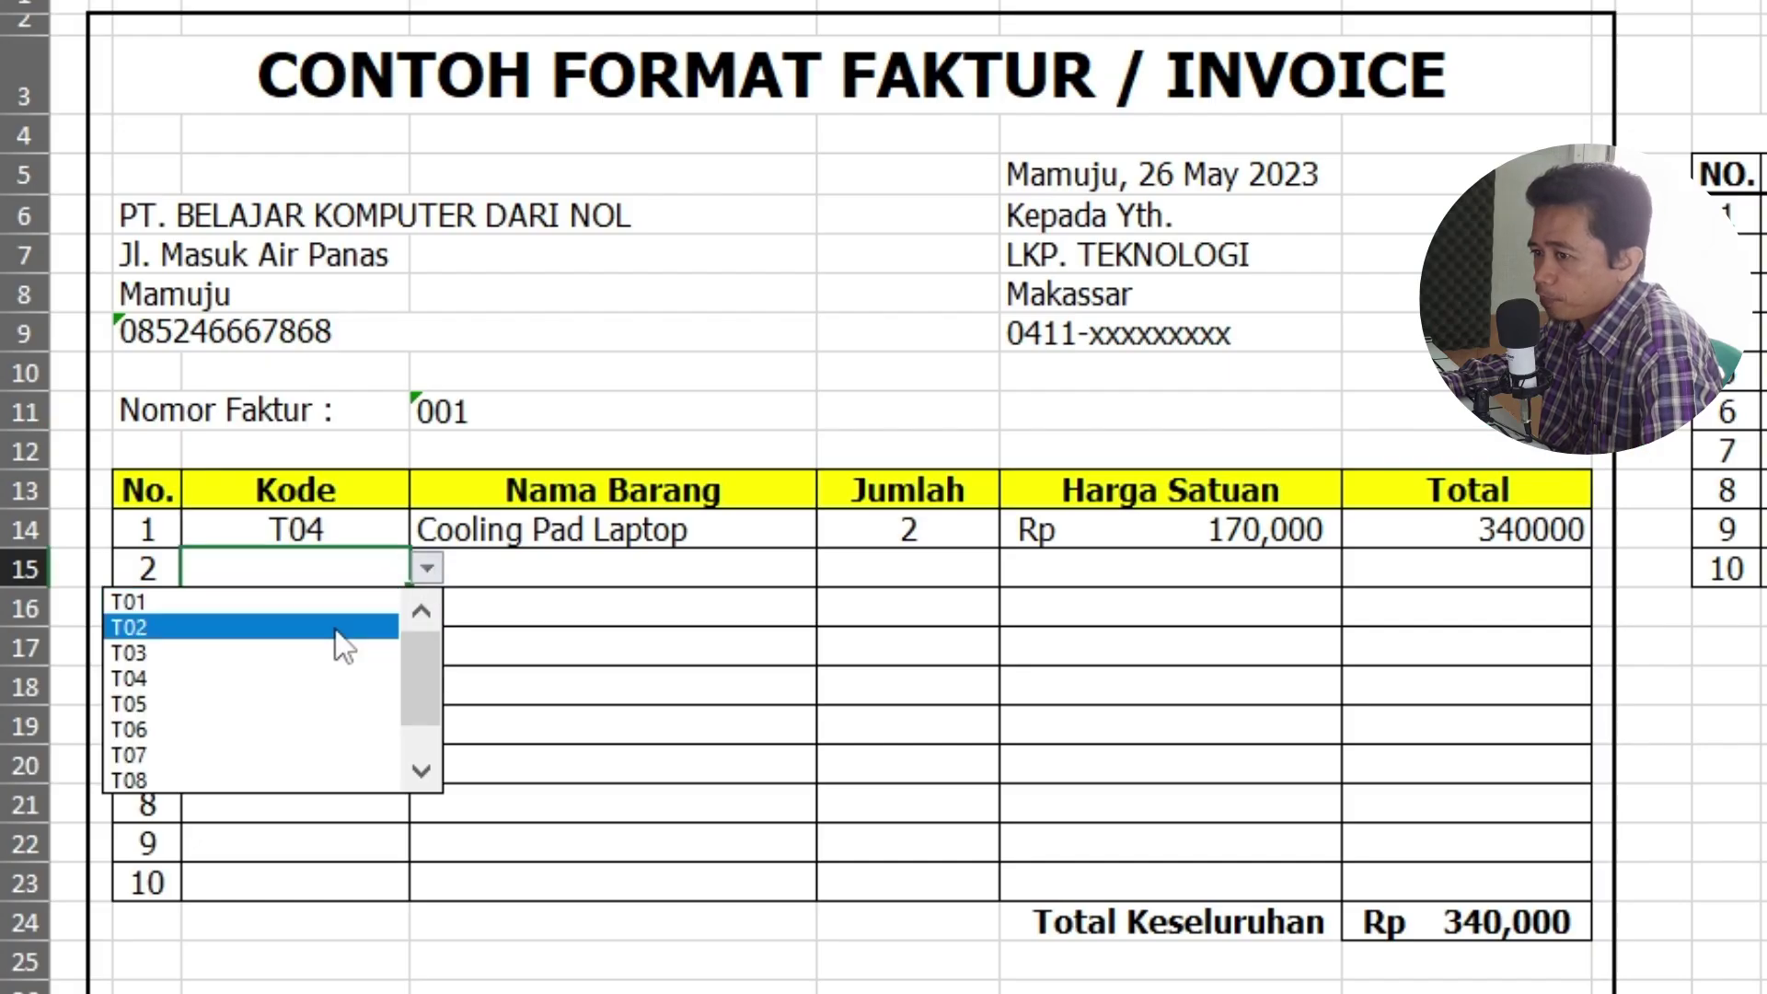
pyautogui.click(237, 647)
pyautogui.click(732, 646)
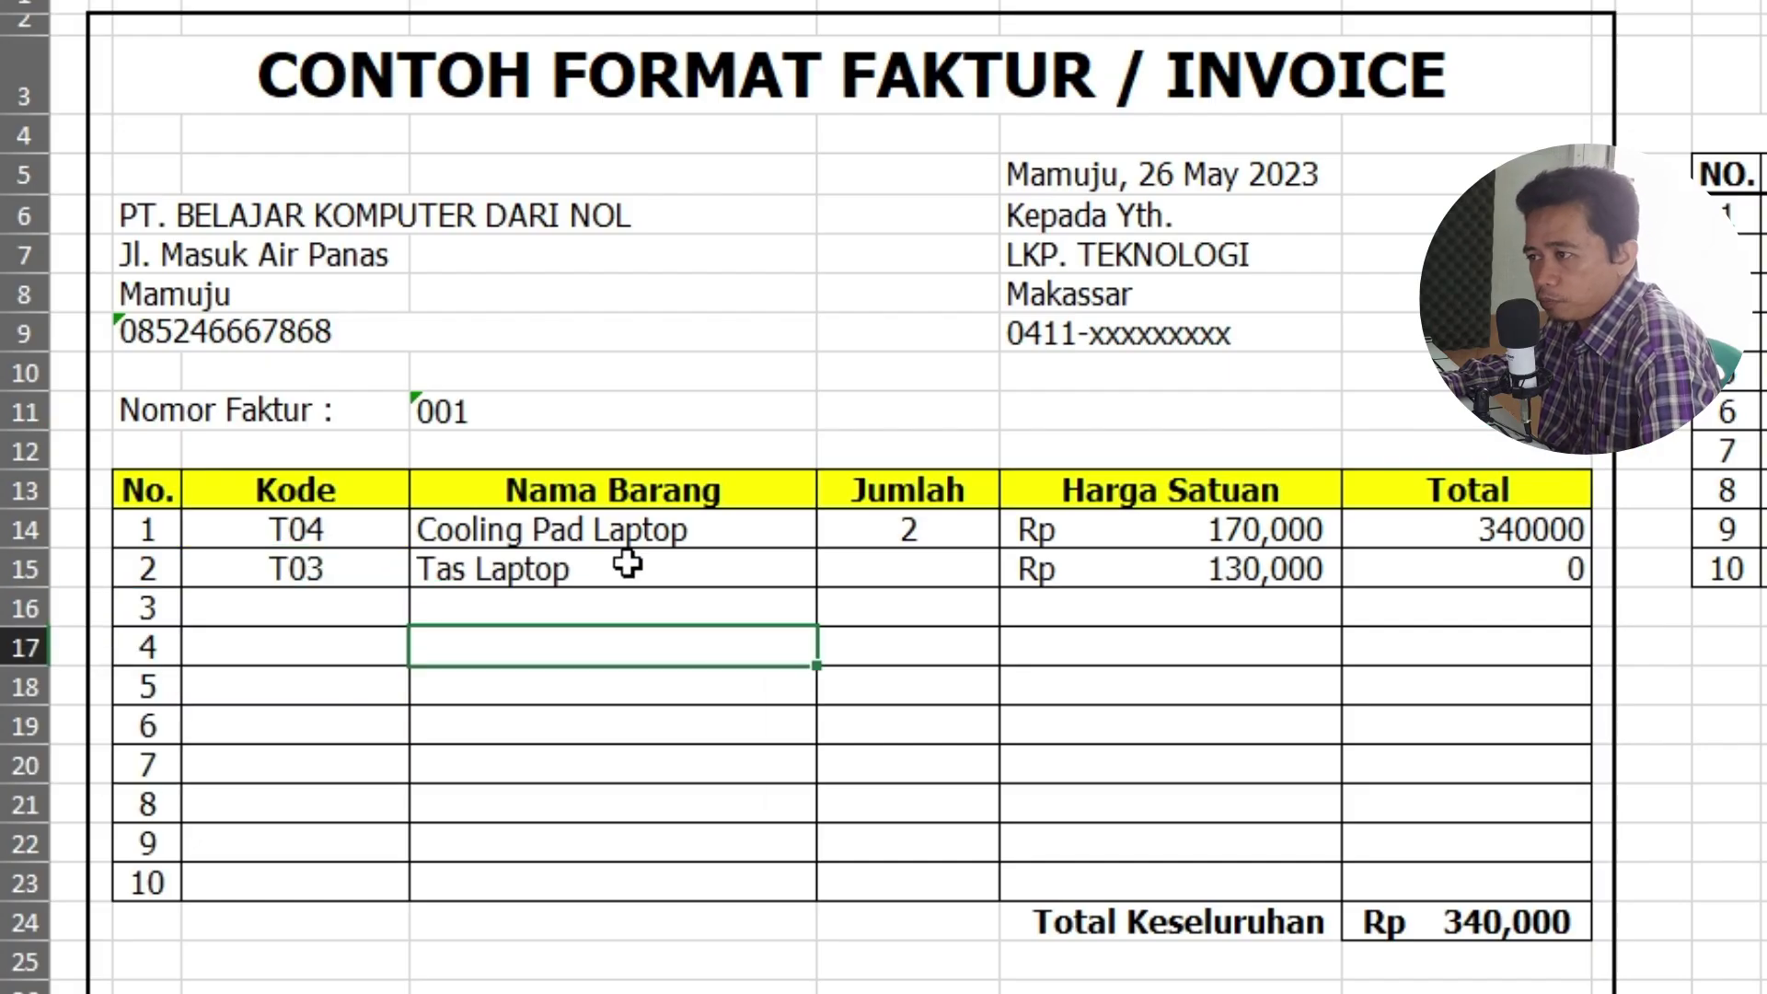
pyautogui.click(1280, 563)
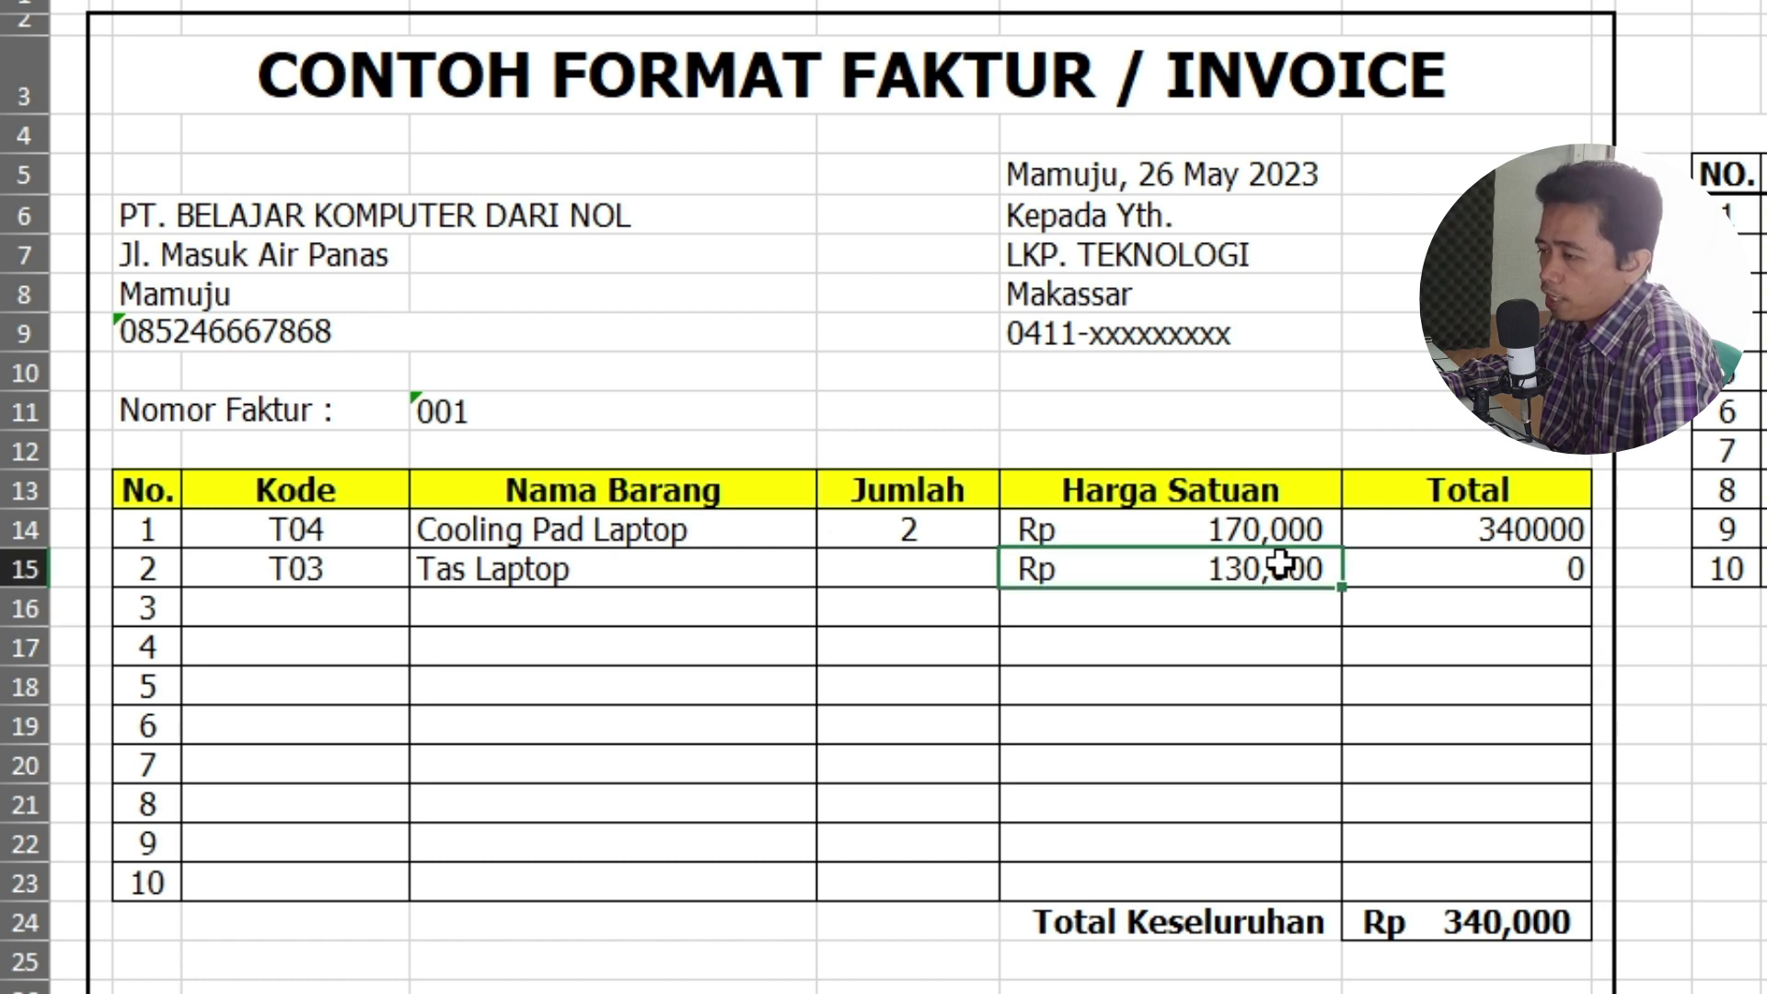
# Step: Enter quantity 1 for row 2 and verify its 130000 Total and the Rp 470,000 grand total
pyautogui.click(936, 568)
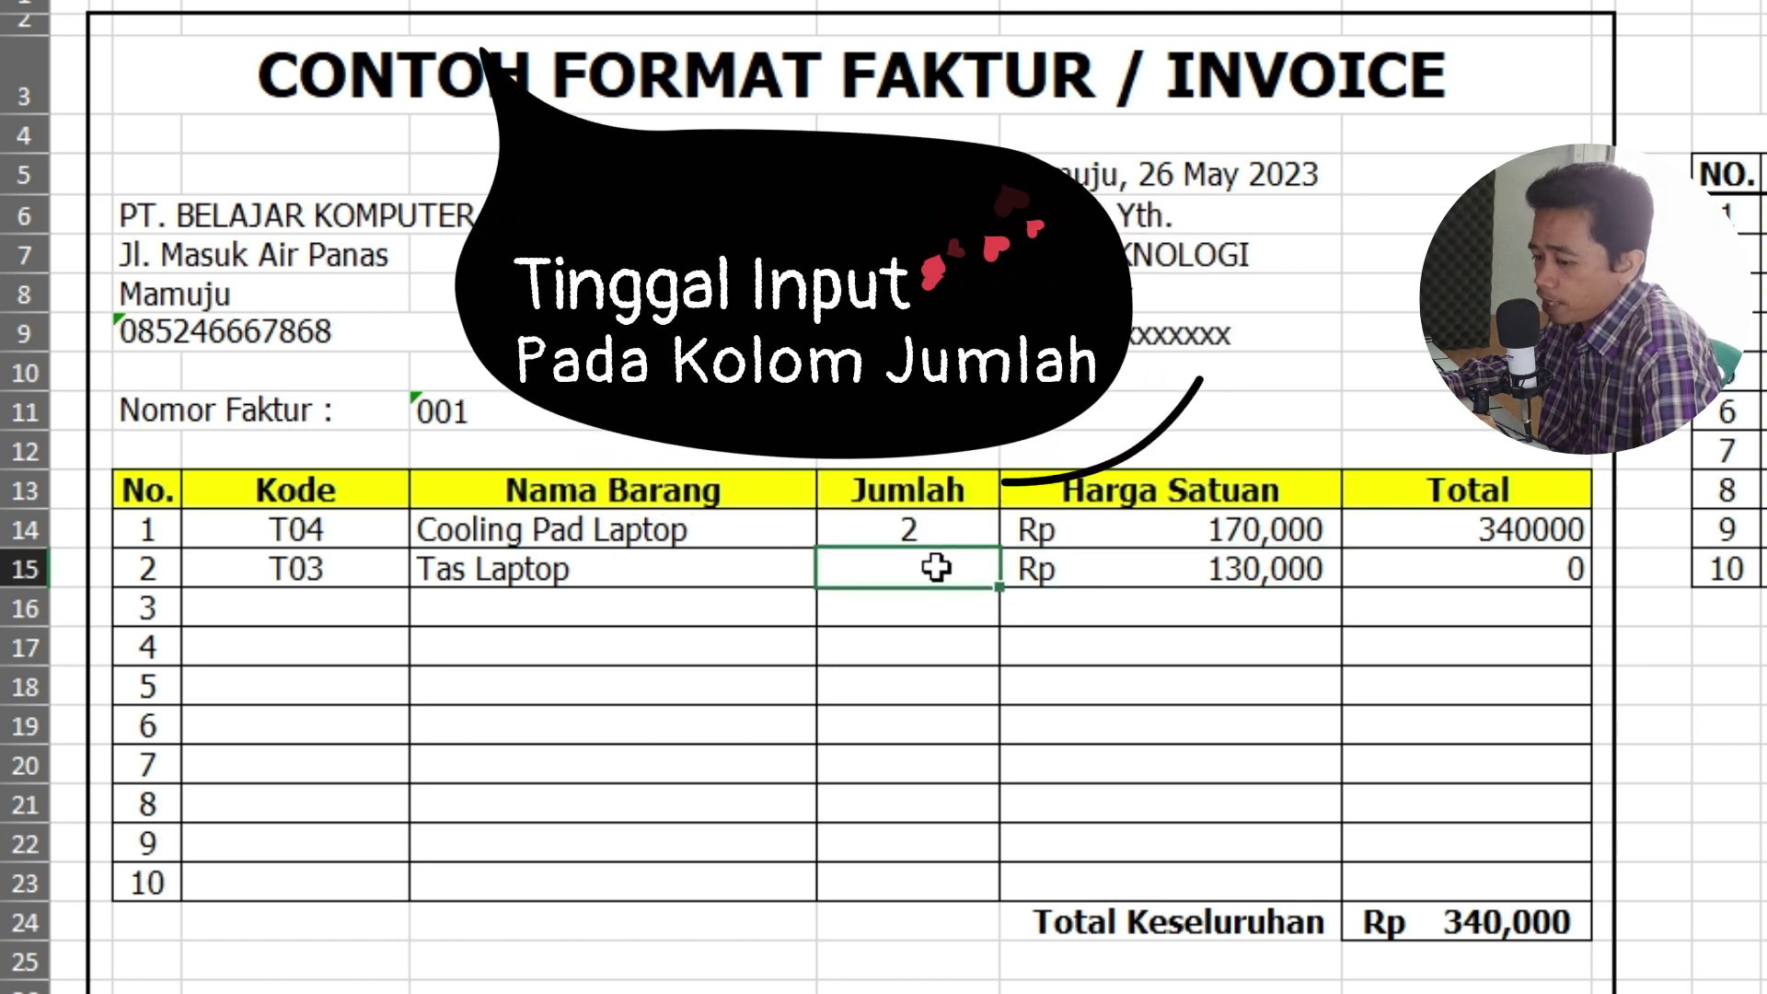
pyautogui.write('1')
pyautogui.hotkey('ctrl', 'Return')
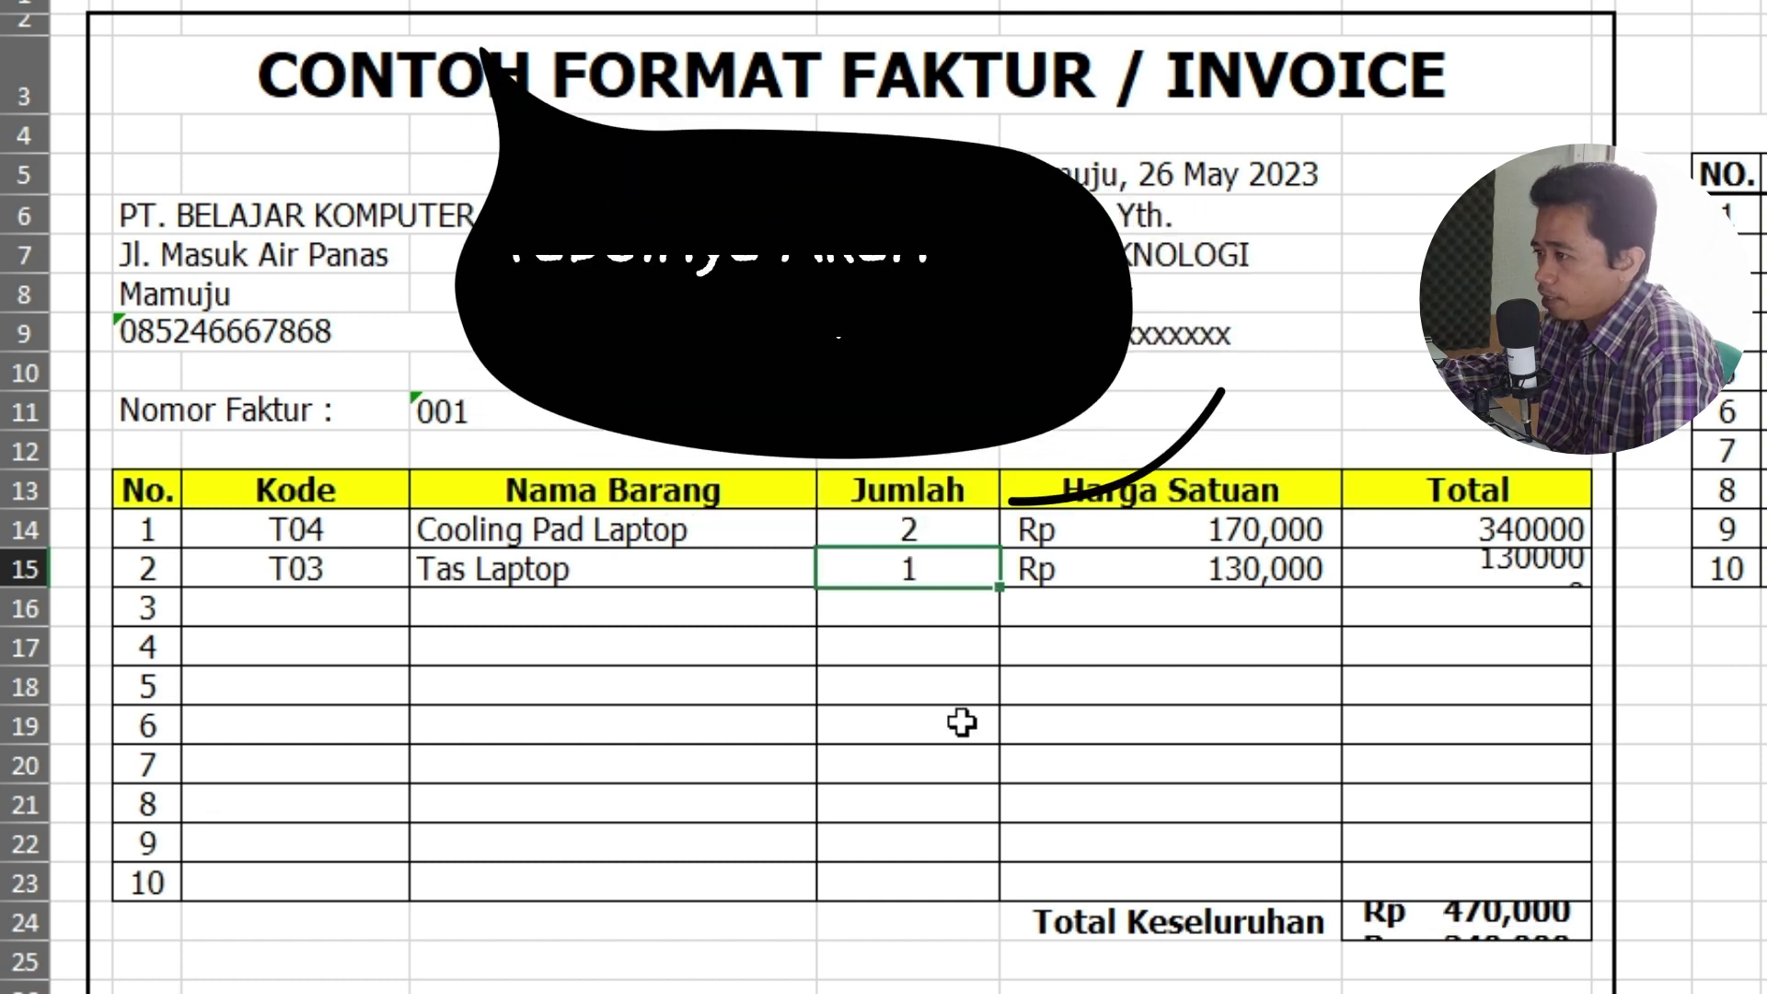
pyautogui.press('Return')
pyautogui.click(1505, 578)
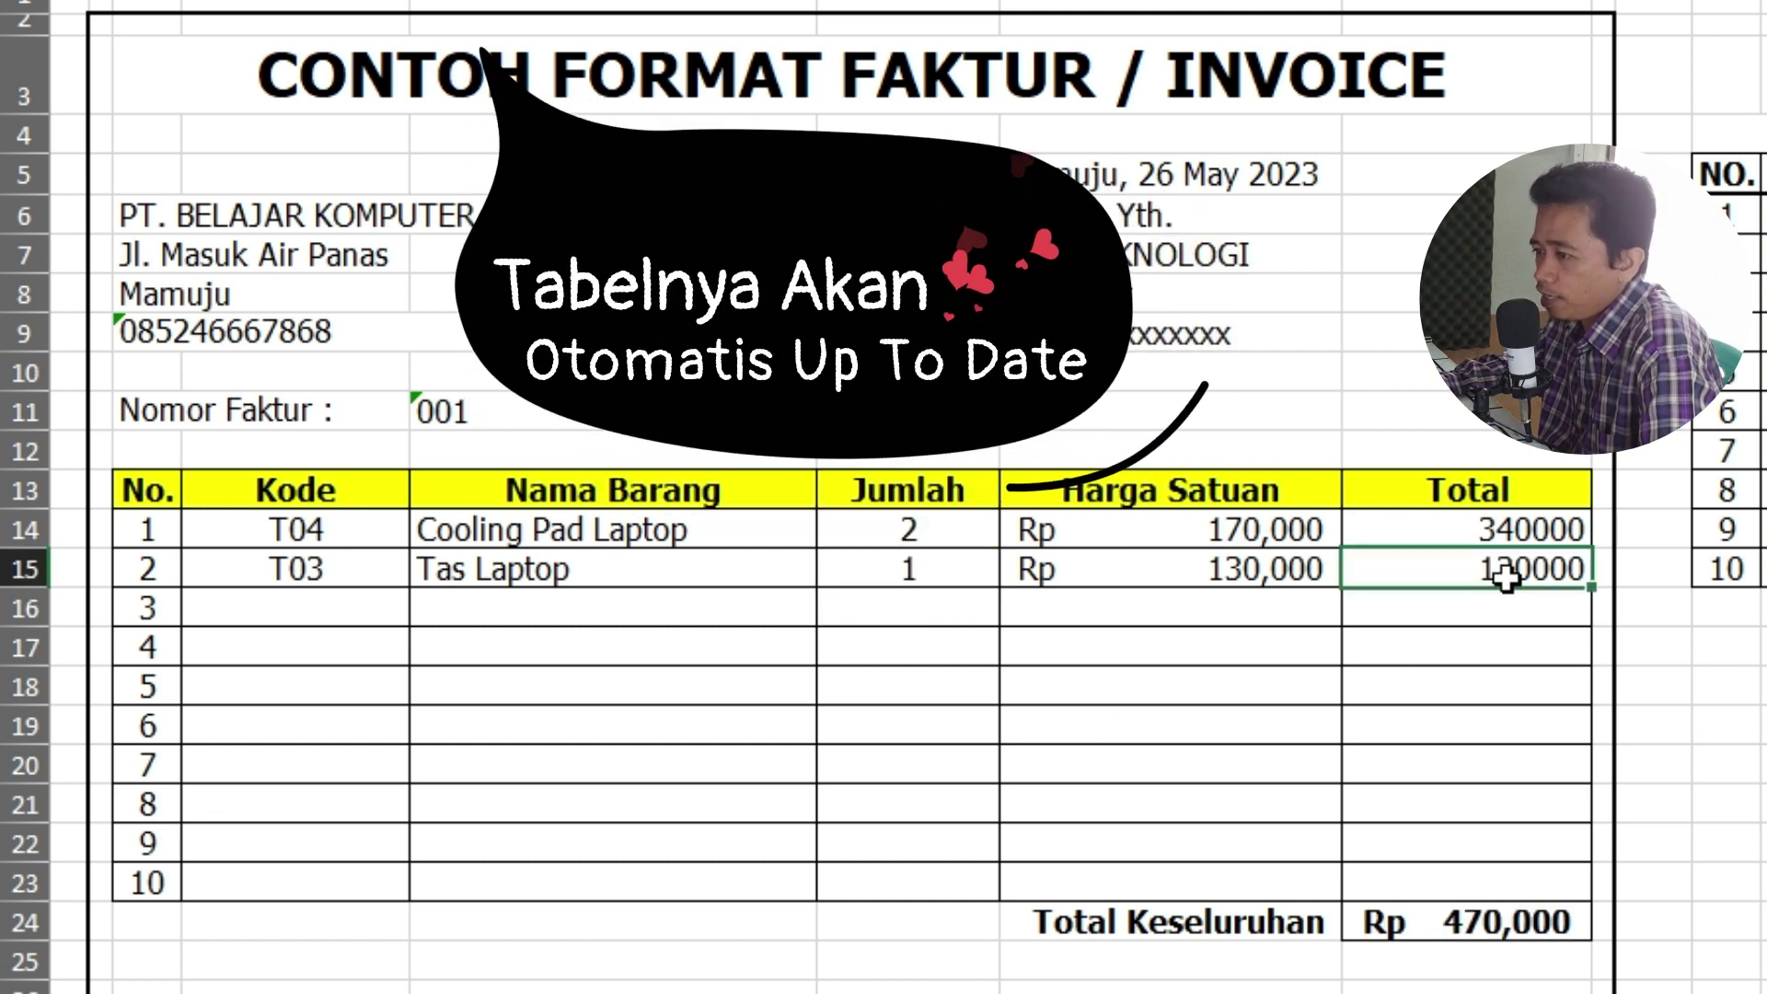
pyautogui.click(1459, 921)
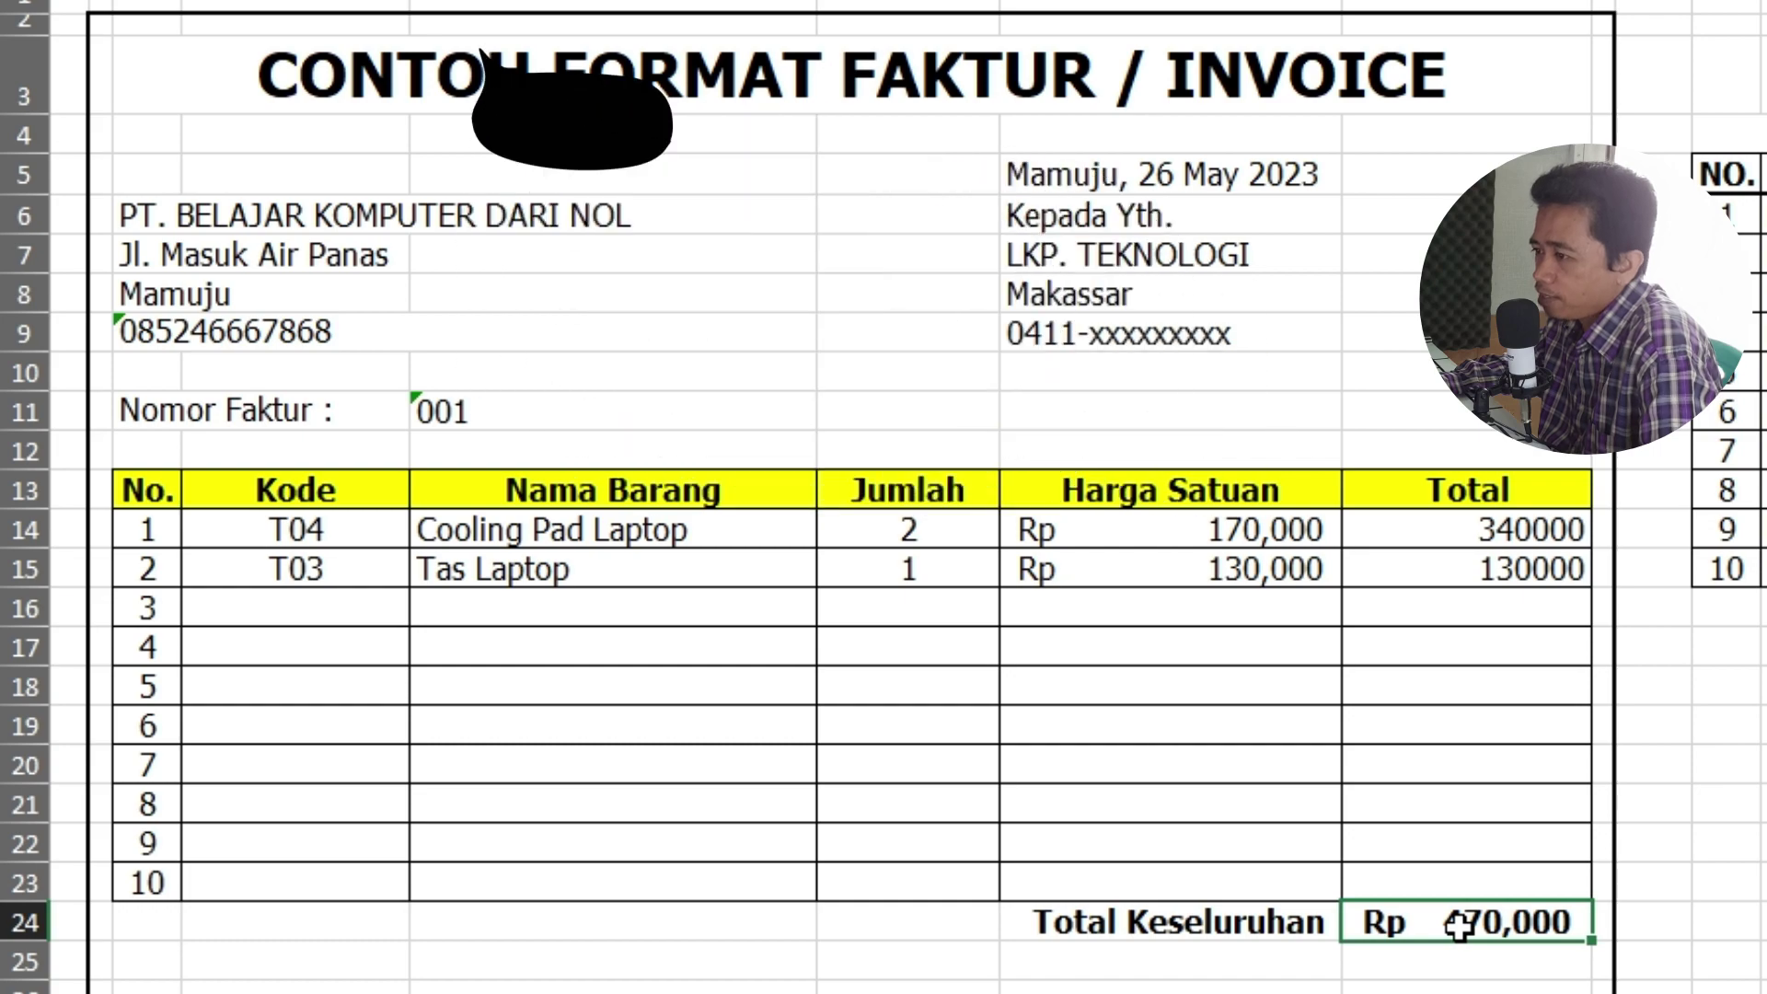